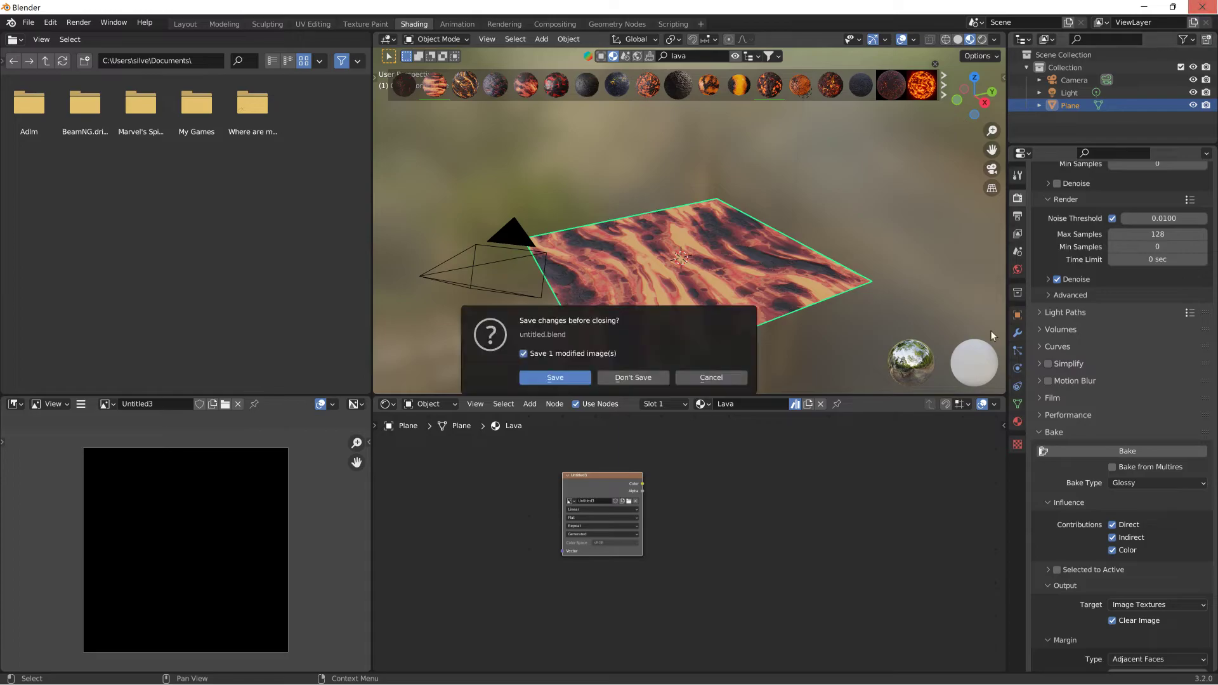
Close the current project without saving its changes and restart Blender.
left_click(653, 378)
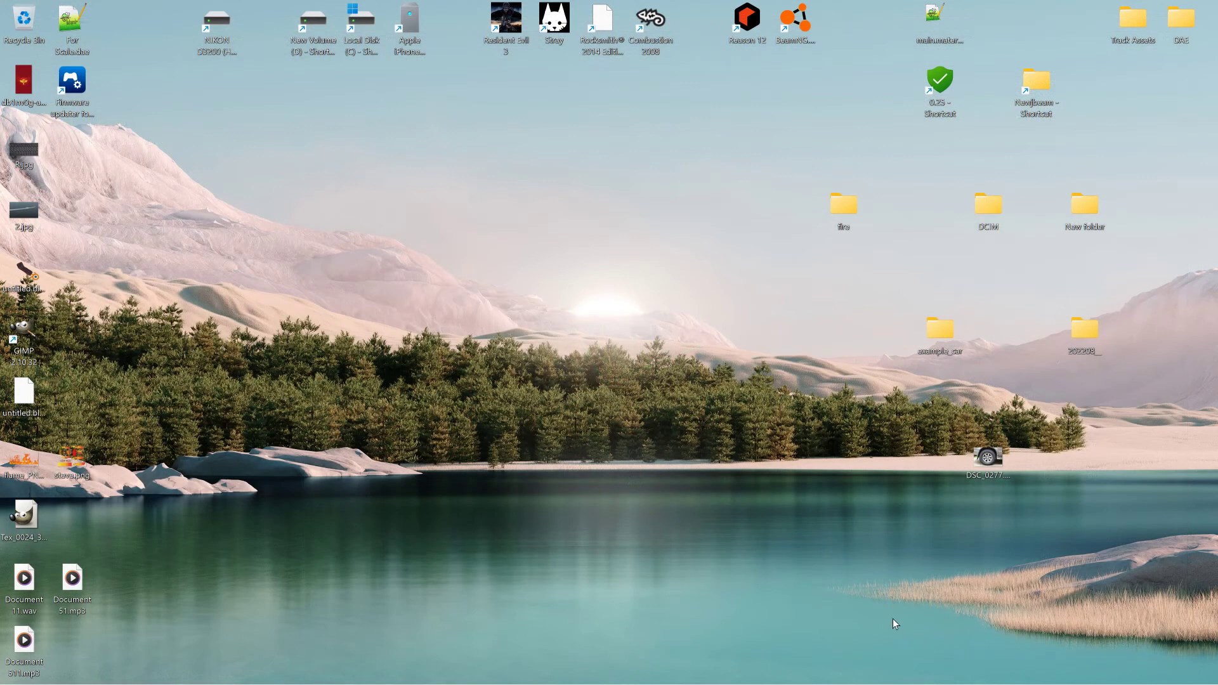
mouse_move(866, 683)
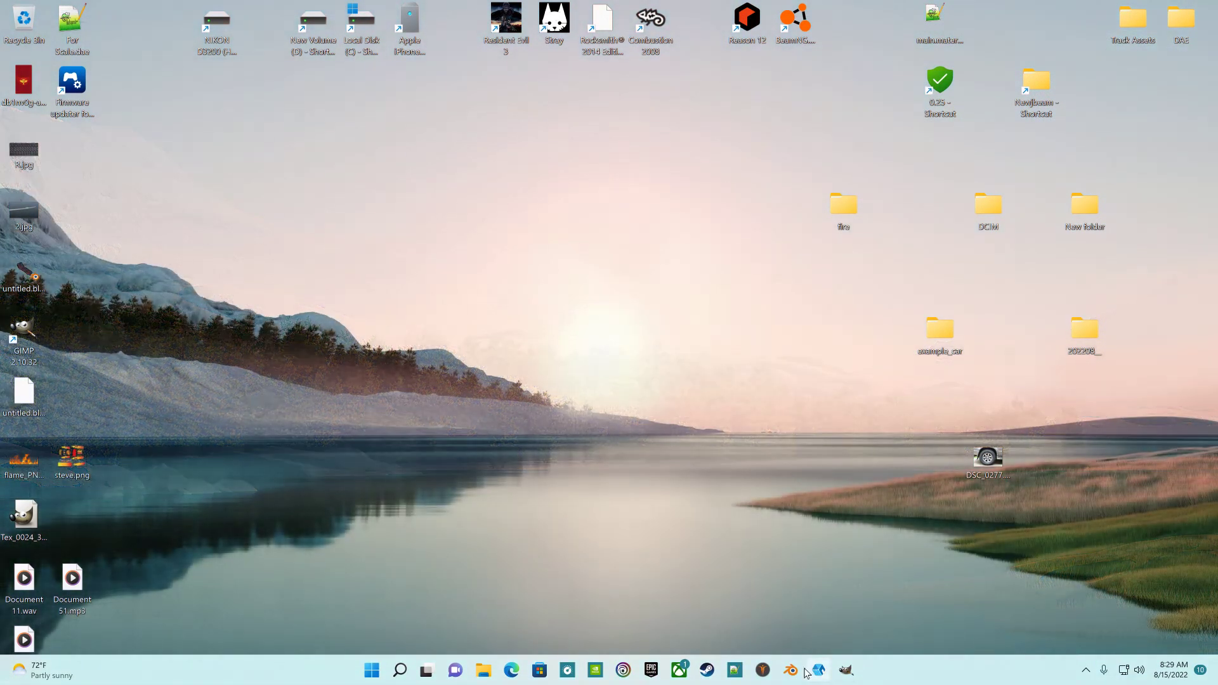
left_click(792, 675)
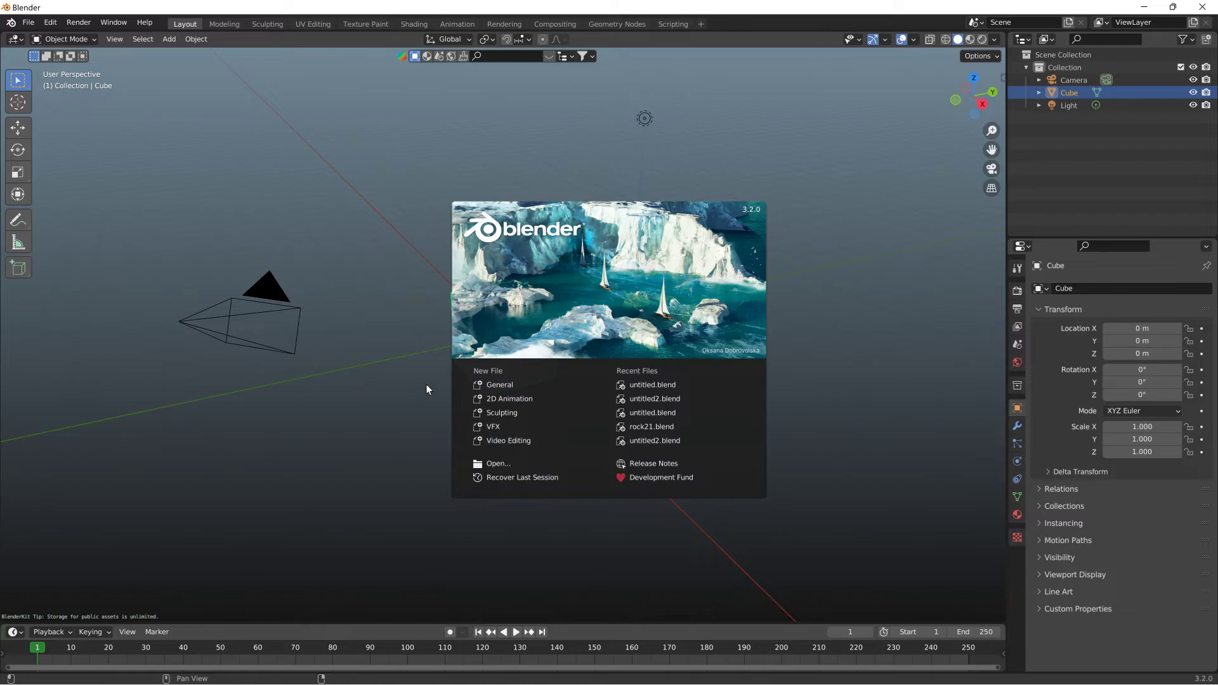
Dismiss the splash screen and delete the default cube from the new scene.
left_click(485, 356)
key("Delete")
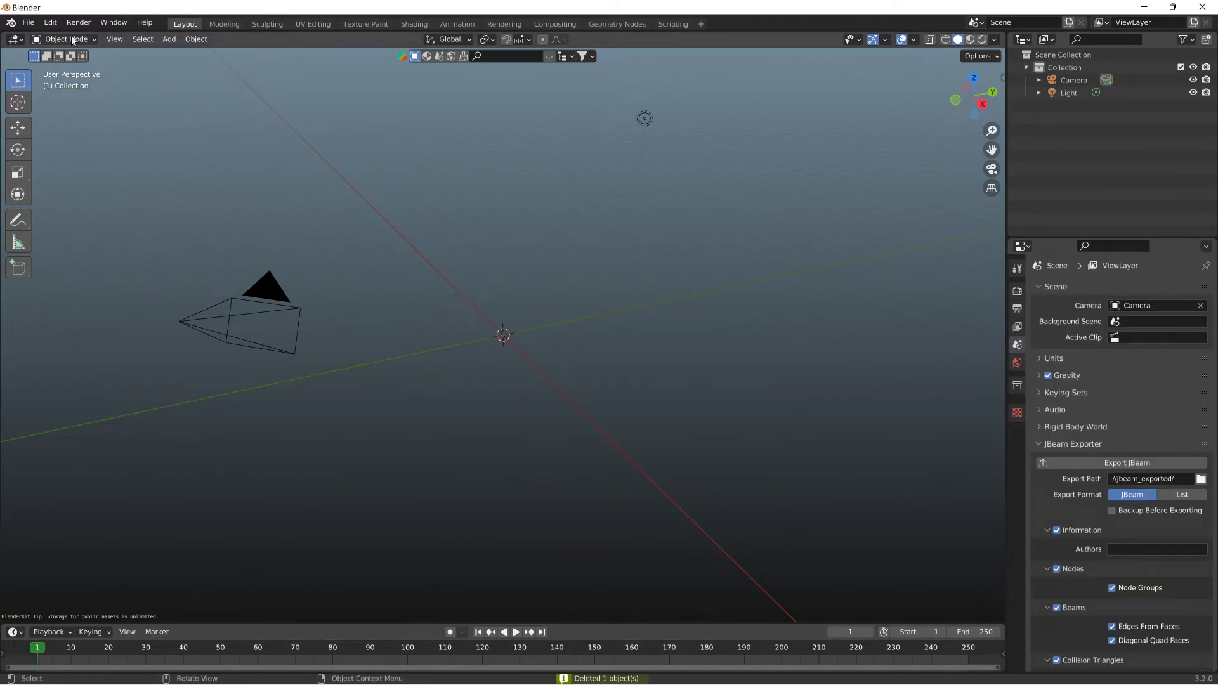
Check in the add-on preferences whether the BlenderKit Online Asset Library is enabled.
left_click(51, 22)
left_click(66, 204)
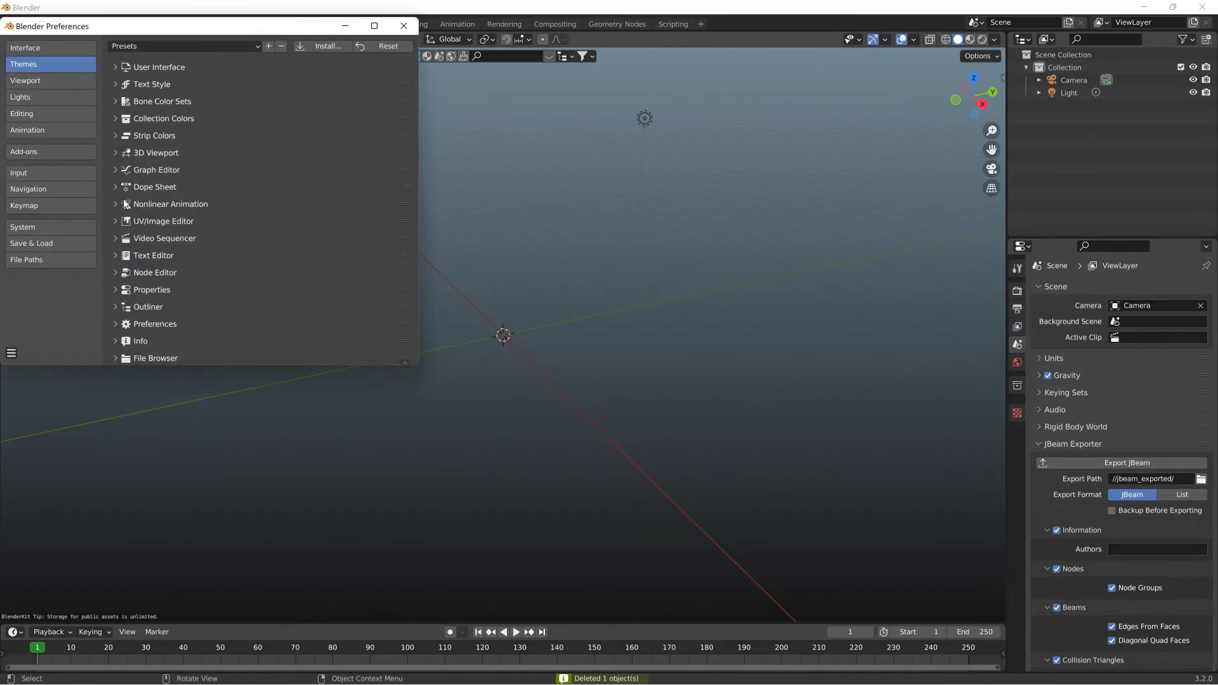
left_click(75, 151)
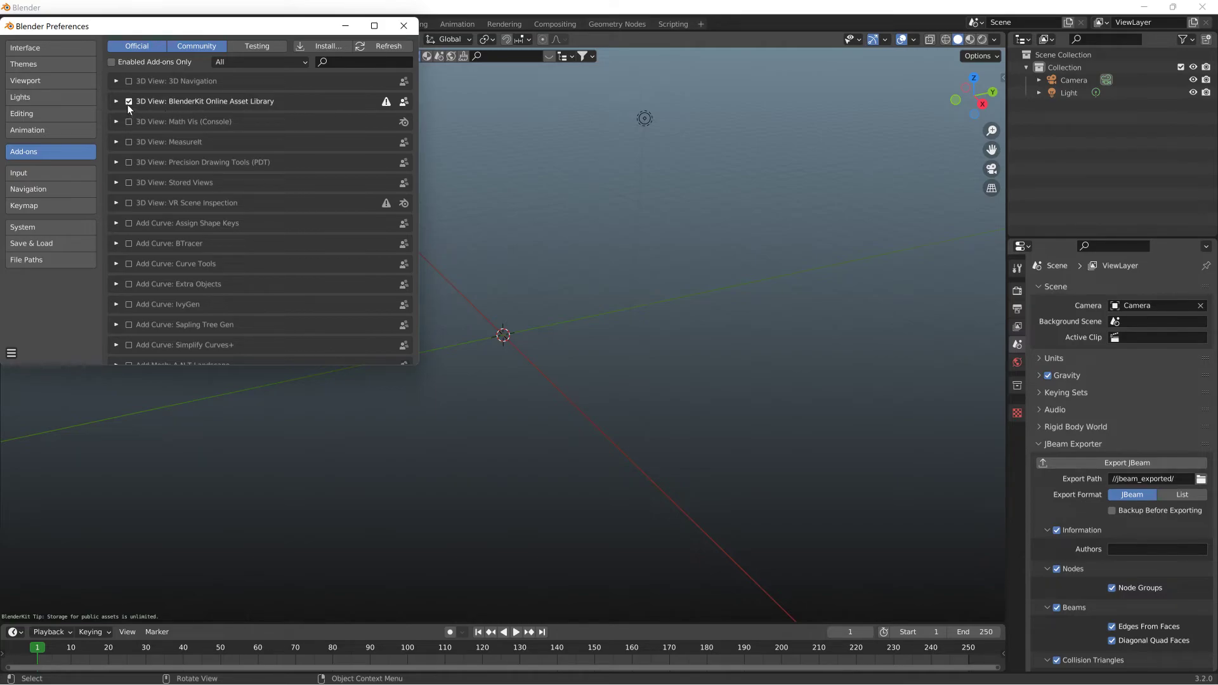
left_click(345, 27)
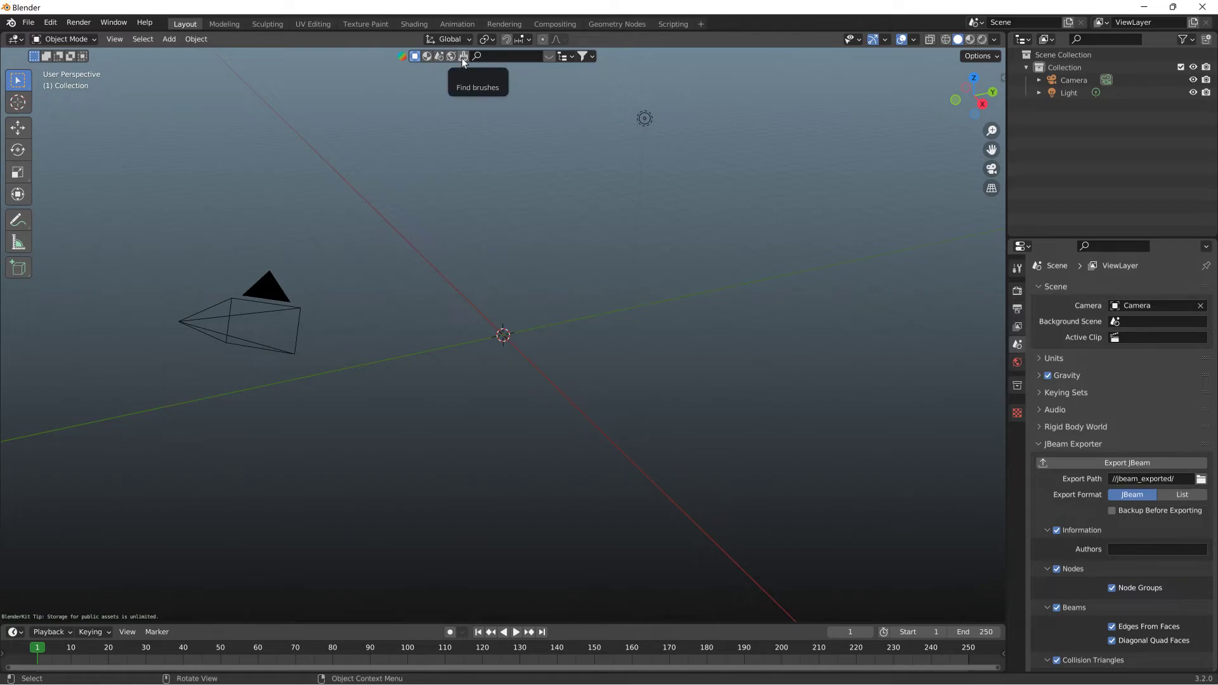
Search the BlenderKit material library for "lava".
left_click(426, 57)
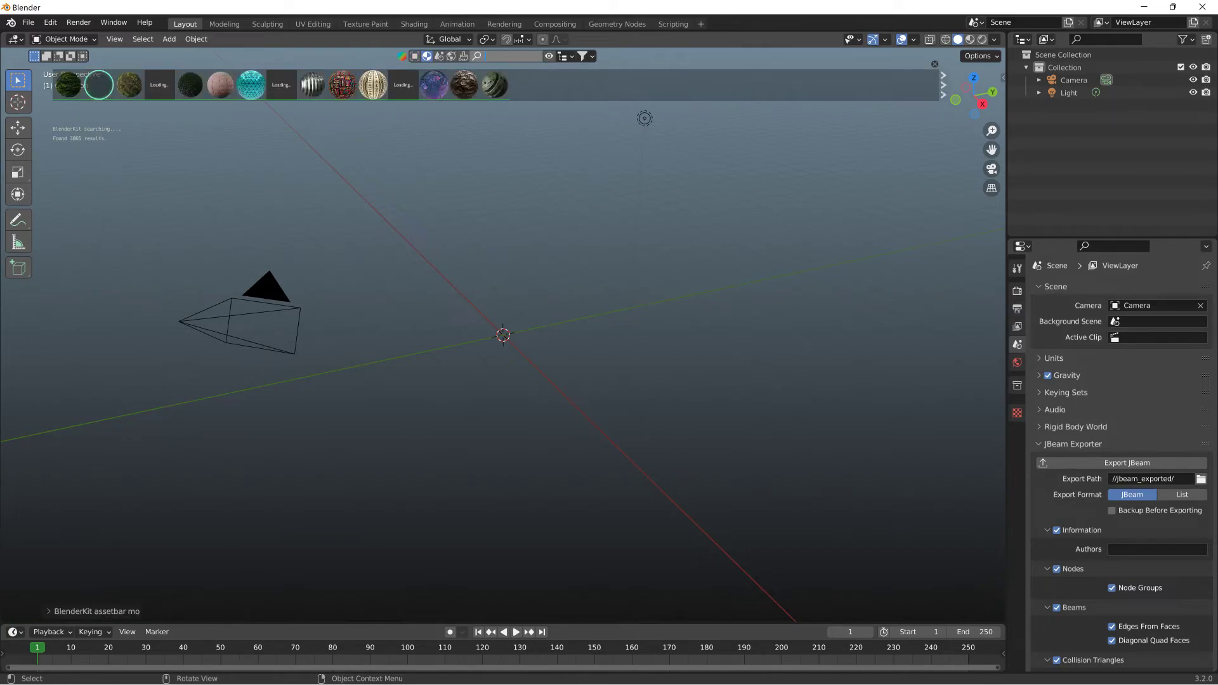
type("lava")
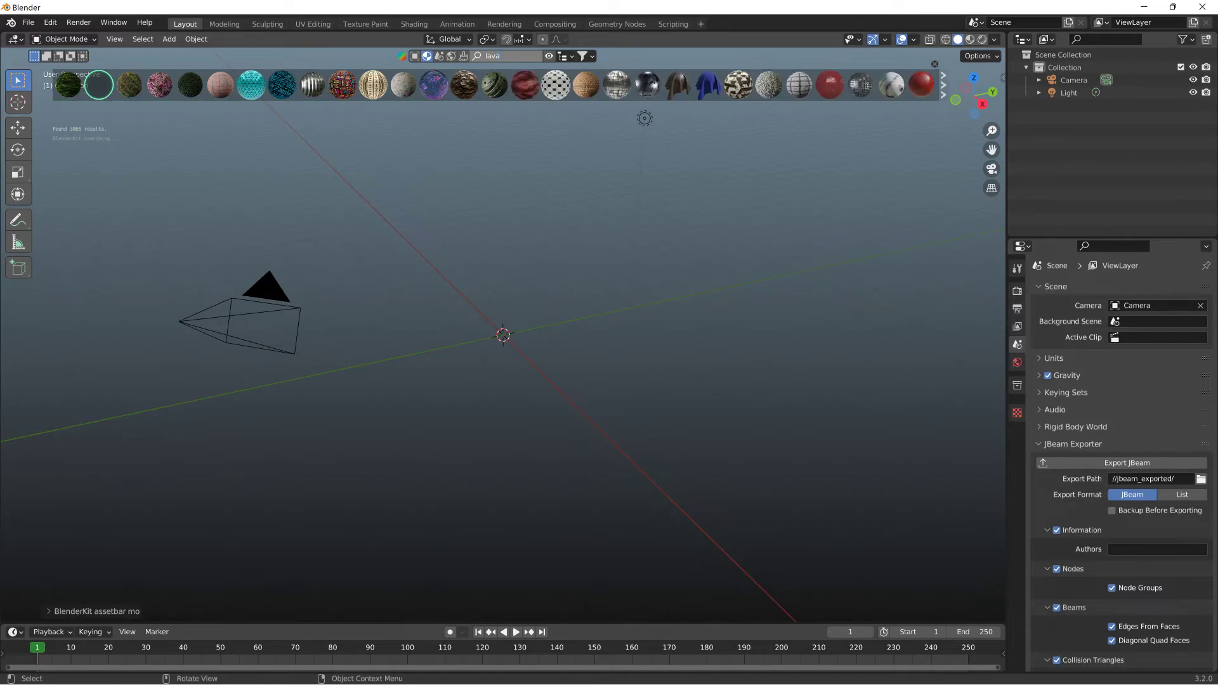
key("Return")
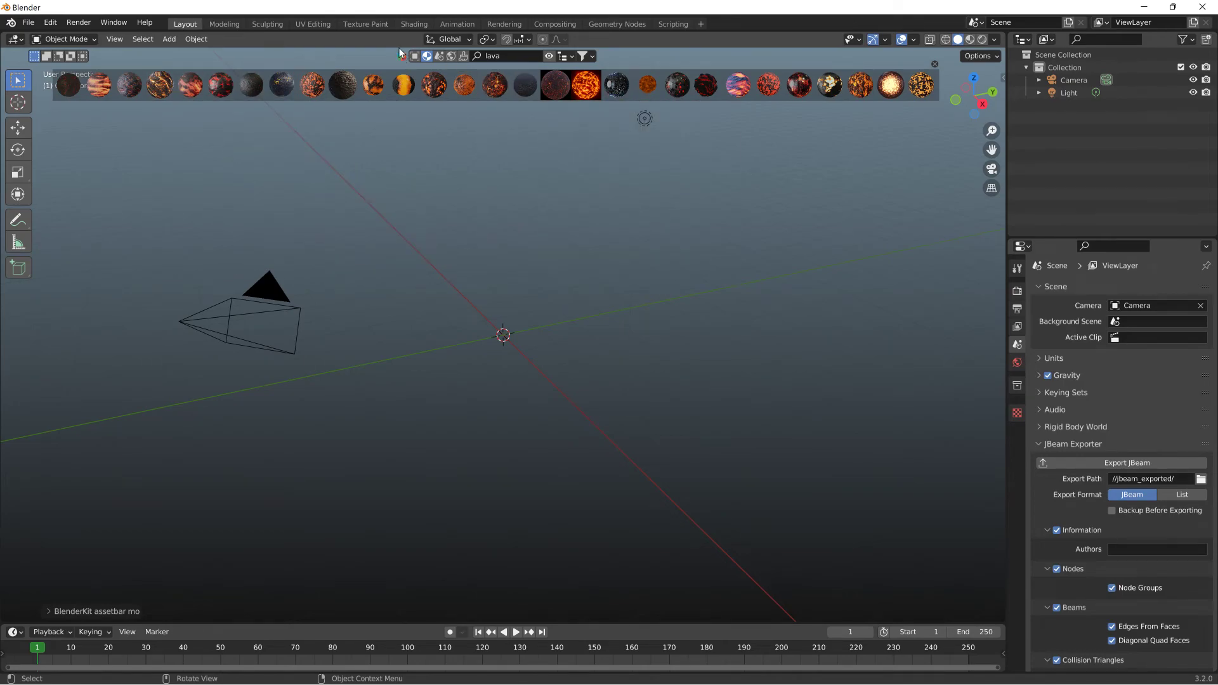
Add a plane mesh at the centre of the scene.
left_click(168, 38)
mouse_move(184, 54)
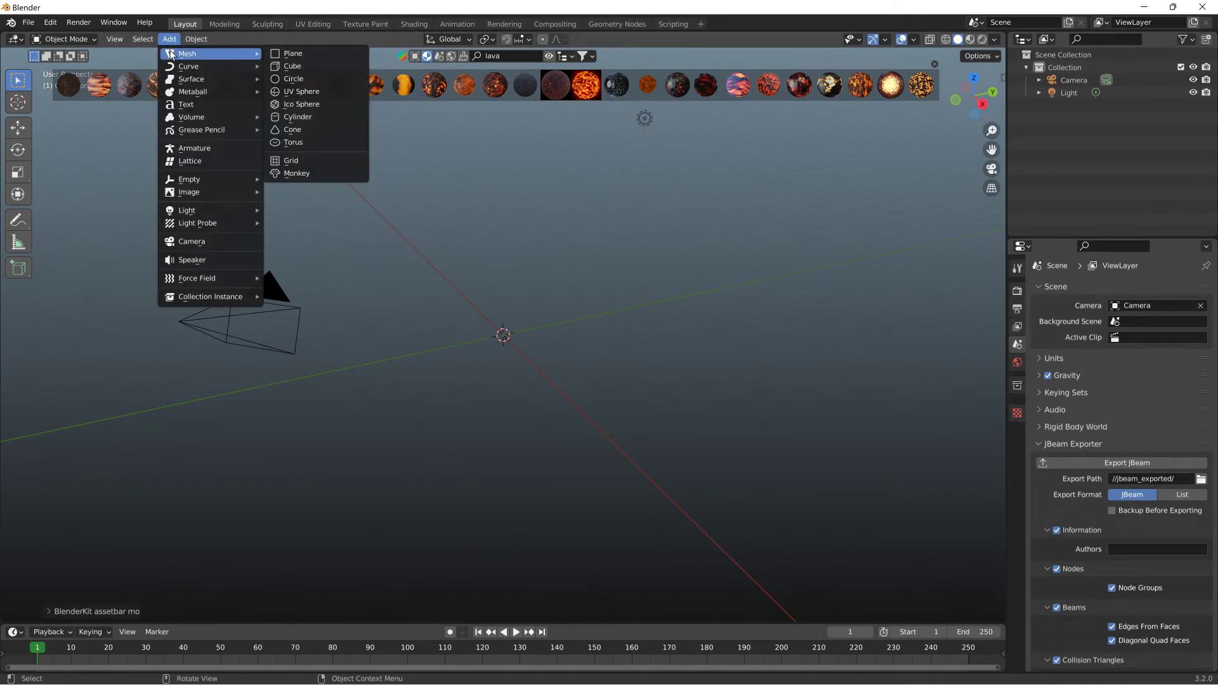
left_click(290, 54)
scroll(493, 284, "up", 1)
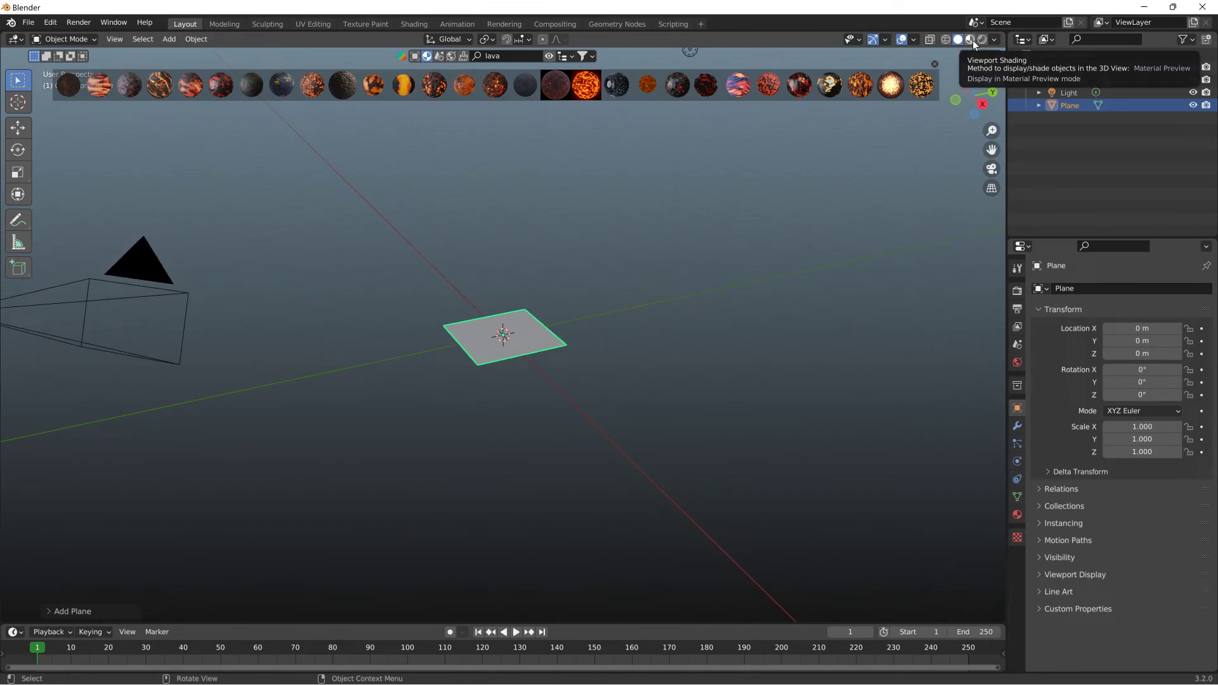
Show the viewport in Material Preview shading and apply the BlenderKit material Lava Volcanic to the plane.
left_click(973, 40)
scroll(524, 196, "up", 3)
middle_click_drag(568, 180, 523, 146)
mouse_move(500, 90)
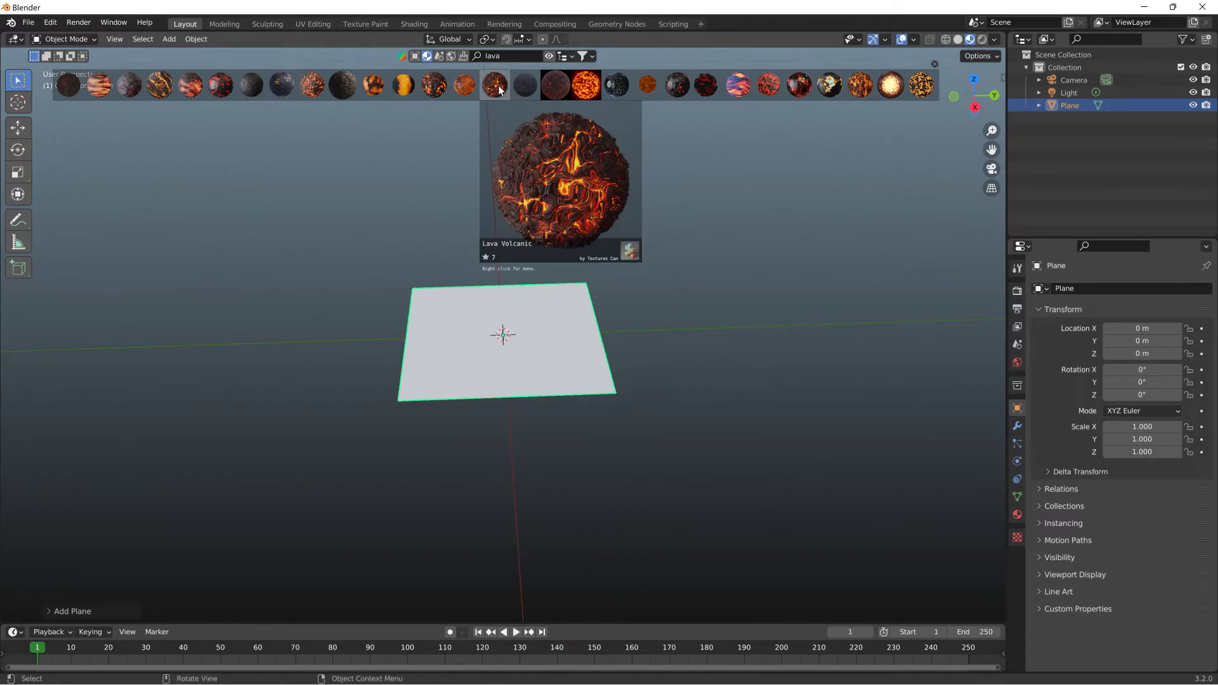
left_click_drag(500, 90, 506, 327)
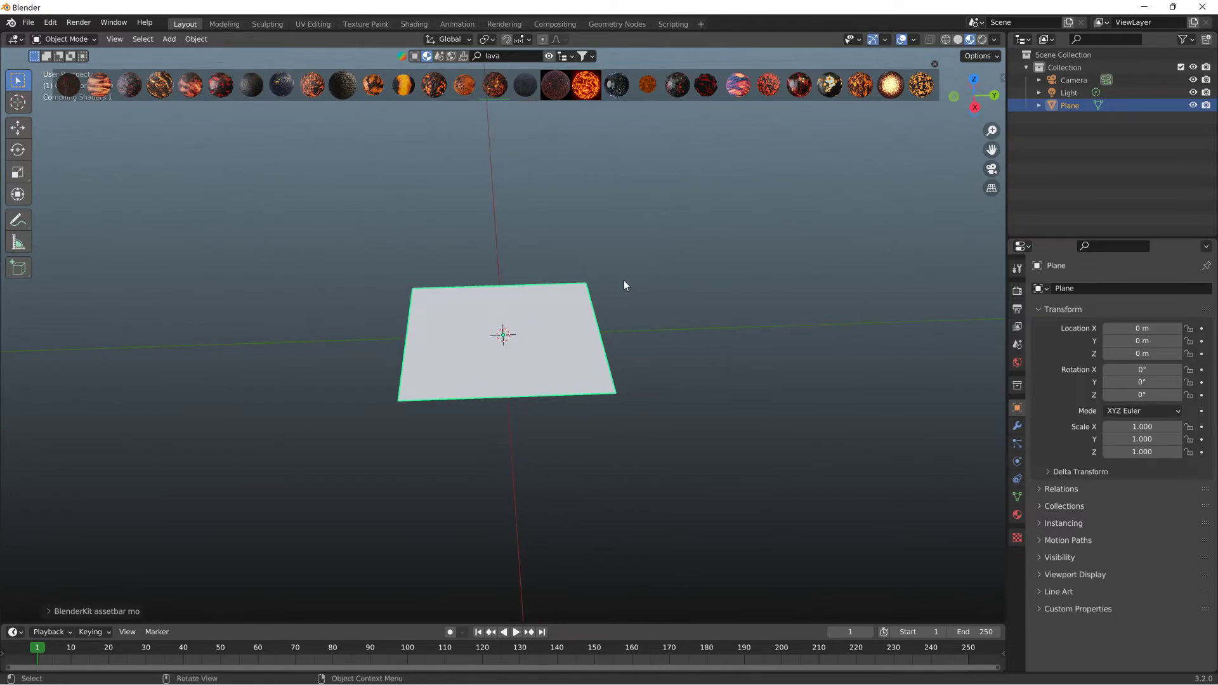
scroll(588, 324, "up", 6)
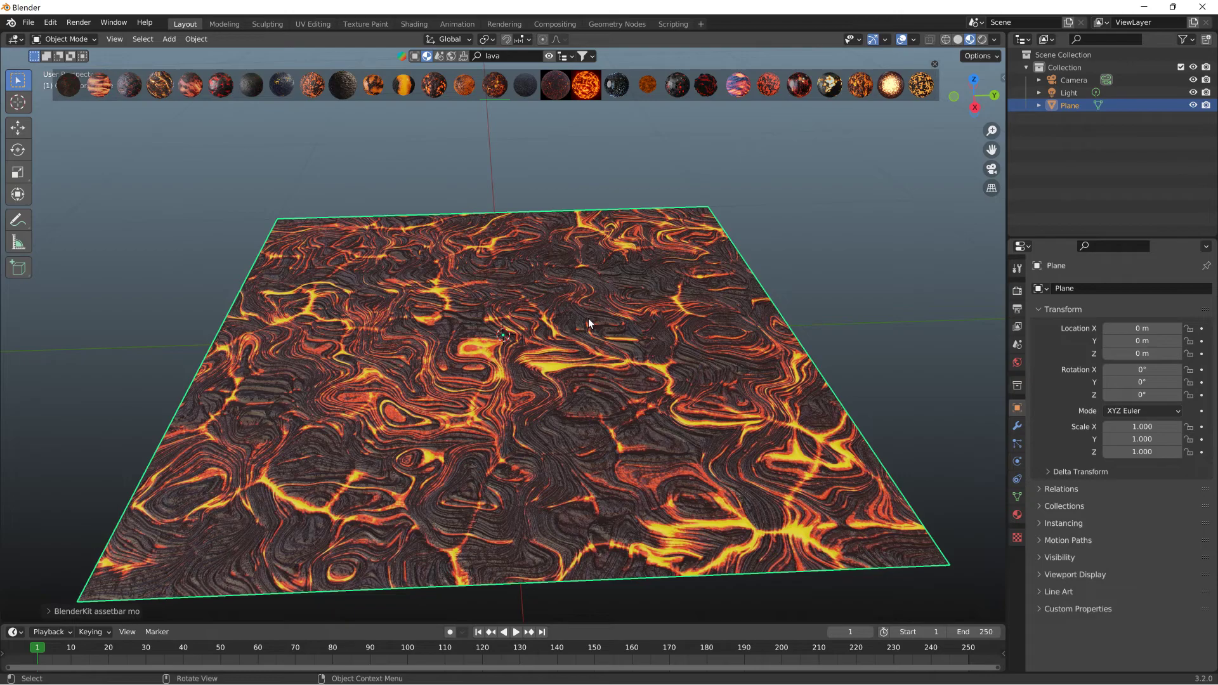
middle_click_drag(703, 359, 528, 344)
scroll(528, 344, "up", 3)
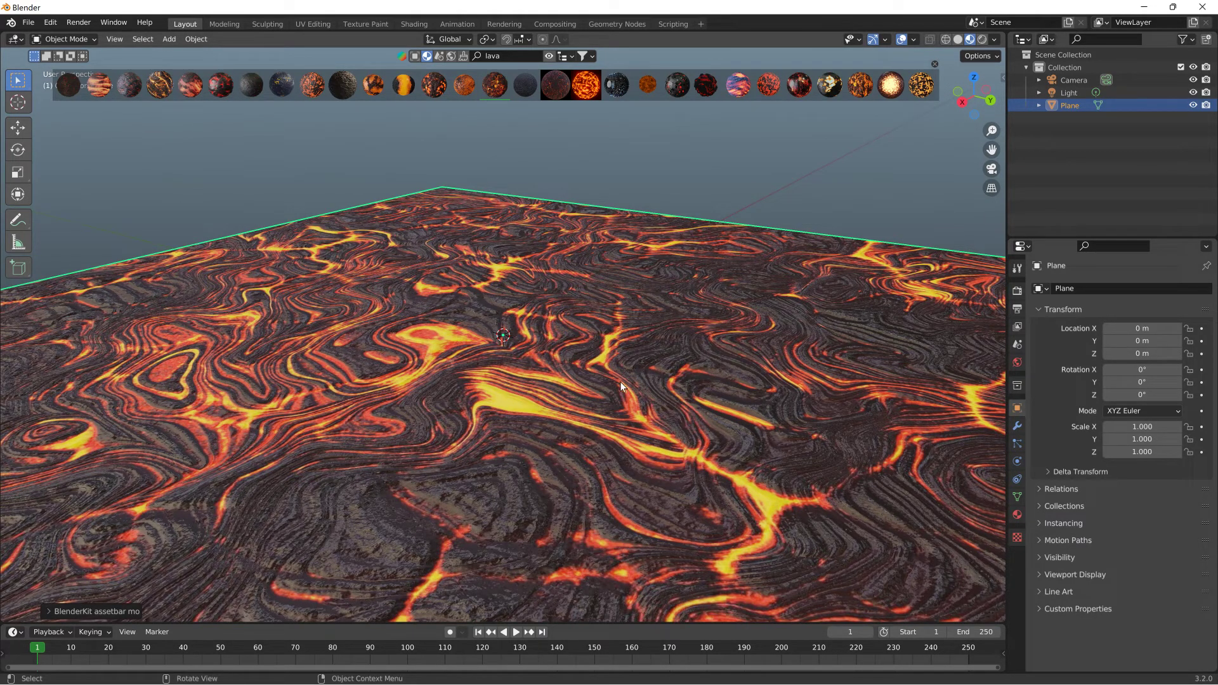
middle_click_drag(574, 372, 619, 365)
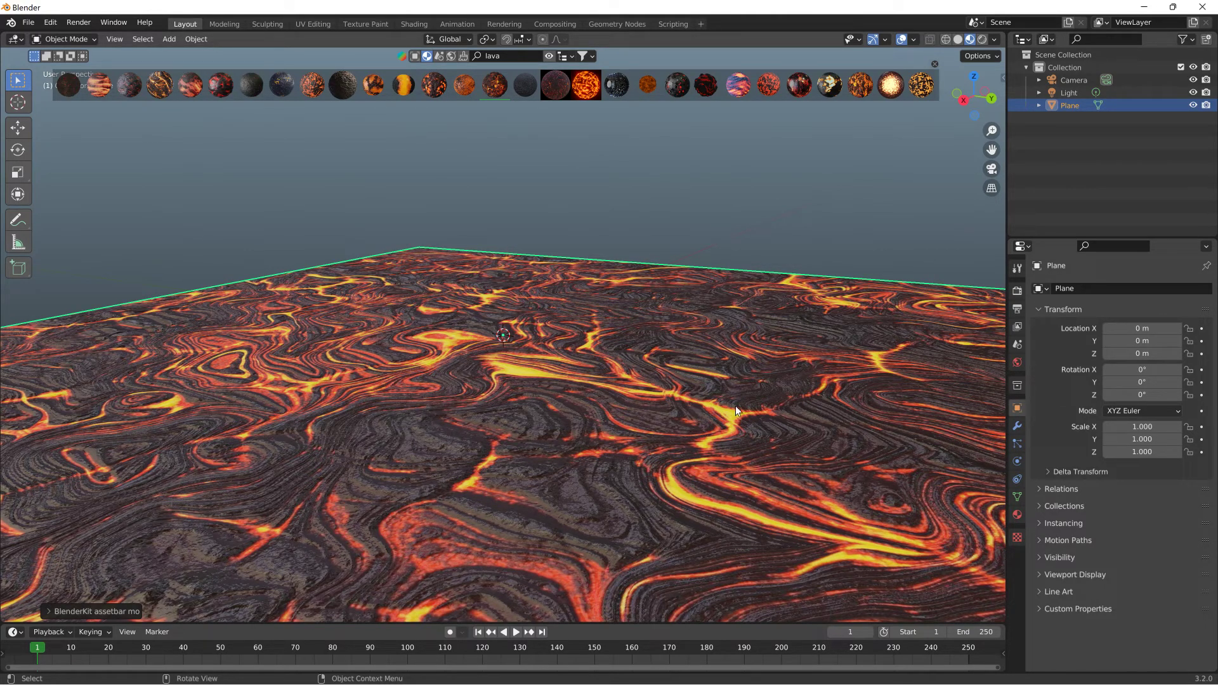
middle_click_drag(809, 433, 743, 447)
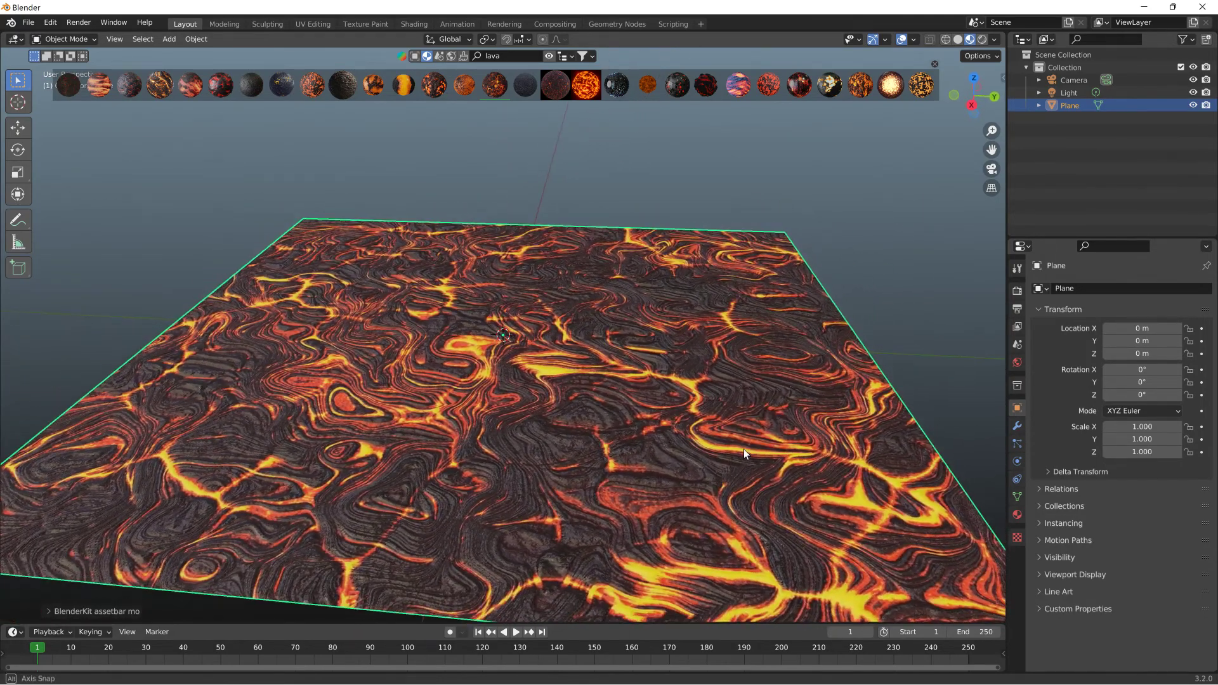
Set the render engine to Cycles and the rendering device to GPU Compute.
left_click(1018, 291)
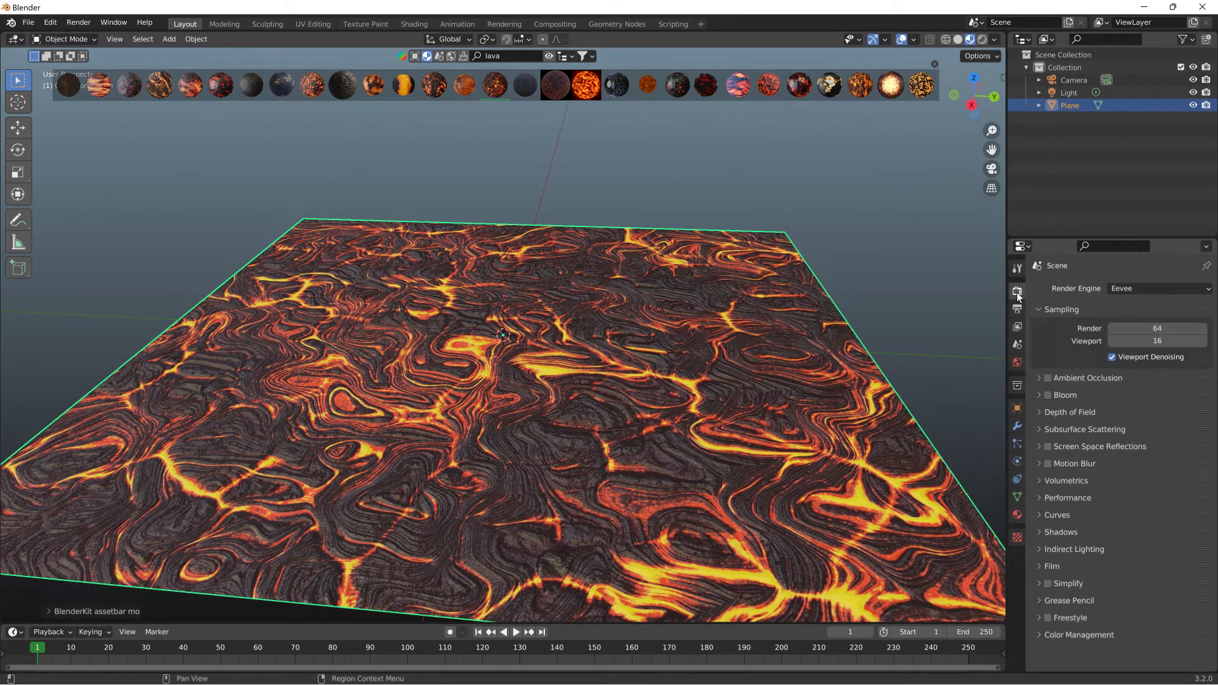
left_click(1163, 290)
left_click(1149, 330)
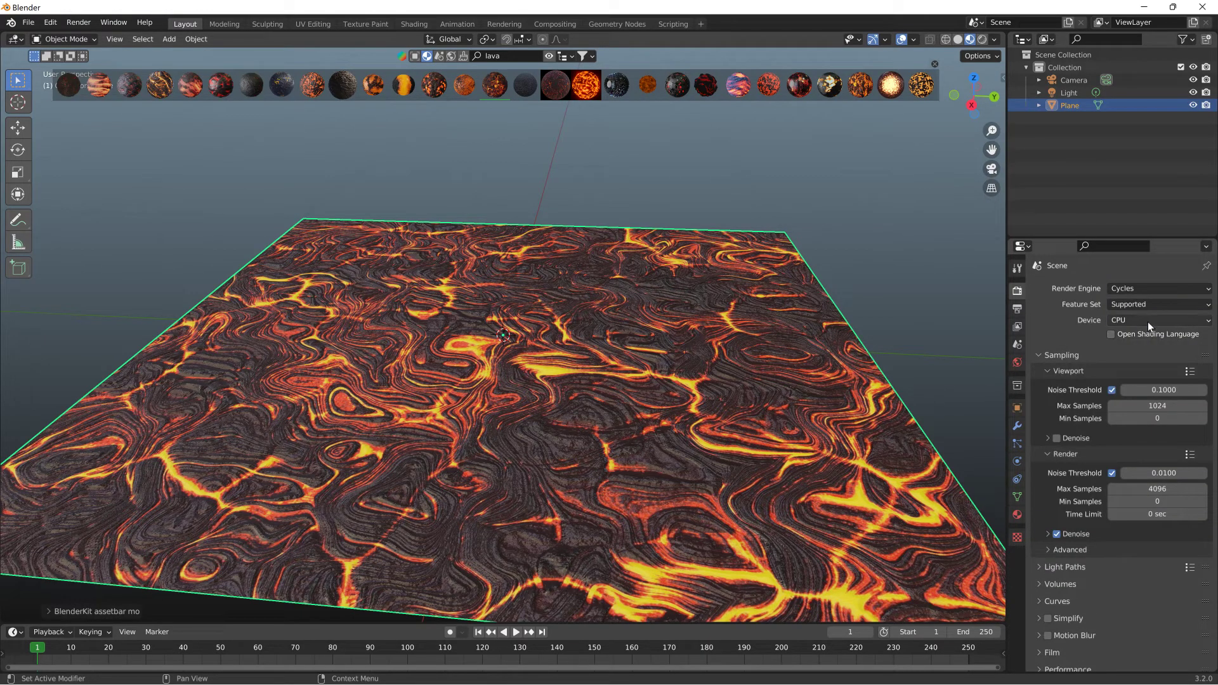
left_click(1148, 321)
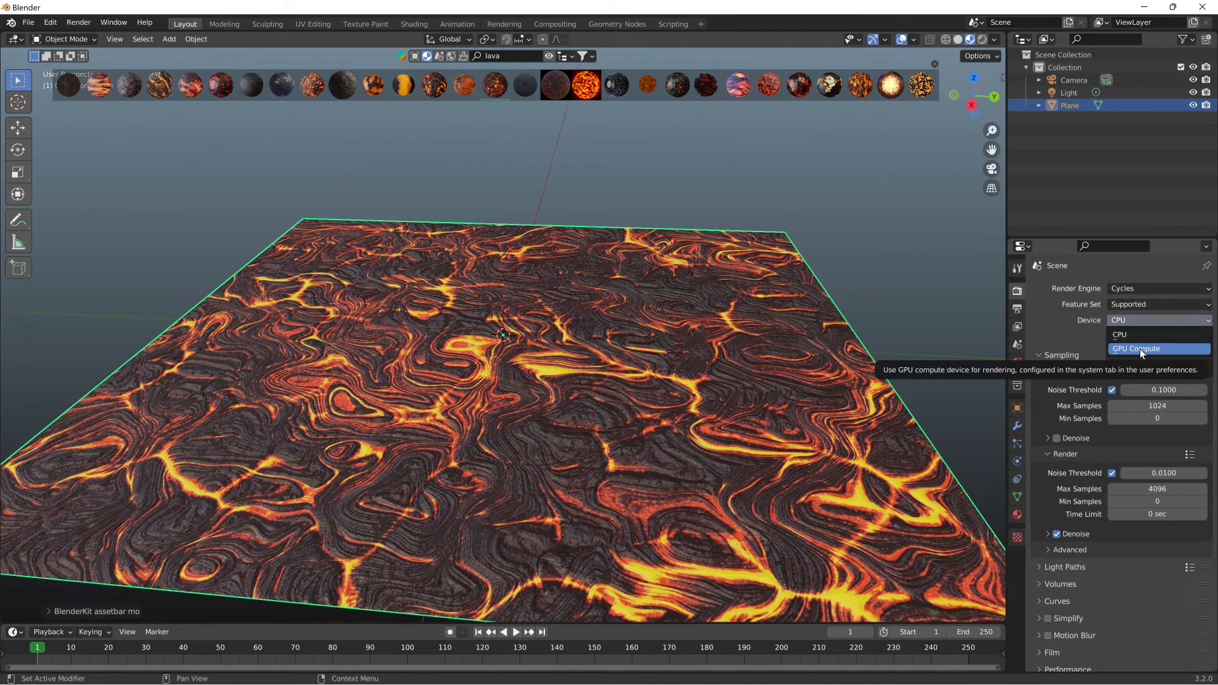
left_click(1139, 348)
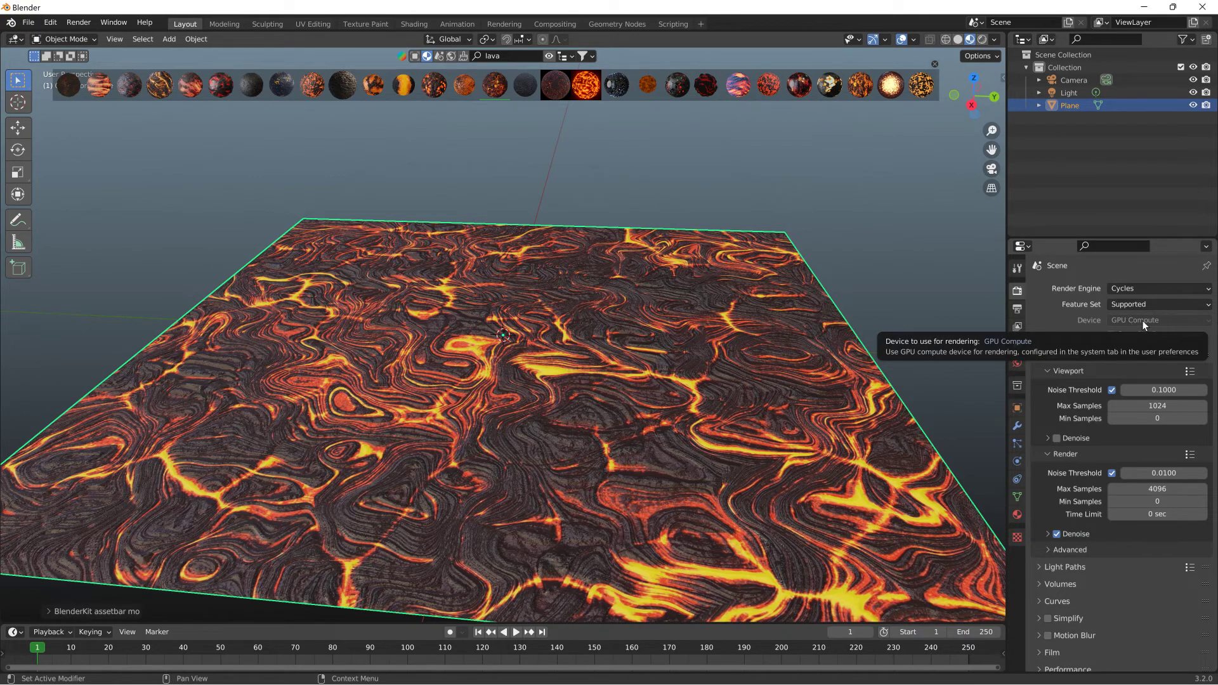
Set the final render's maximum samples to 128.
left_click(1143, 488)
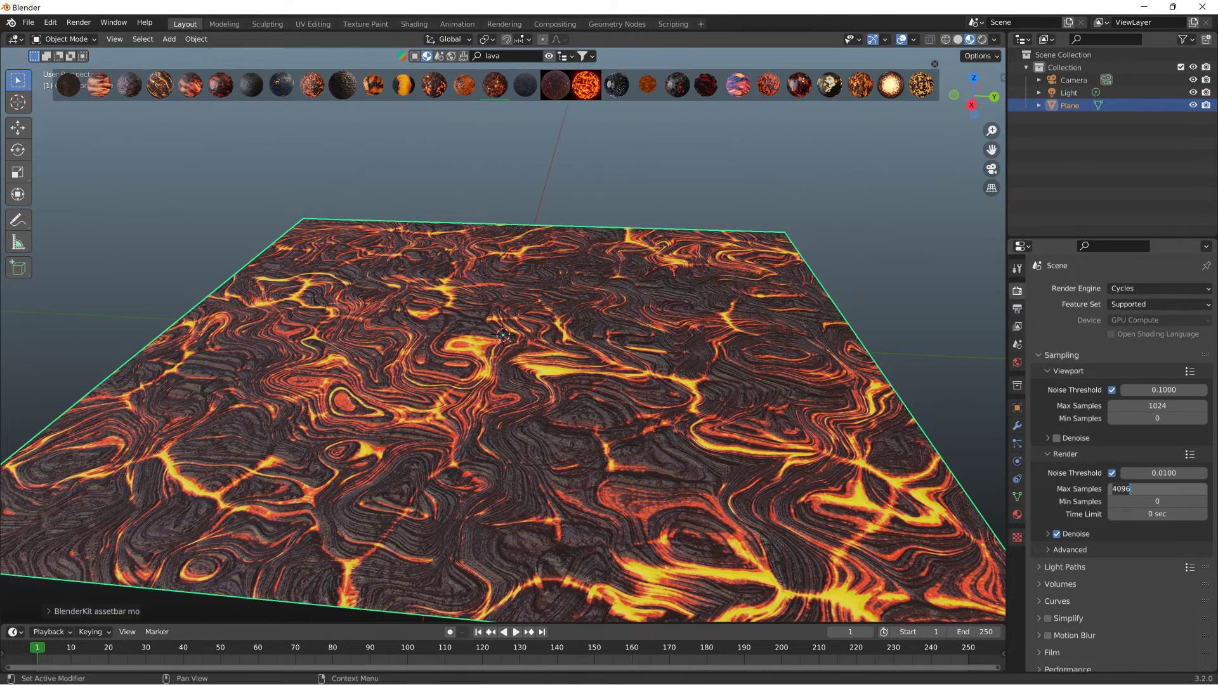
key("BackSpace")
key("BackSpace")
key("BackSpace")
key("BackSpace")
type("128")
key("Return")
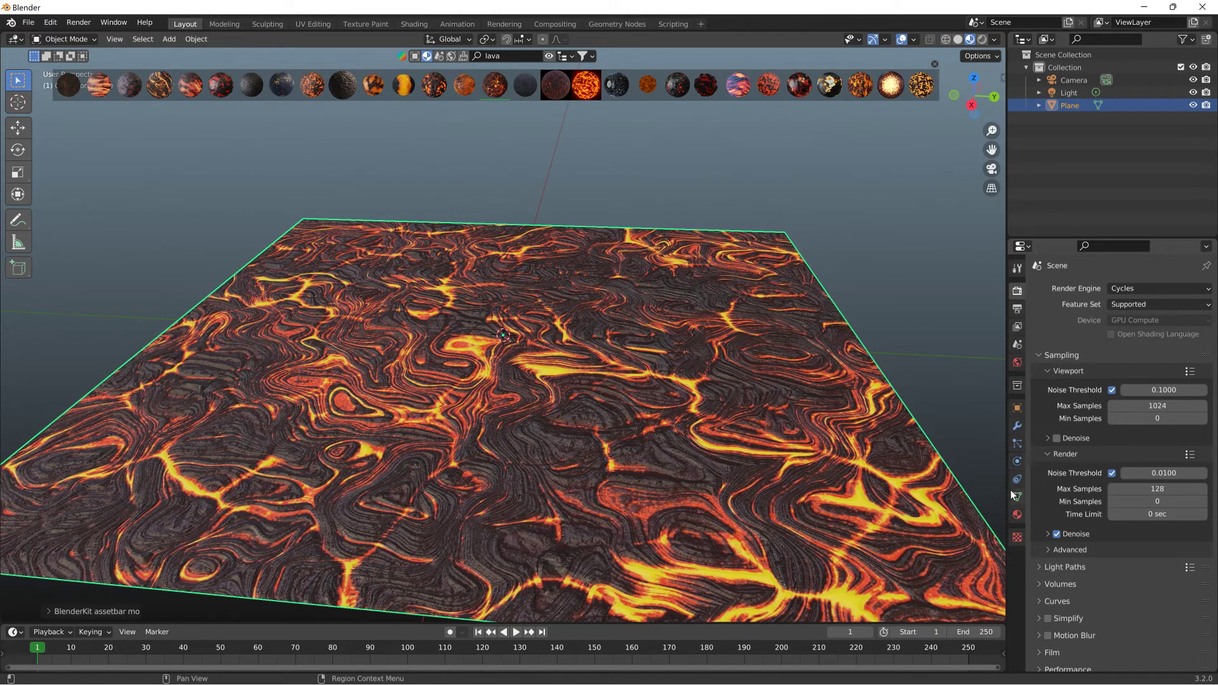
Expand the Bake settings in the render properties and review the available bake types.
scroll(1034, 521, "down", 3)
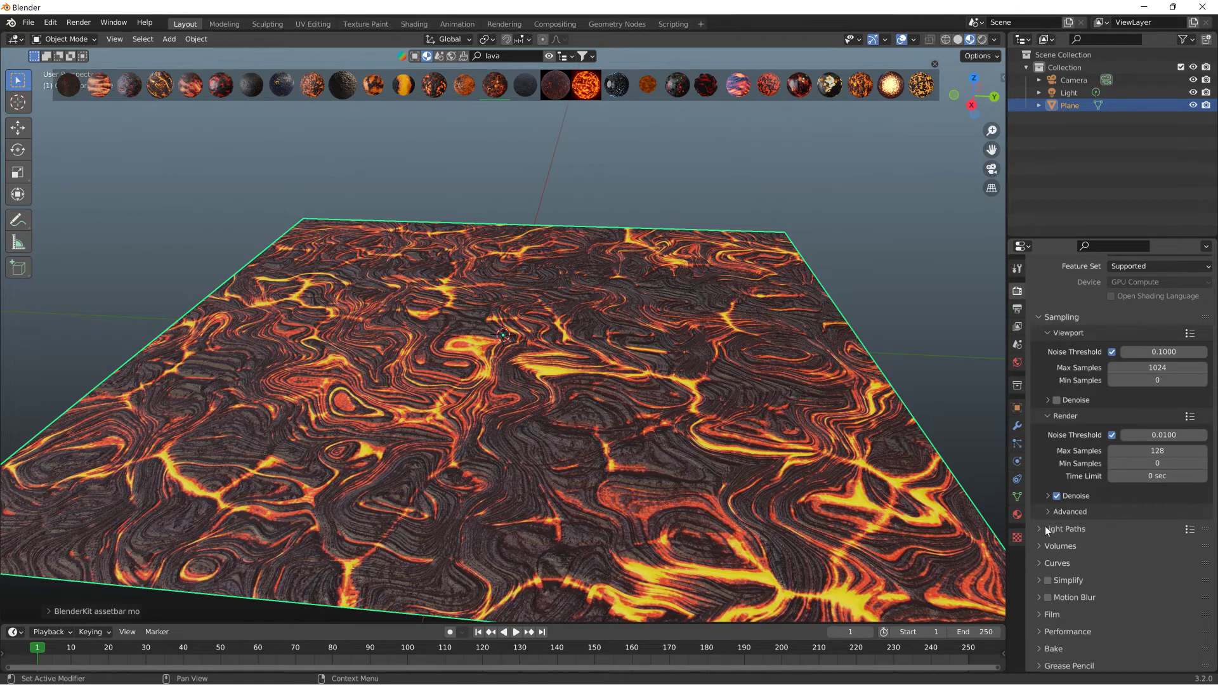
left_click(1039, 624)
scroll(1139, 543, "down", 8)
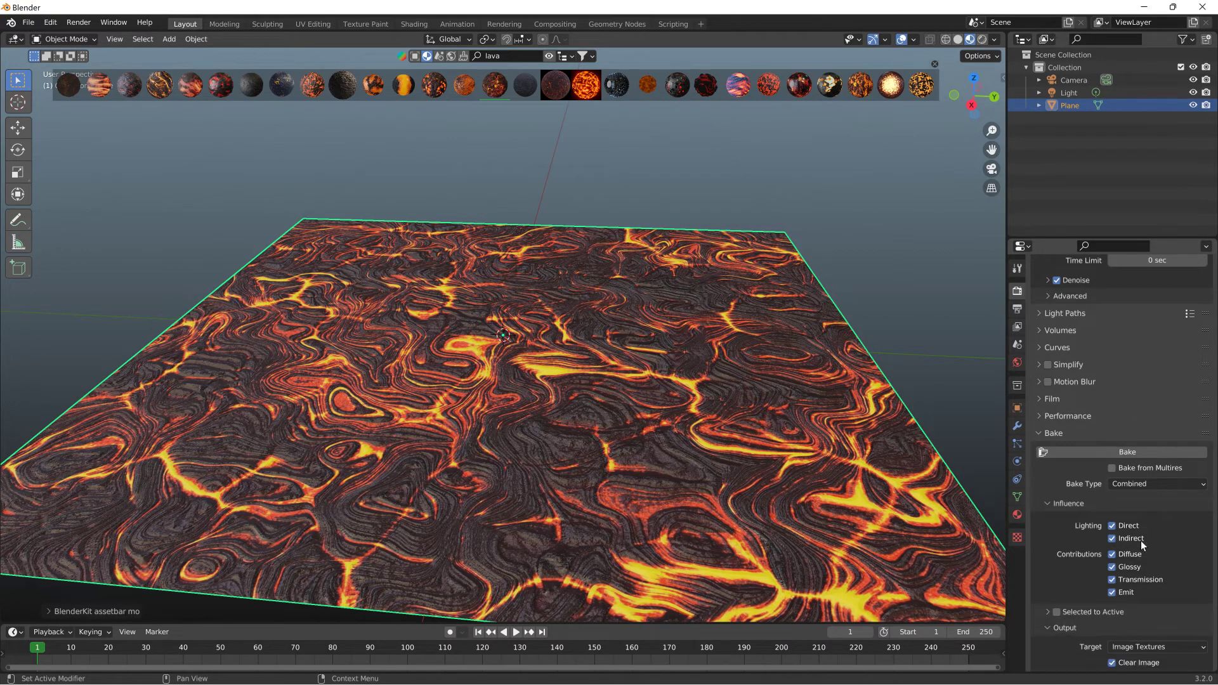
left_click(1156, 483)
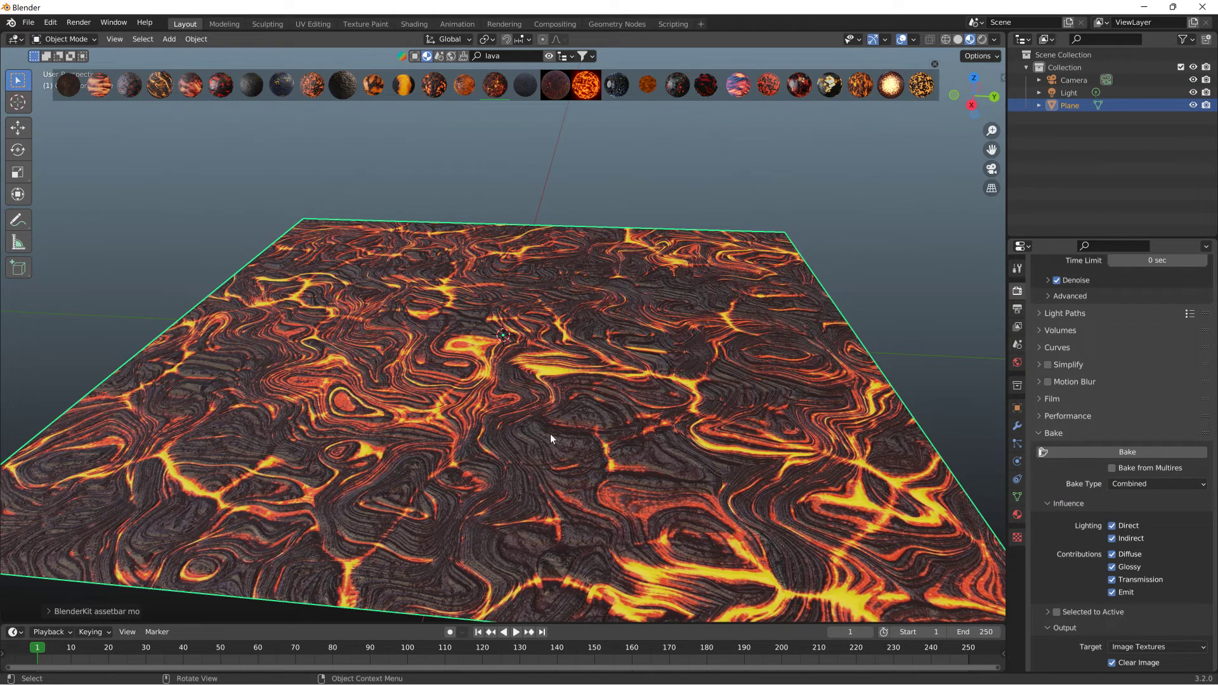
left_click(1148, 485)
left_click(1161, 484)
Add a new General Shading workspace to the project.
left_click(705, 24)
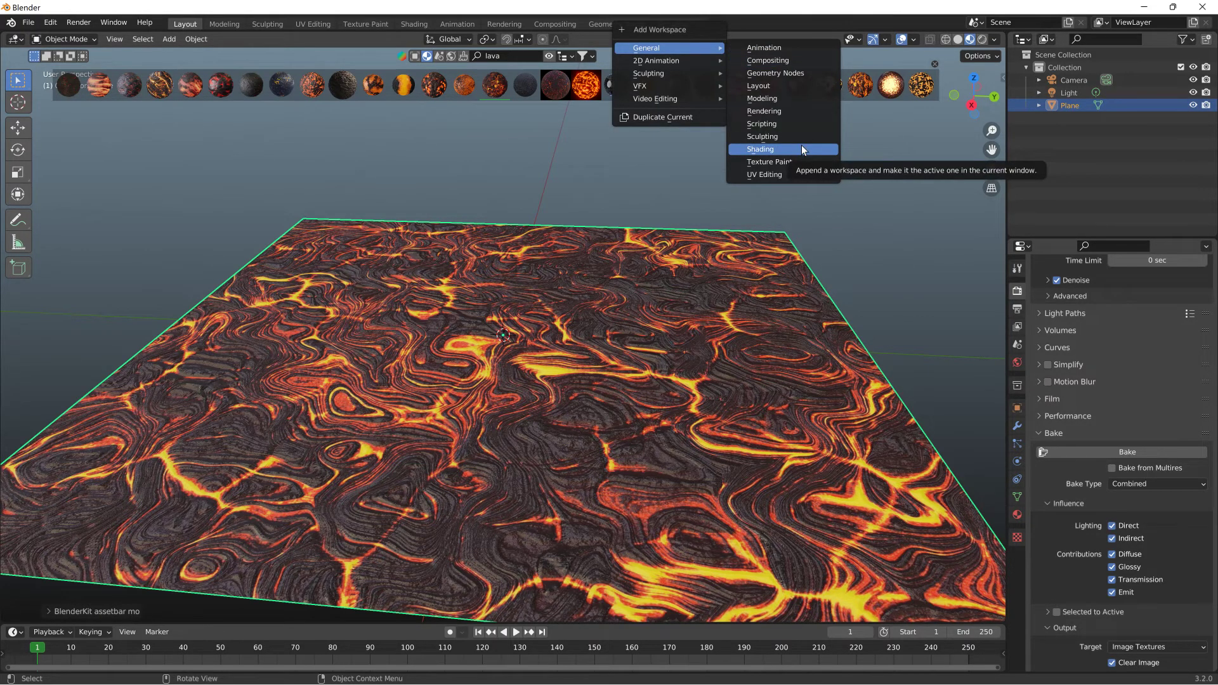
left_click(801, 148)
Add an Image Texture node in the empty area beside the Lava Volcanic material's existing nodes.
scroll(450, 475, "down", 6)
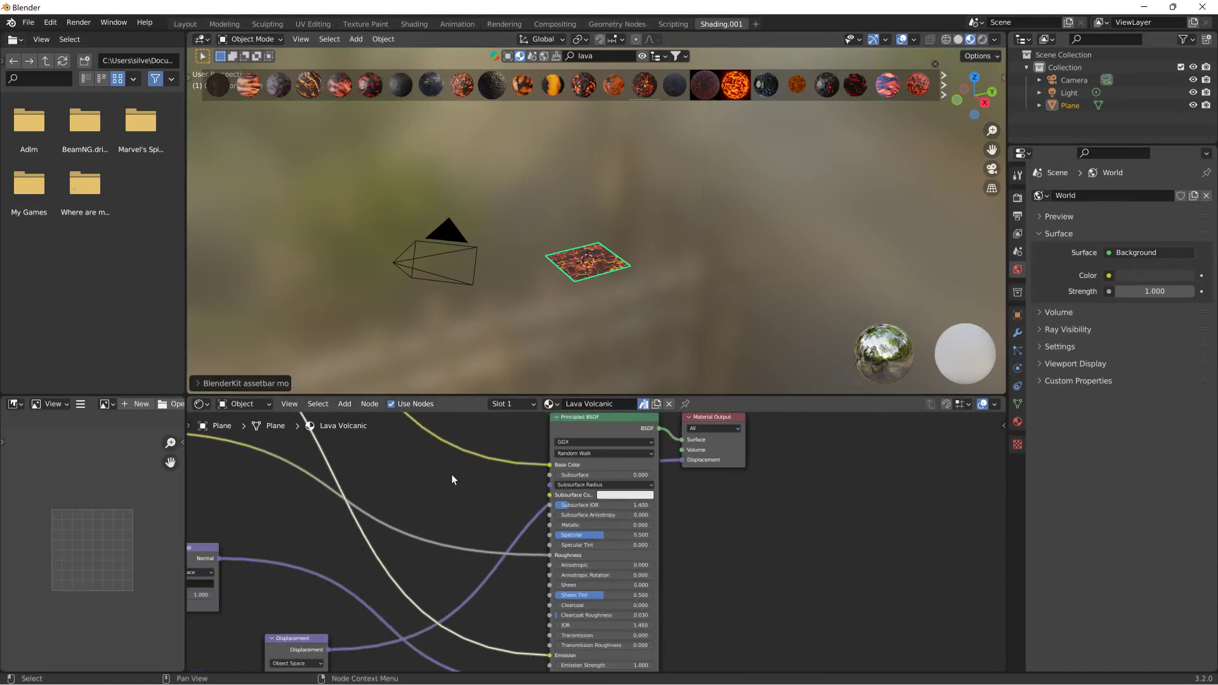
middle_click_drag(476, 456, 620, 485)
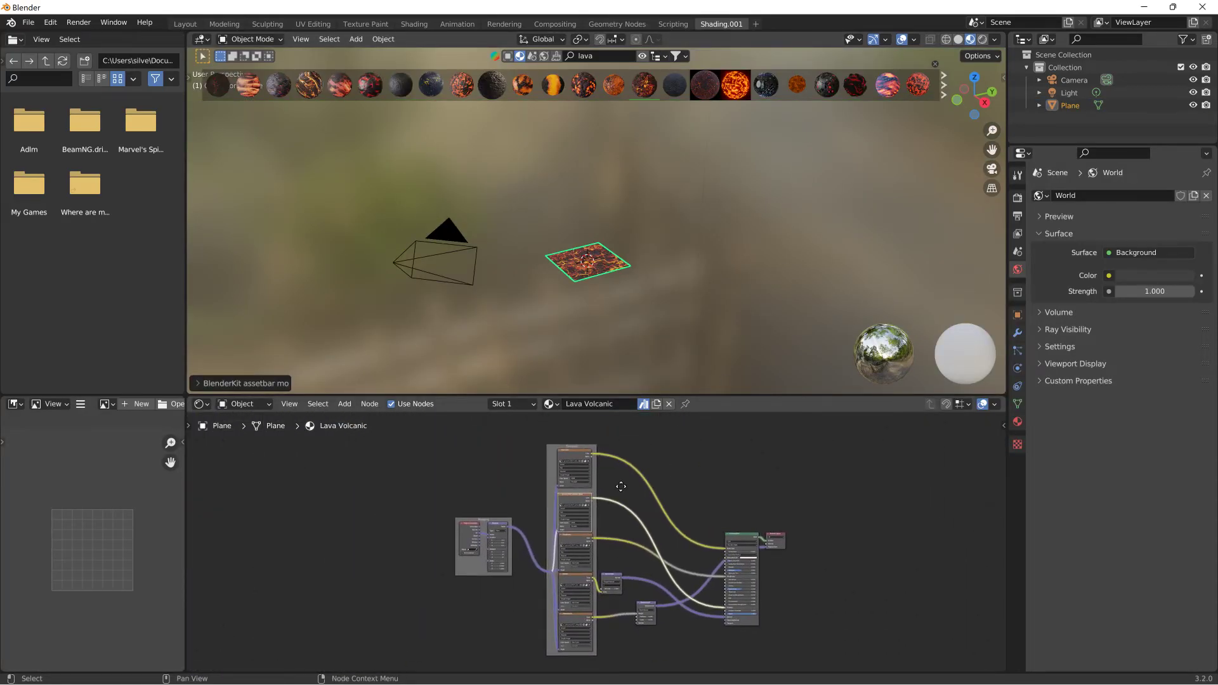
scroll(586, 541, "up", 6)
middle_click_drag(912, 553, 748, 542)
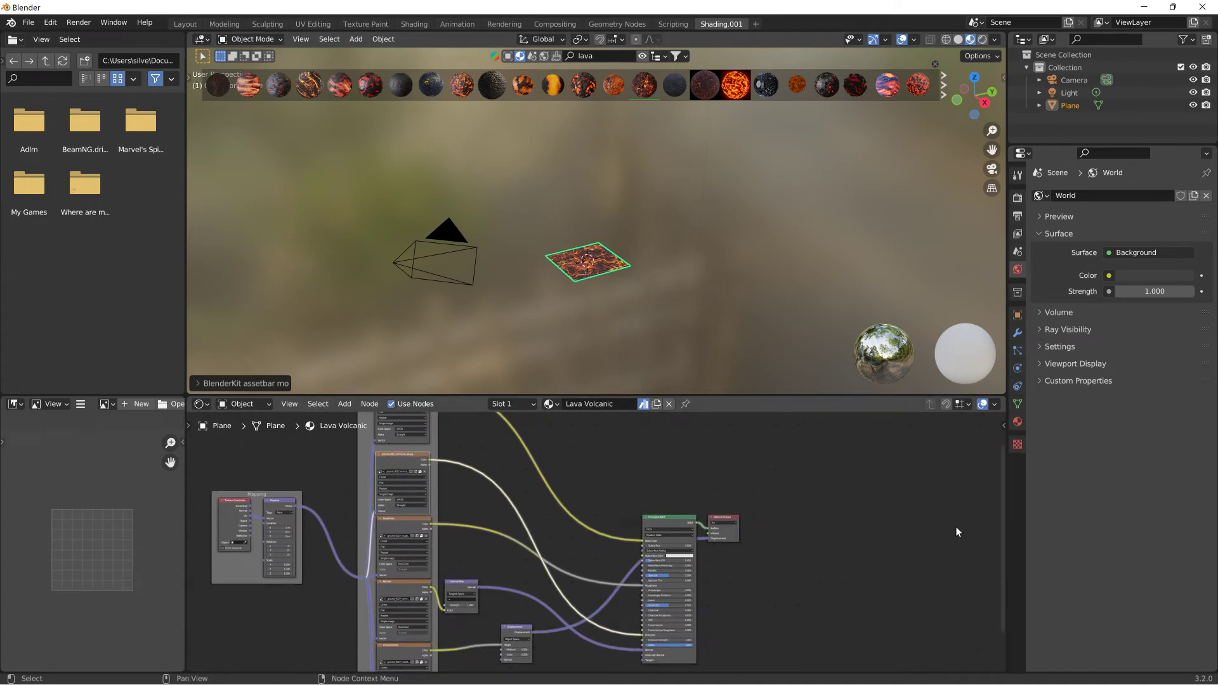
middle_click_drag(957, 533, 734, 498)
middle_click_drag(903, 517, 476, 479)
scroll(615, 517, "up", 3)
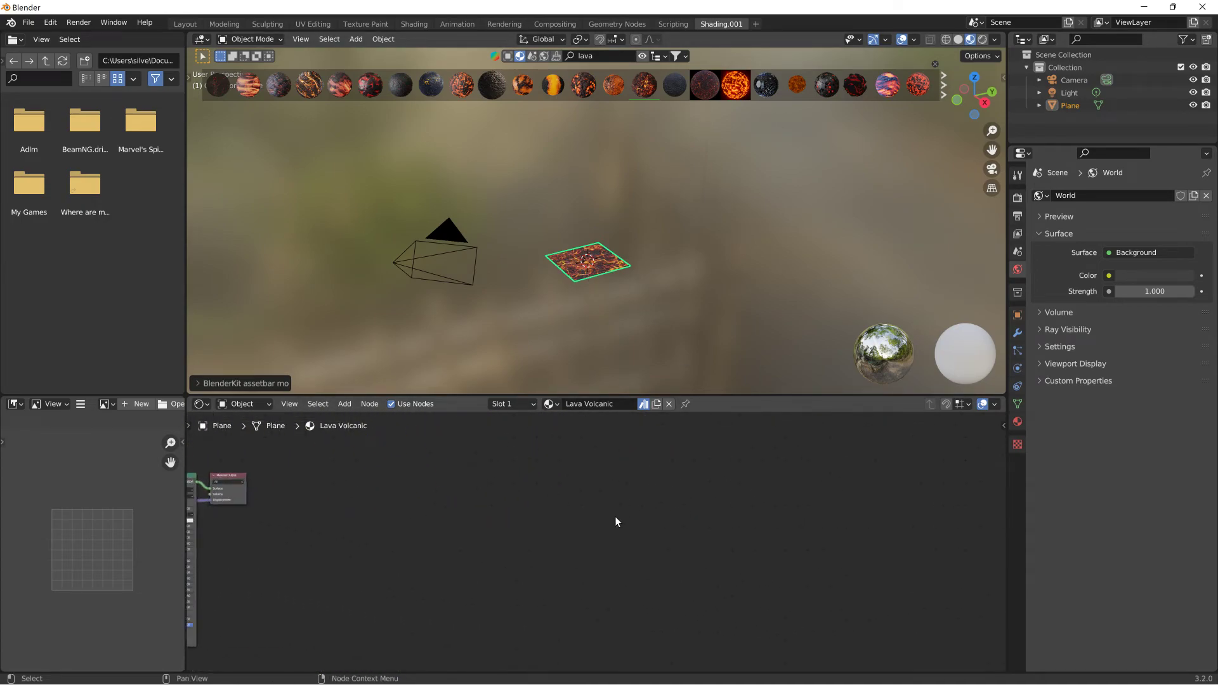
left_click(352, 403)
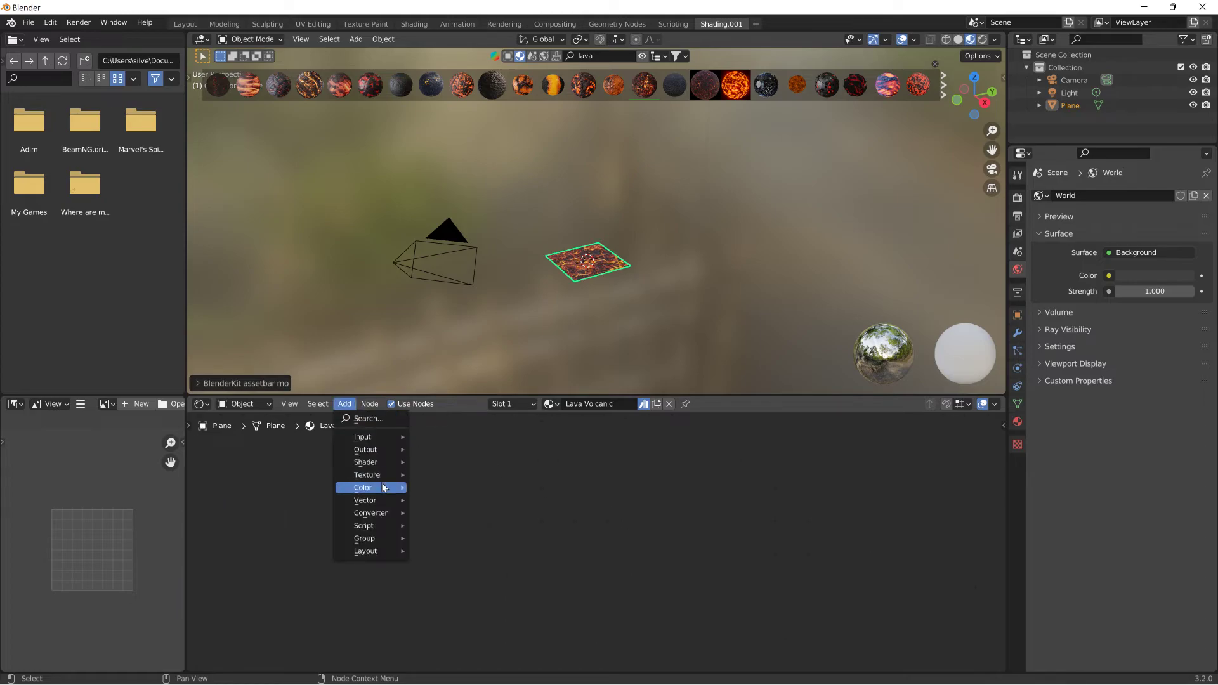
mouse_move(389, 474)
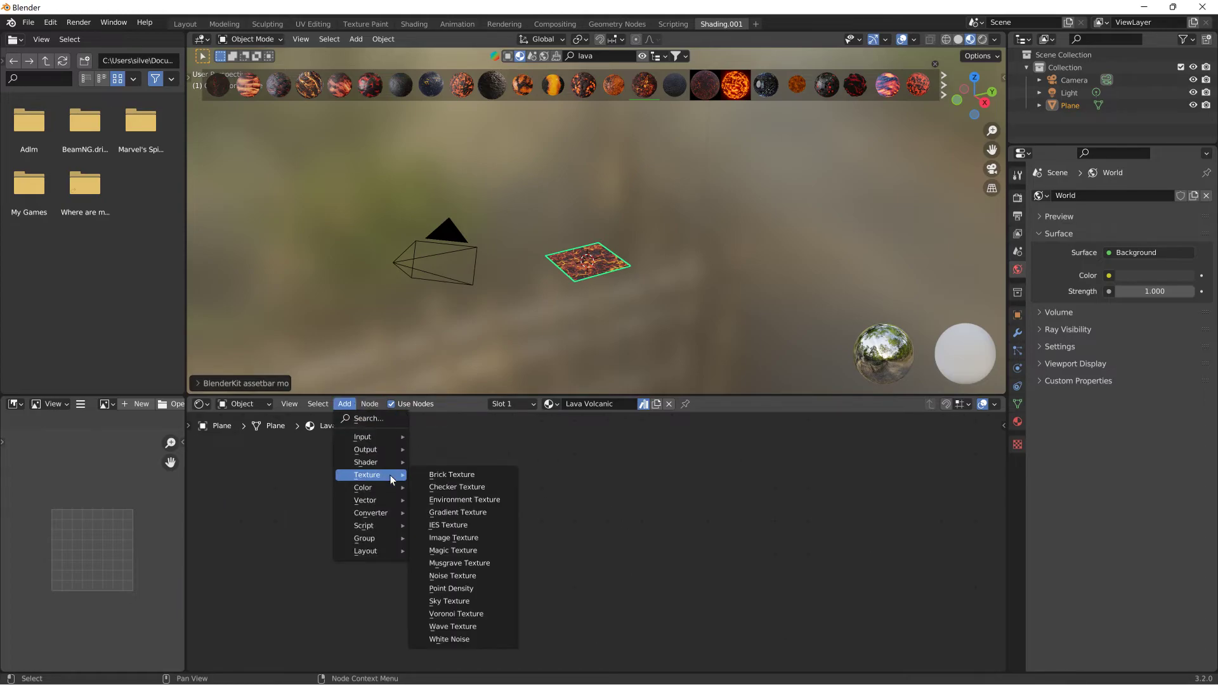
left_click(452, 537)
scroll(562, 517, "up", 5)
middle_click_drag(614, 482, 547, 517)
scroll(547, 518, "up", 1)
scroll(801, 531, "up", 1)
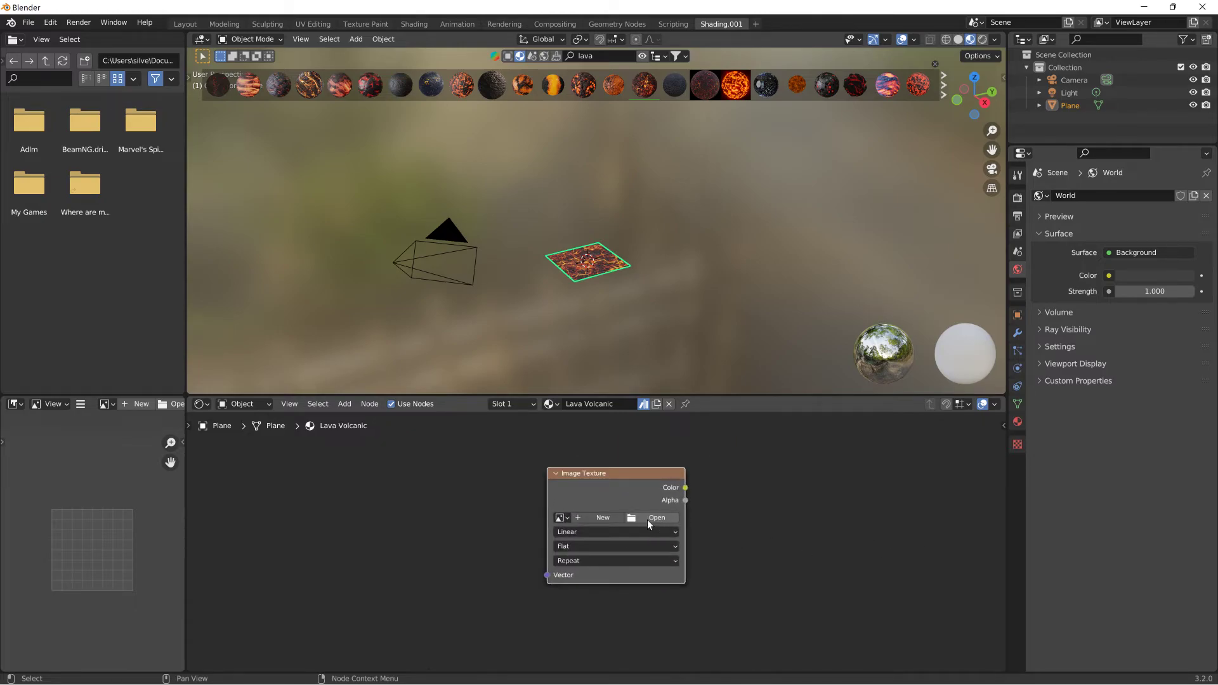
Create a new blank 1024 × 1024 px image named Untitled without alpha in the Image Texture node.
left_click(601, 518)
left_click(597, 597)
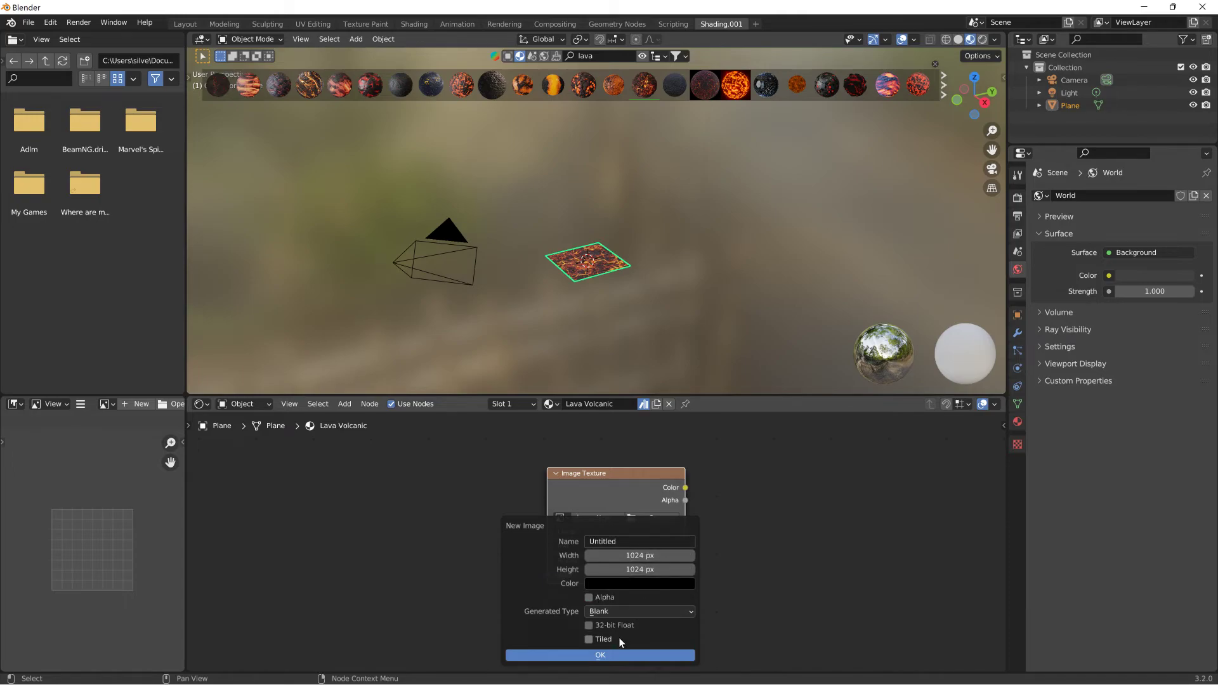
left_click(615, 655)
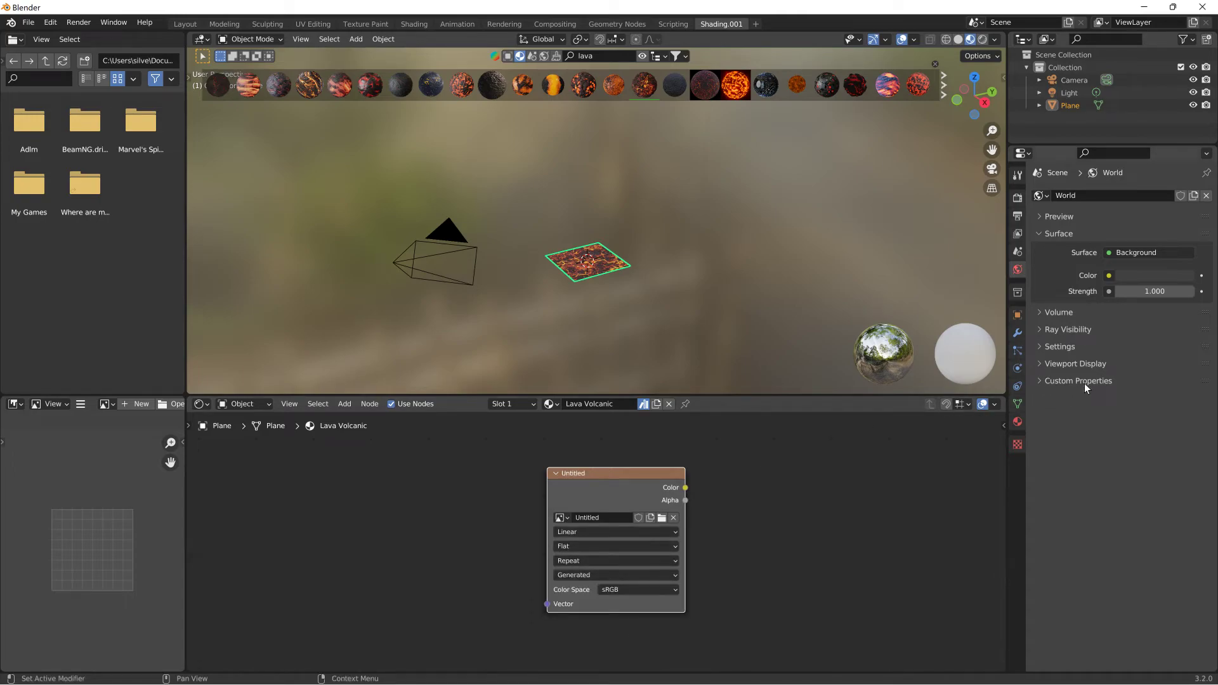
Set the bake type to Normal in the render properties' Bake settings.
left_click(1018, 197)
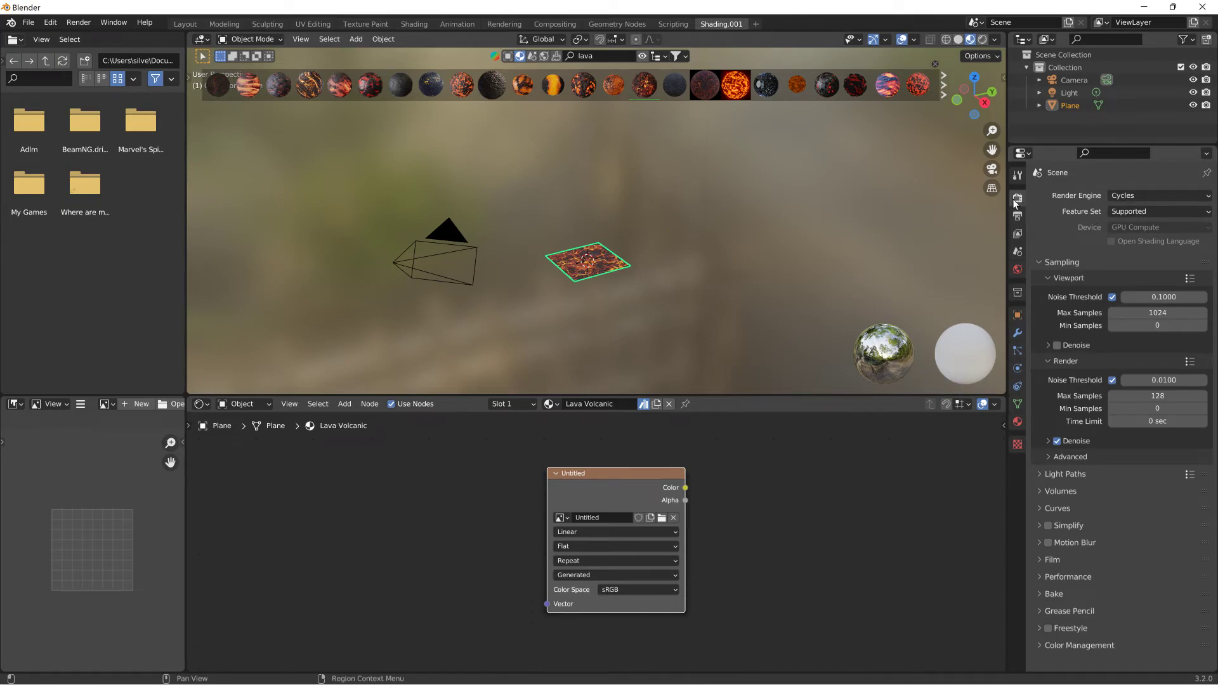
left_click(1039, 593)
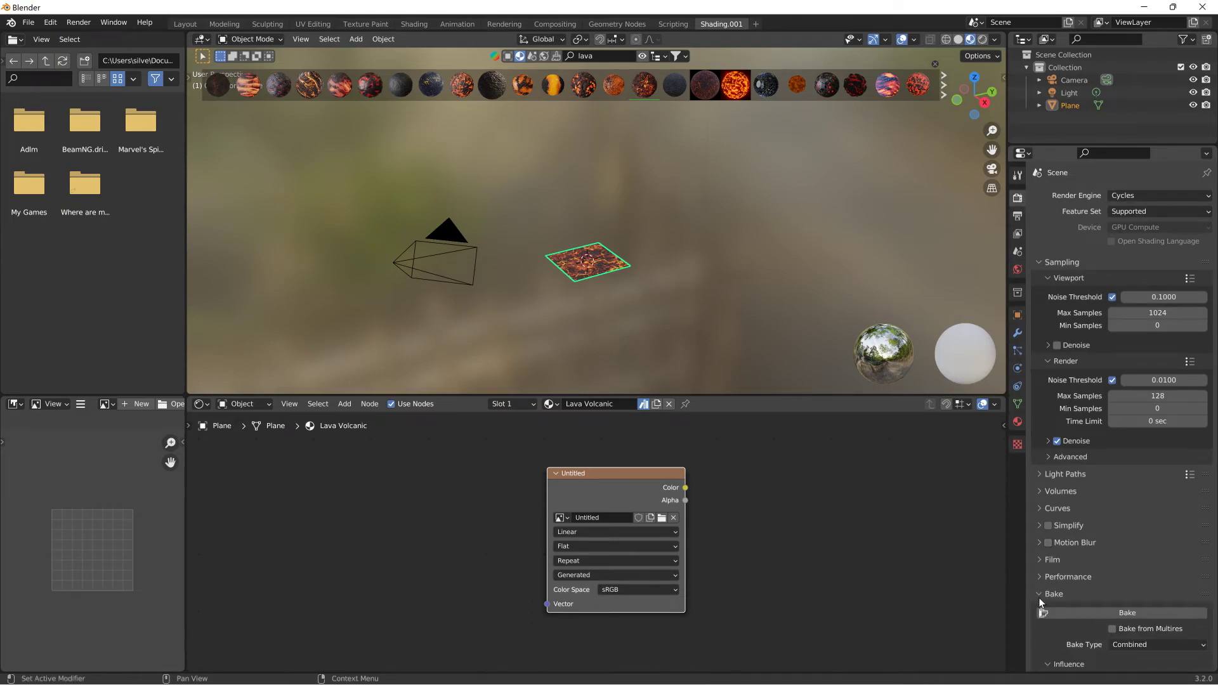
scroll(1056, 581, "down", 2)
scroll(1059, 579, "down", 4)
left_click(1165, 492)
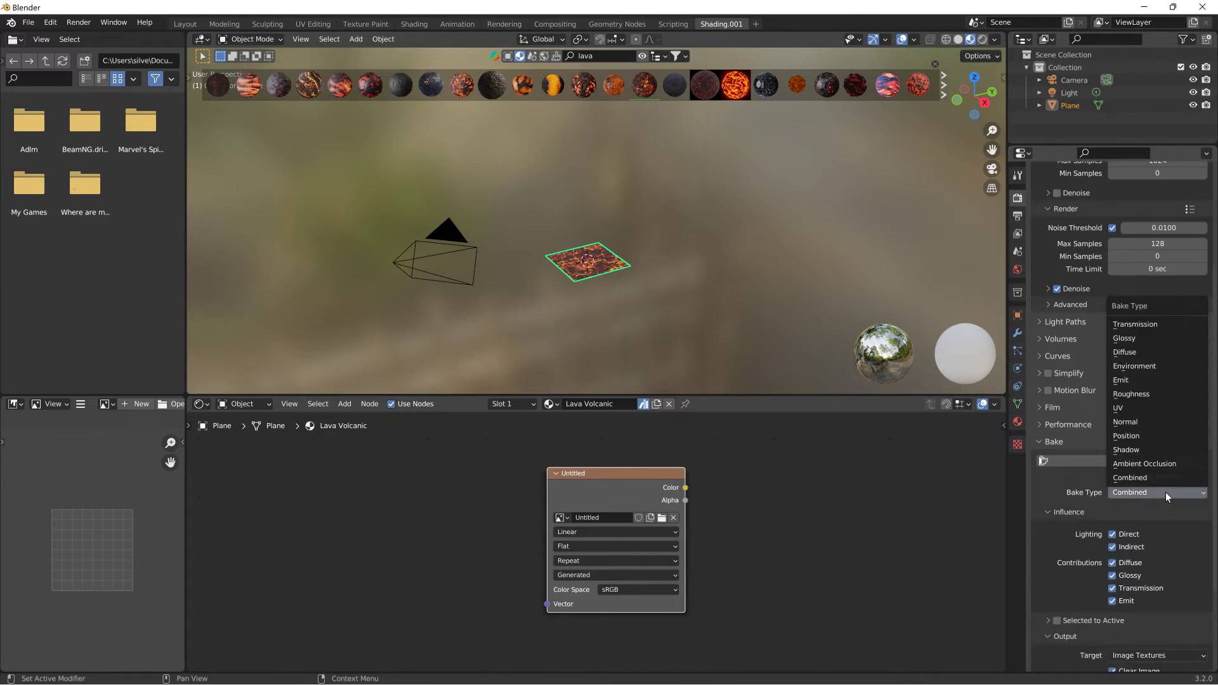
left_click(1151, 421)
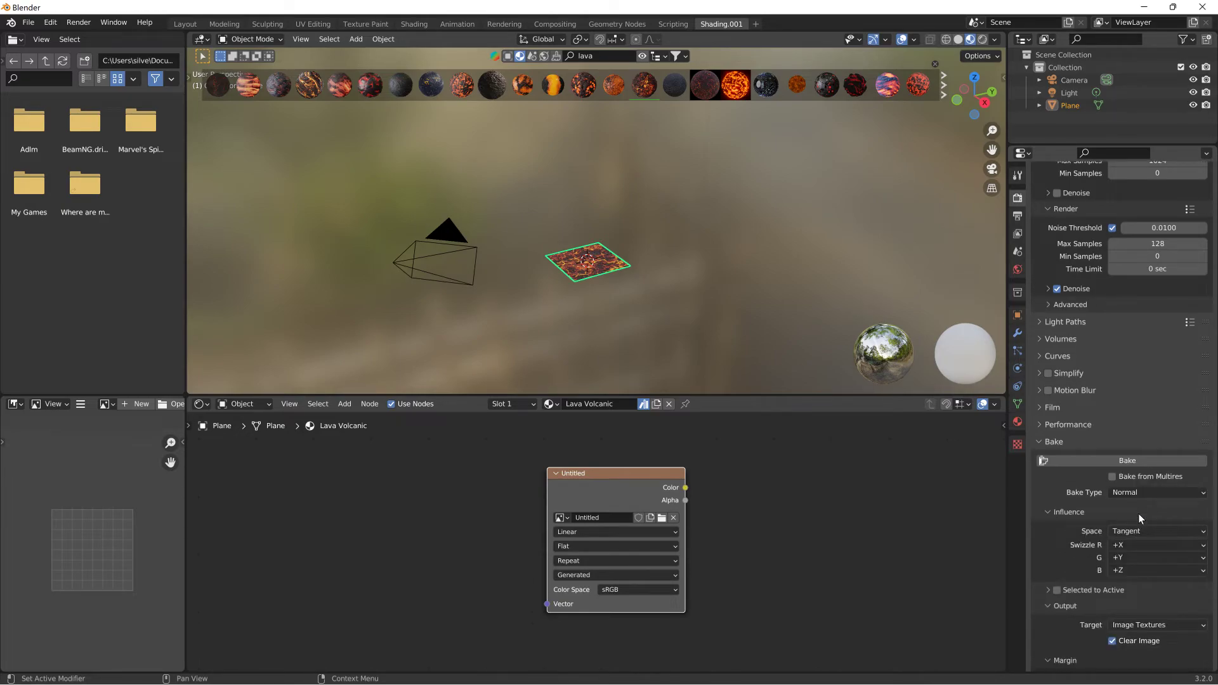
Enlarge the image editor area beside the shader nodes and frame the Image Texture node.
left_click_drag(184, 519, 357, 519)
left_click_drag(306, 395, 311, 336)
key("Home")
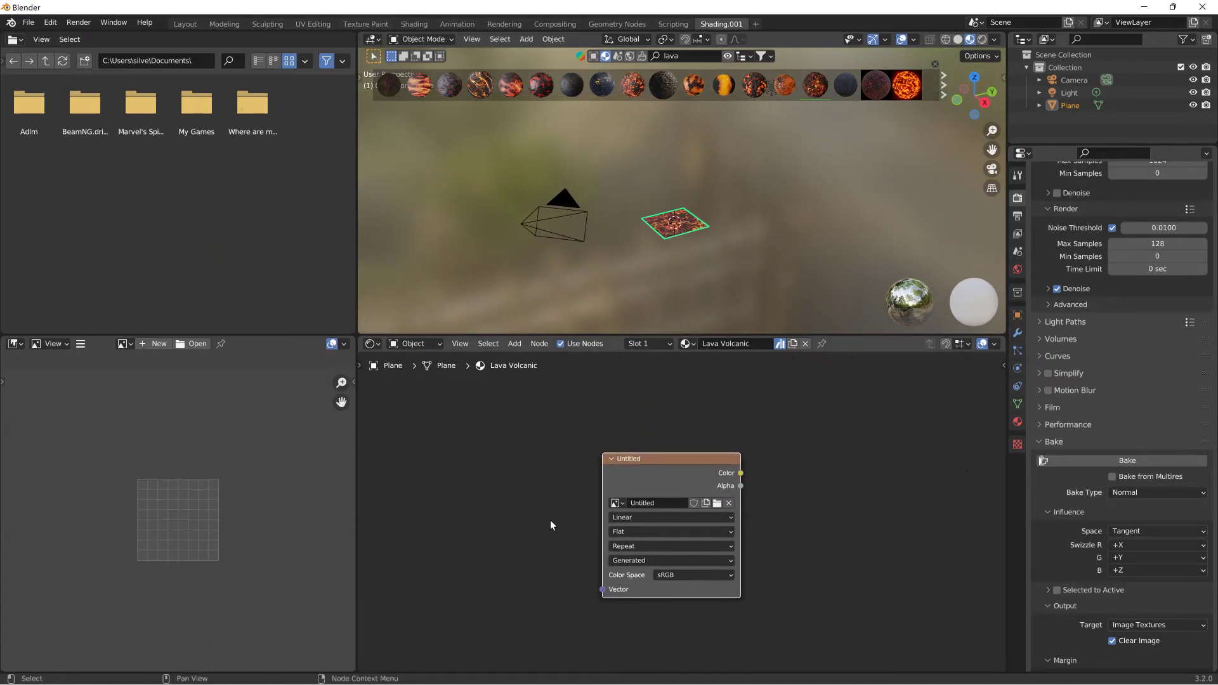
Bake the plane's normal map into the Untitled image and inspect the result up close.
left_click(1139, 459)
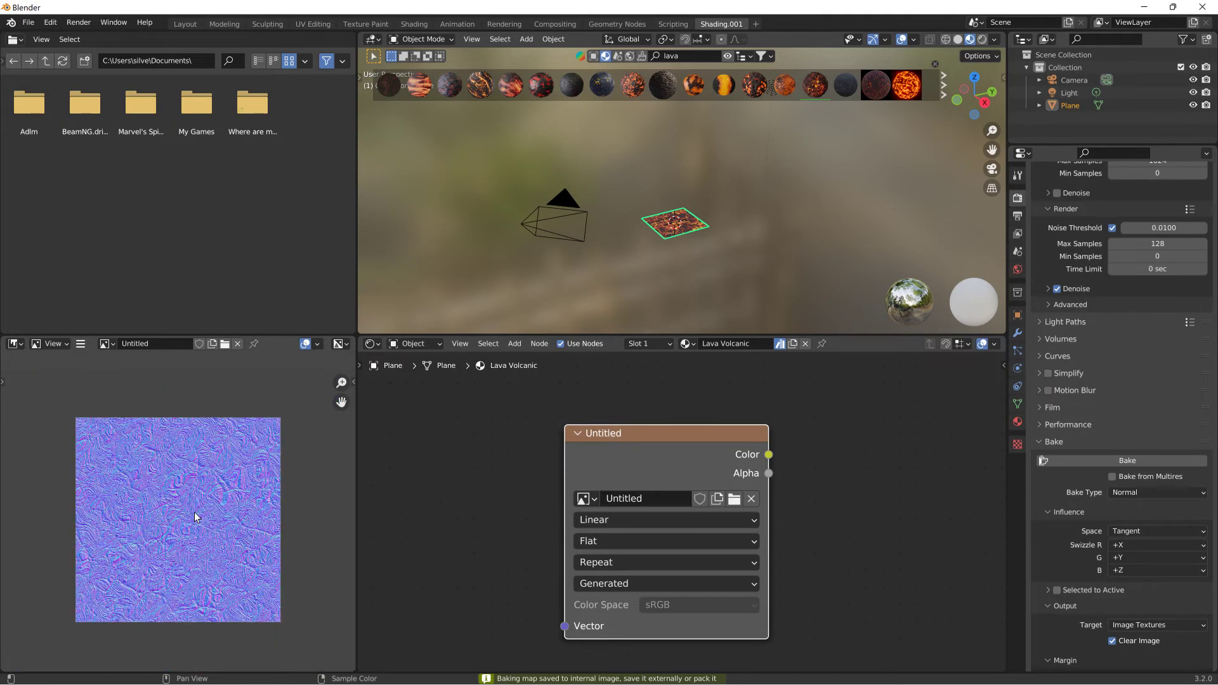
scroll(195, 516, "up", 3)
scroll(195, 514, "down", 4)
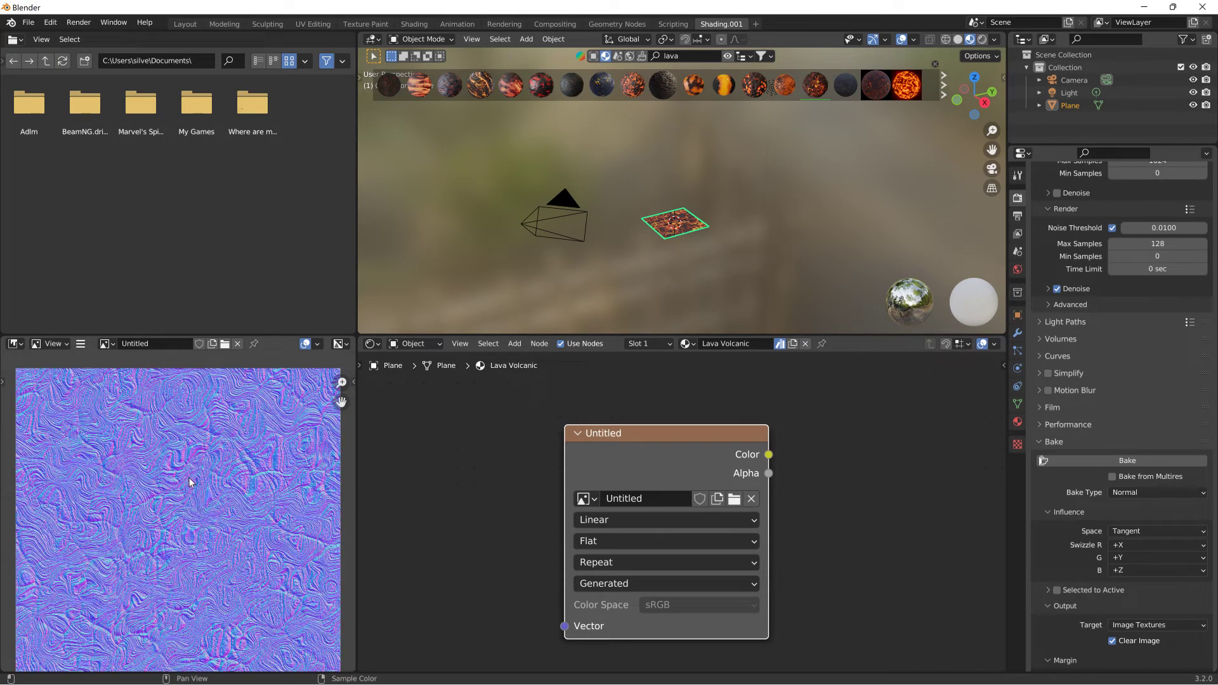
Start saving the baked image as a file and browse to BeamNG.drive's 0.25\levels\derby\art folder.
left_click(81, 343)
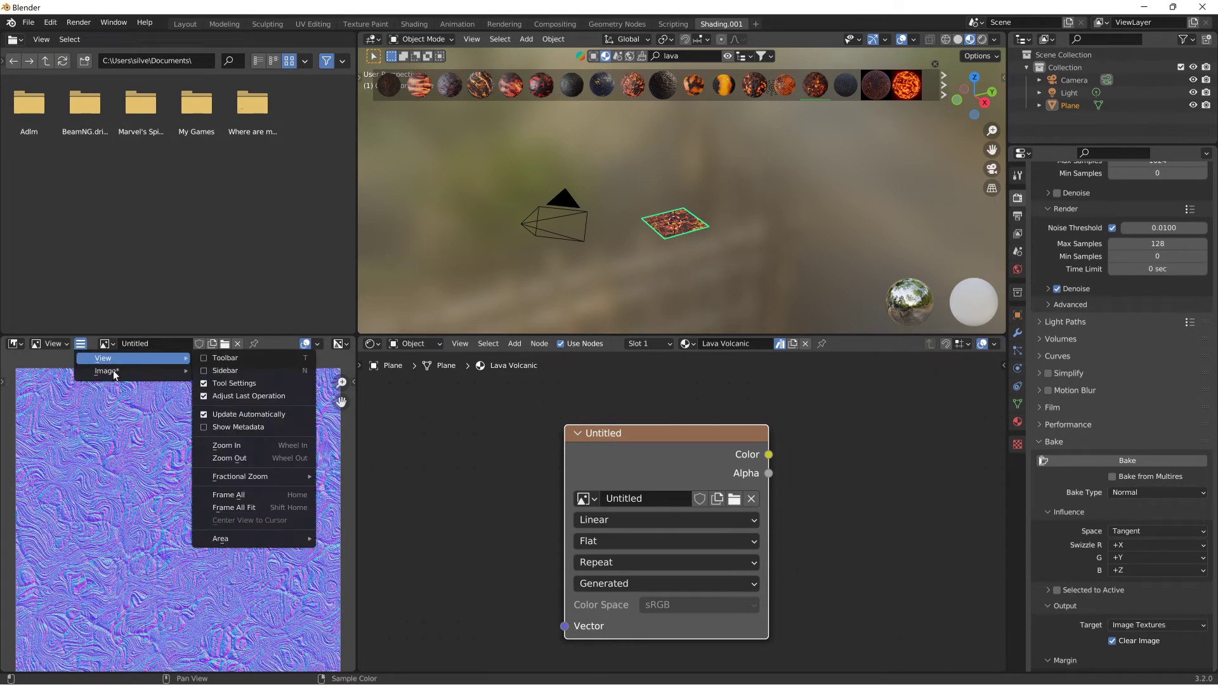
mouse_move(115, 380)
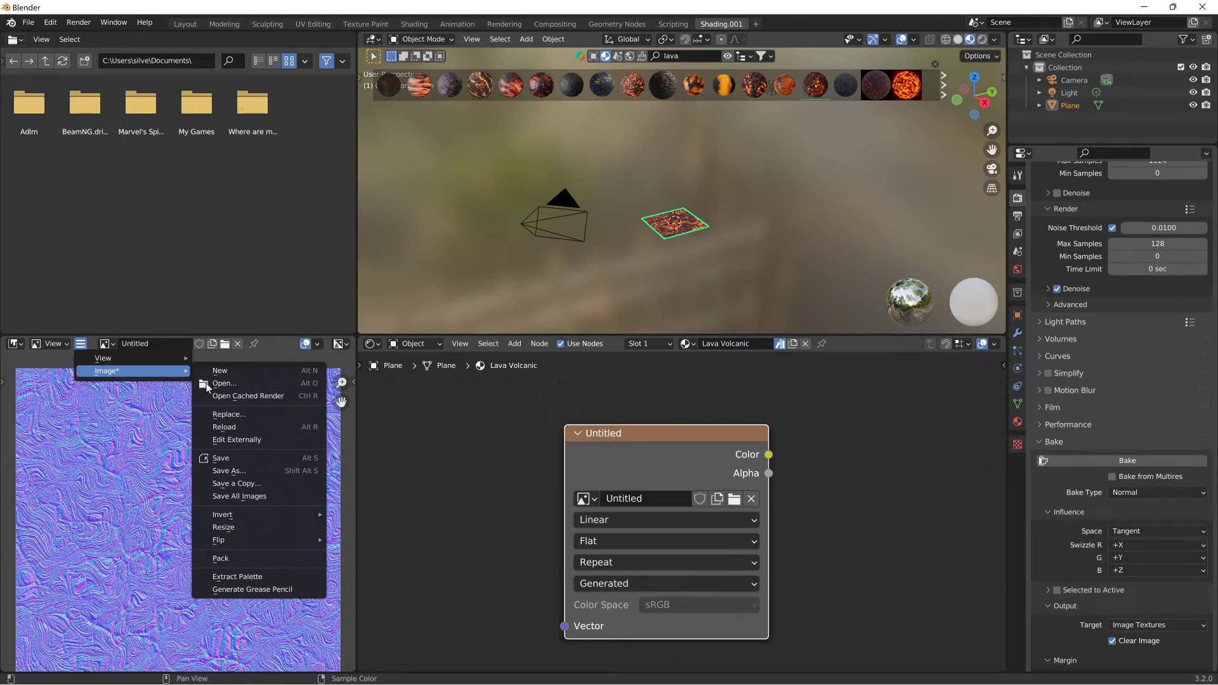
left_click(229, 470)
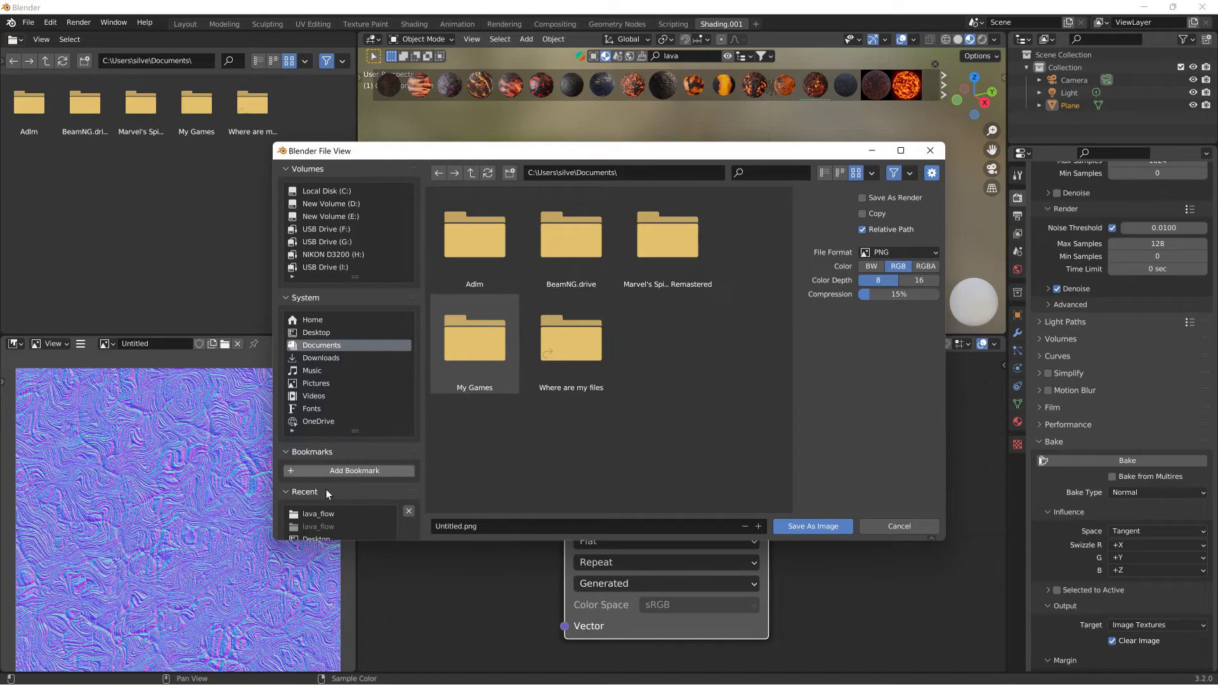
scroll(329, 511, "down", 1)
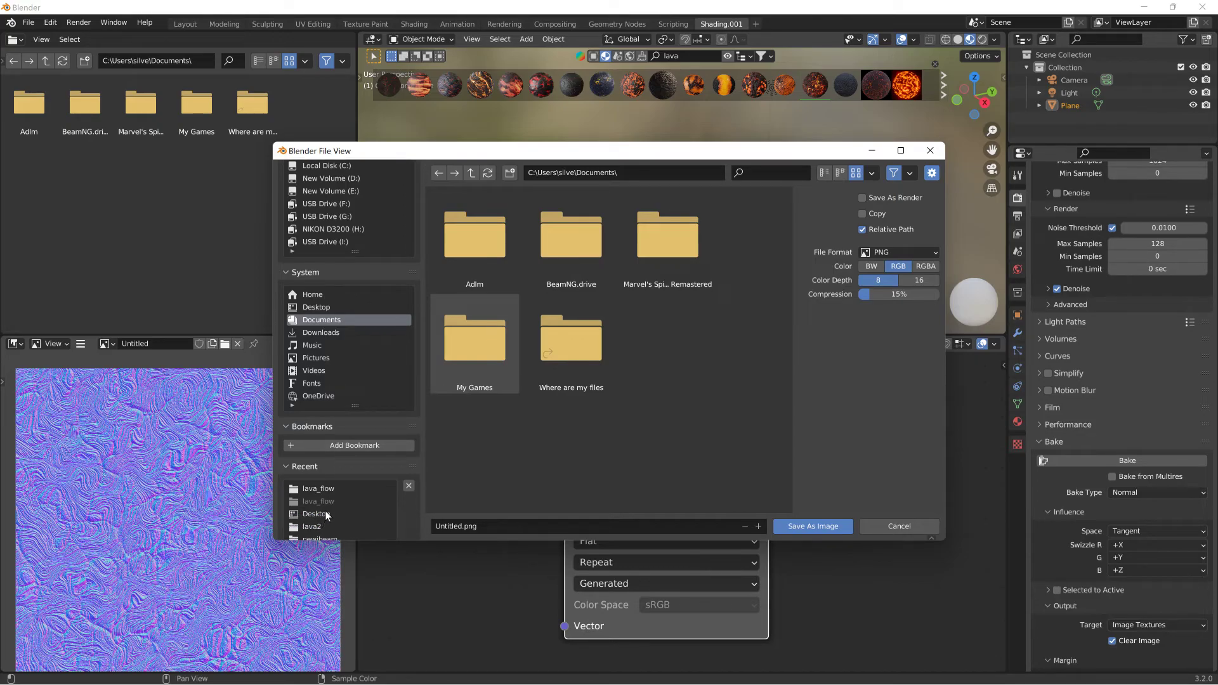
scroll(326, 515, "down", 1)
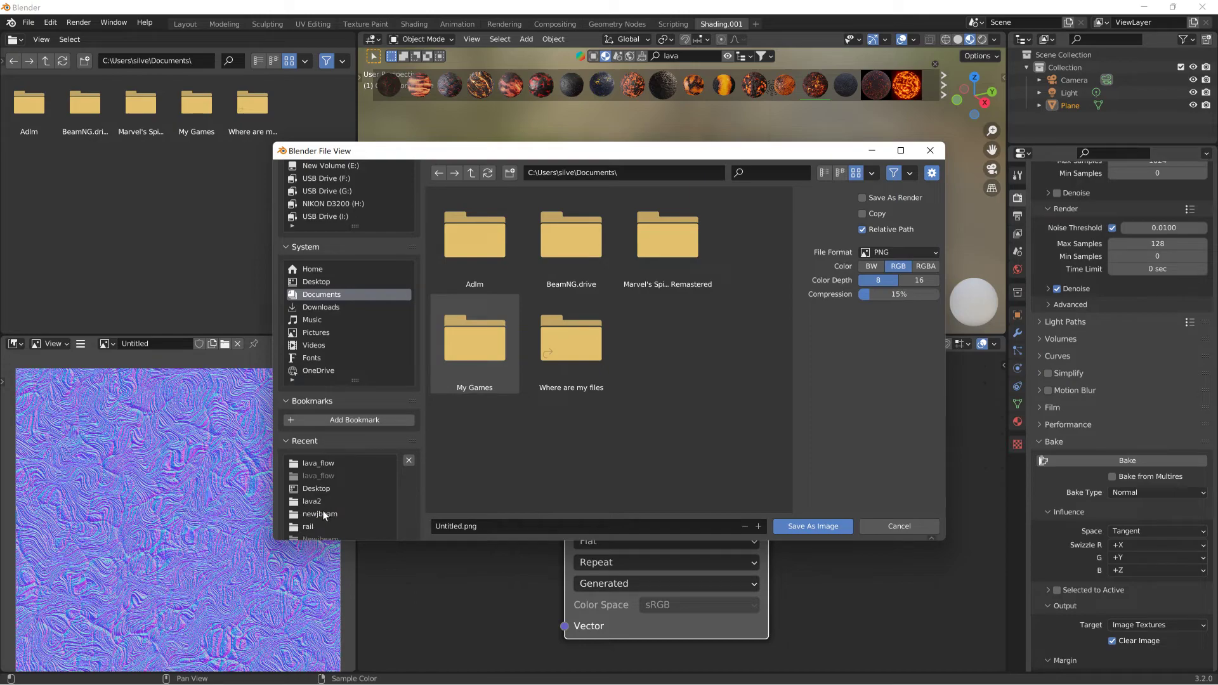
left_click(323, 514)
left_click(472, 173)
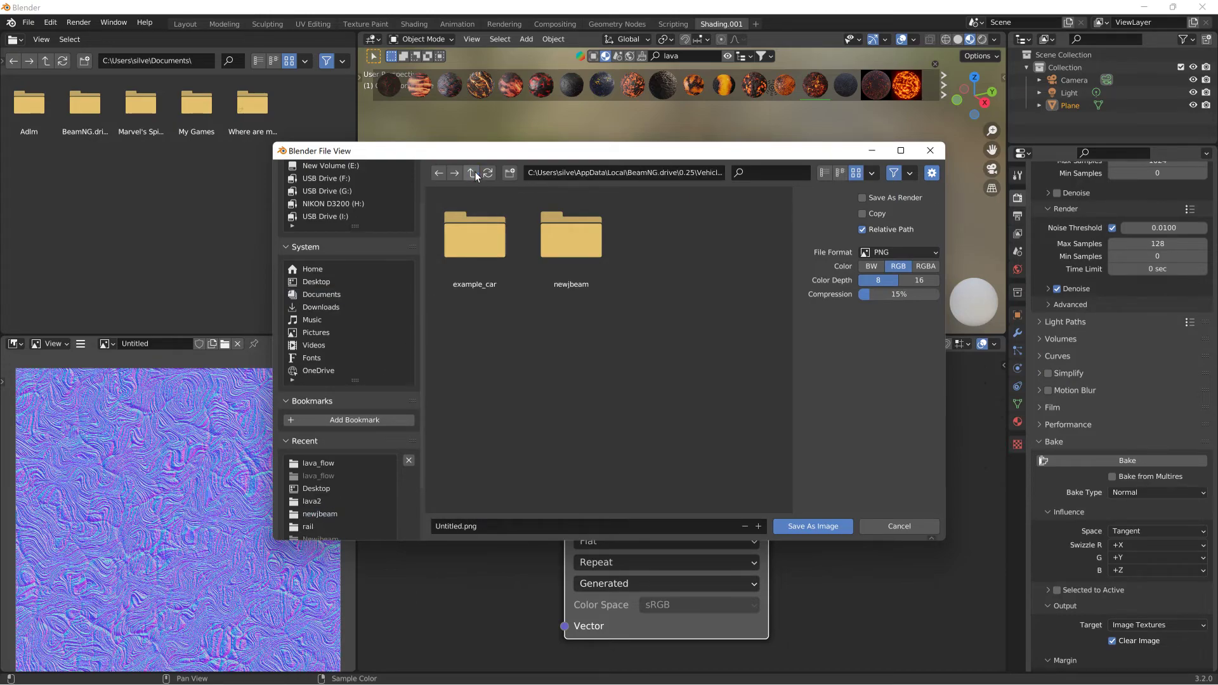
left_click(472, 173)
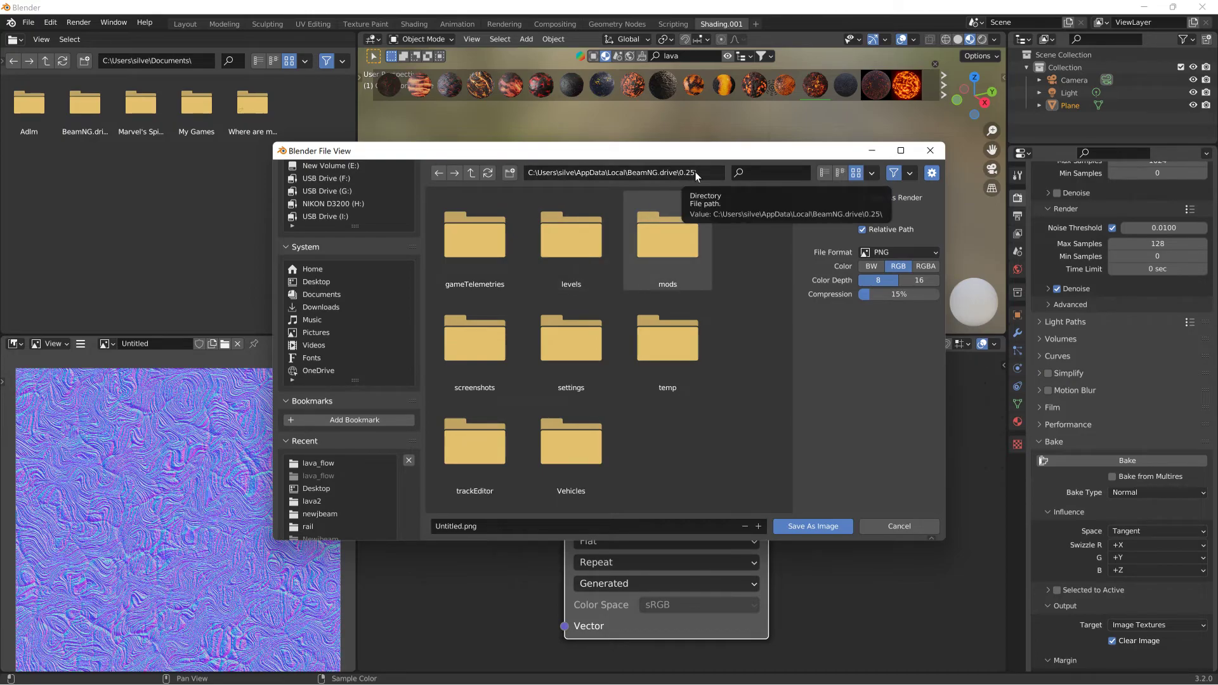
double_click(540, 245)
left_click(481, 258)
double_click(481, 257)
double_click(489, 253)
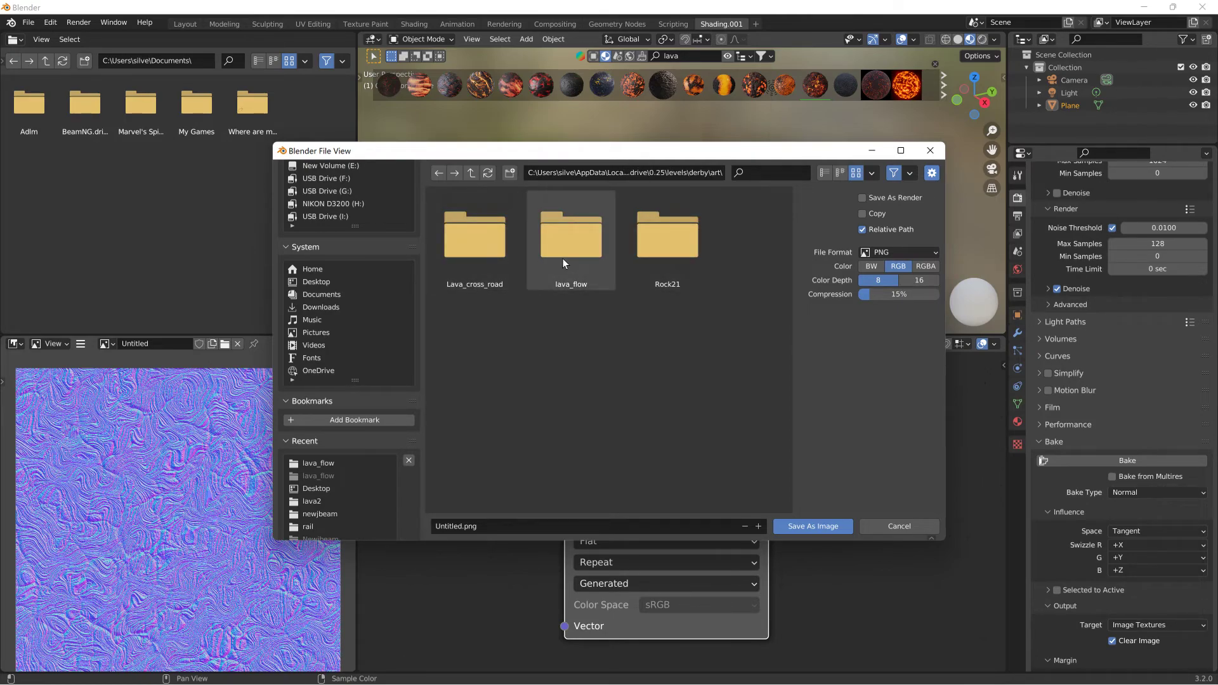
Create a new folder named lava3 inside the art folder and open it.
left_click(510, 172)
key("BackSpace")
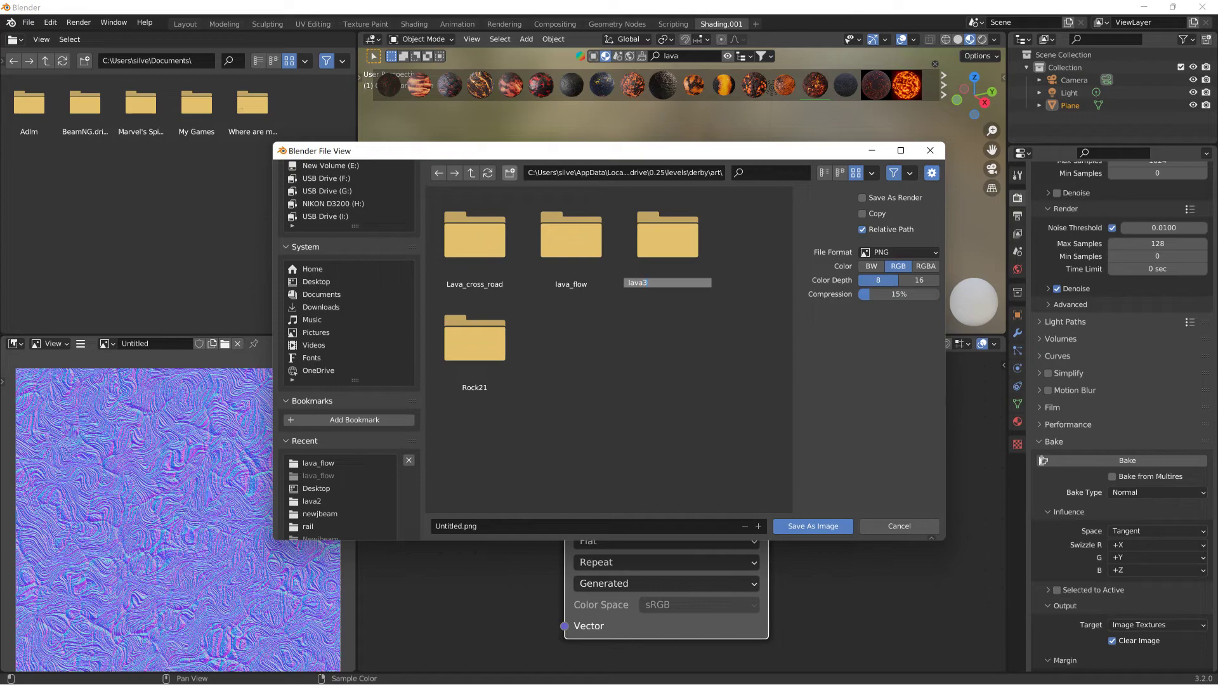
key("Return")
double_click(489, 251)
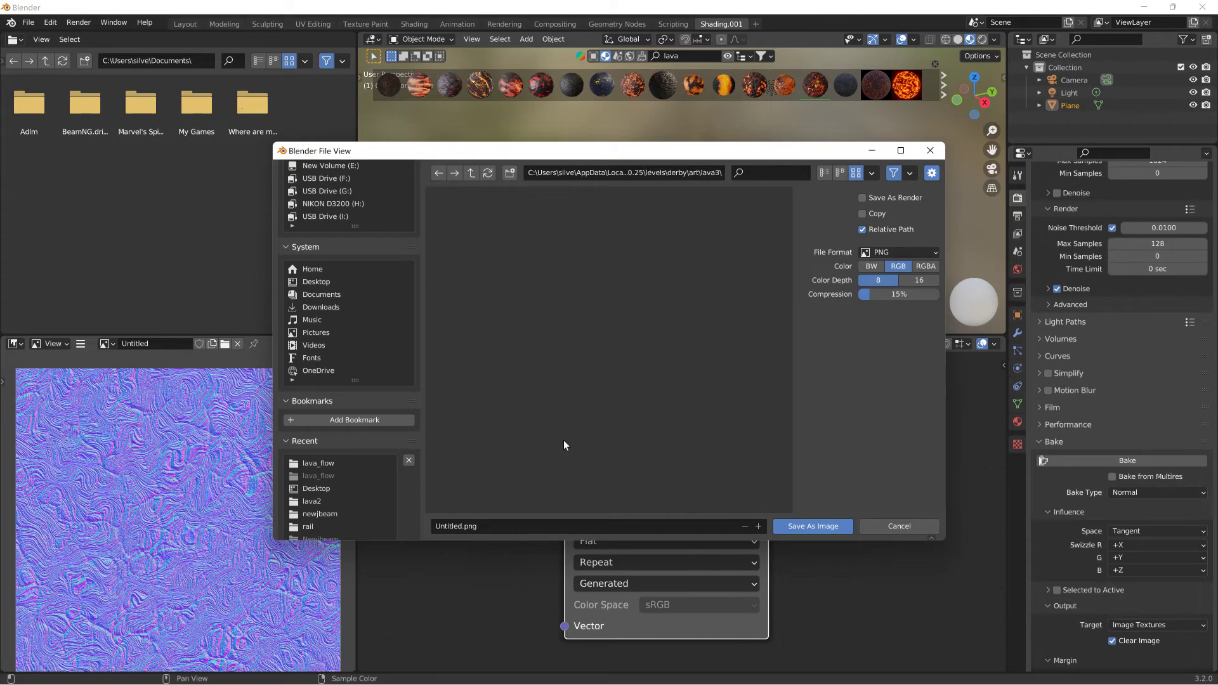
Save the baked normal map as 2.png in the lava3 folder.
left_click(552, 526)
type("2")
key("Return")
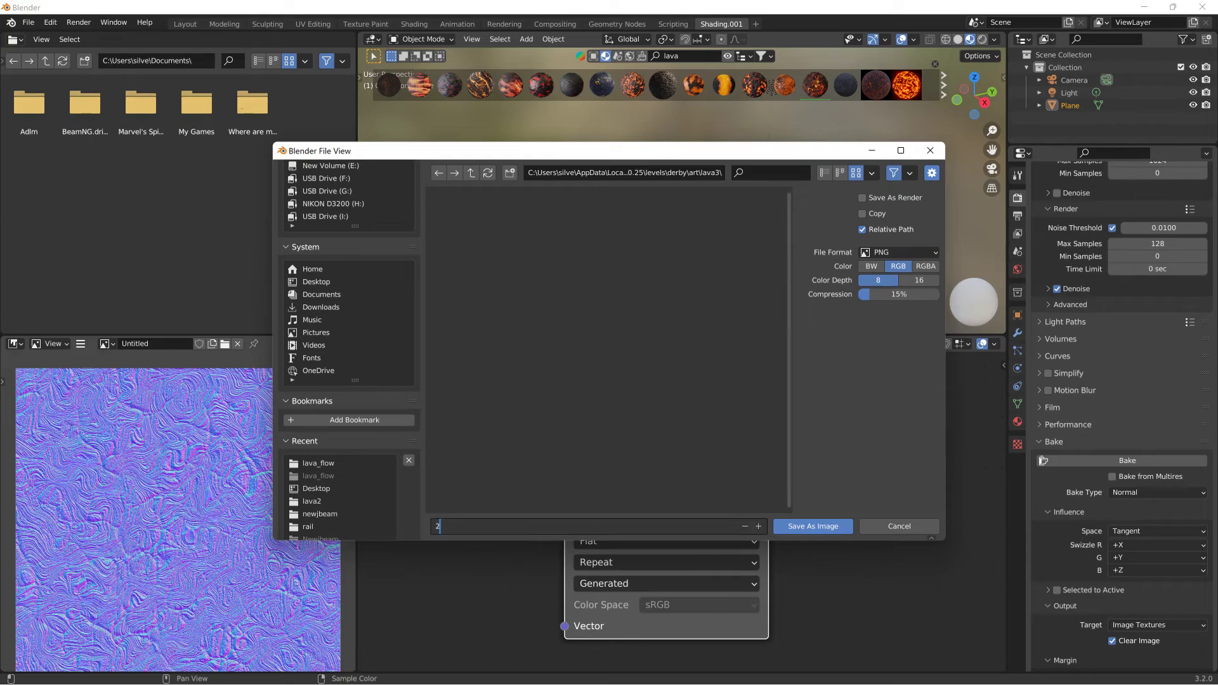
left_click(815, 526)
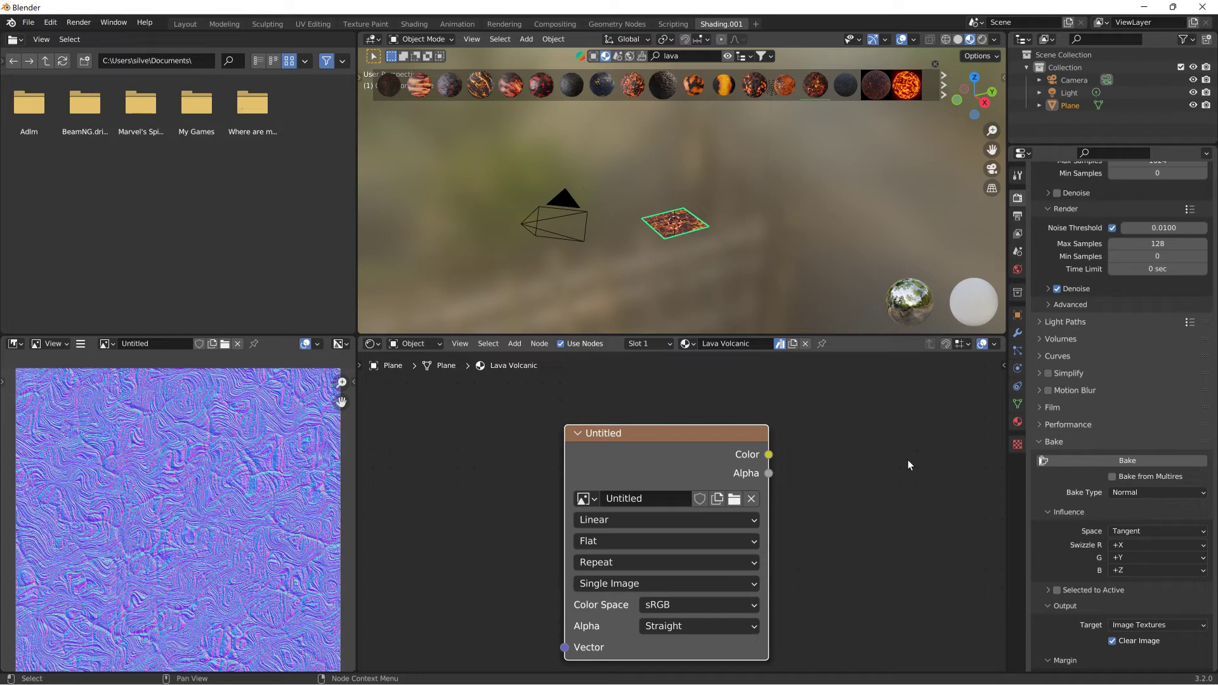
left_click(1142, 494)
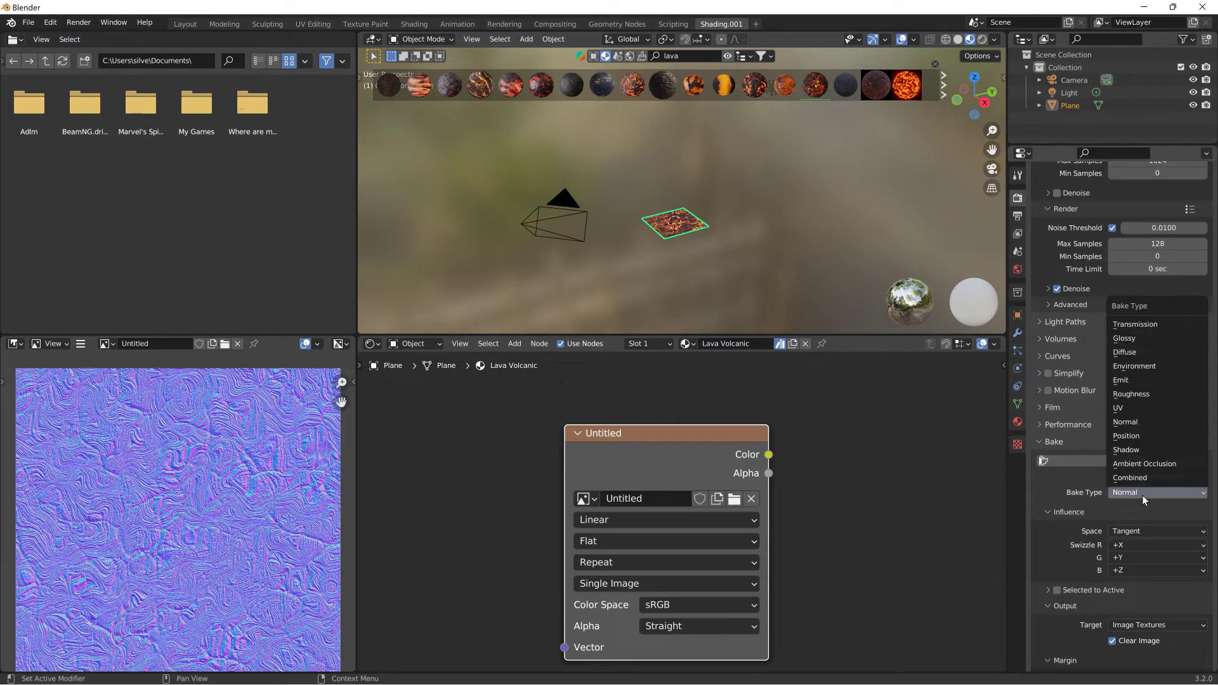
left_click(1124, 352)
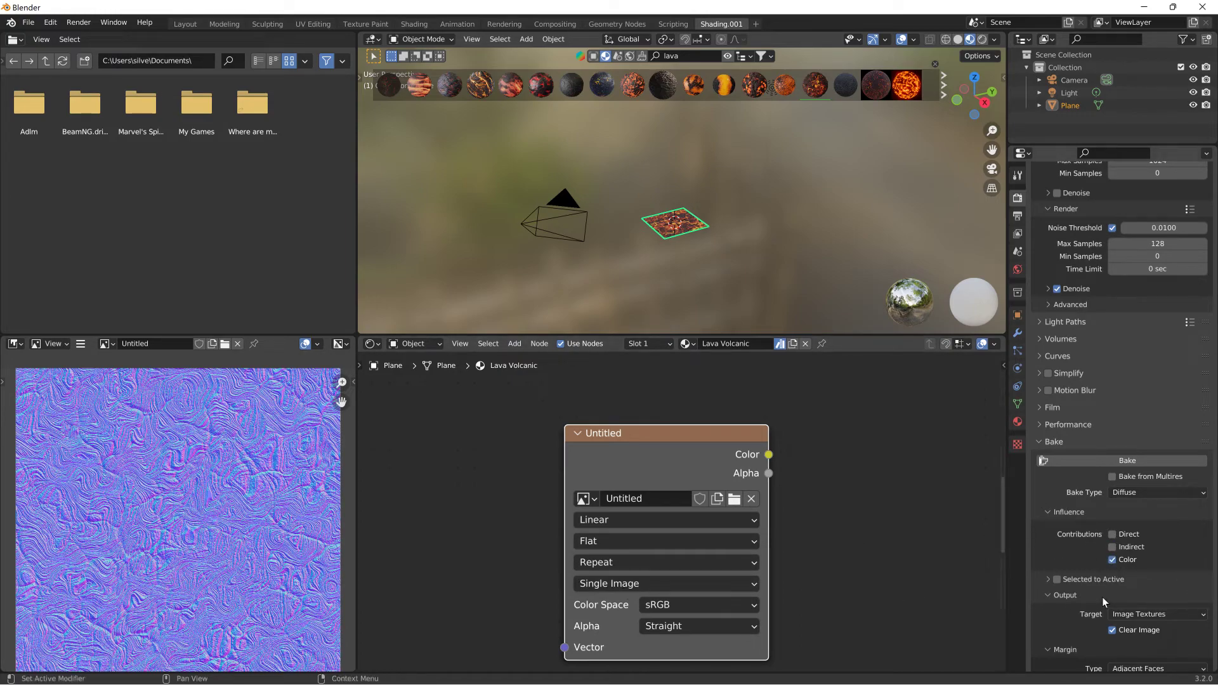
left_click(1168, 492)
left_click(1136, 423)
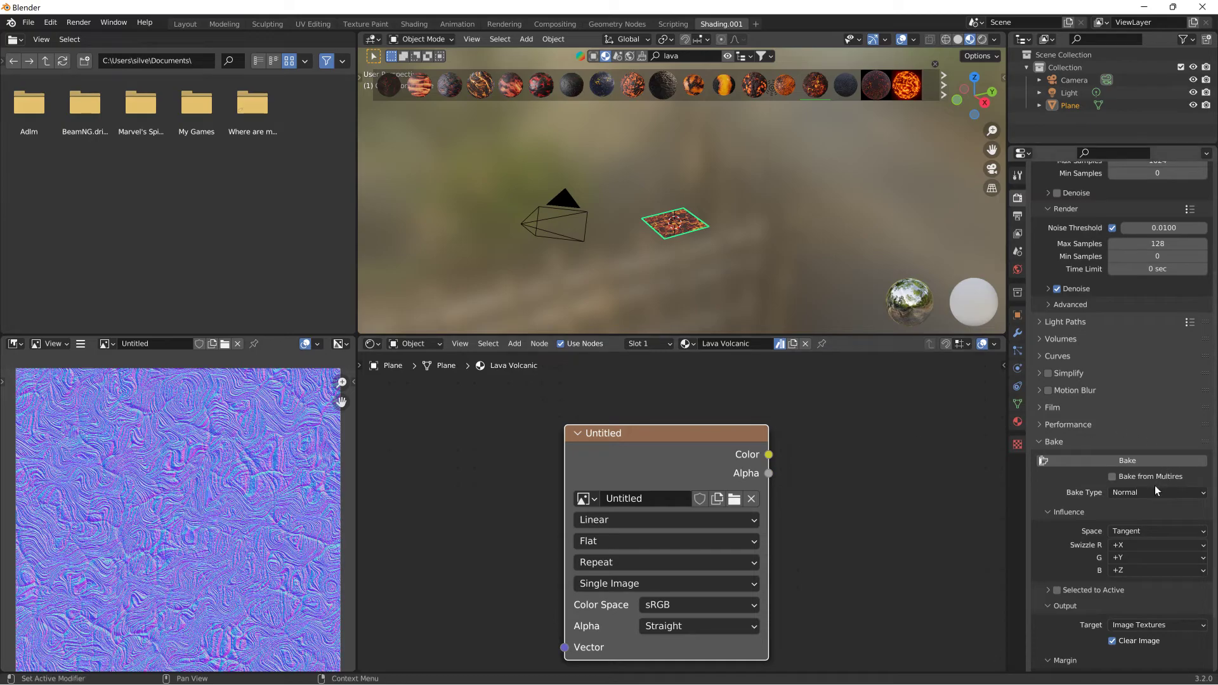
Set the Image Texture node's color space to Non-Color and bake the normal map again.
left_click(690, 603)
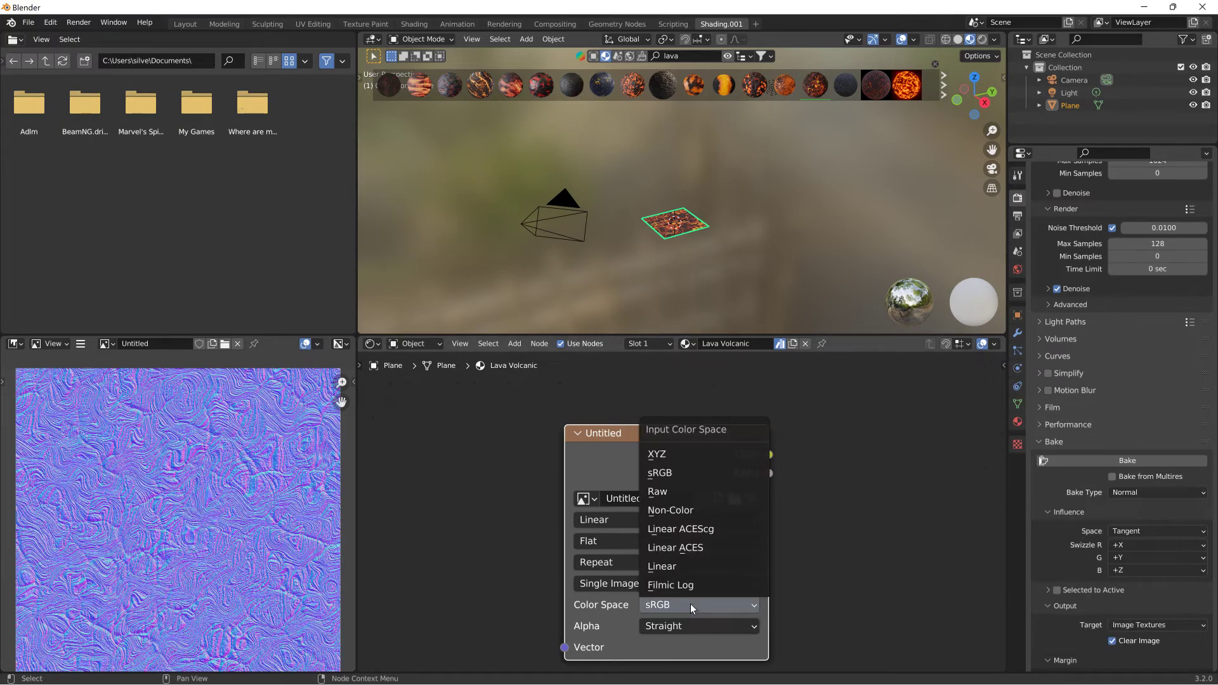
left_click(679, 505)
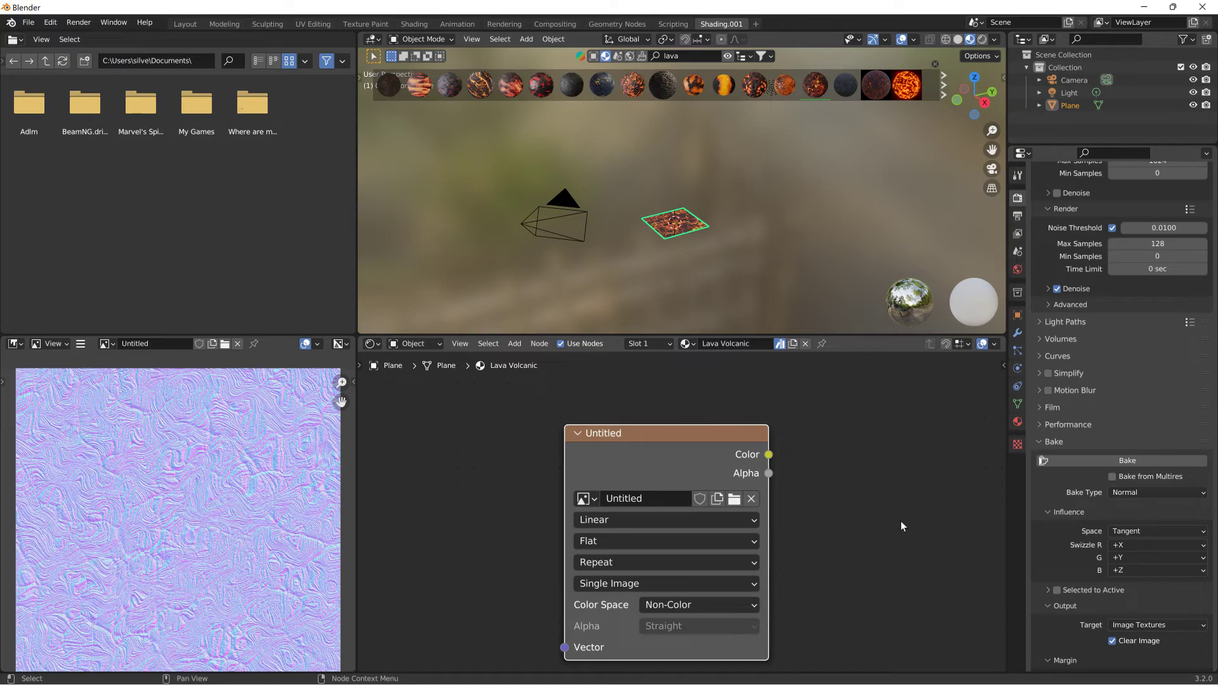
left_click(1133, 462)
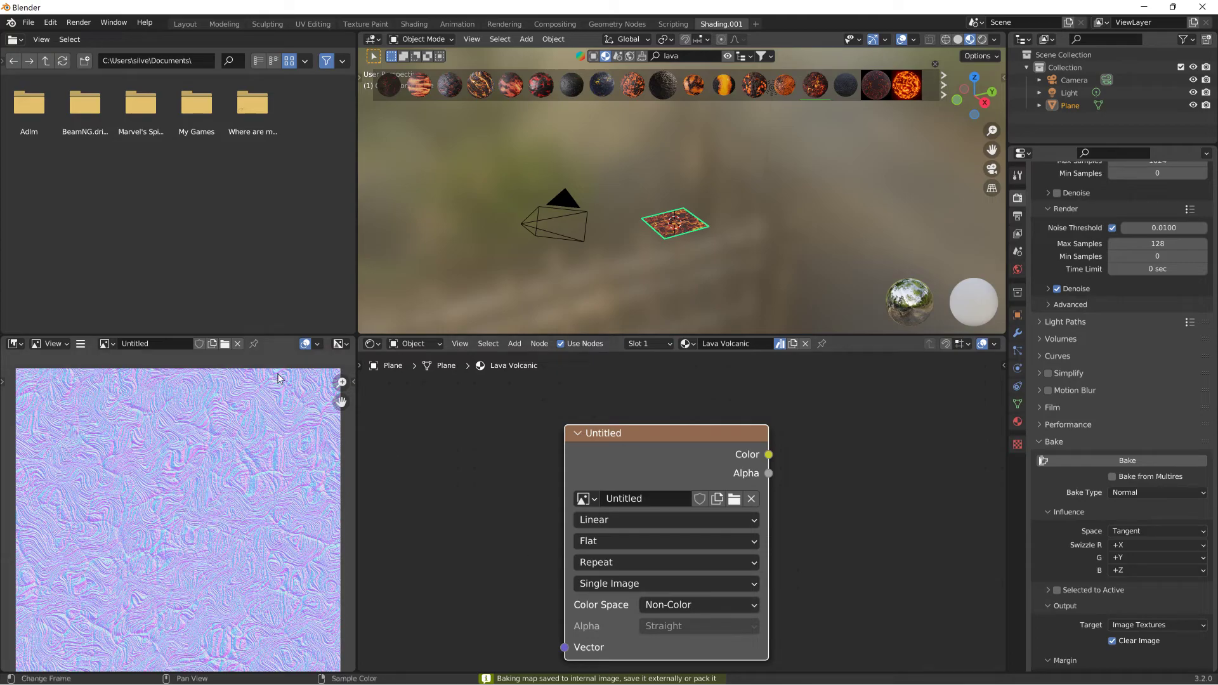
Save the rebaked normal map over the existing 2.png in the lava3 folder.
left_click(81, 344)
mouse_move(108, 371)
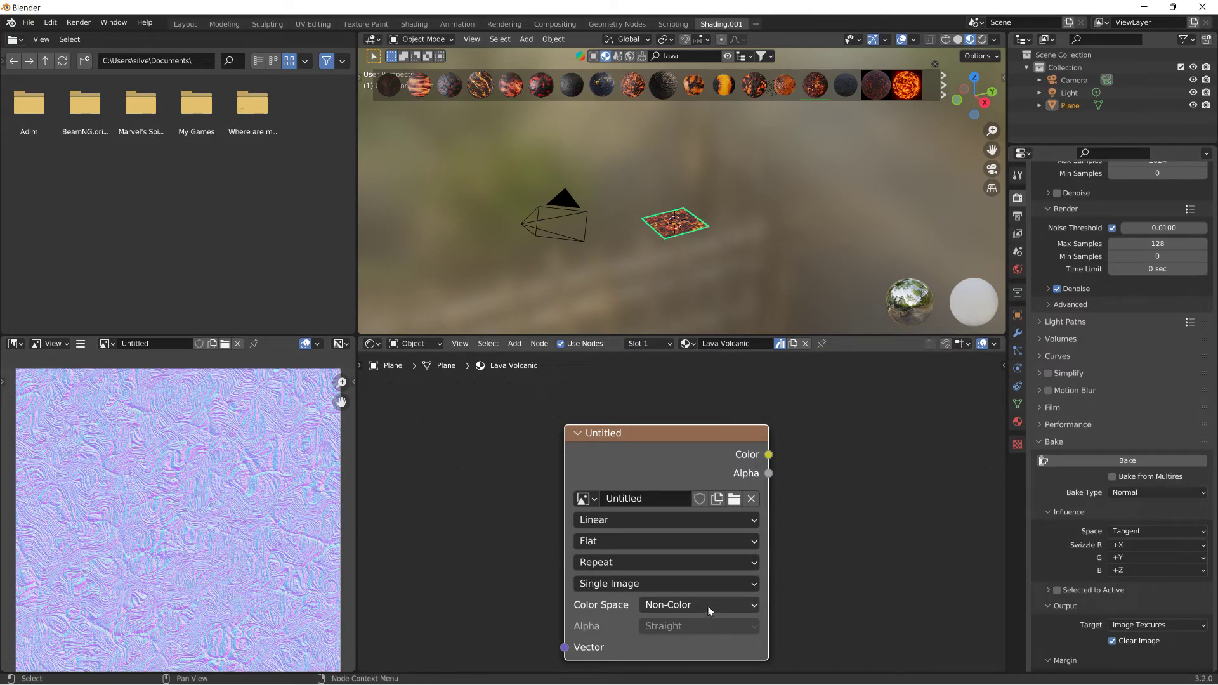
left_click(82, 345)
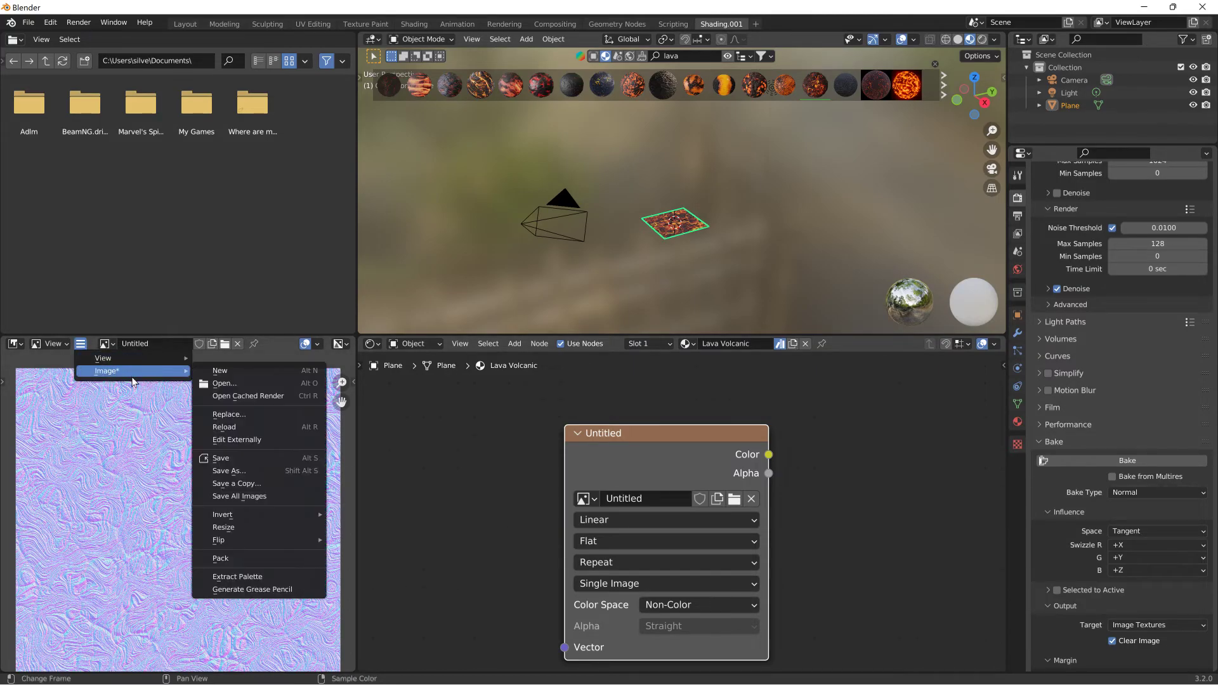
left_click(243, 471)
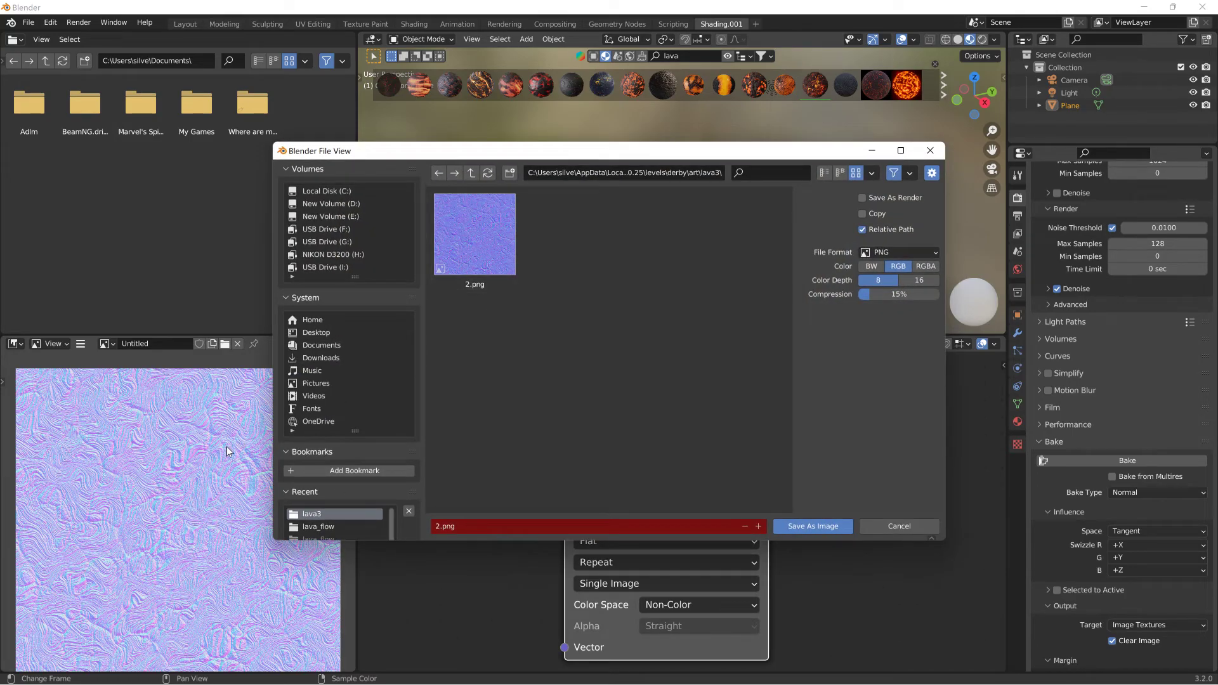
left_click(843, 531)
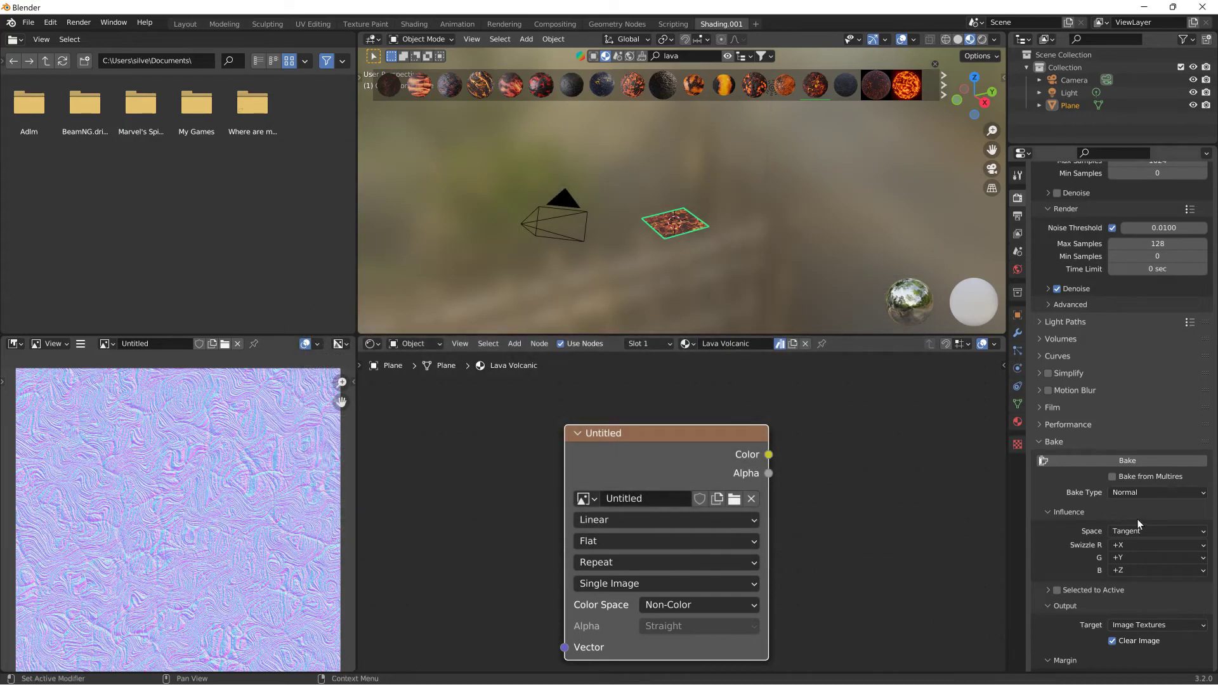
Bake the Diffuse map with only the Color contribution, using the sRGB color space for the target image.
left_click(1159, 491)
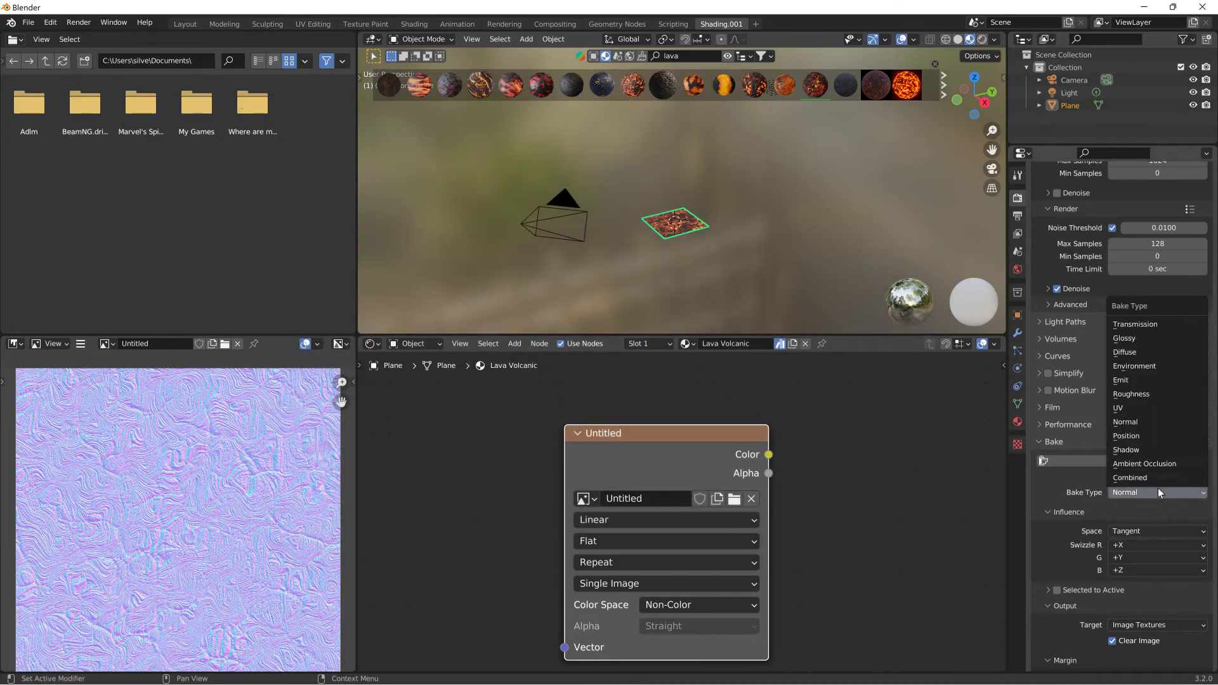
left_click(1151, 352)
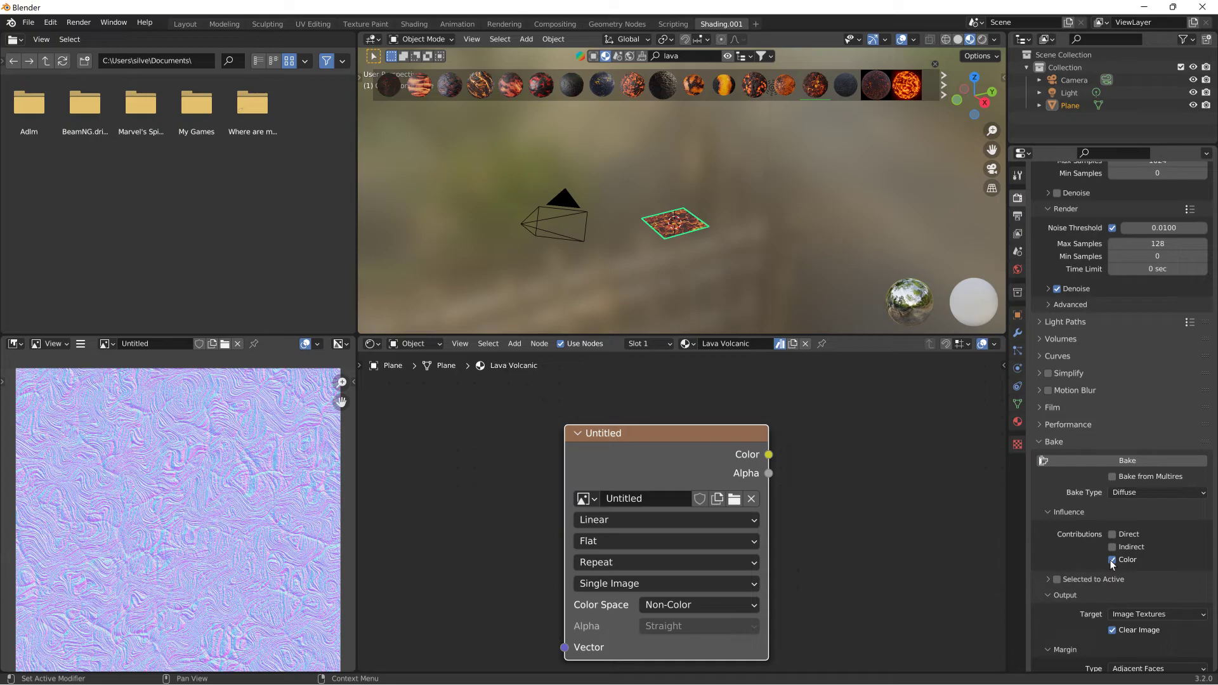
left_click(727, 603)
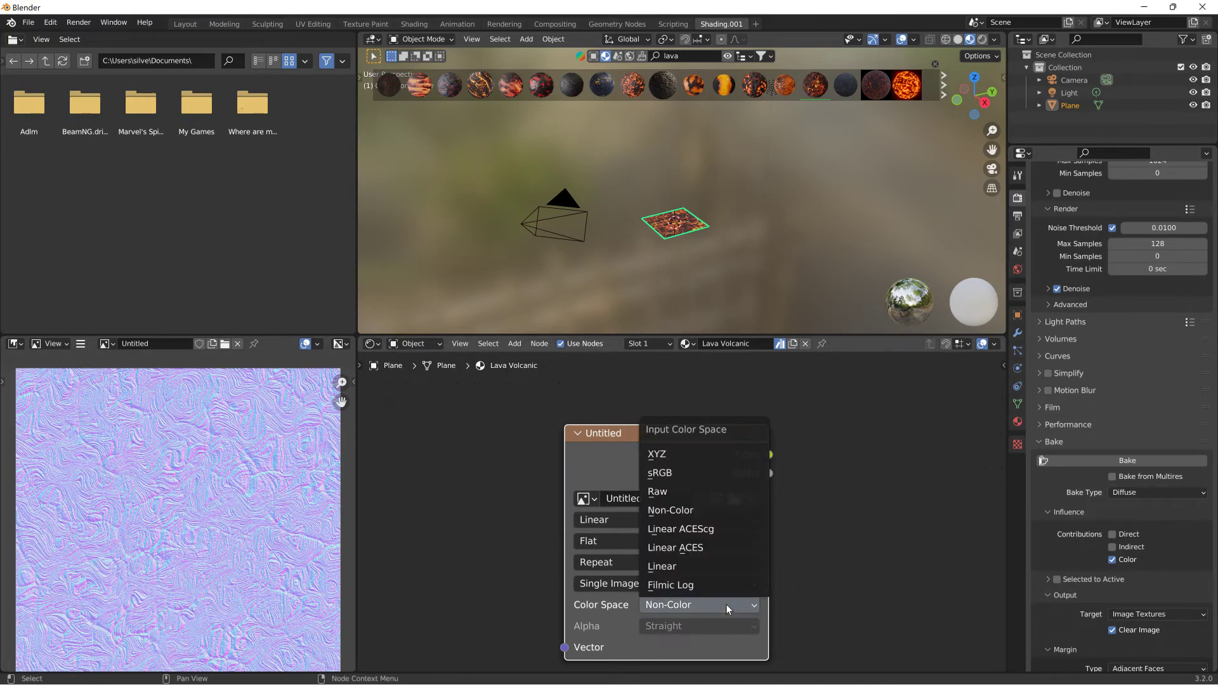
left_click(678, 472)
left_click(1120, 459)
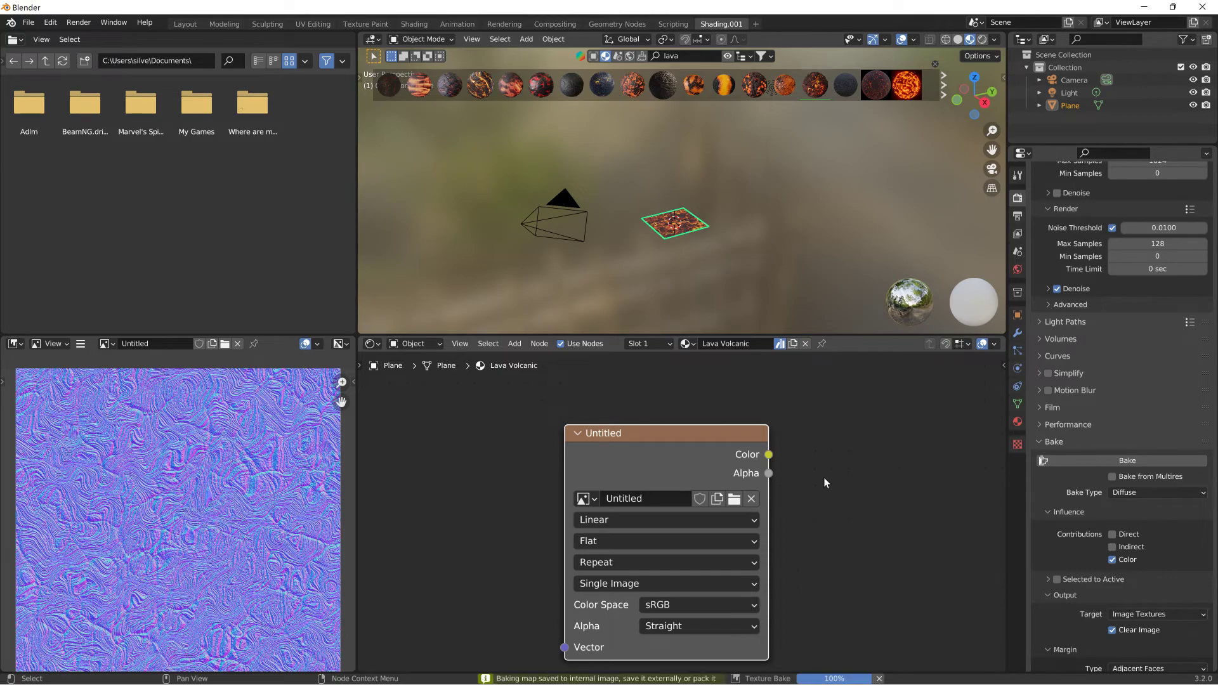
Save the baked diffuse image as 1.png in the lava3 folder.
scroll(226, 510, "down", 3)
scroll(226, 505, "up", 4)
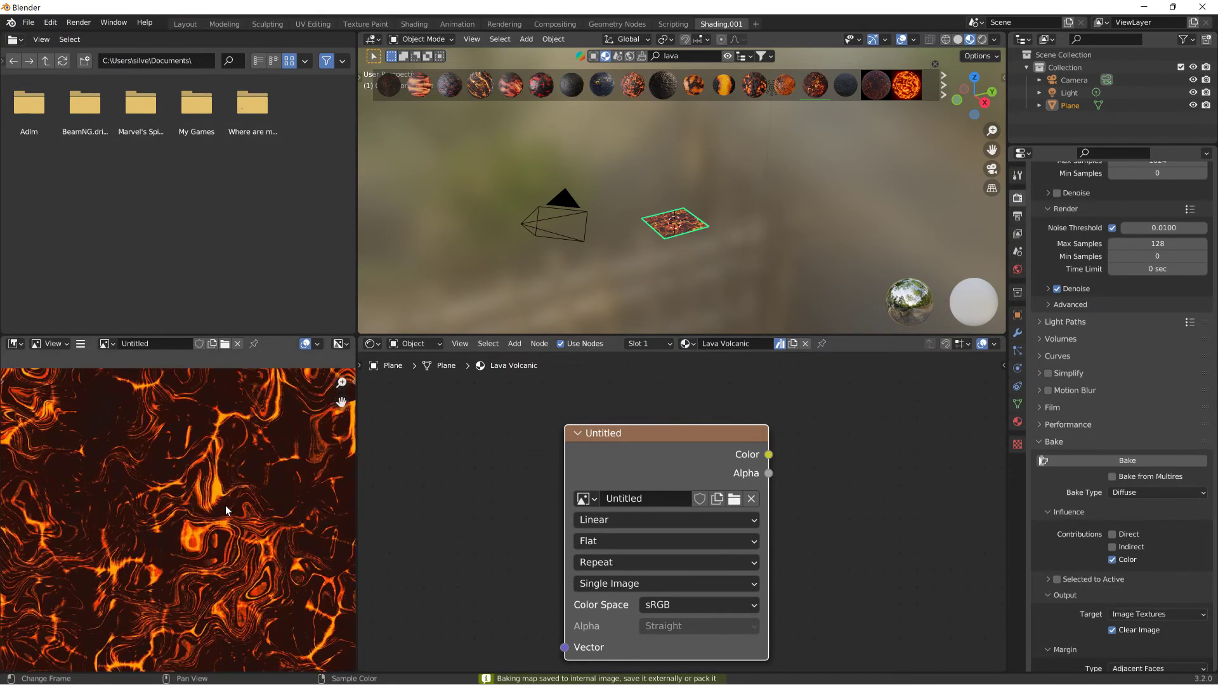
scroll(226, 504, "down", 2)
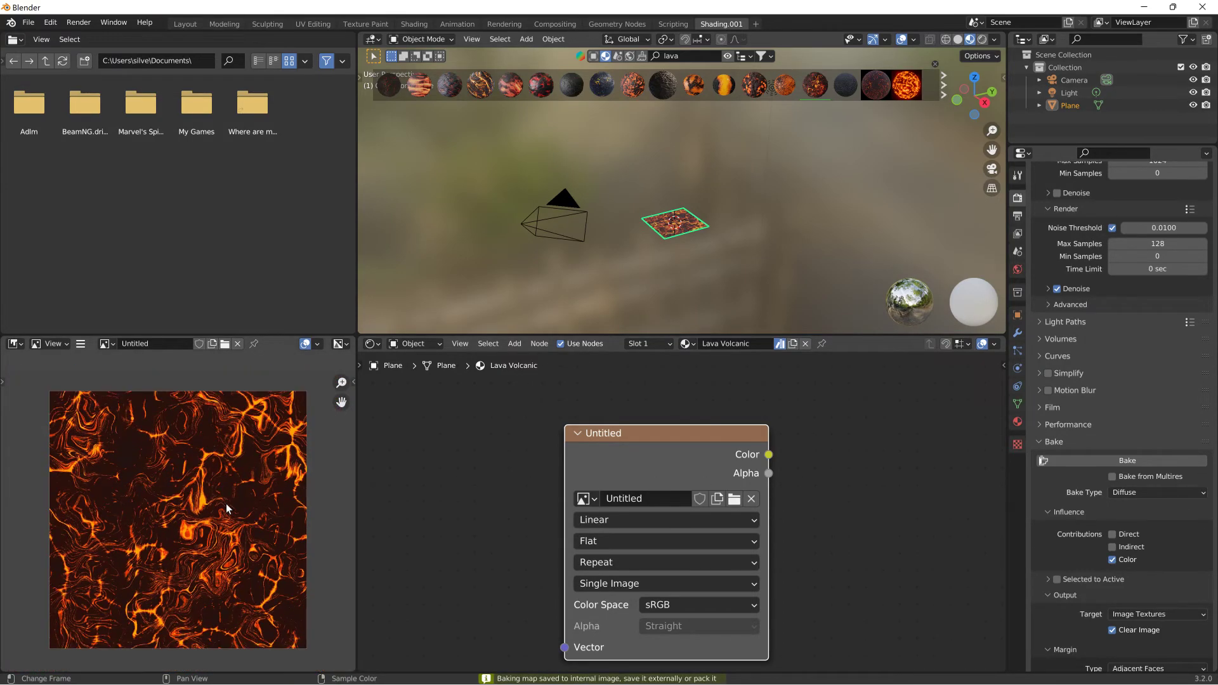
left_click(80, 343)
mouse_move(127, 370)
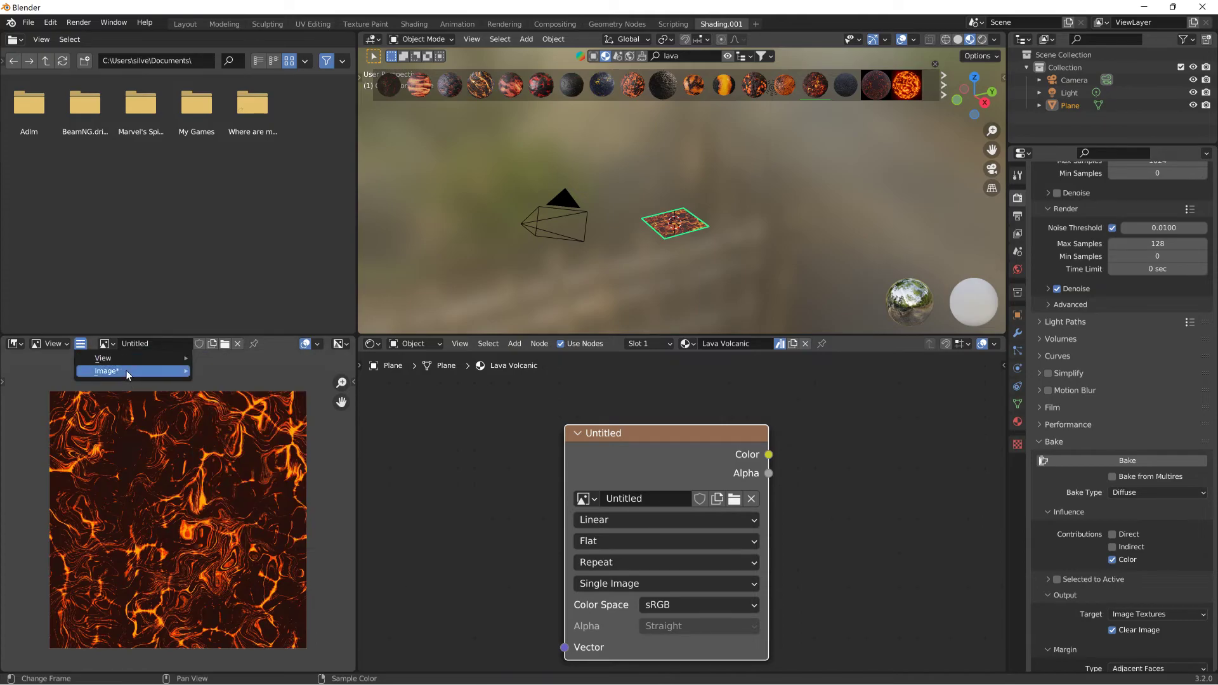
left_click(240, 472)
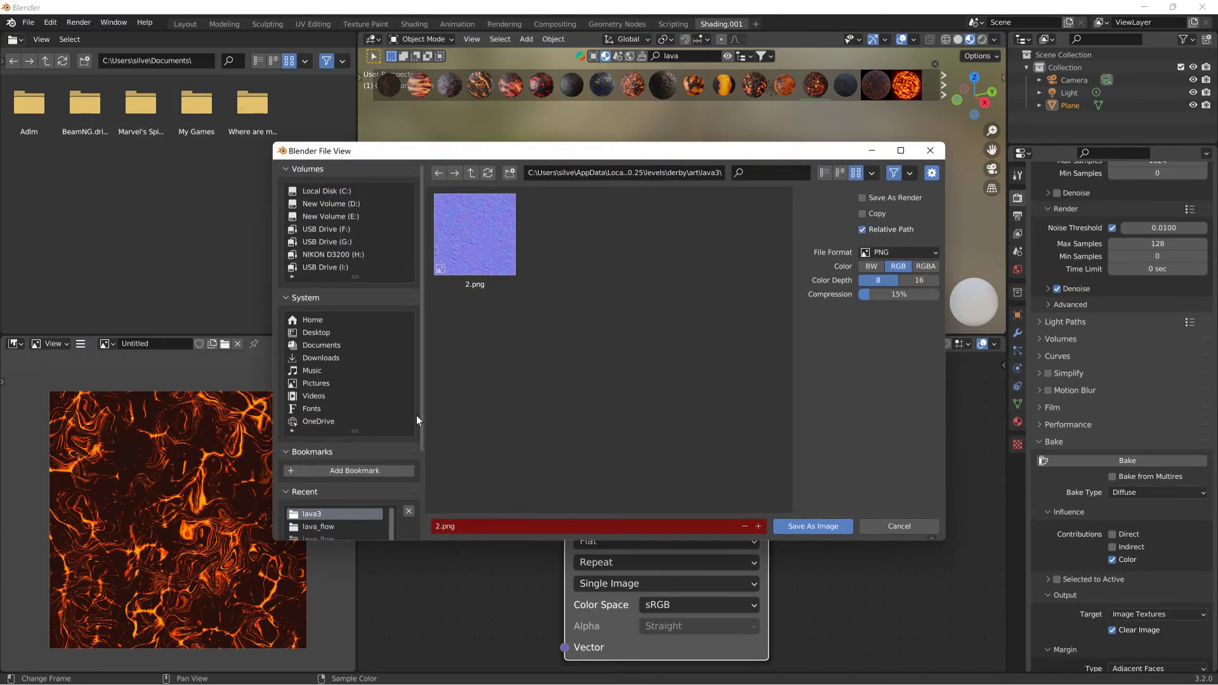
left_click(490, 531)
type("1")
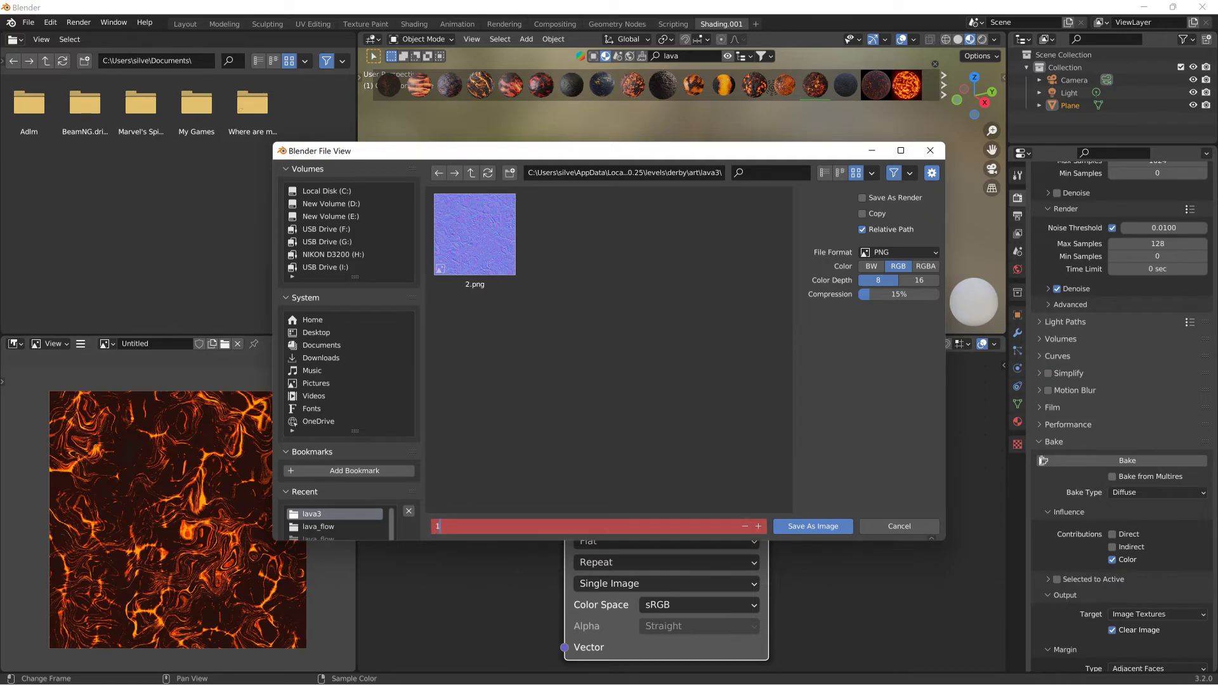
left_click(811, 528)
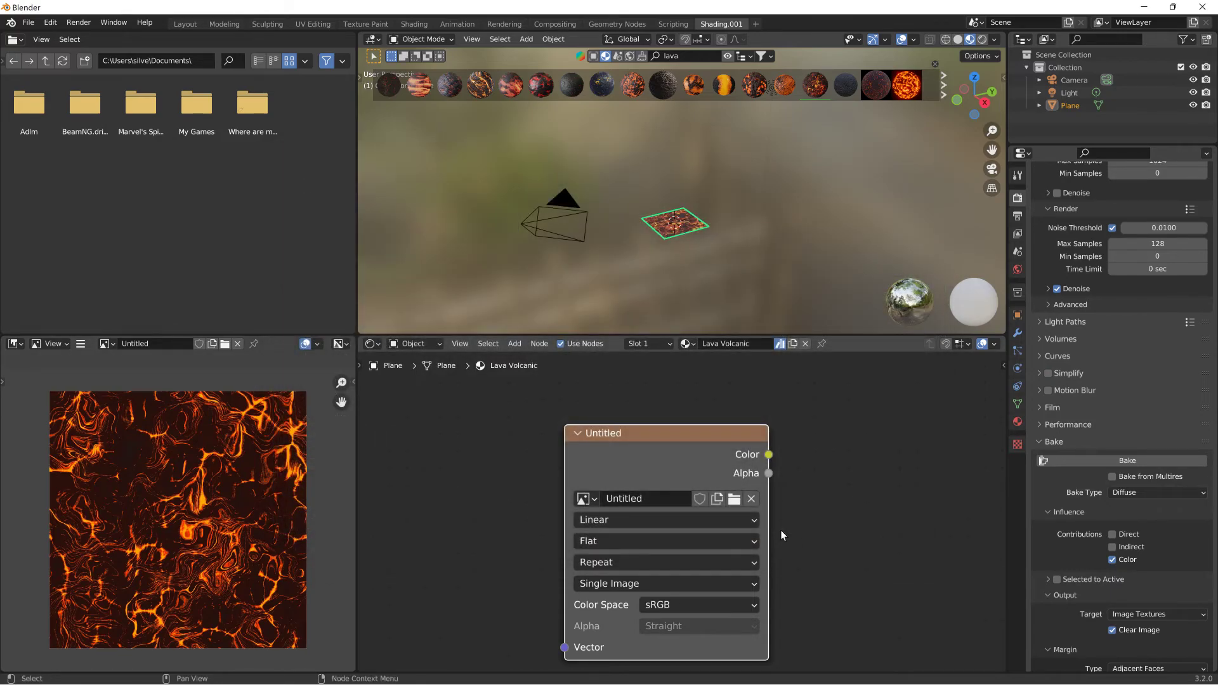
Switch from Blender to GIMP and open a File Explorer window.
left_click(1144, 7)
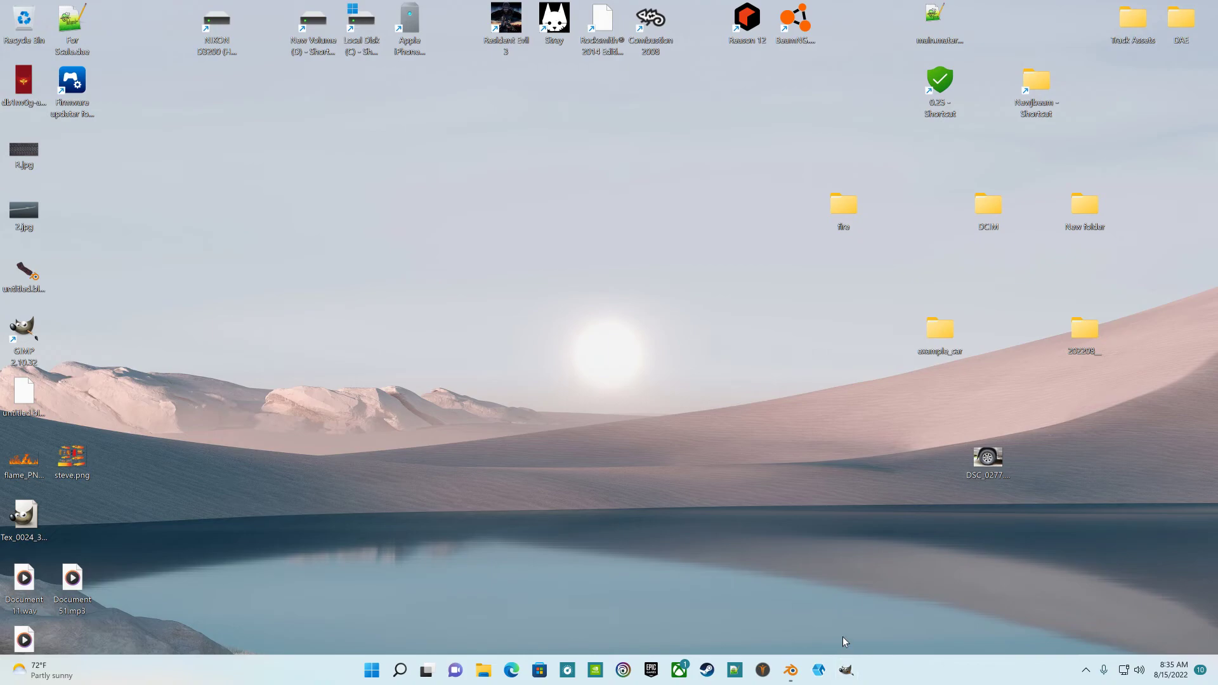
left_click(847, 670)
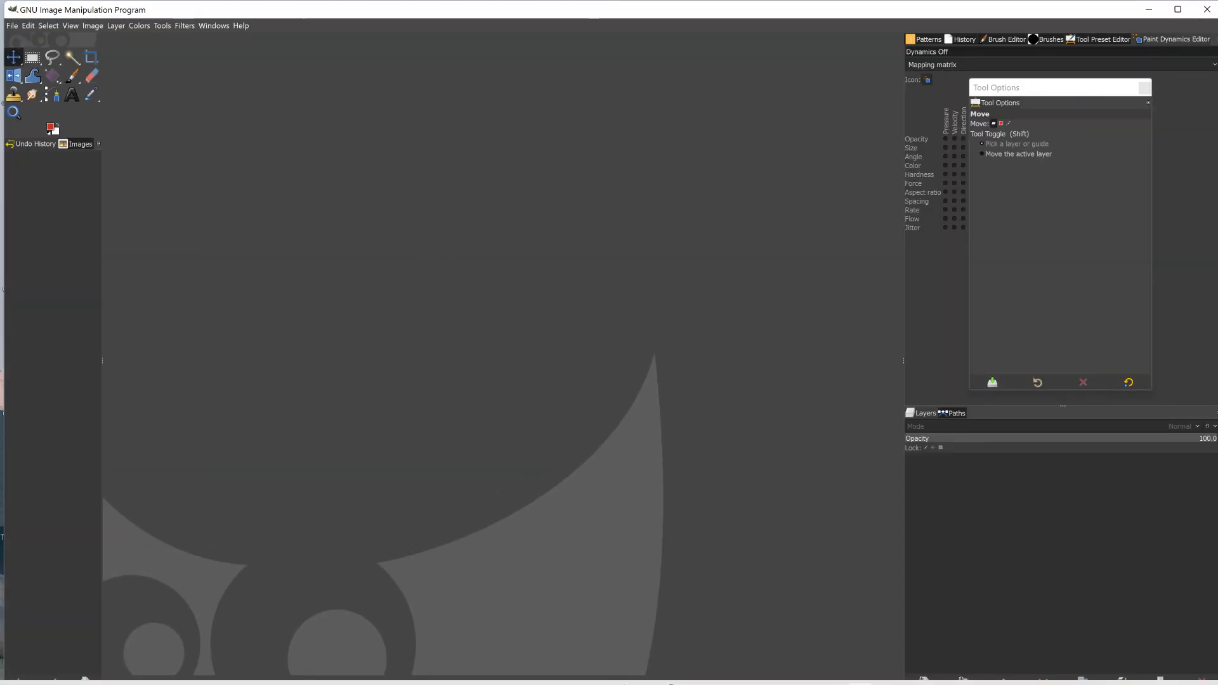
left_click(470, 670)
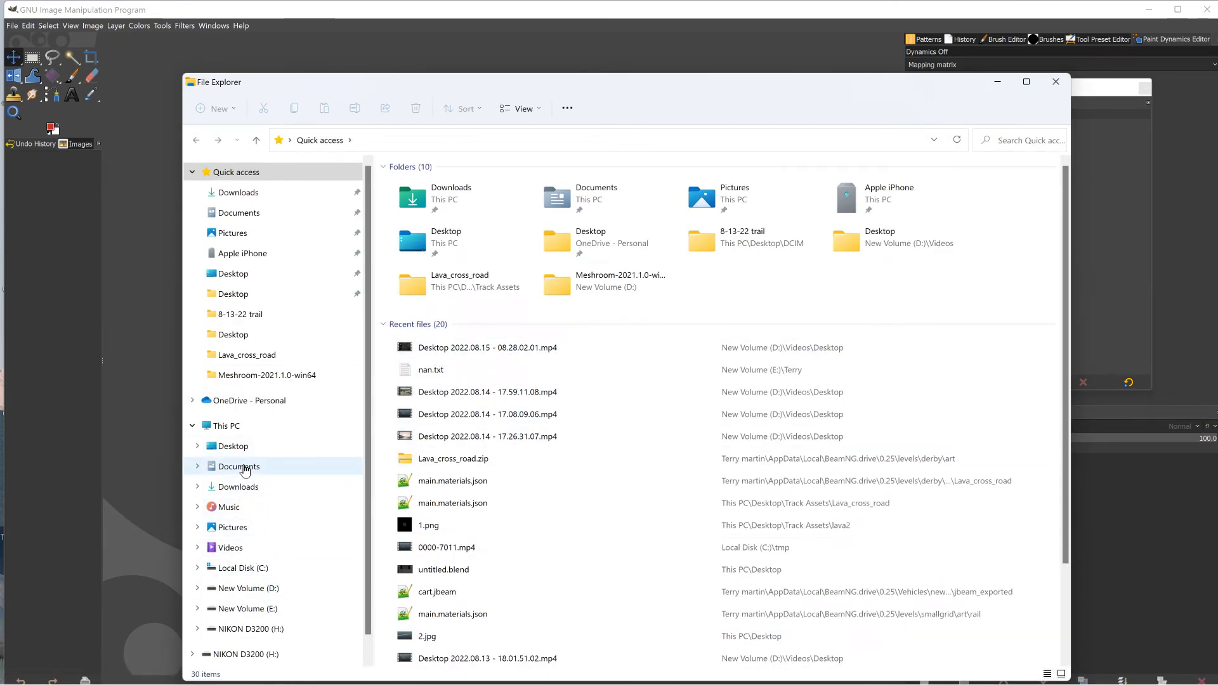
Browse to levels/derby/art/lava3 in the BeamNG.drive 0.25 folder and open 1.png and 2.png in GIMP.
left_click(246, 588)
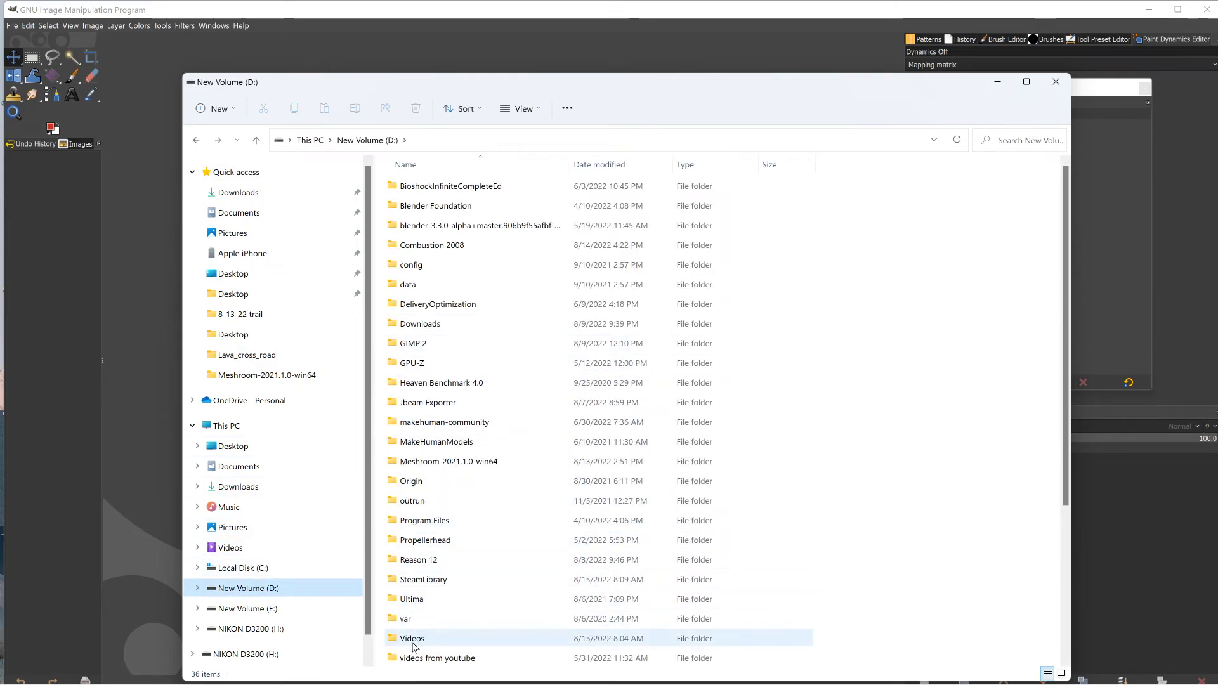
left_click(252, 567)
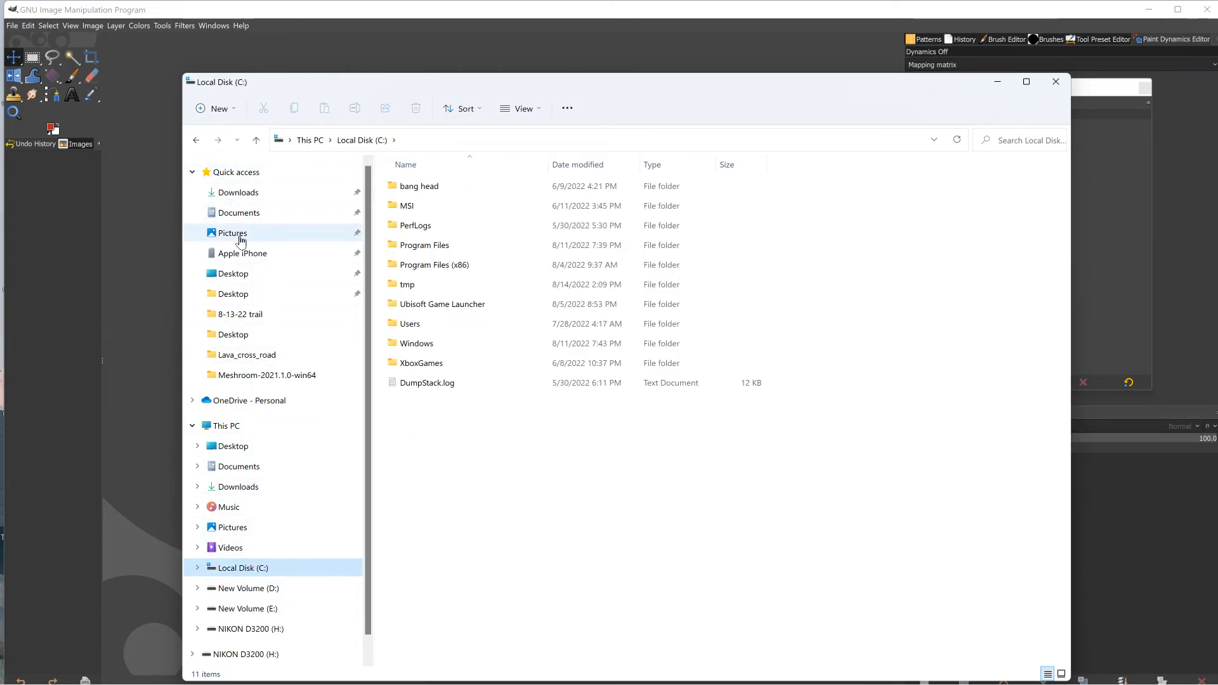
left_click(240, 274)
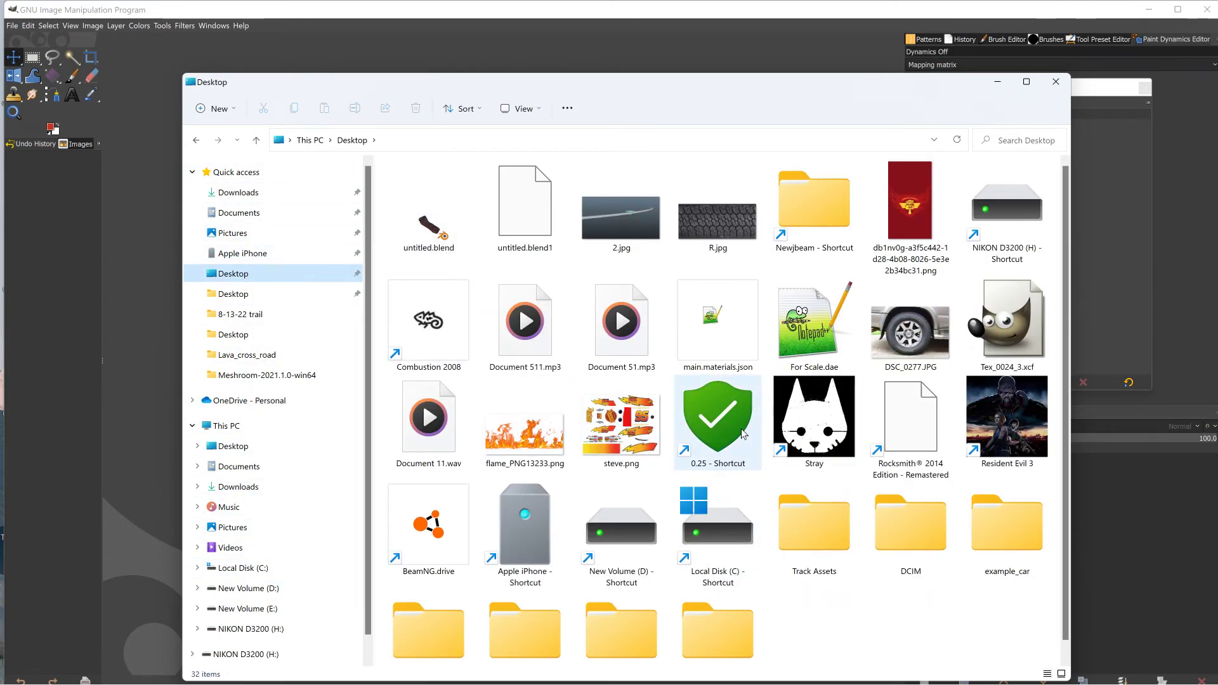
double_click(744, 433)
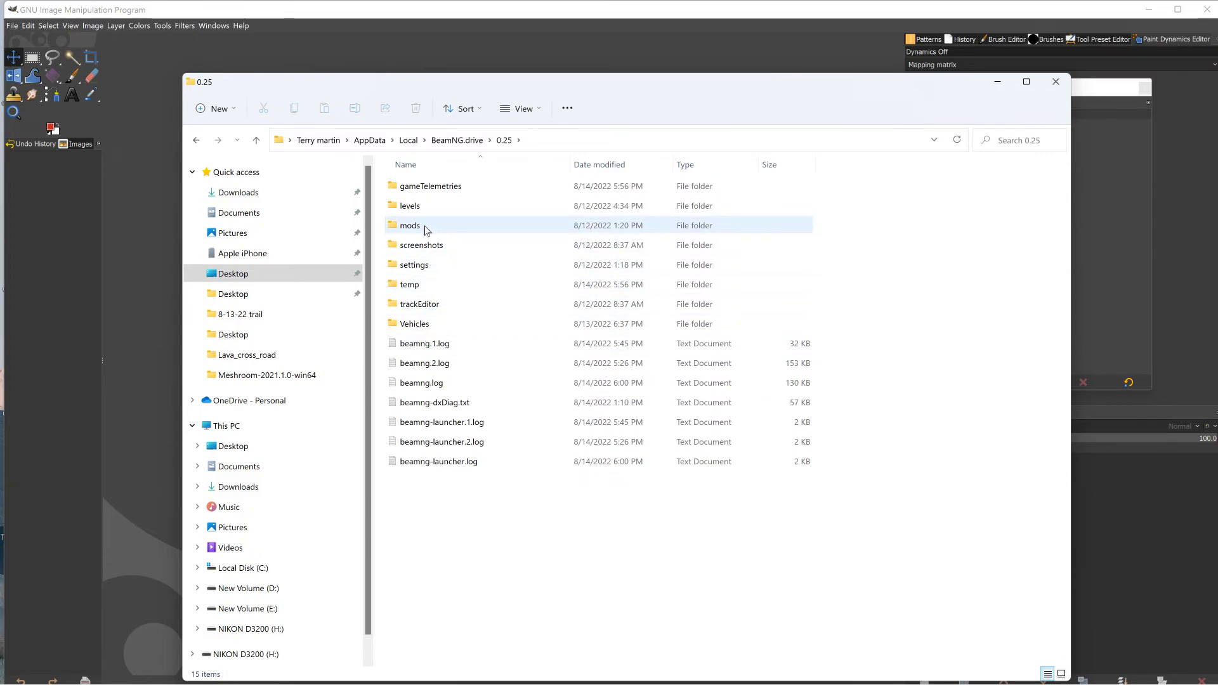
double_click(414, 210)
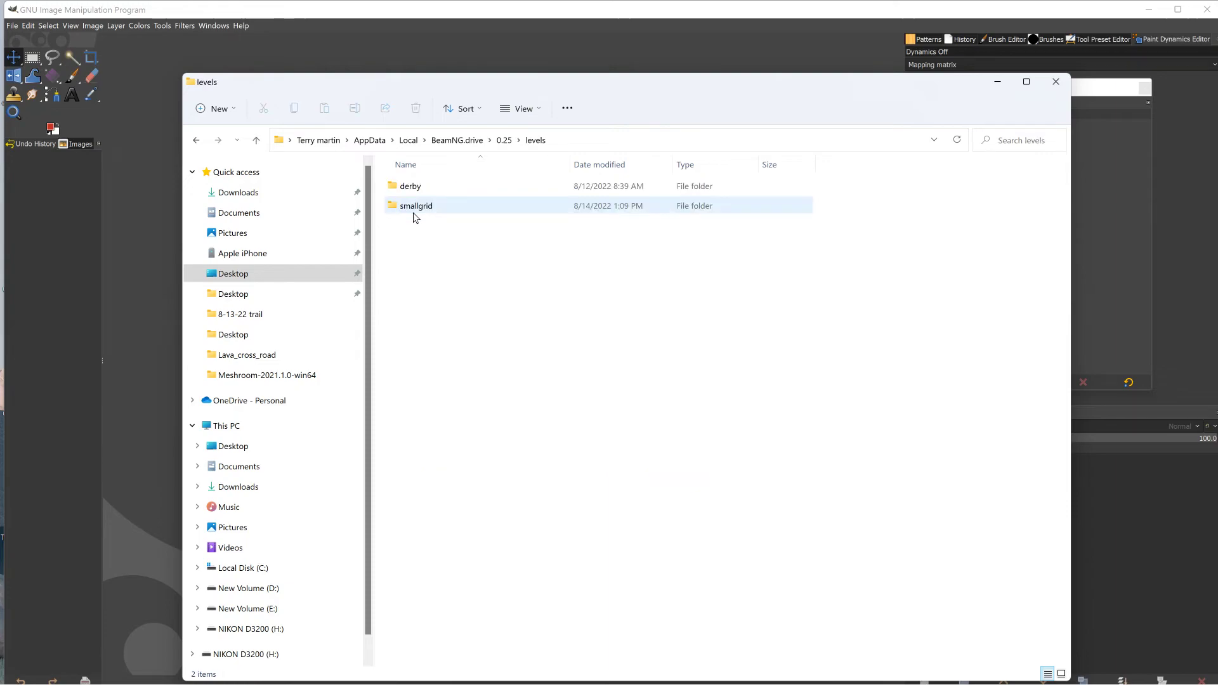
double_click(414, 188)
double_click(415, 189)
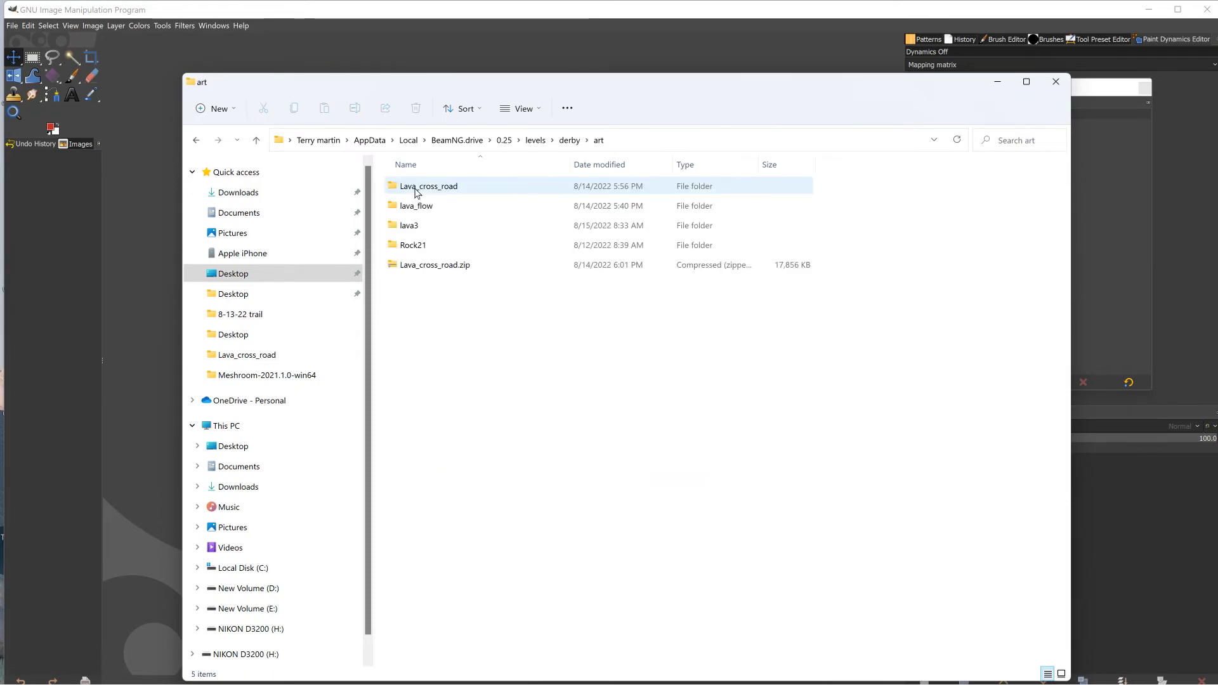
double_click(413, 226)
left_click_drag(522, 283, 435, 204)
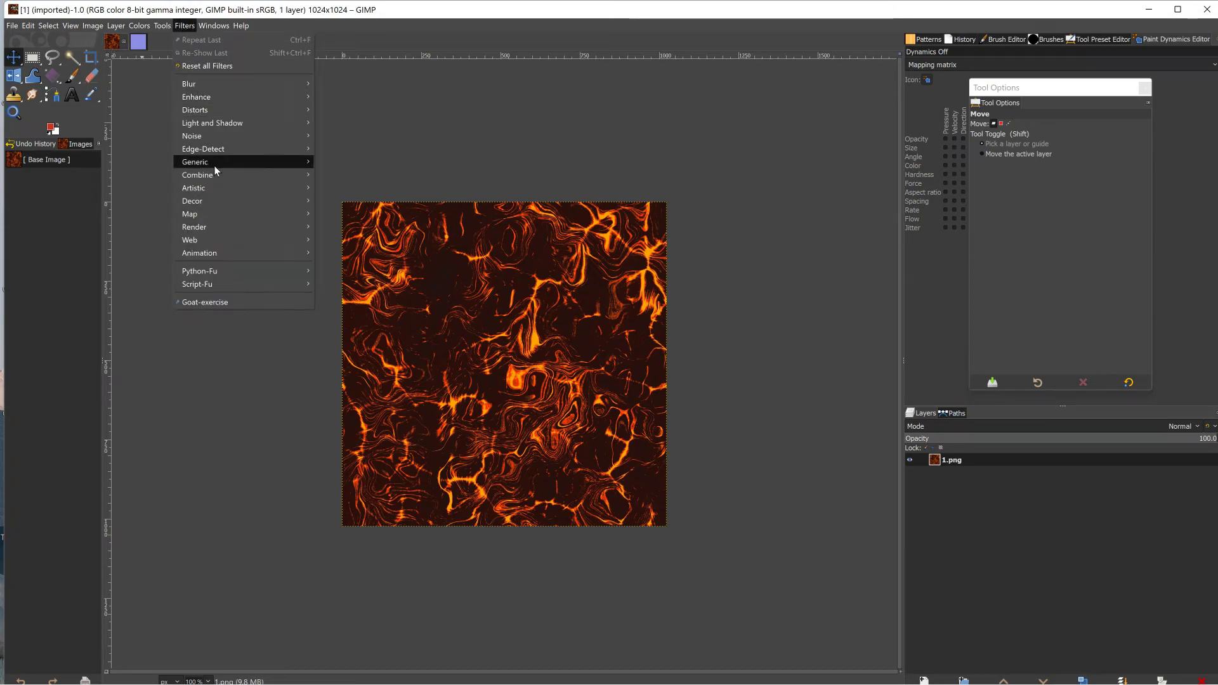
Apply the Tile Seamless map filter to the lava diffuse image 1.png.
mouse_move(210, 216)
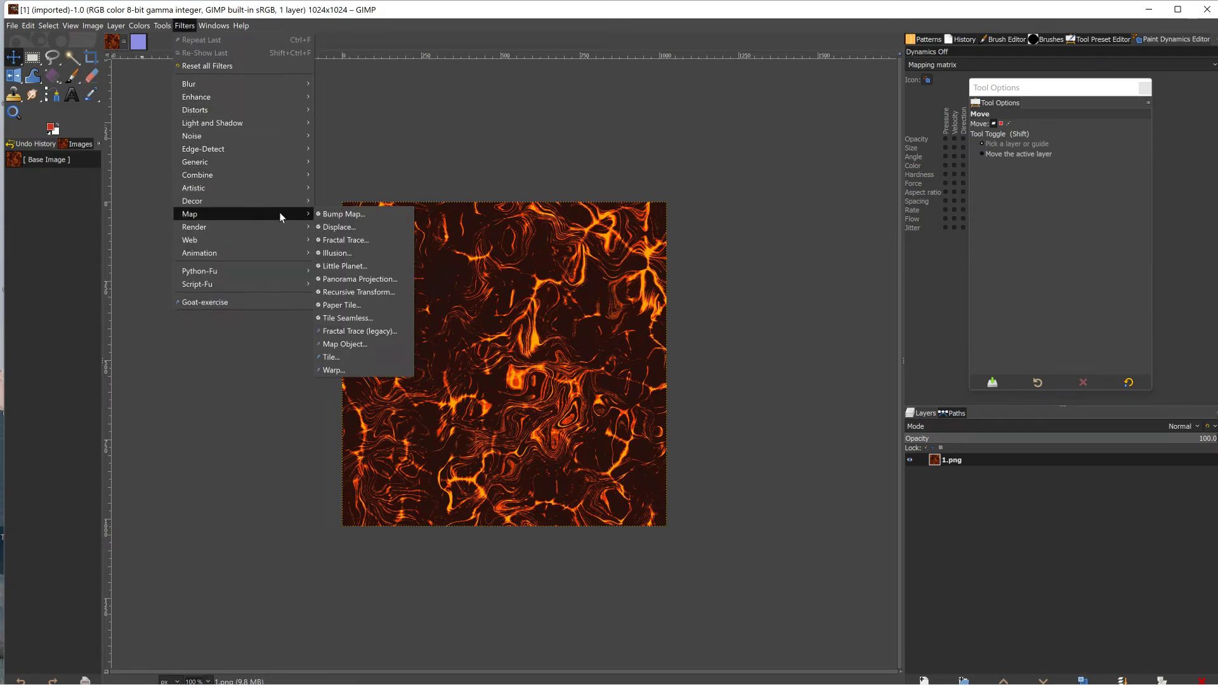
left_click(348, 318)
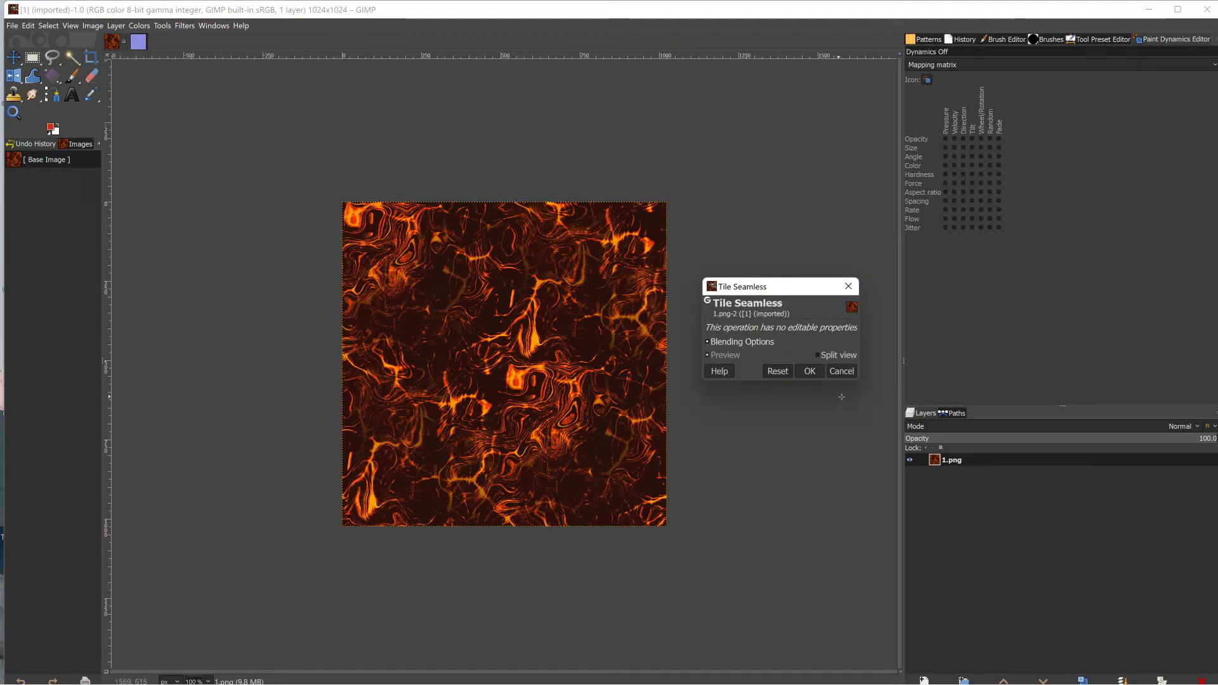
left_click(809, 371)
Export the tiled diffuse image as diffuse.dds in the lava3 folder with BC1 / DXT1 compression and generated mipmaps.
left_click(13, 26)
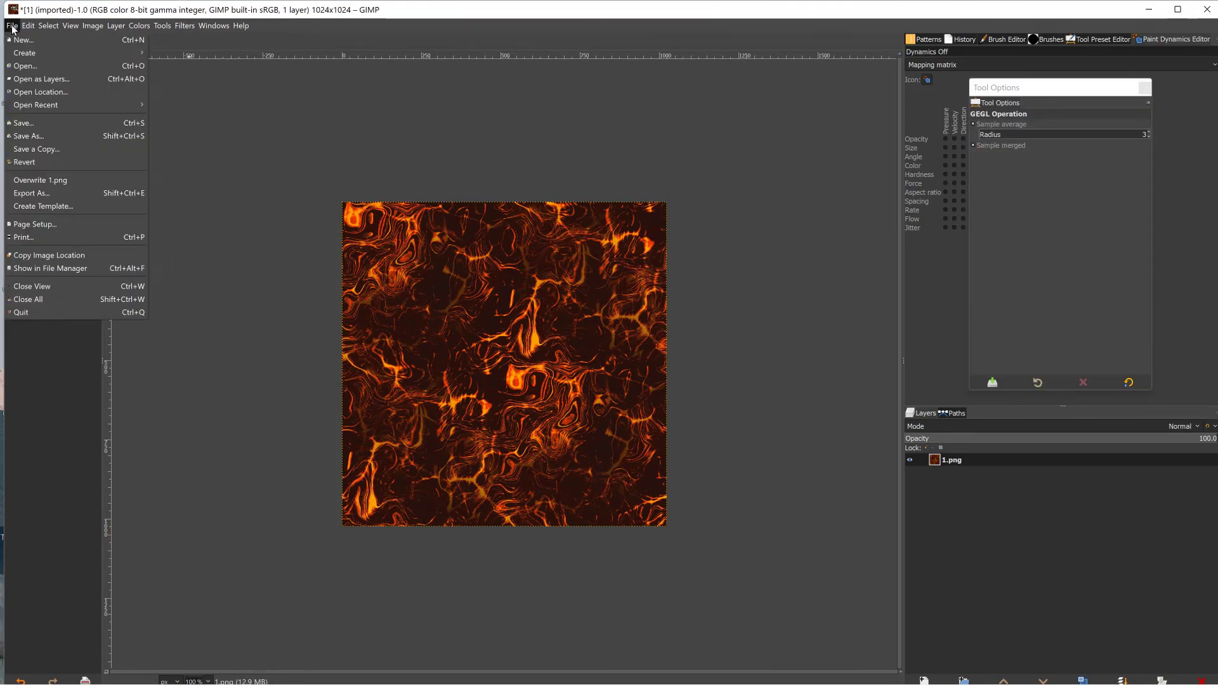
left_click(49, 198)
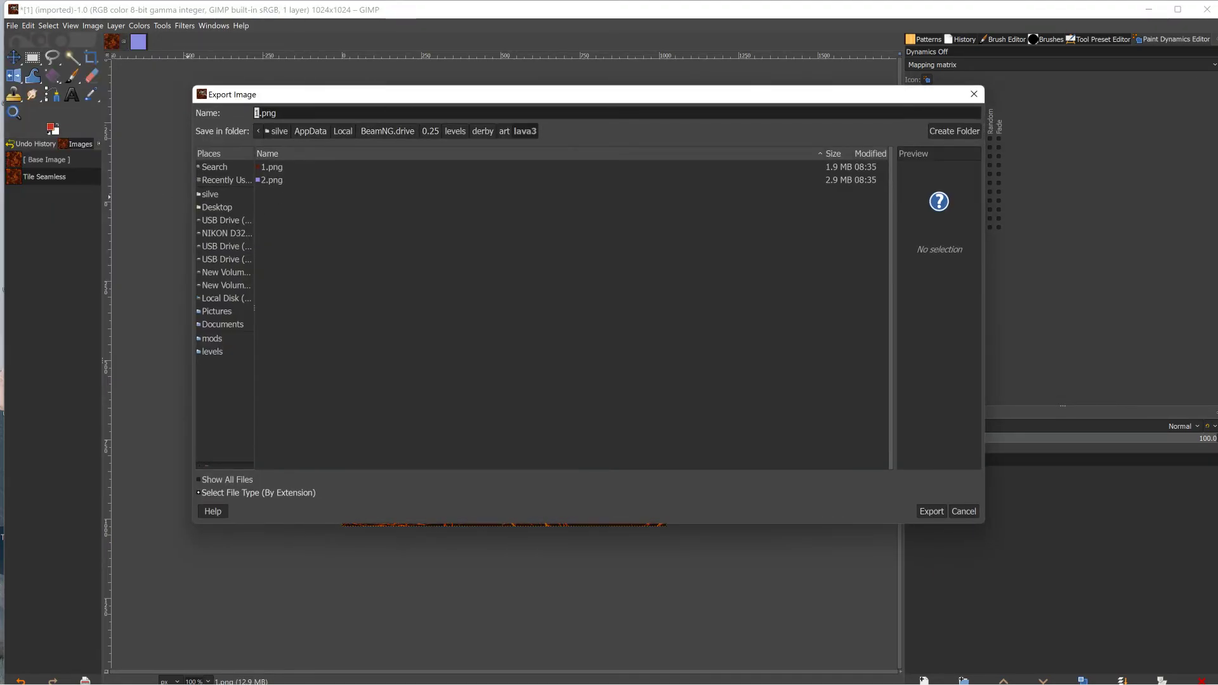
left_click_drag(280, 113, 207, 114)
type("diffuse.dds")
left_click(927, 515)
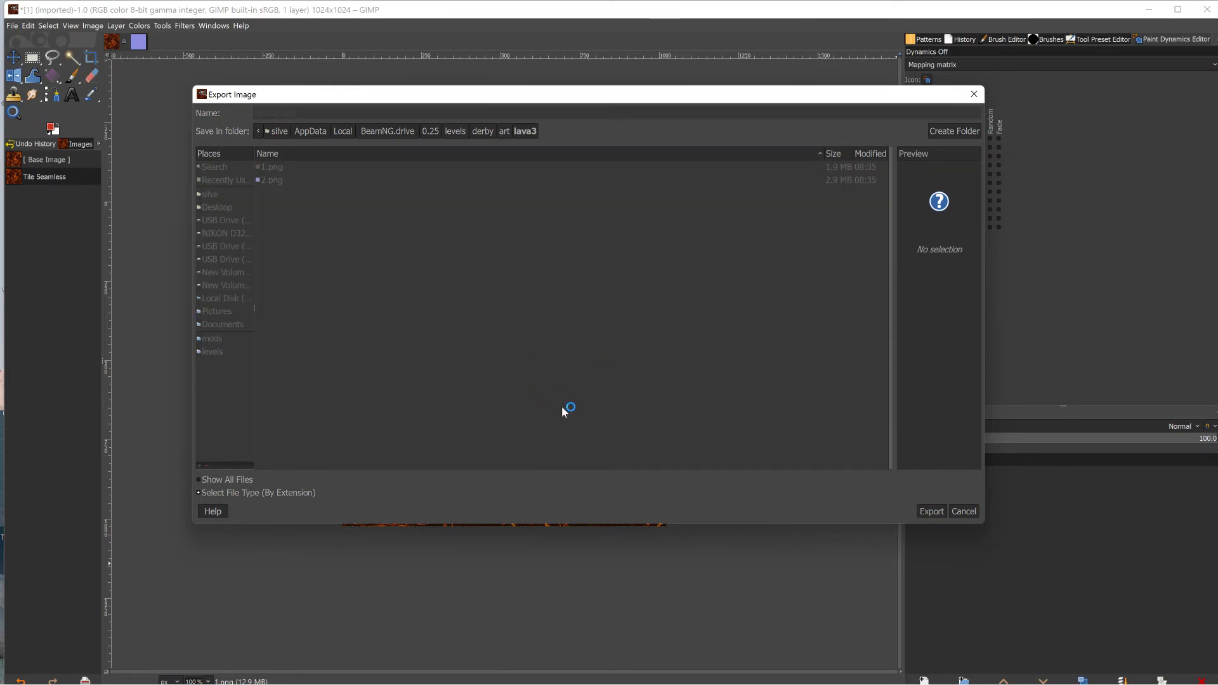
left_click(189, 88)
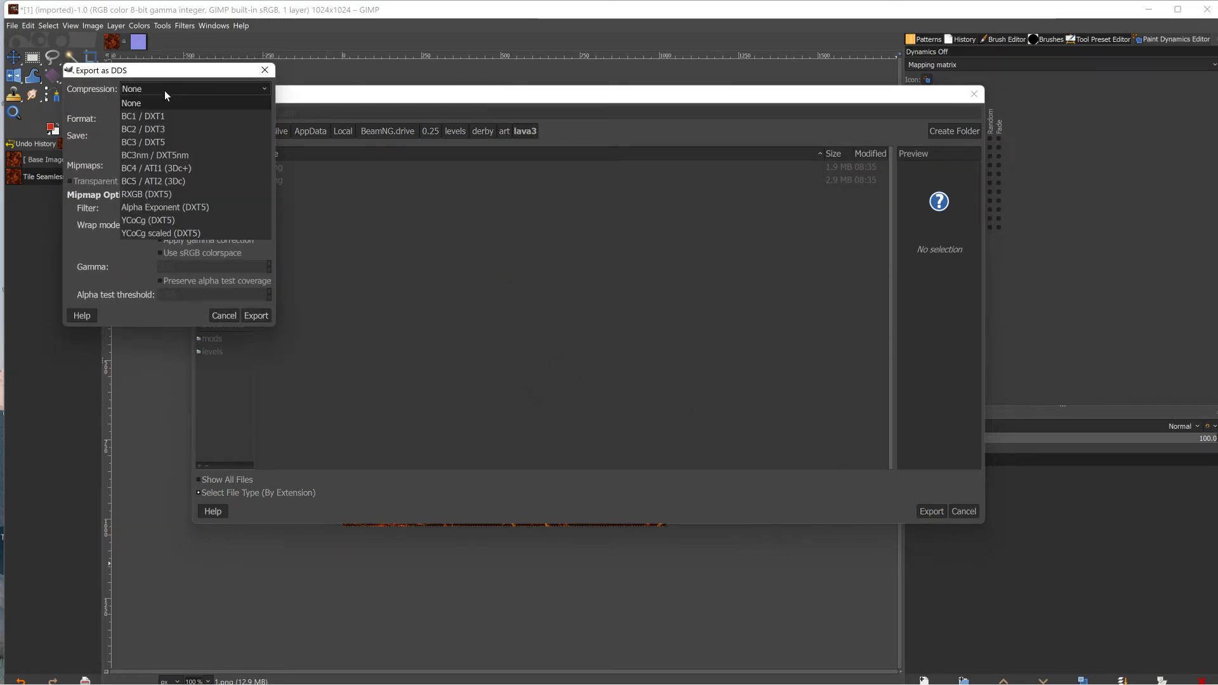
left_click(134, 117)
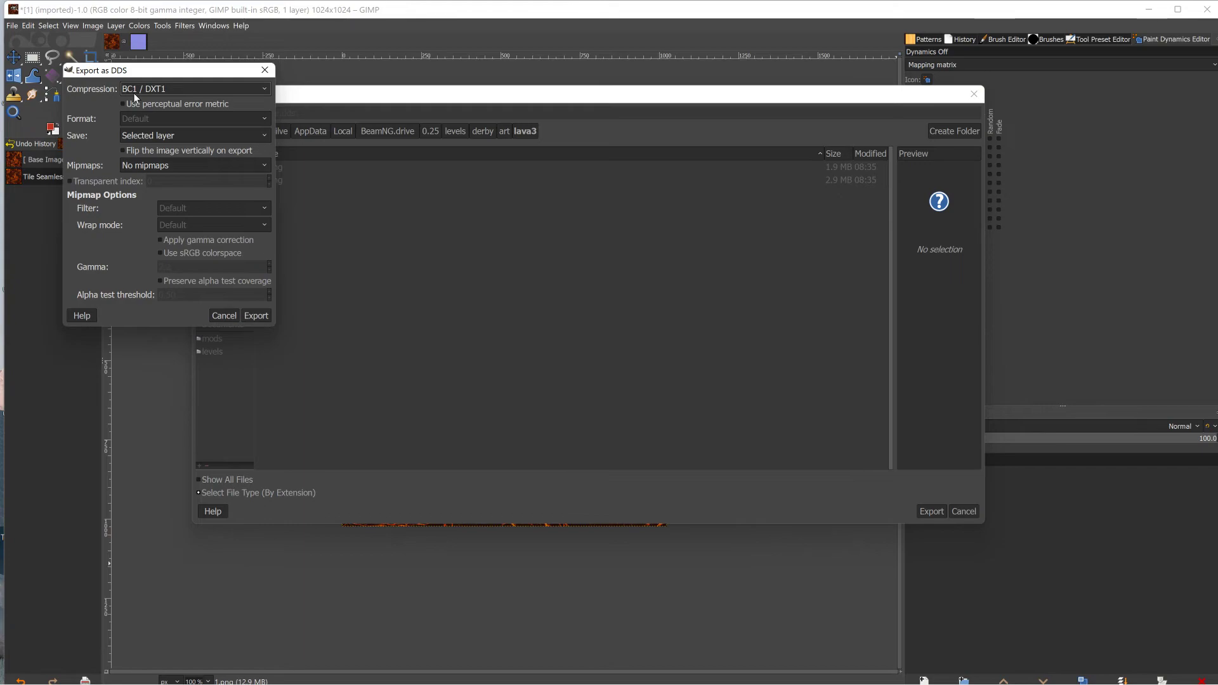
left_click(213, 165)
left_click(184, 179)
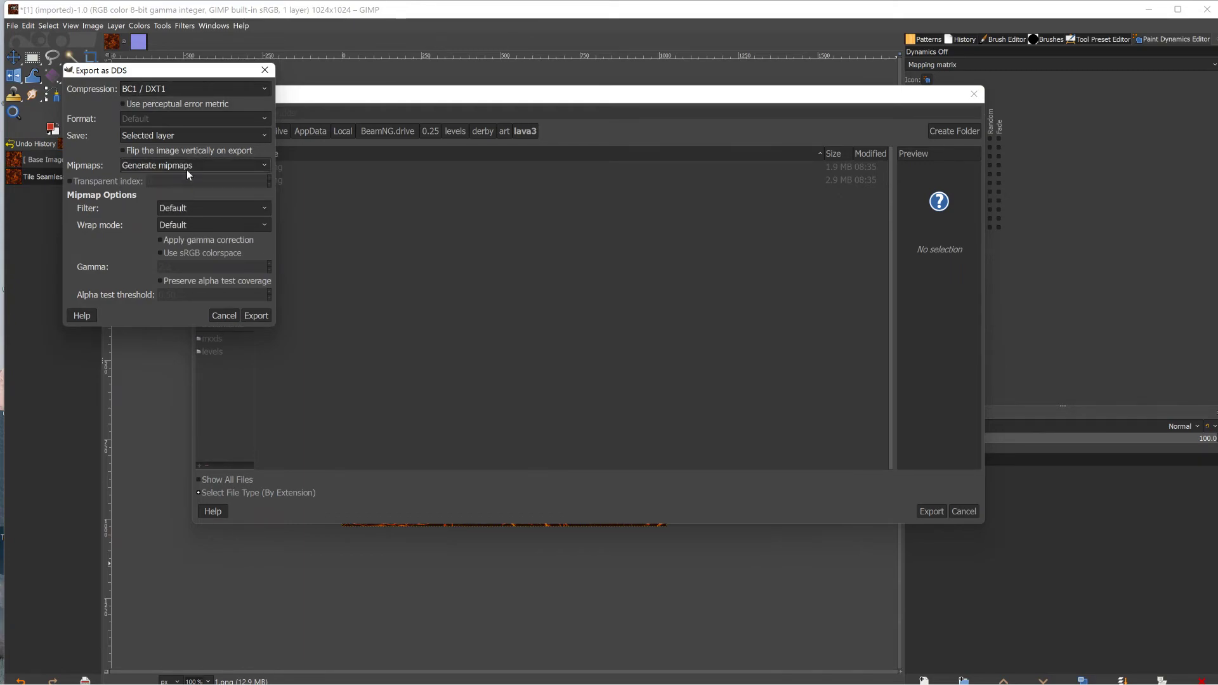
left_click(256, 319)
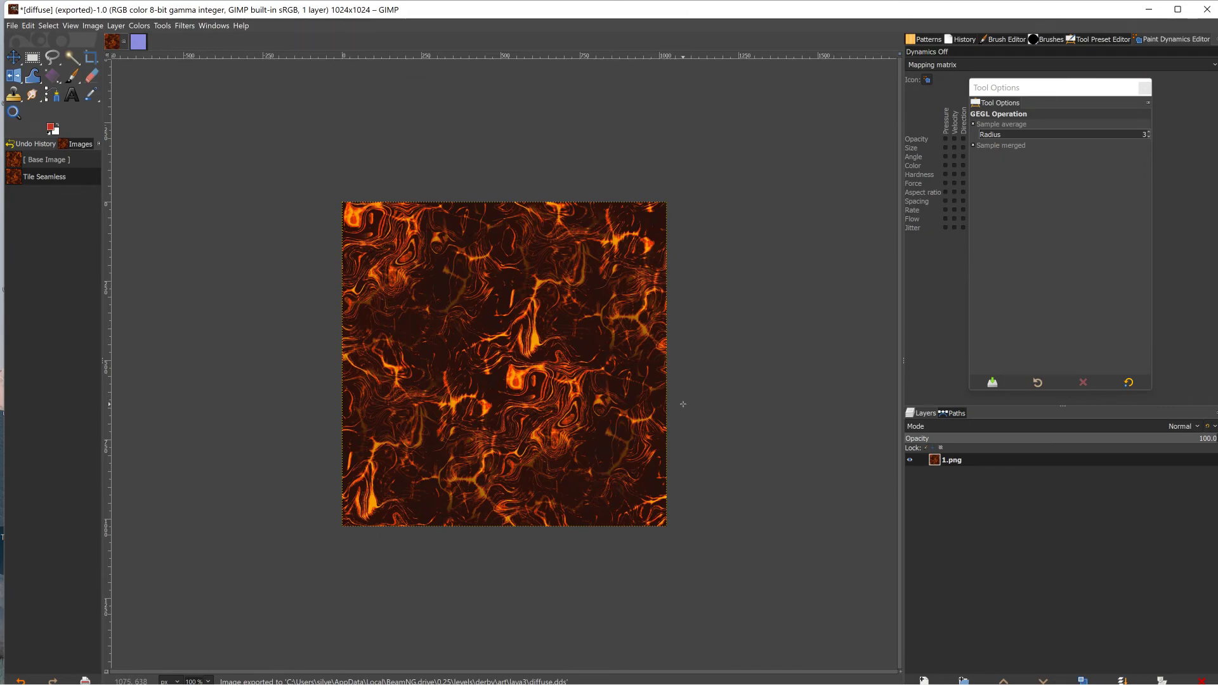
Apply the Tile Seamless map filter to the normal map image 2.png.
left_click(139, 42)
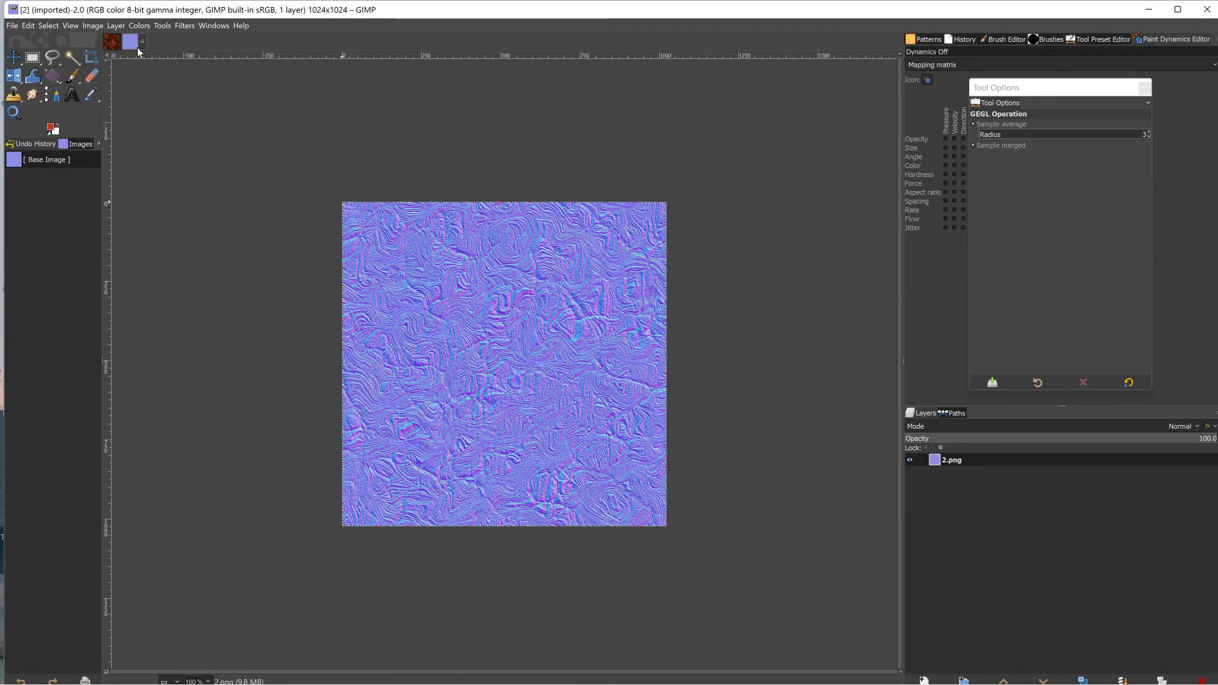
left_click(162, 25)
mouse_move(191, 27)
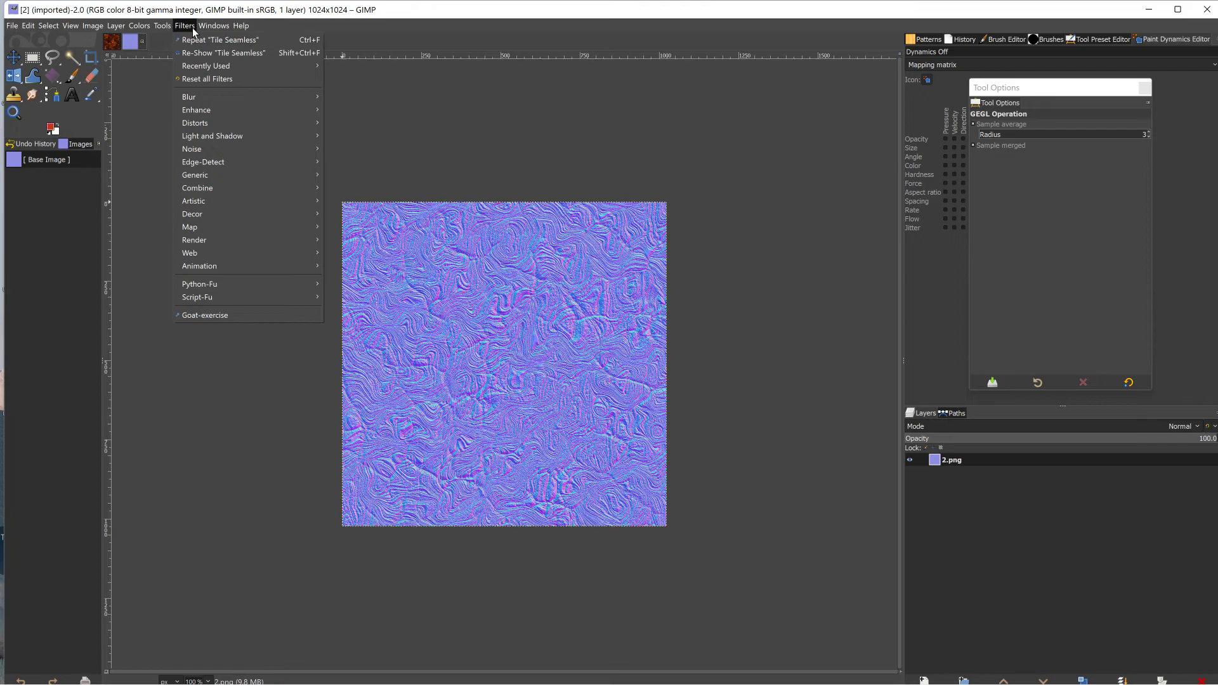
mouse_move(211, 227)
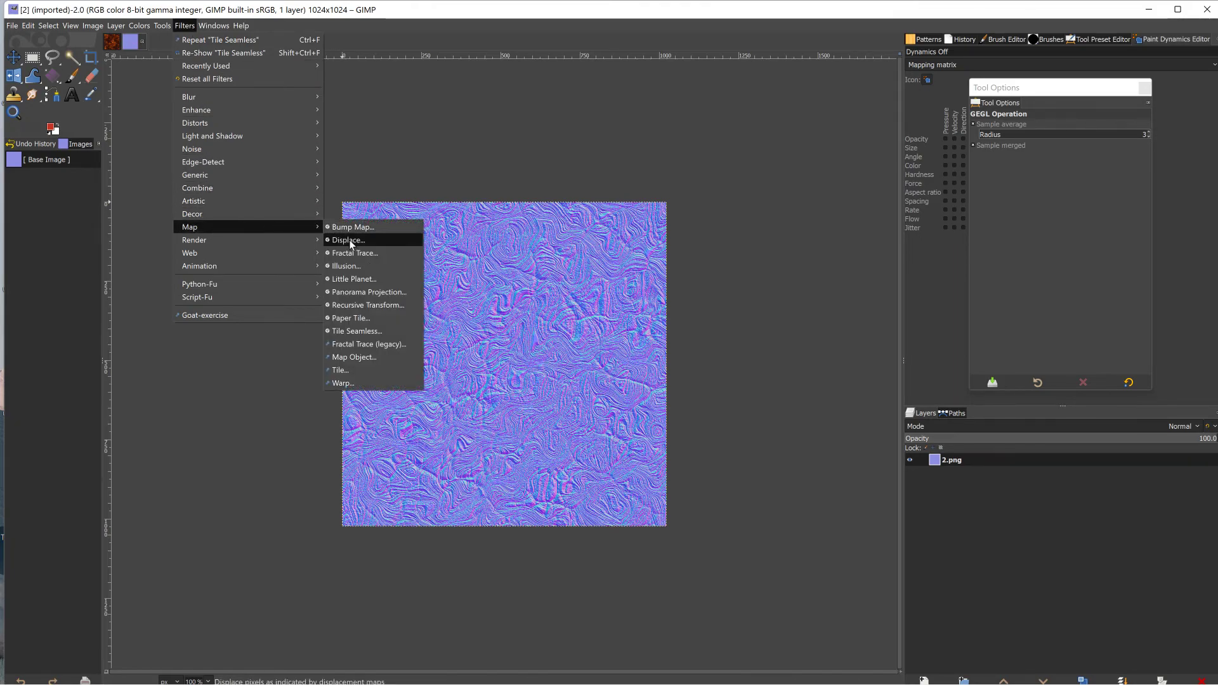
left_click(363, 330)
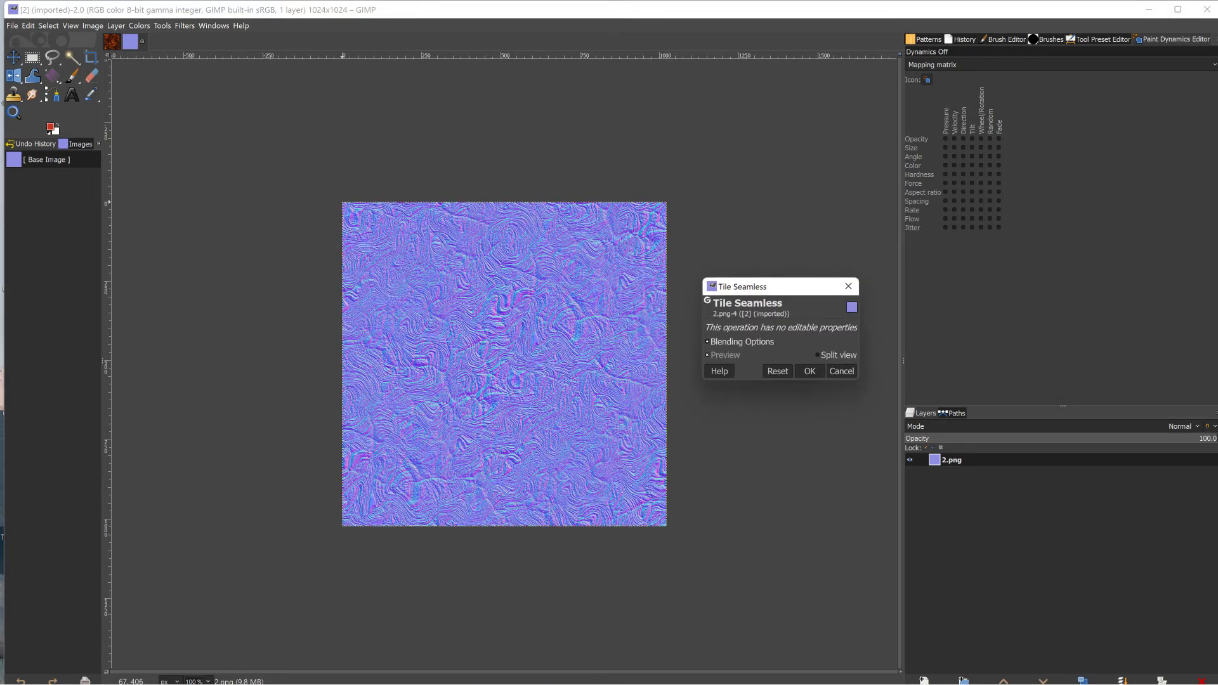
left_click(809, 371)
Export the tiled normal map as normals.dds in the lava3 folder with BC5 / ATI2 (3Dc) compression and generated mipmaps.
left_click(12, 26)
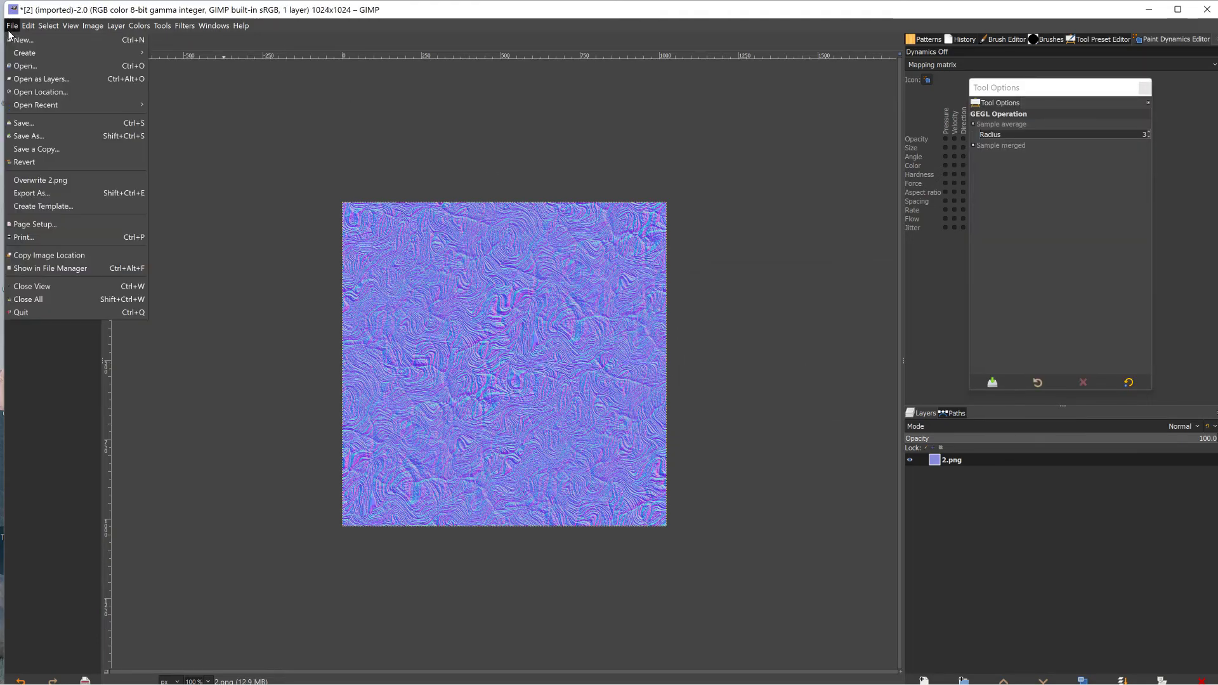
left_click(51, 195)
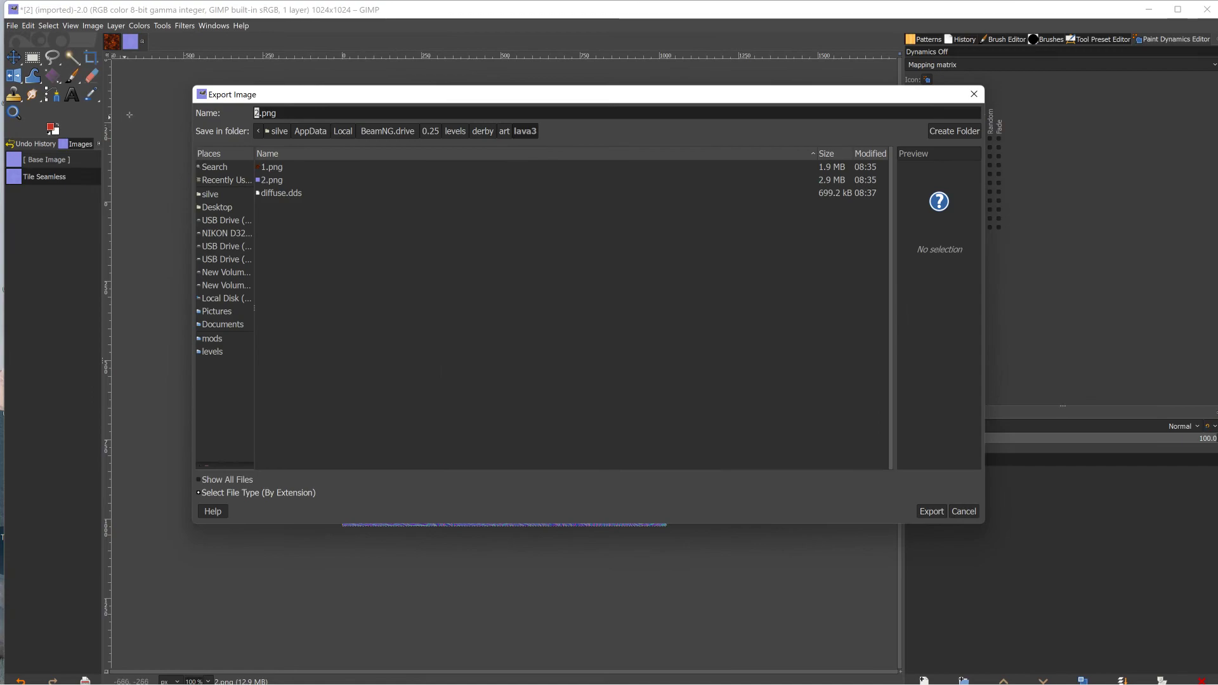
left_click_drag(277, 113, 192, 108)
type("normals..")
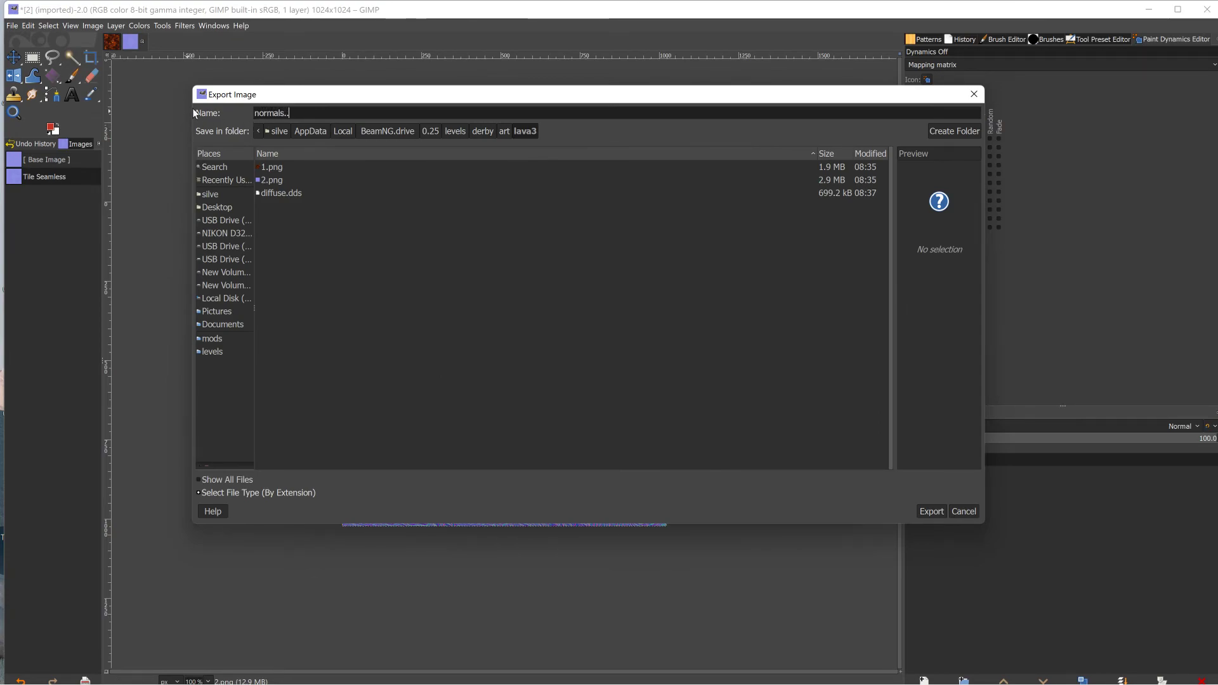
key("BackSpace")
type("ddds")
key("BackSpace")
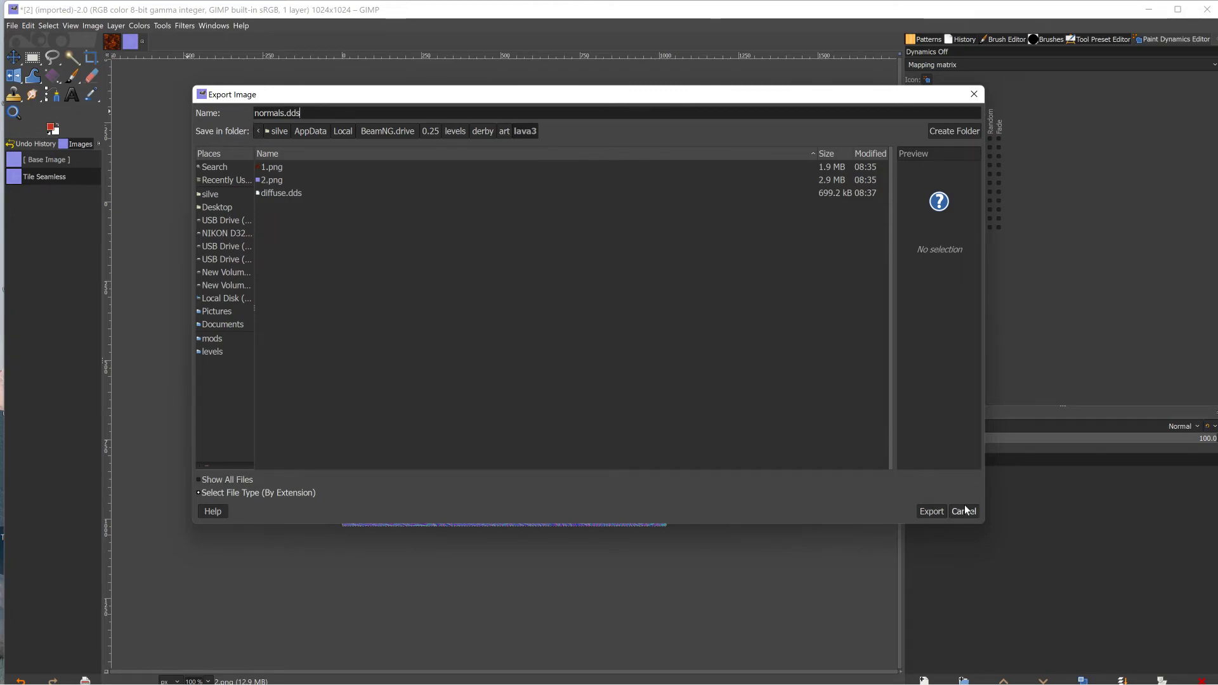
left_click(939, 509)
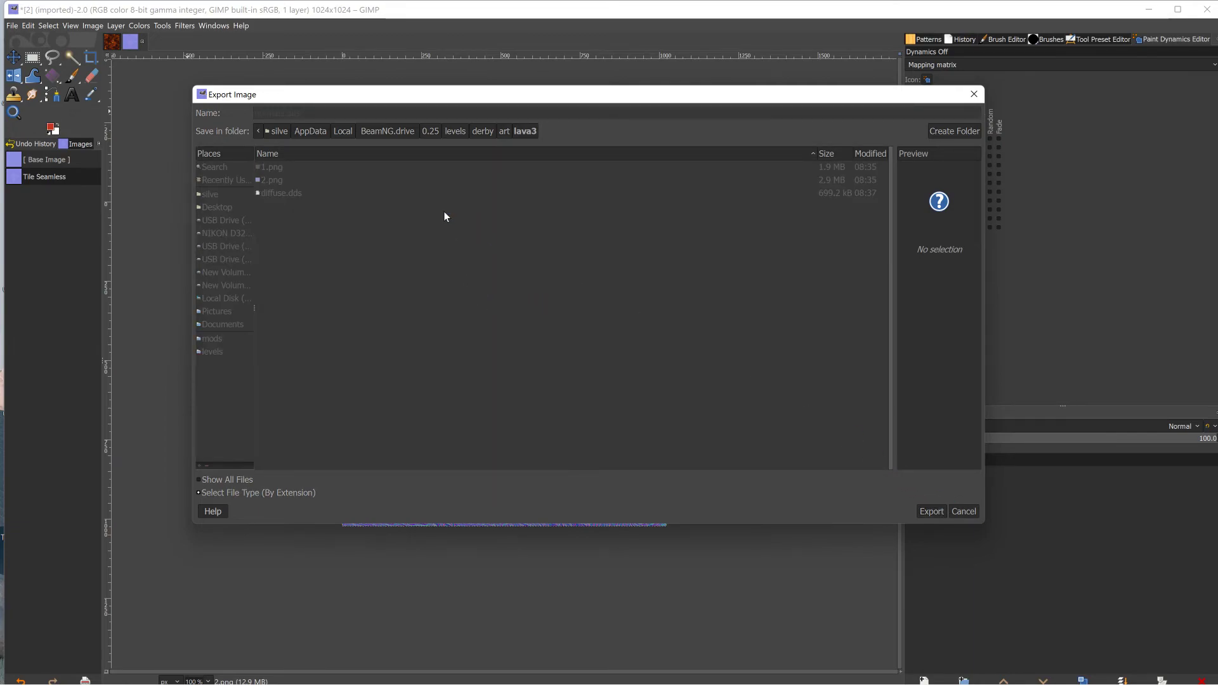
left_click(220, 135)
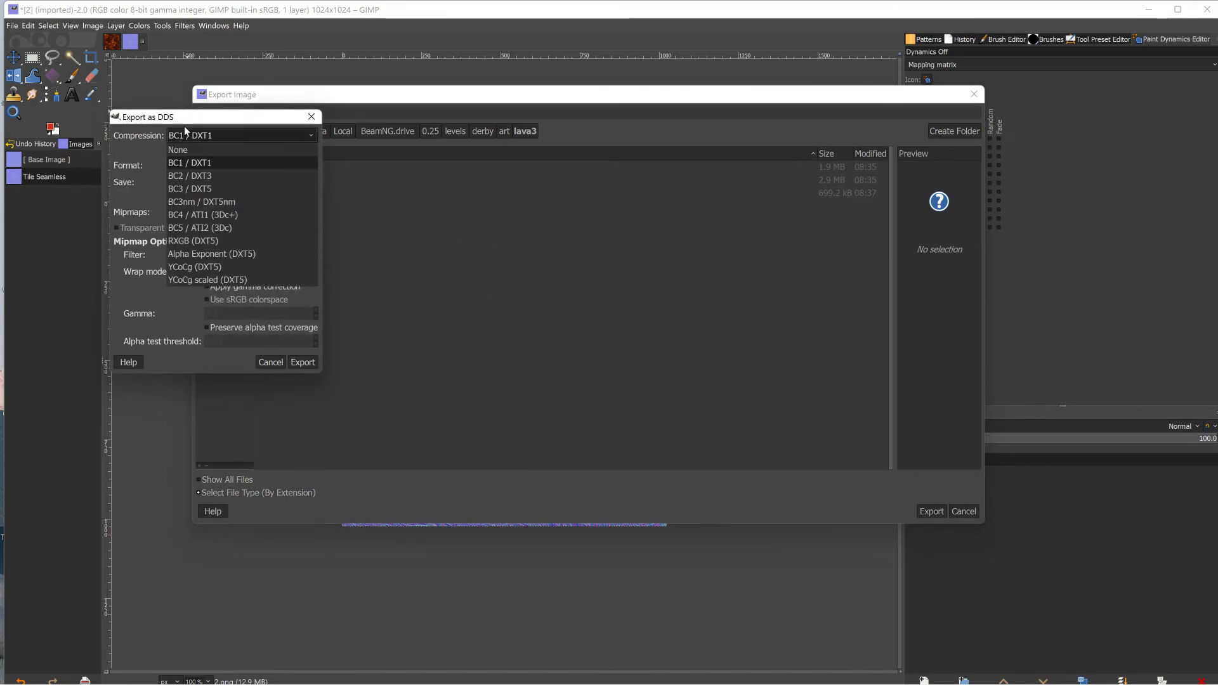
left_click(212, 227)
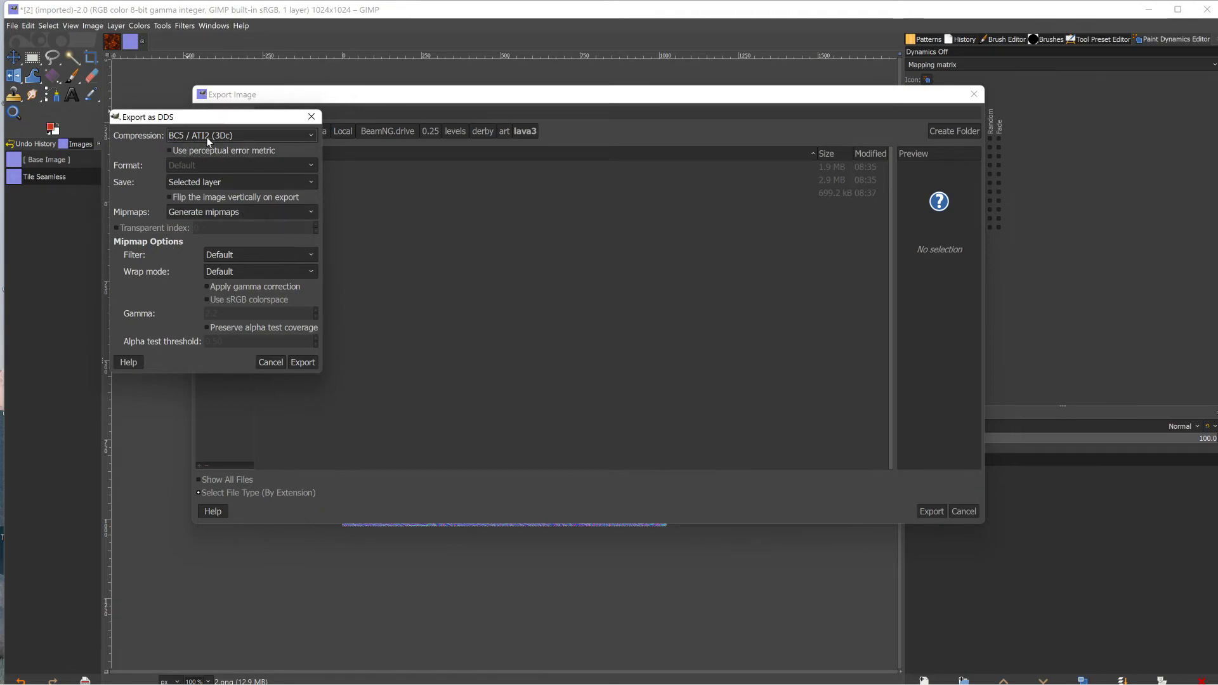
left_click(268, 217)
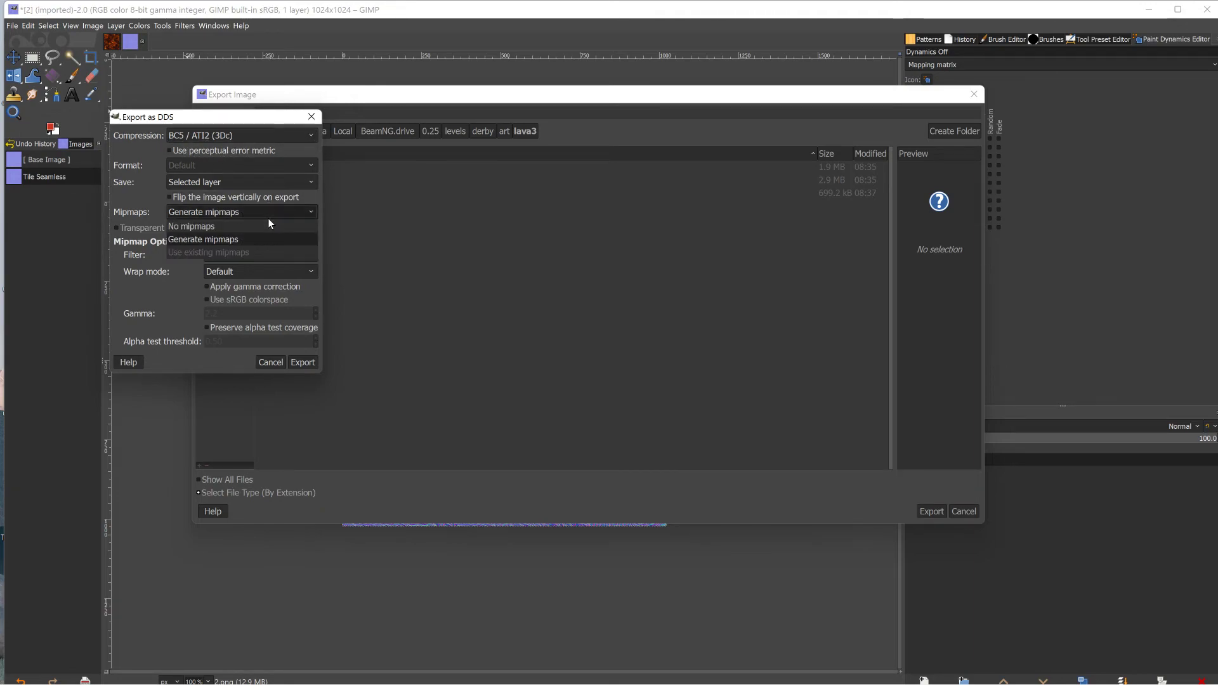
left_click(234, 240)
left_click(302, 361)
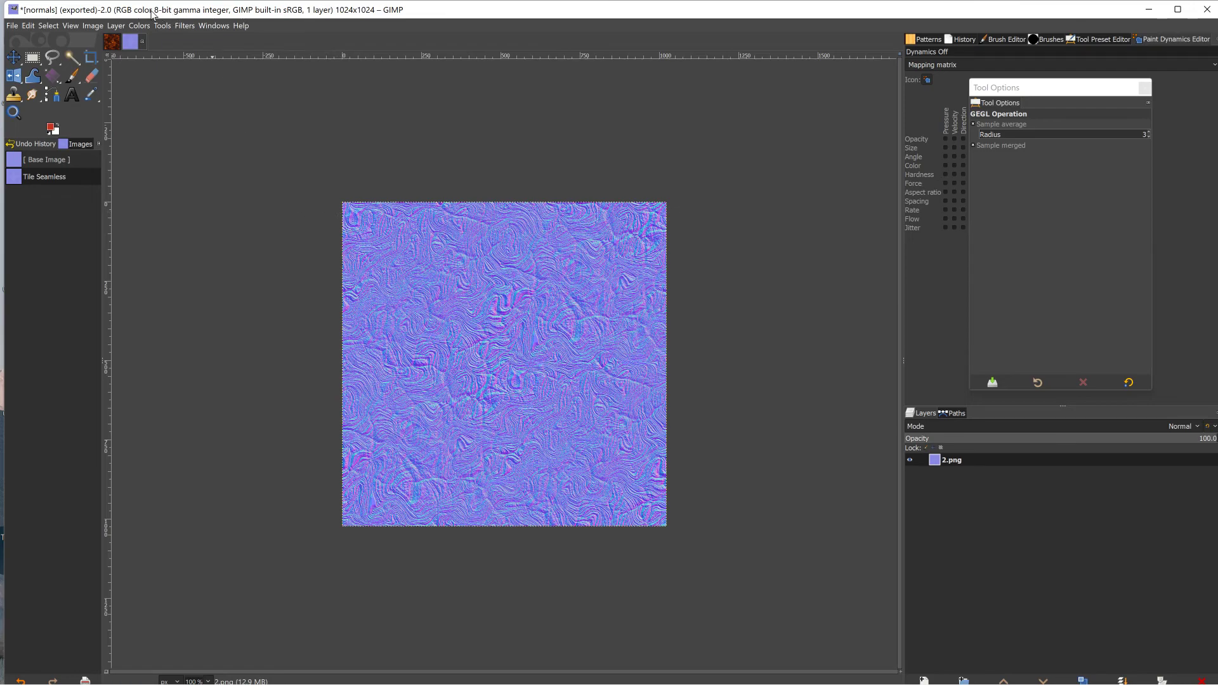
Apply the High Pass filter to the tiled lava diffuse image with Std. Dev. 1.0 and Contrast 1.615.
left_click(114, 44)
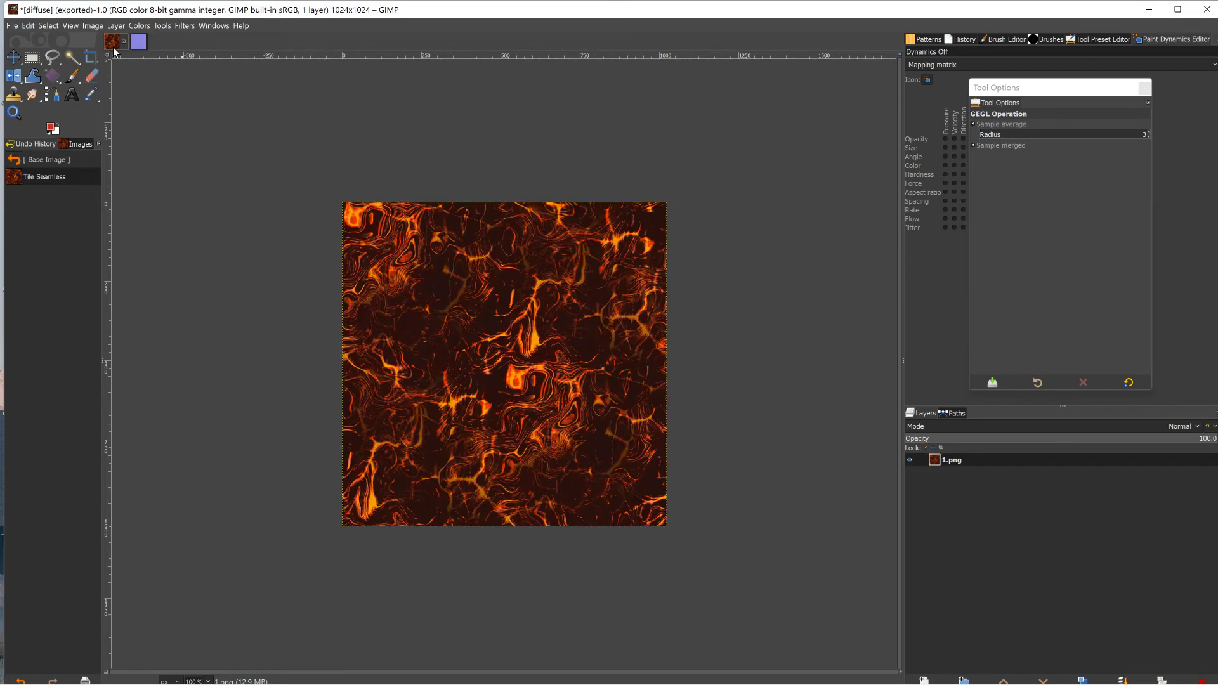
left_click(181, 27)
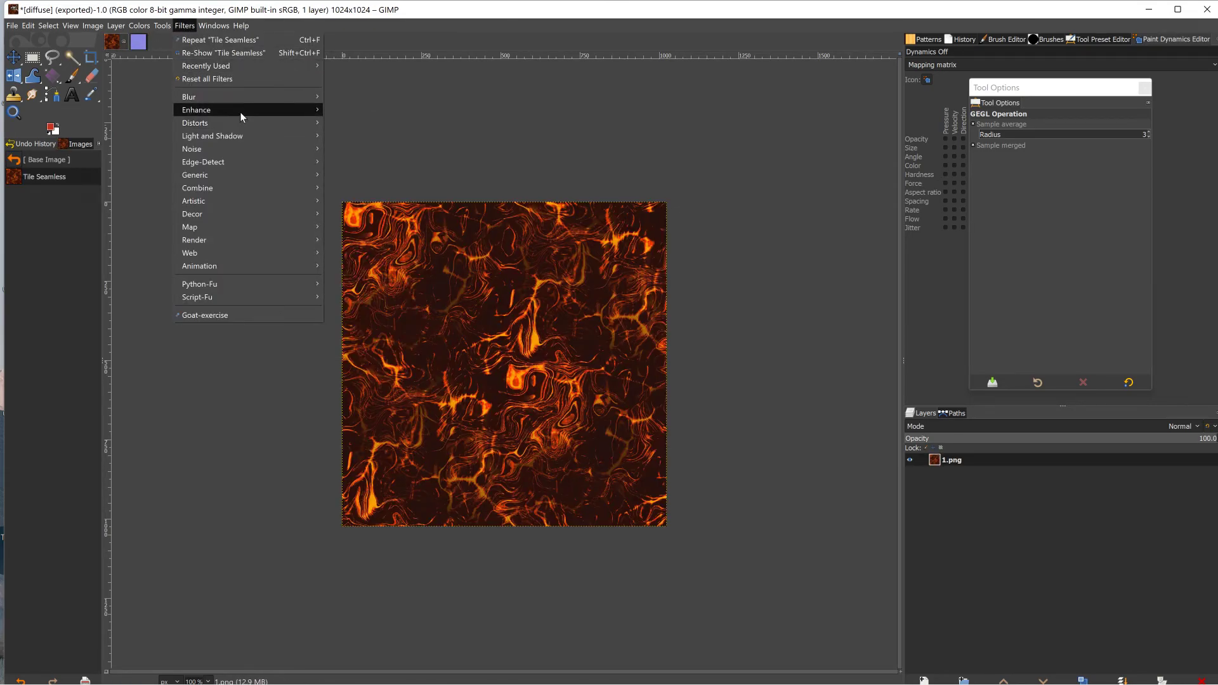
mouse_move(240, 111)
left_click(381, 135)
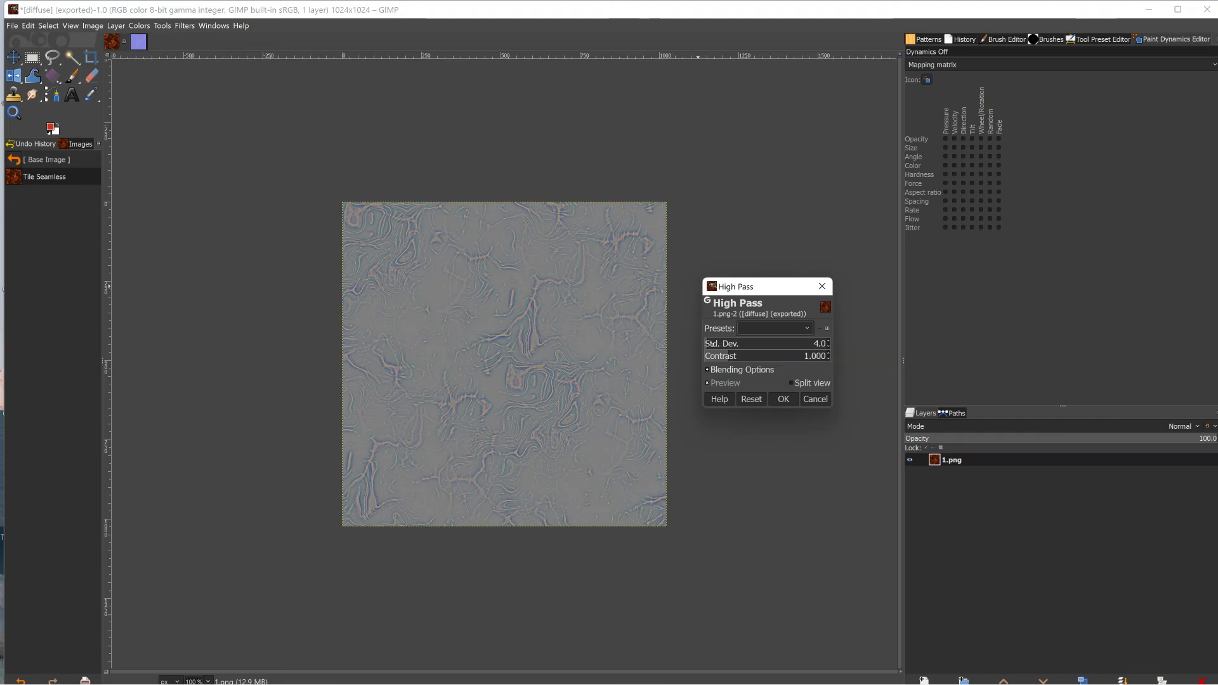
left_click(829, 347)
left_click(828, 347)
left_click(828, 347)
left_click_drag(734, 356, 745, 357)
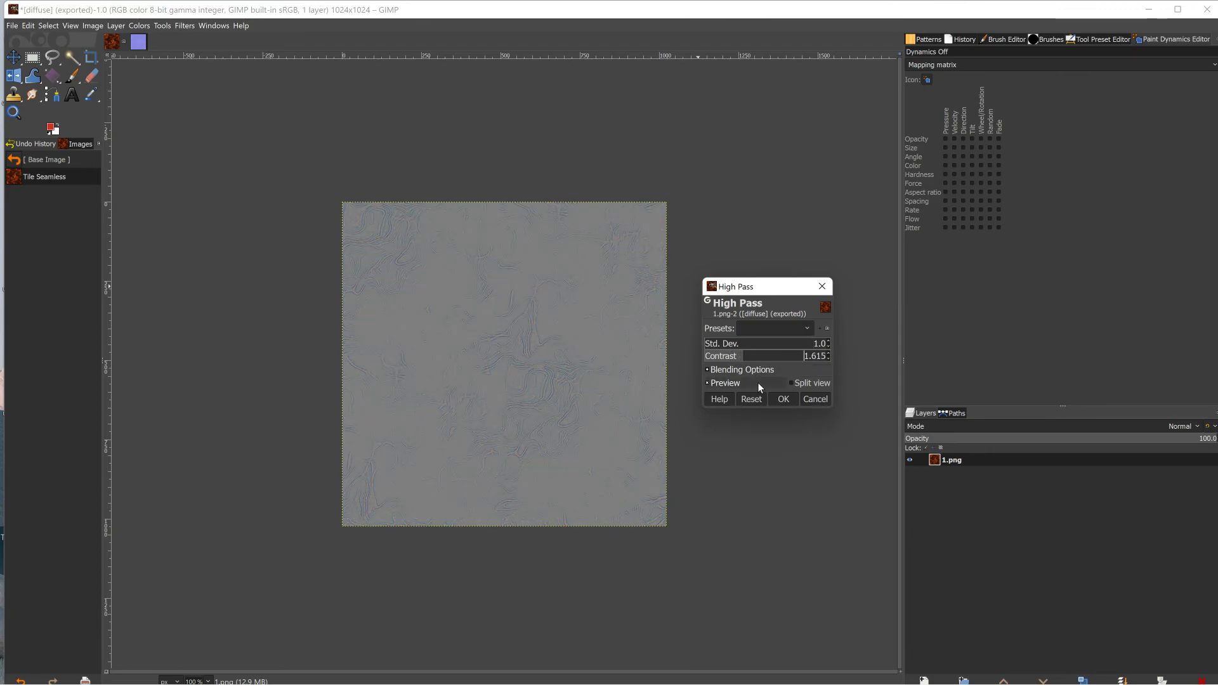
left_click(786, 400)
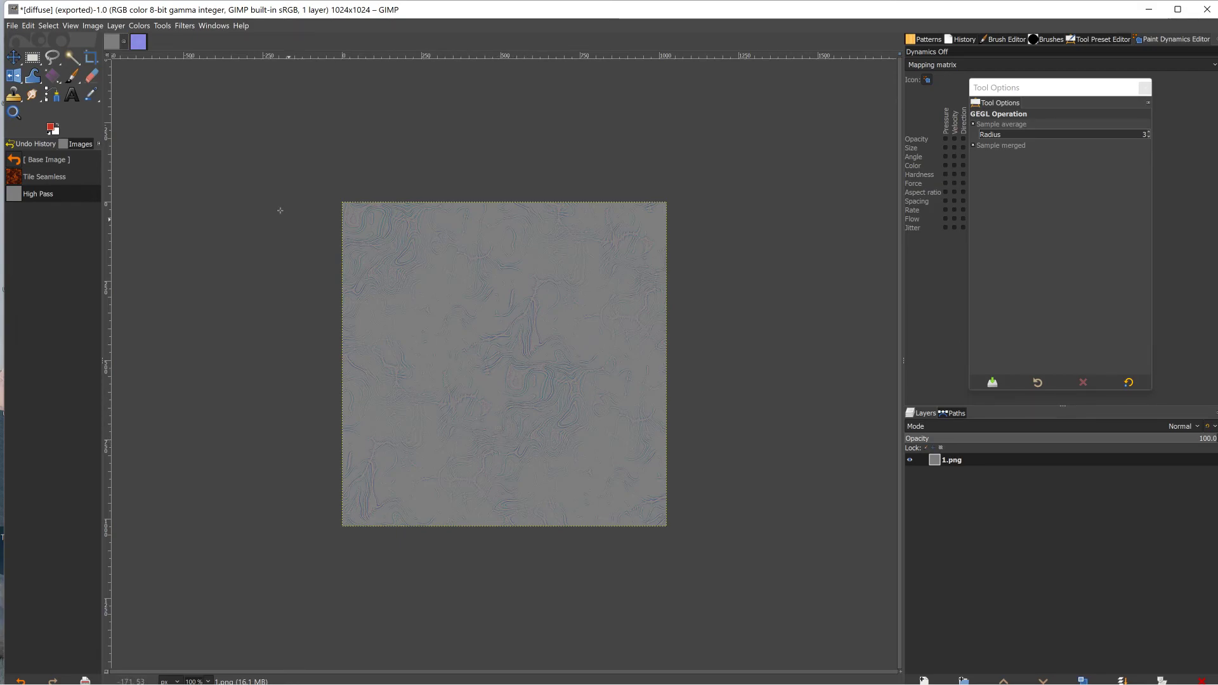
Export the high-pass image as detail.dds in the lava3 folder with BC1 / DXT1 compression and generated mipmaps.
left_click(12, 26)
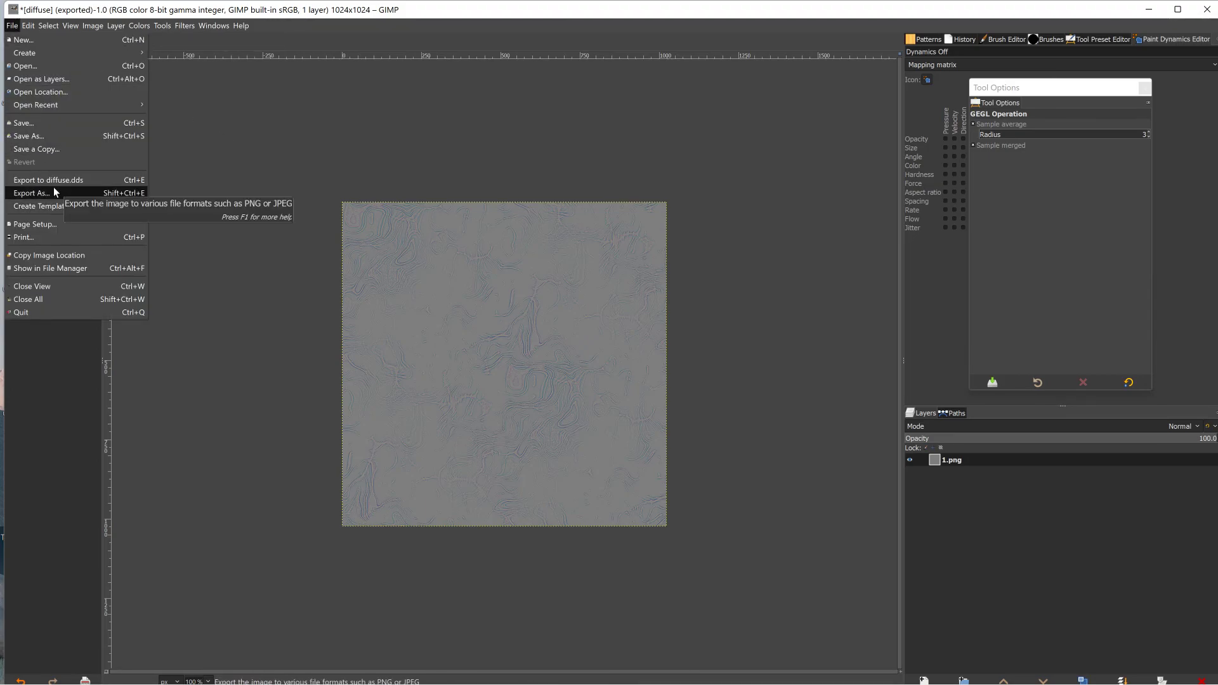
left_click(32, 193)
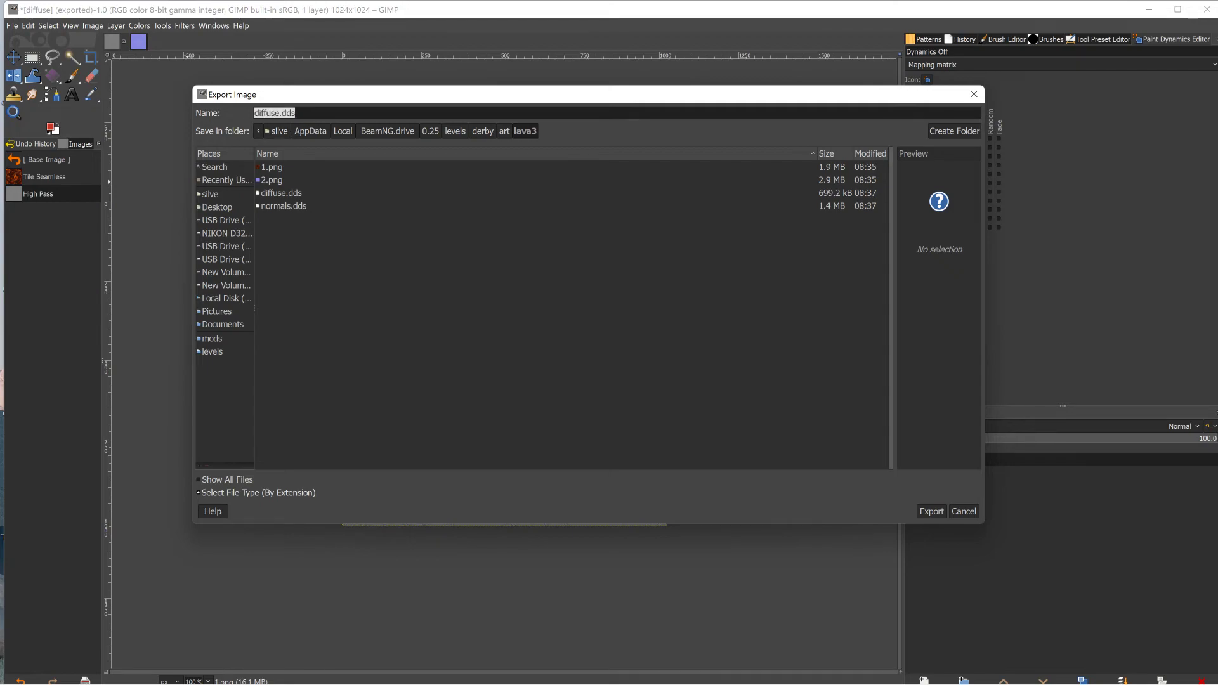
type("detail.dds")
left_click(929, 511)
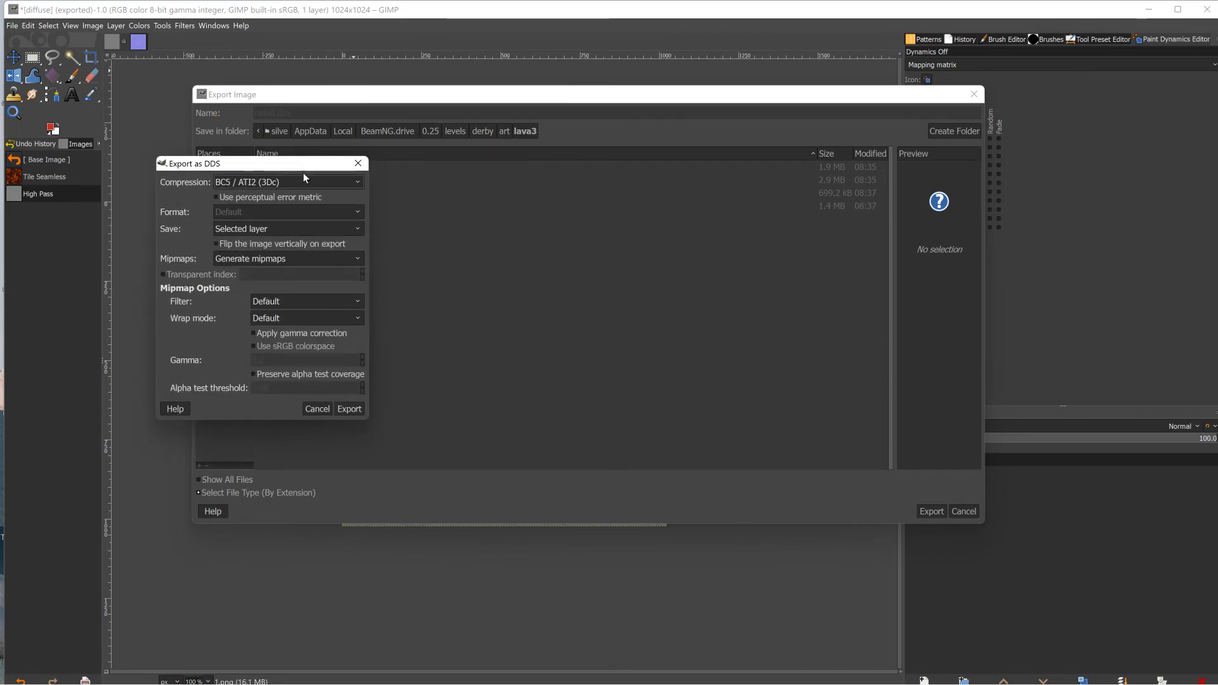
left_click(307, 183)
left_click(255, 207)
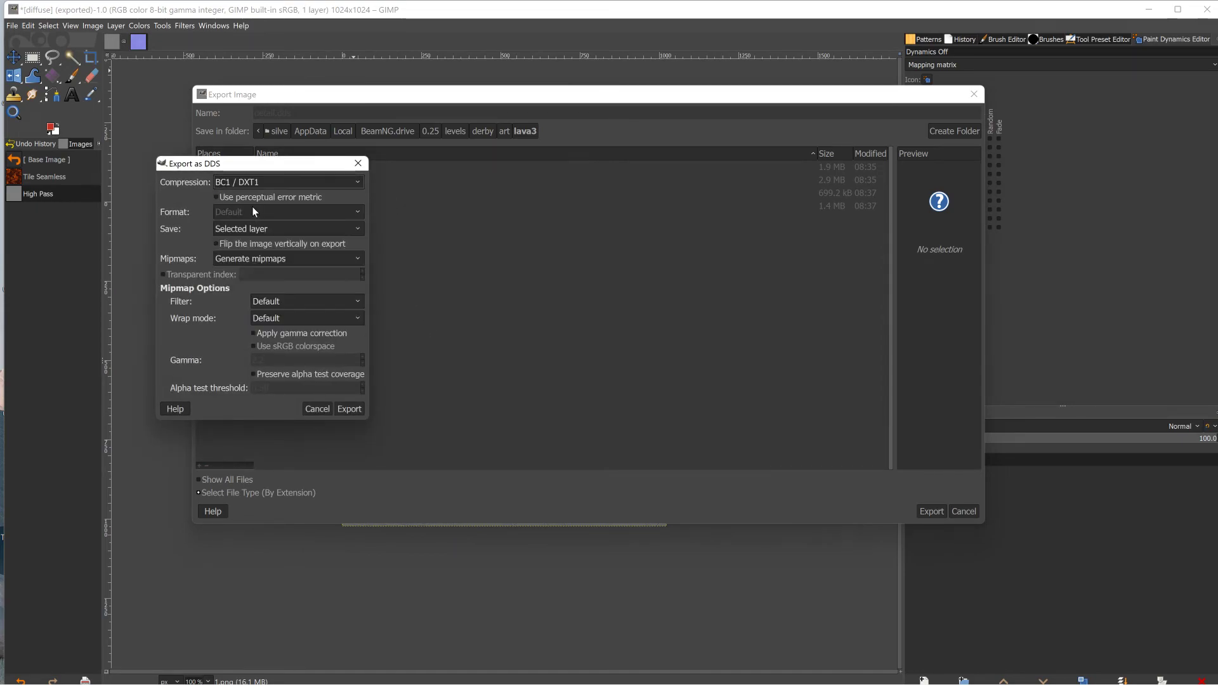
left_click(350, 409)
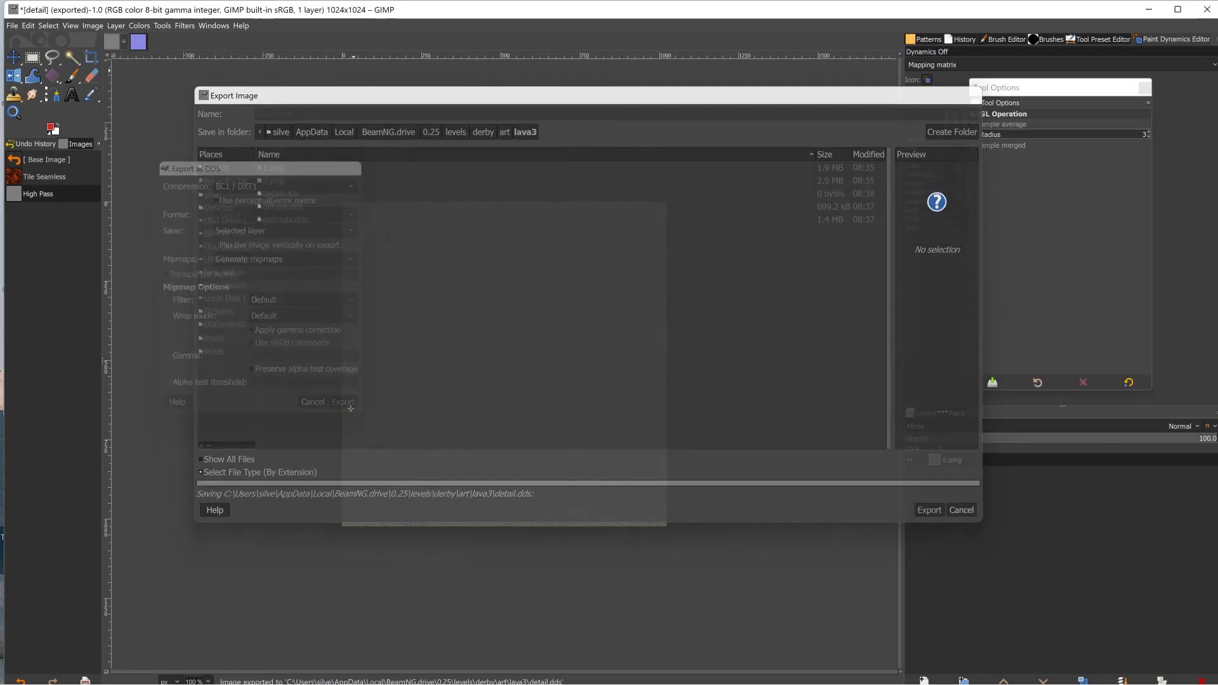
Minimize GIMP, launch BeamNG.drive, and load the Derby Arenas freeroam level at The Big 8 spawn point.
left_click(1148, 10)
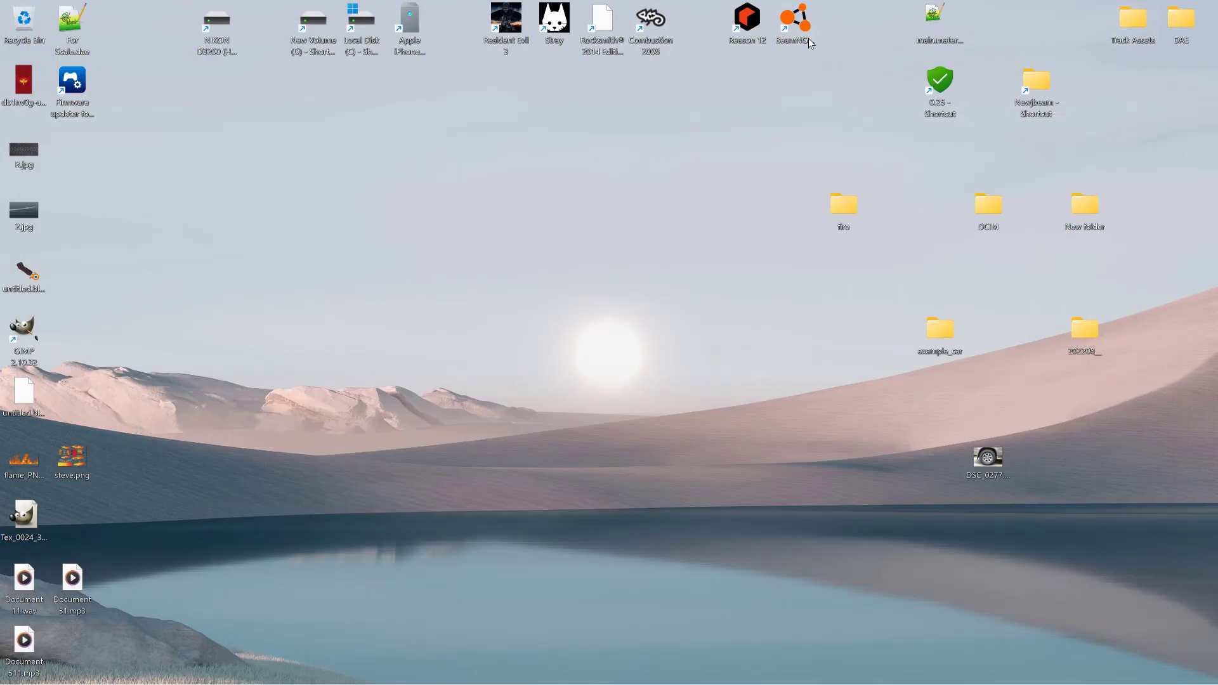
double_click(803, 20)
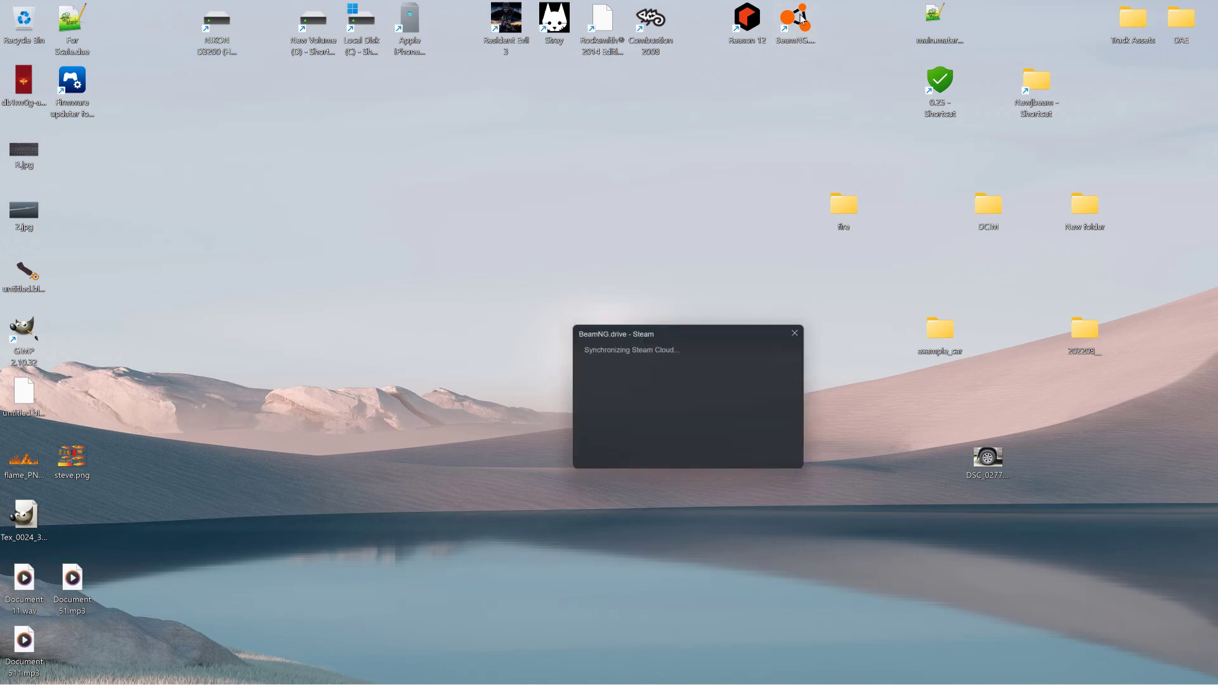
left_click(559, 297)
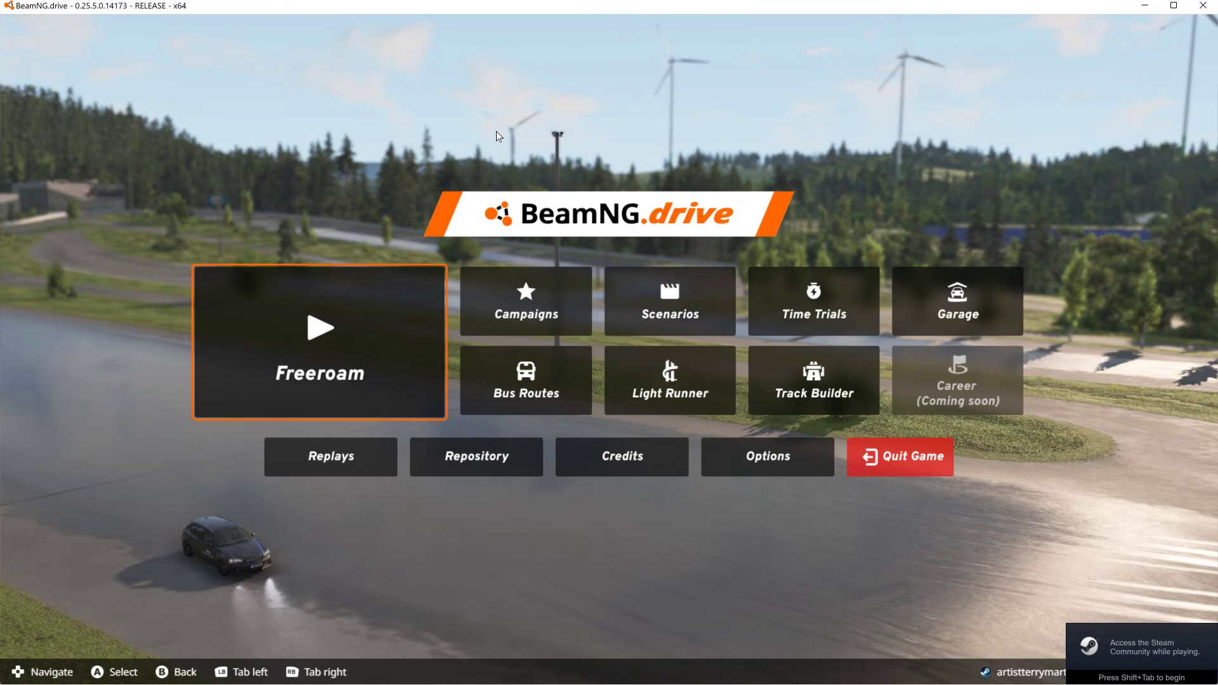
left_click(310, 340)
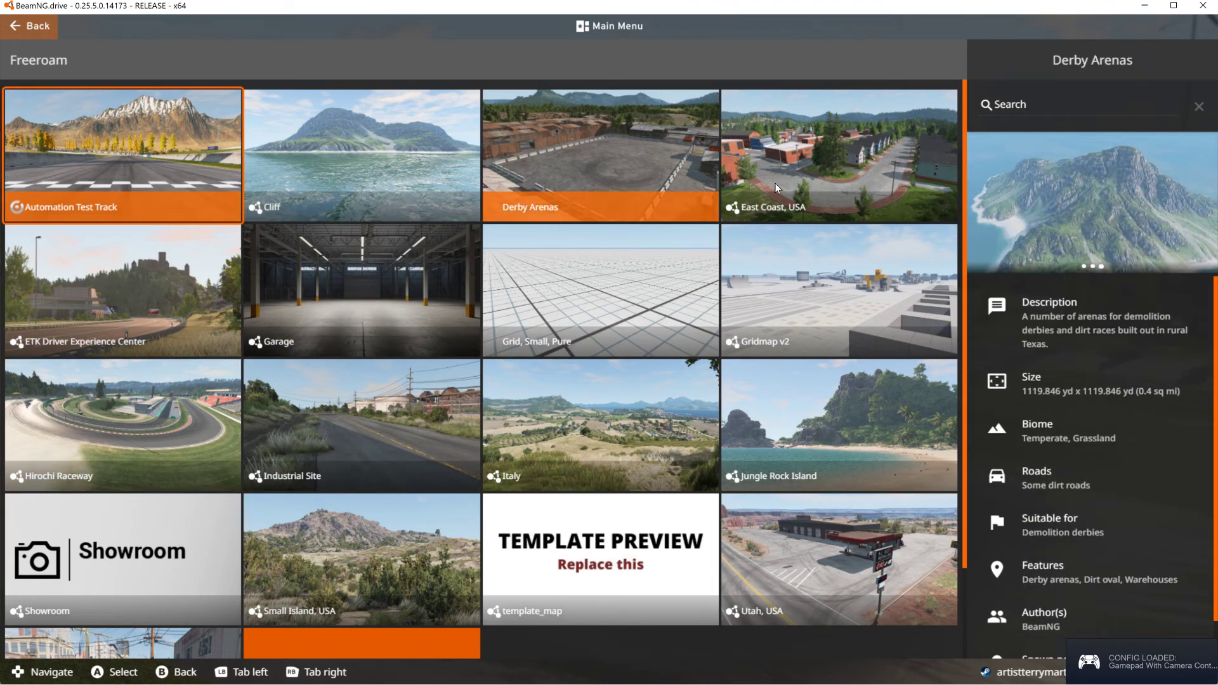
left_click(615, 178)
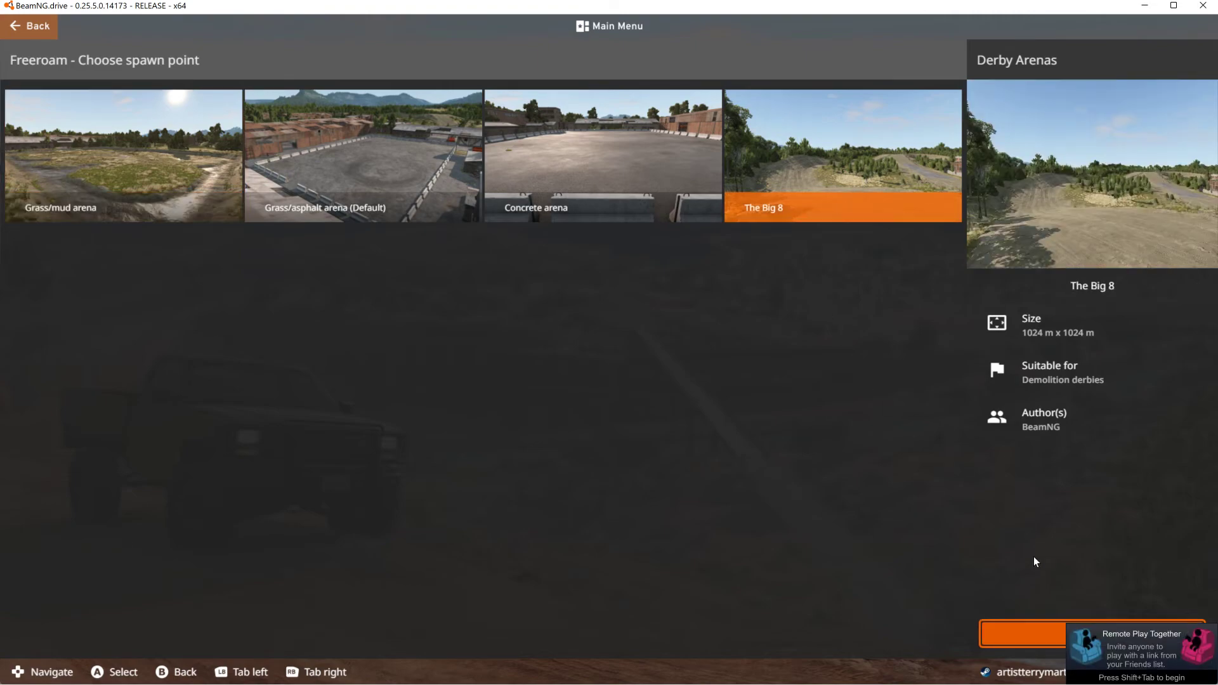
left_click(1011, 638)
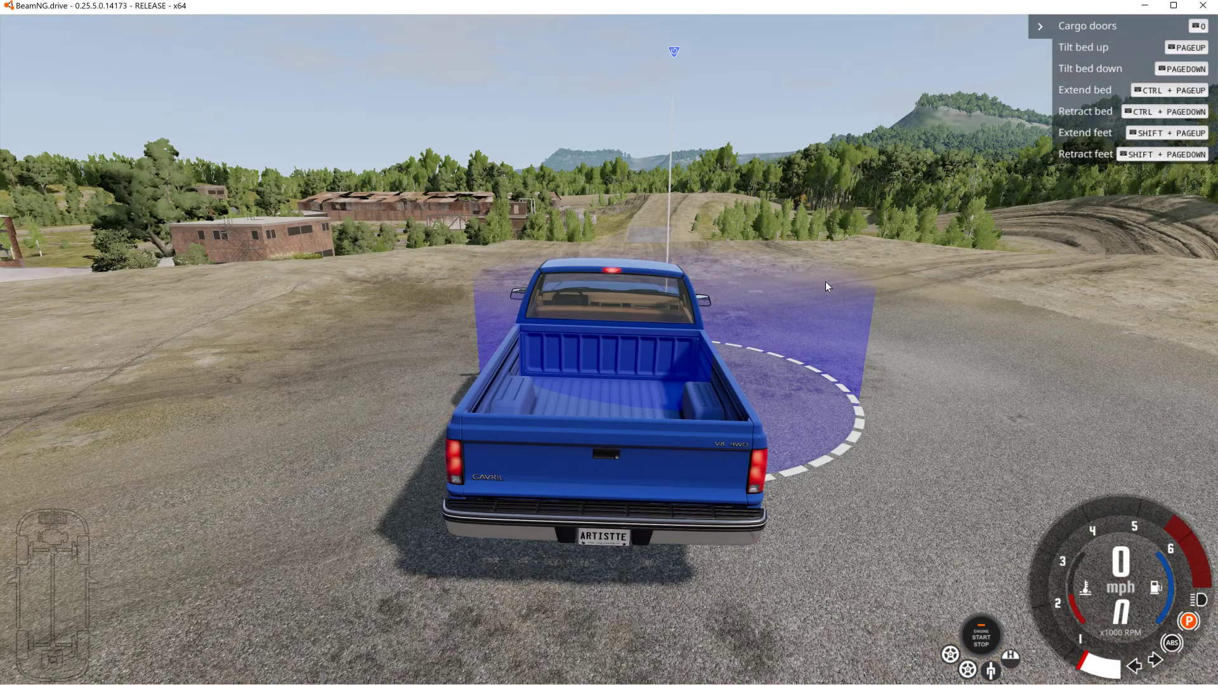
Switch to the free camera and fly from the truck to face the dirt embankment in front of the trees.
key("shift+c")
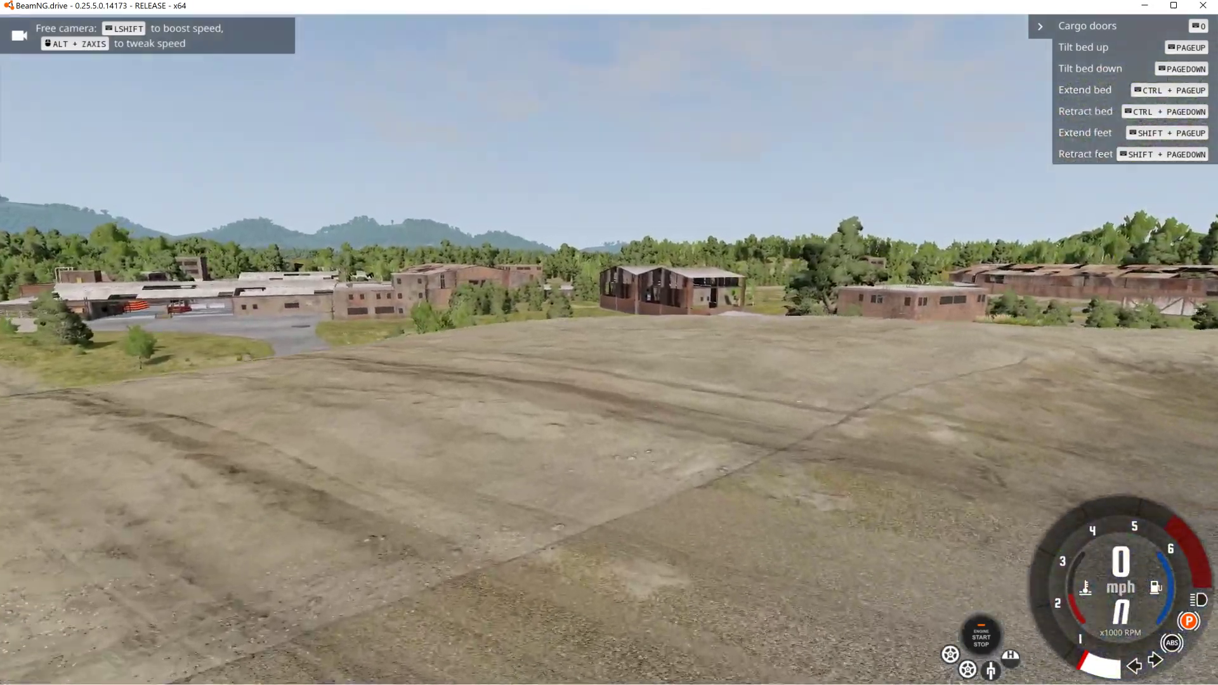
key("w")
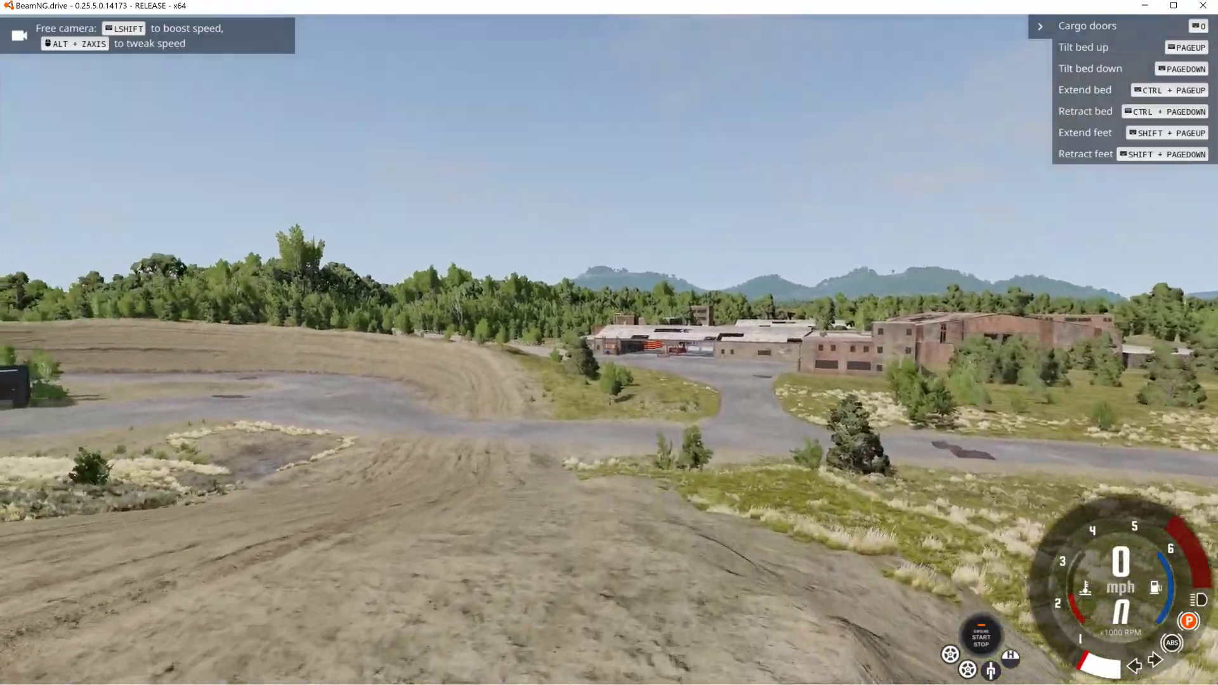
key("s")
key("w")
key("w")
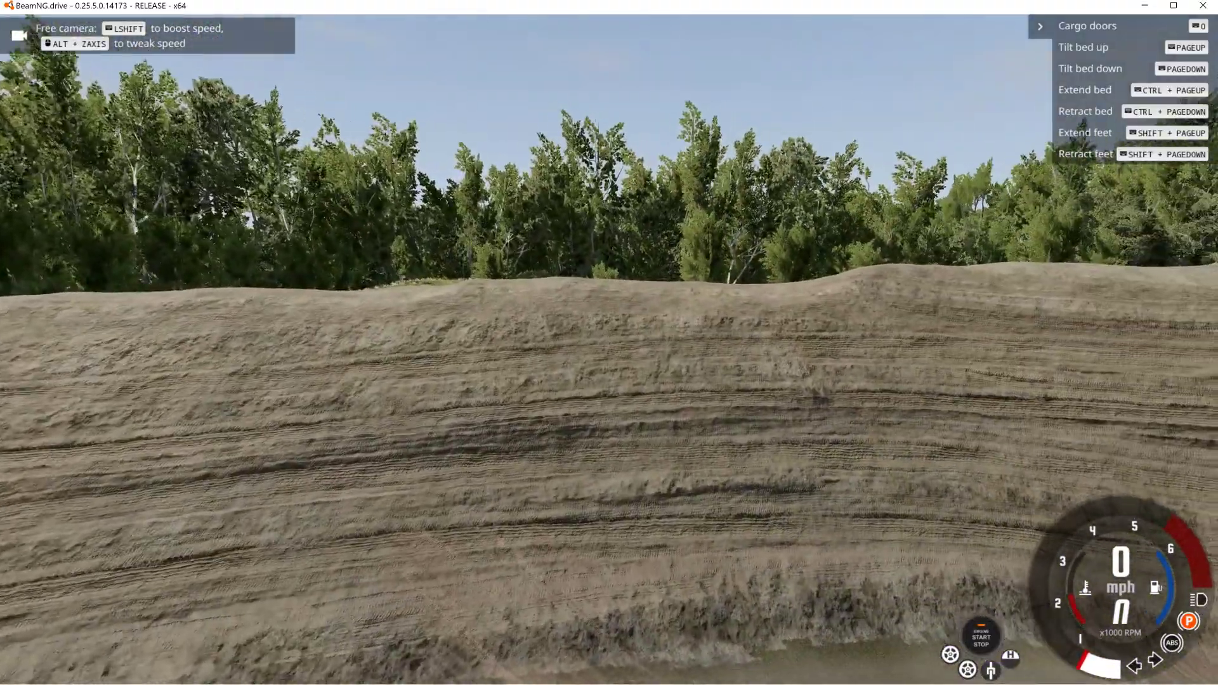
key("w")
key("s")
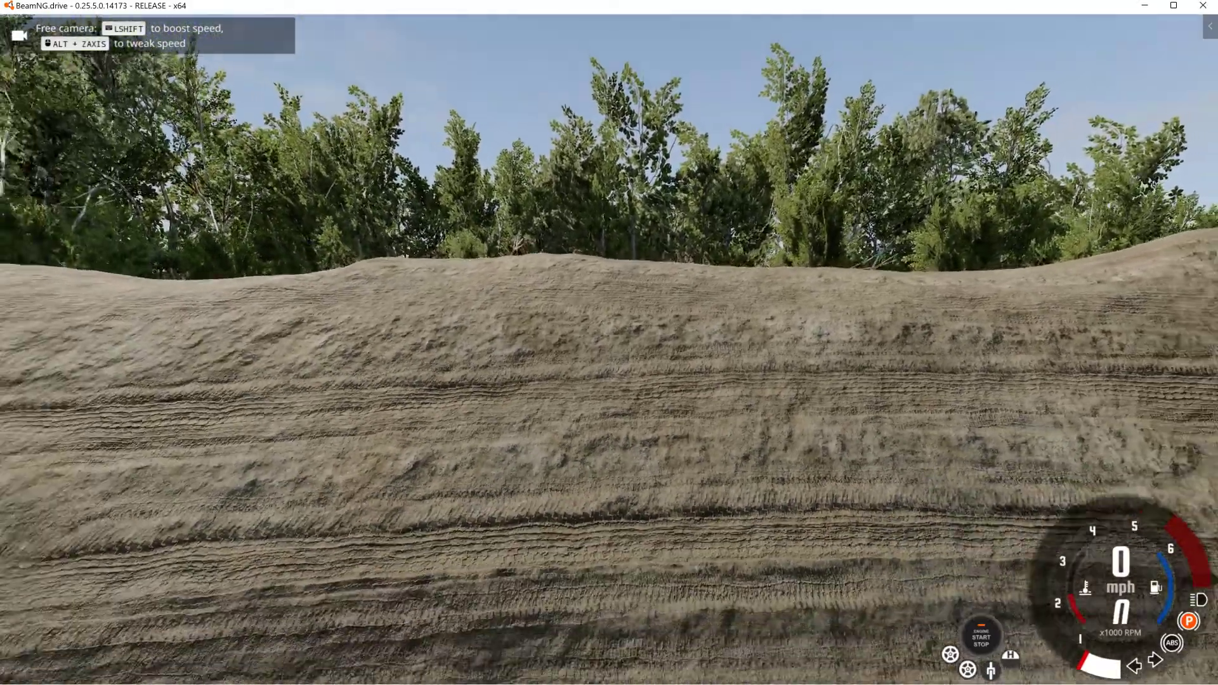
key("s")
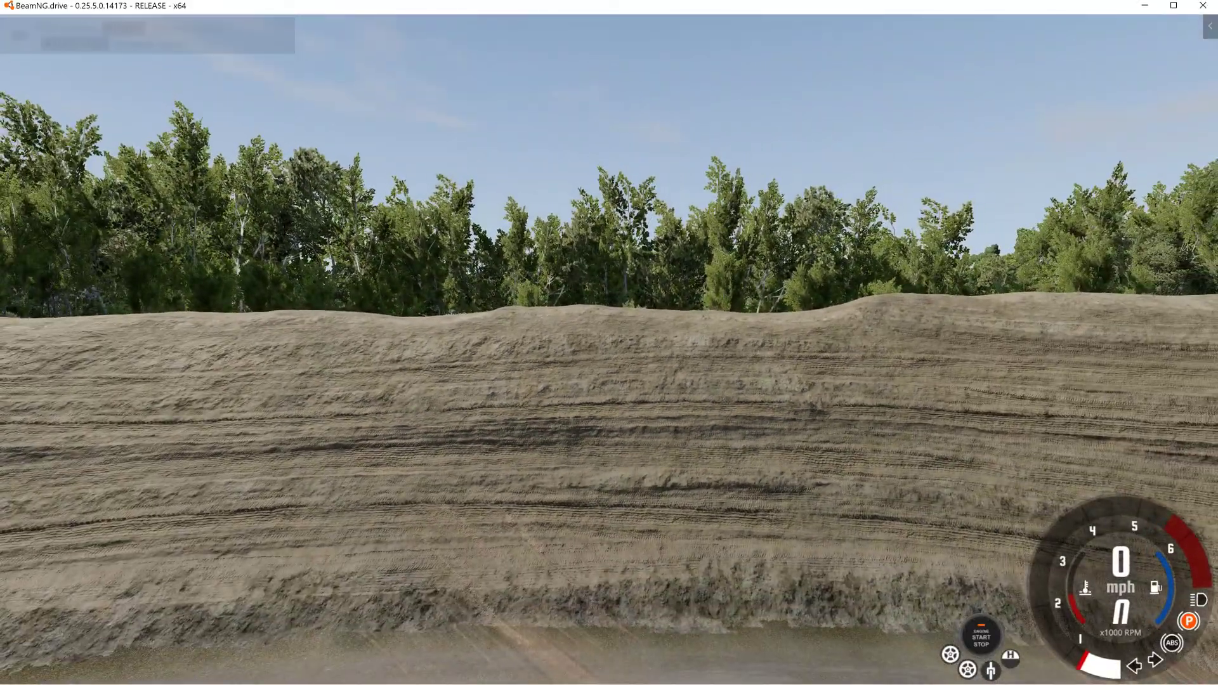
Open the world editor and display the Material Editor and the Inspector.
key("F11")
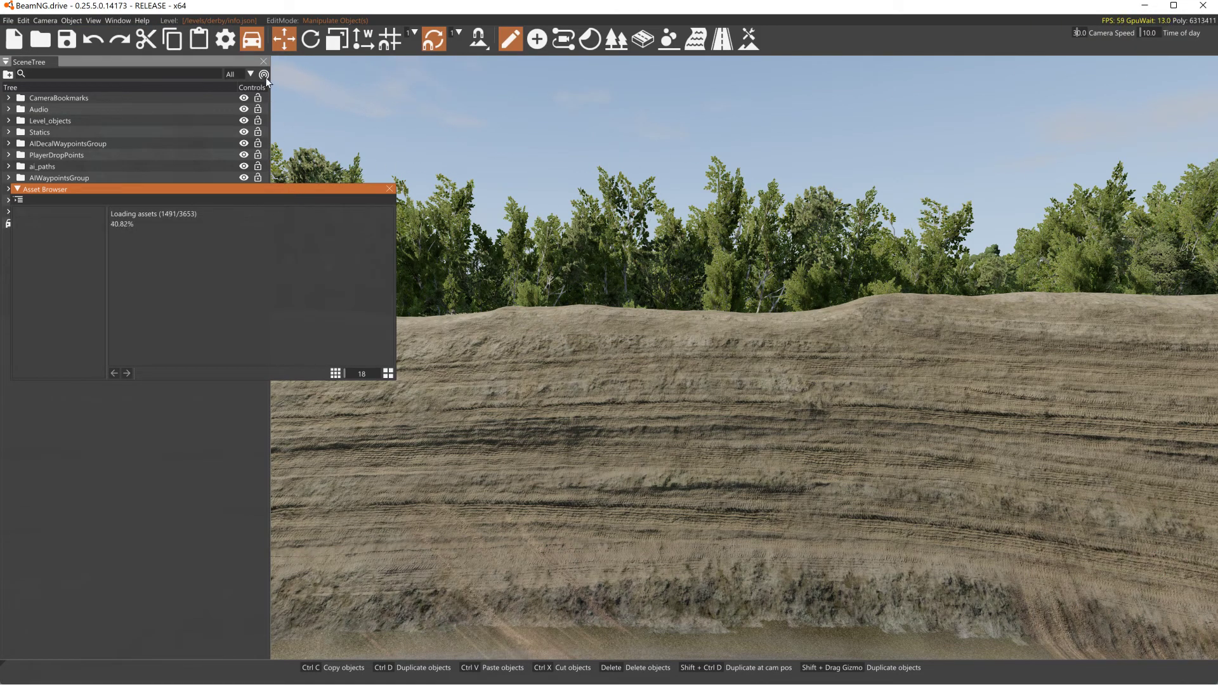
left_click(118, 20)
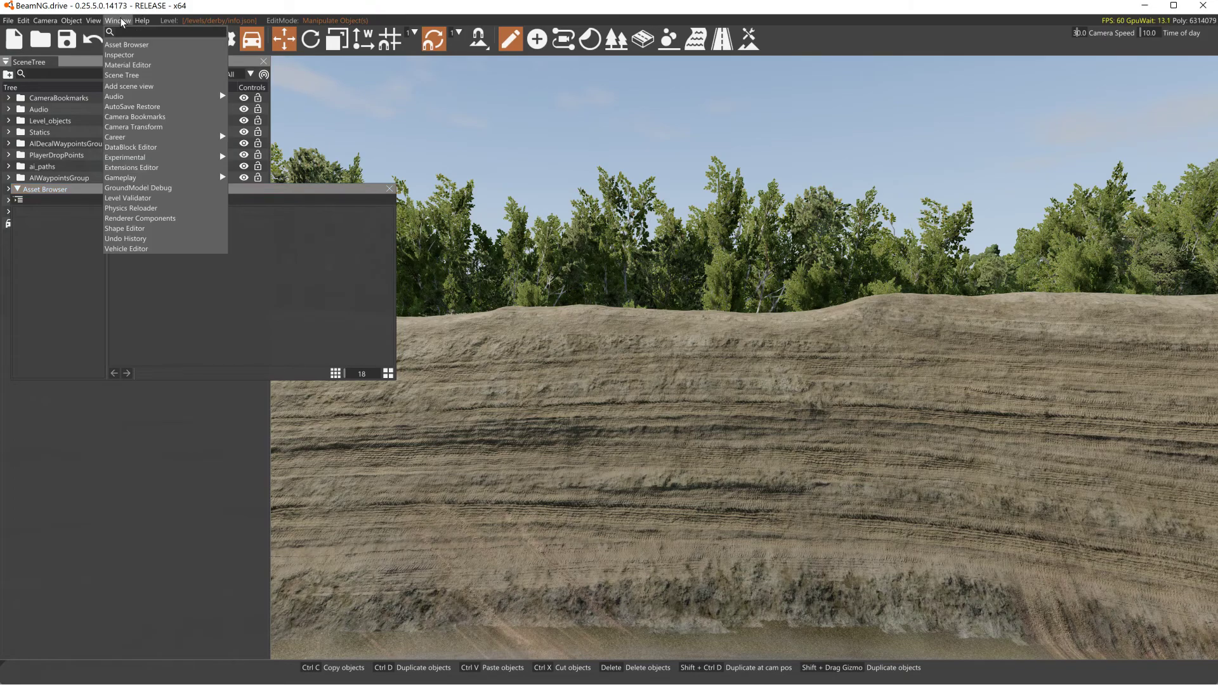
left_click(127, 65)
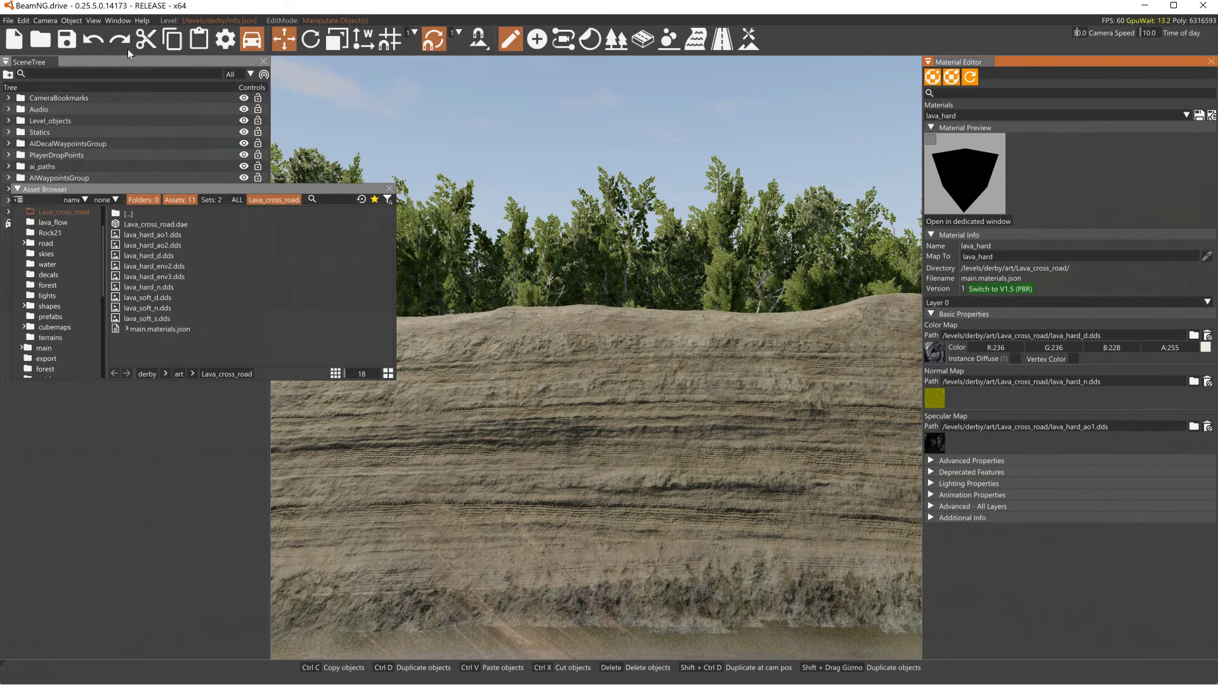
left_click(118, 20)
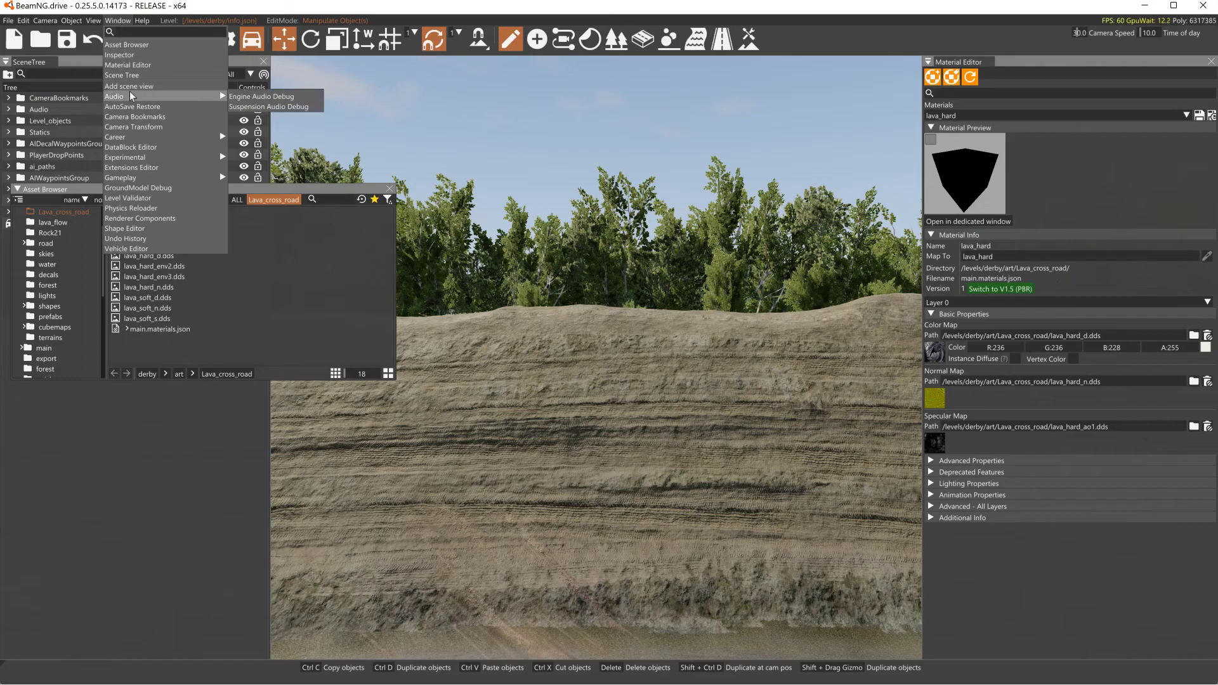
left_click(127, 54)
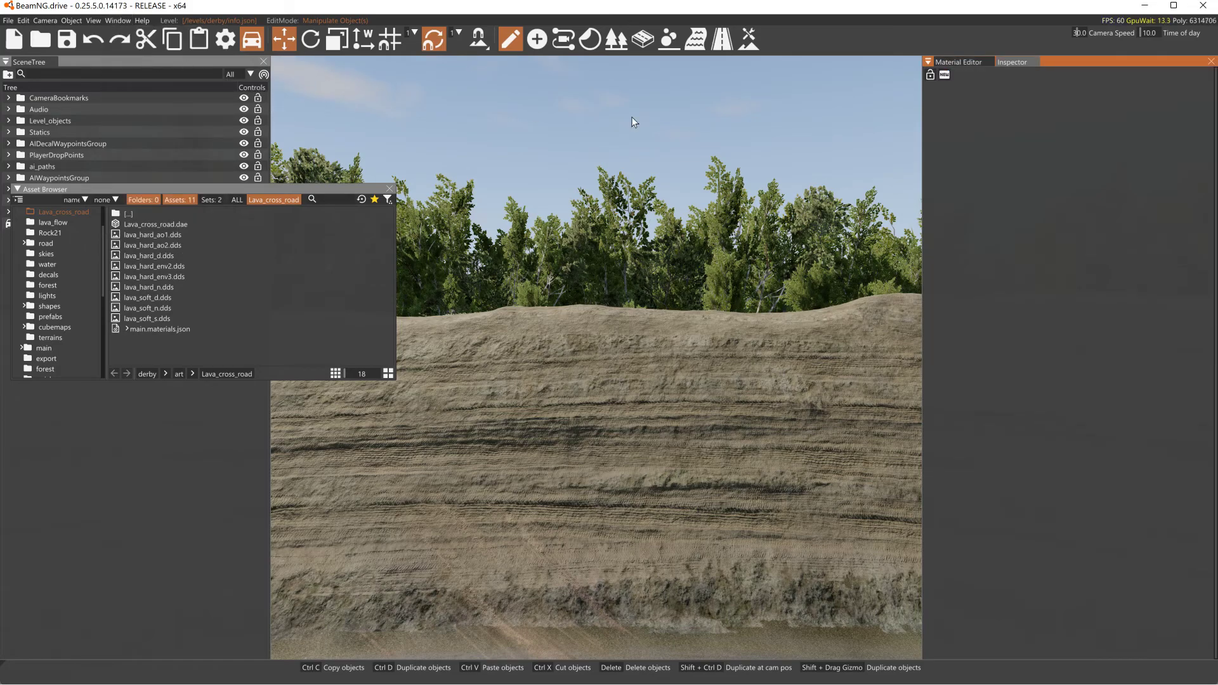
Create a new material named lava3 in the Material Editor, stored in /levels/derby/art/main.materials.json.
left_click(958, 62)
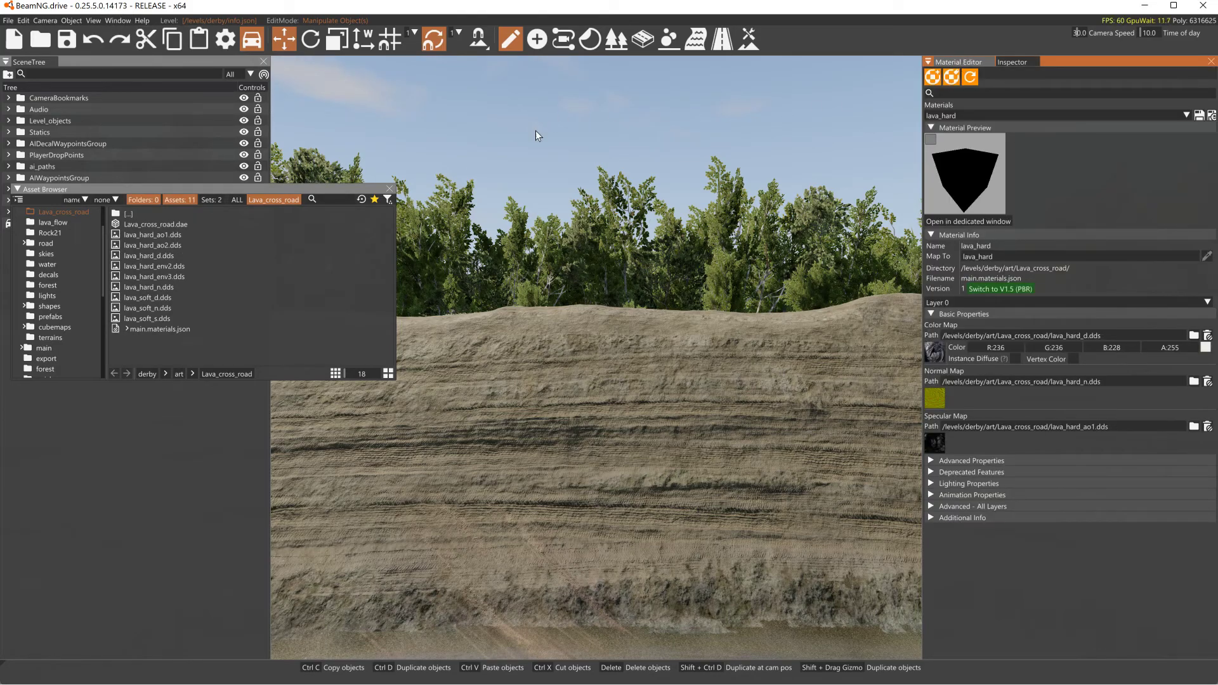
left_click_drag(378, 190, 171, 314)
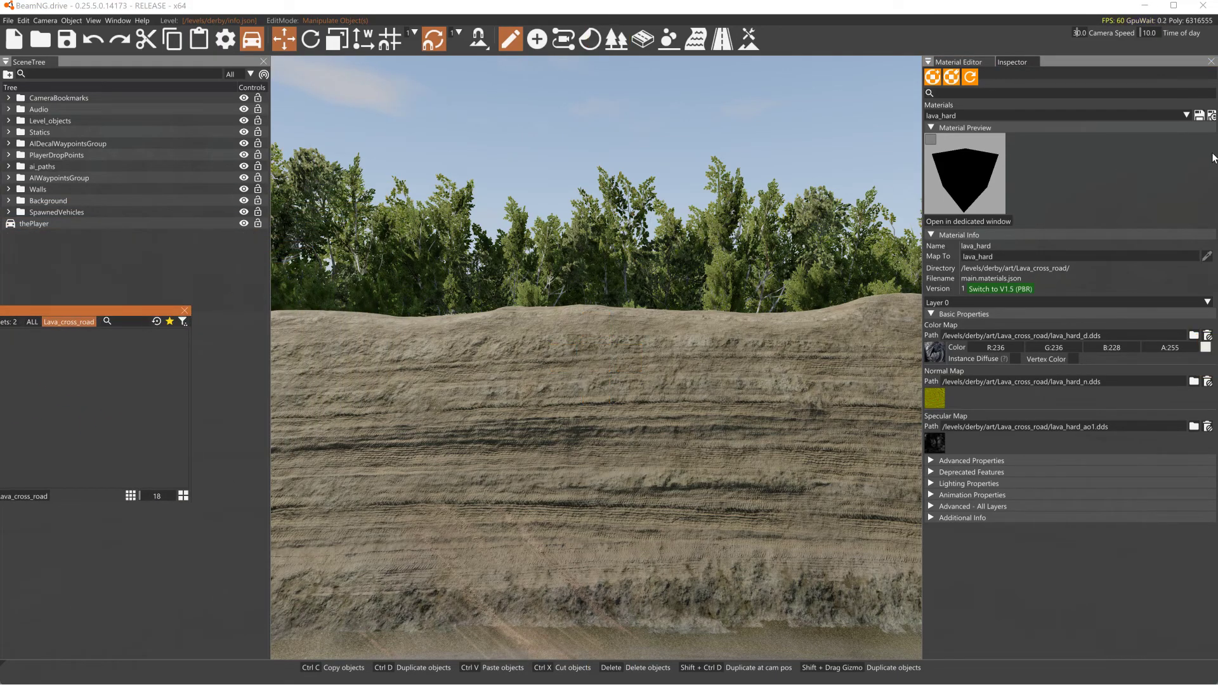
left_click(941, 83)
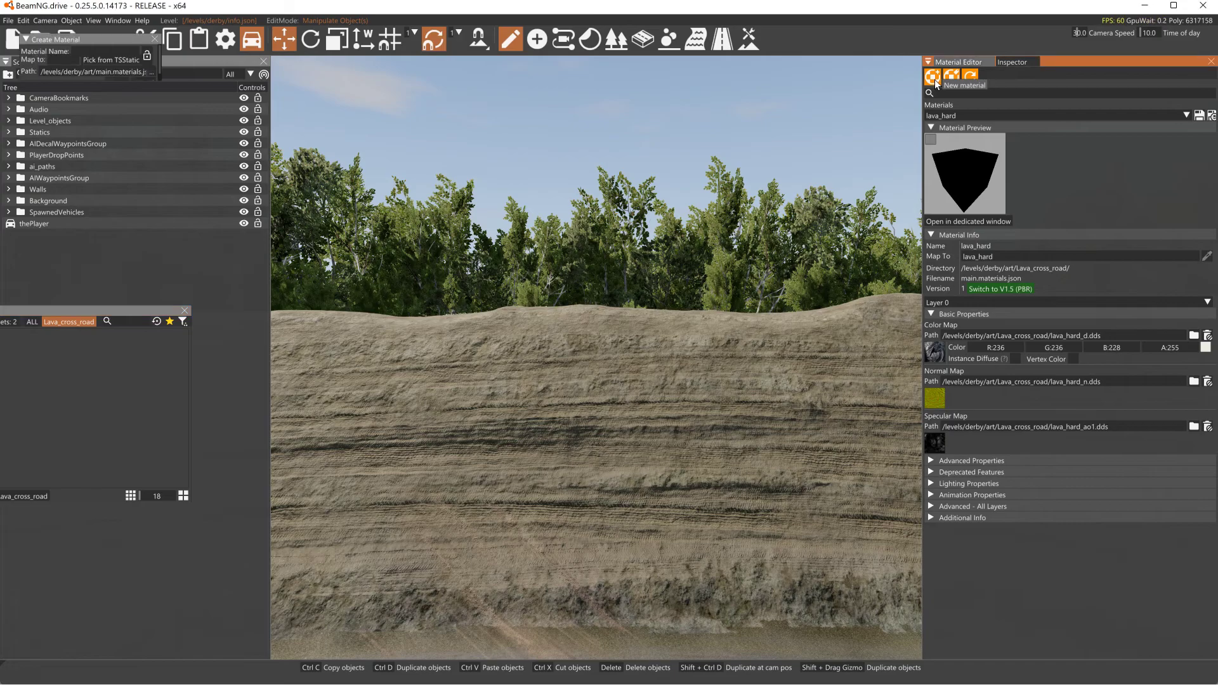
left_click_drag(88, 38, 365, 95)
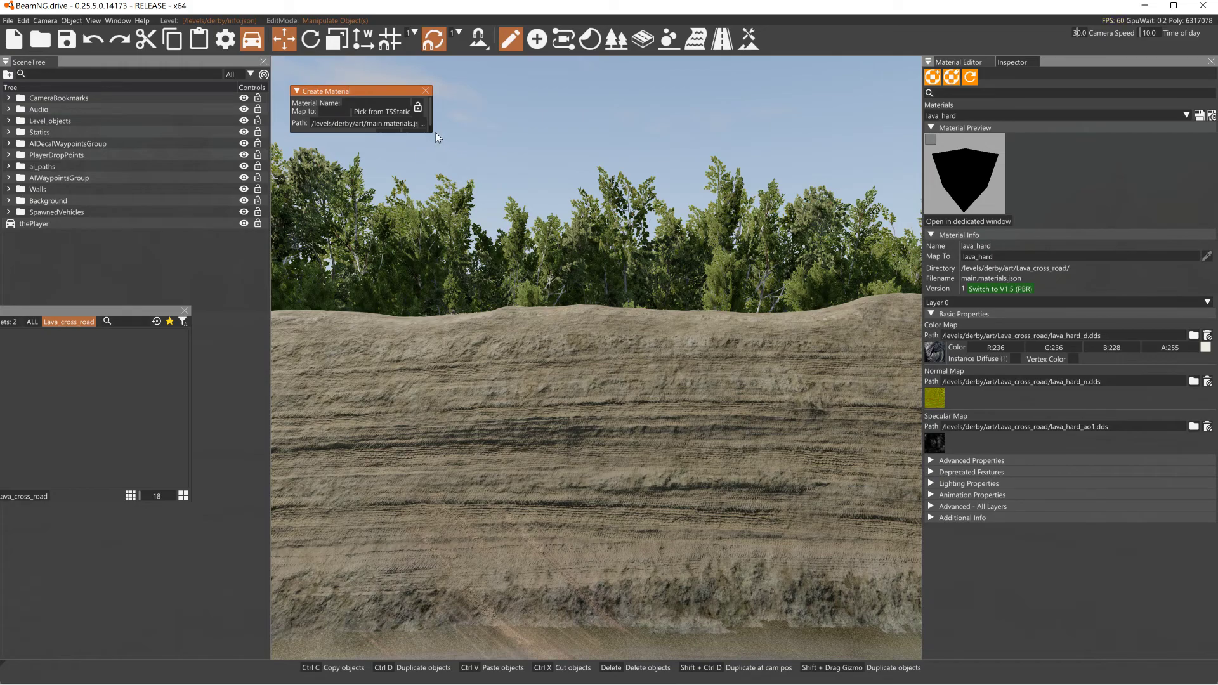
left_click_drag(432, 133, 558, 248)
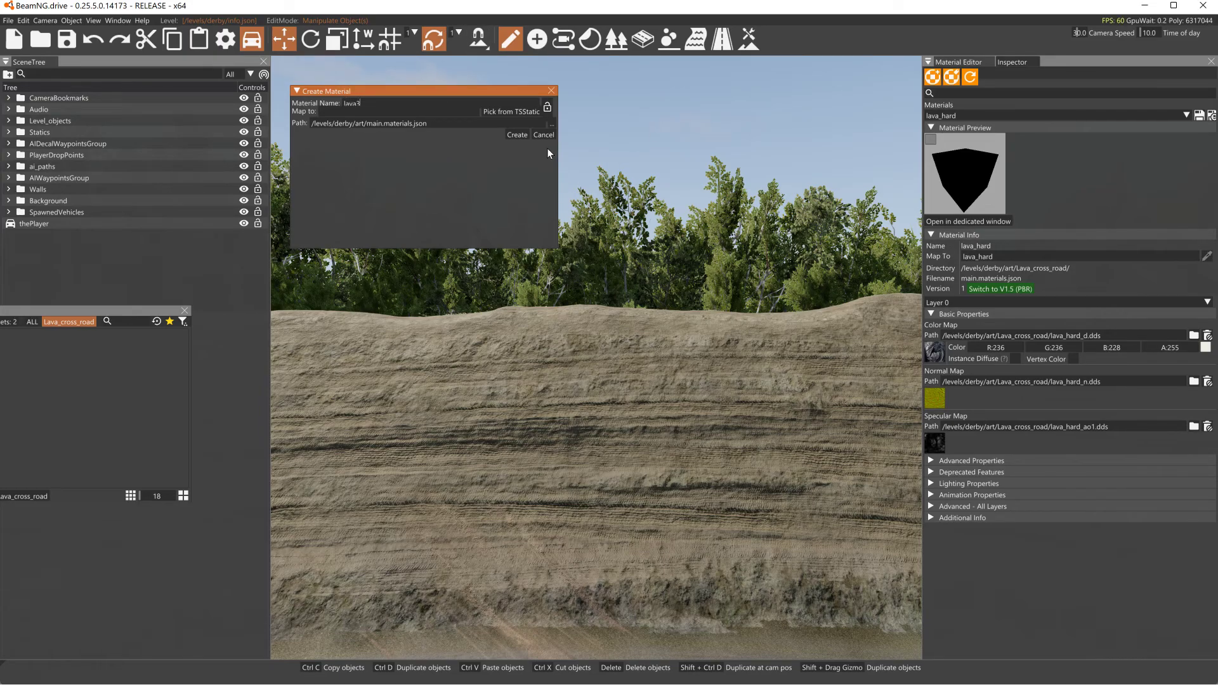
left_click(517, 135)
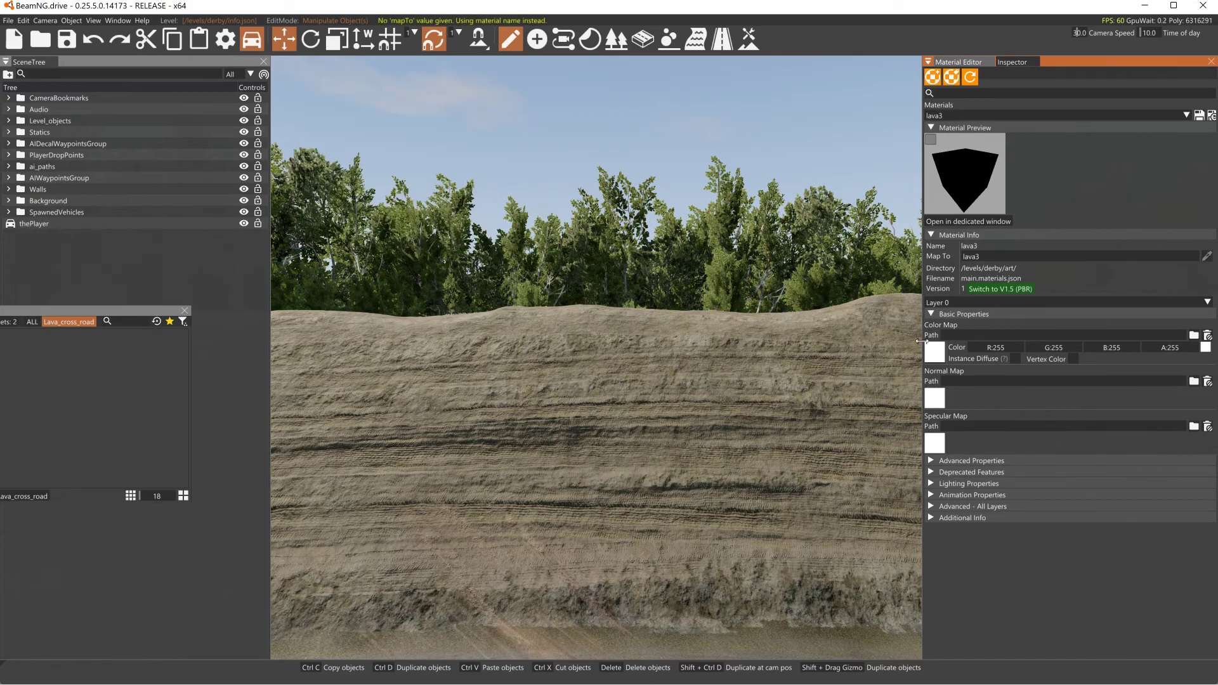
Assign diffuse.dds from the /levels/derby/art/lava3 folder as the lava3 material's color map.
left_click(936, 352)
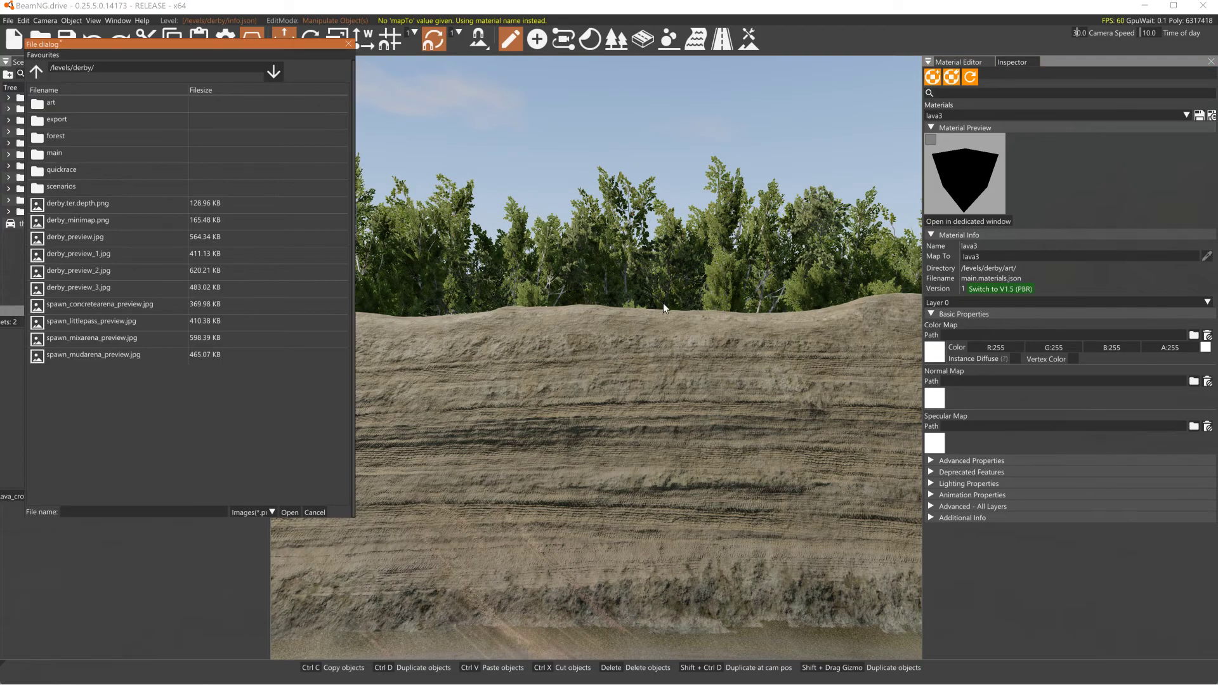
double_click(57, 104)
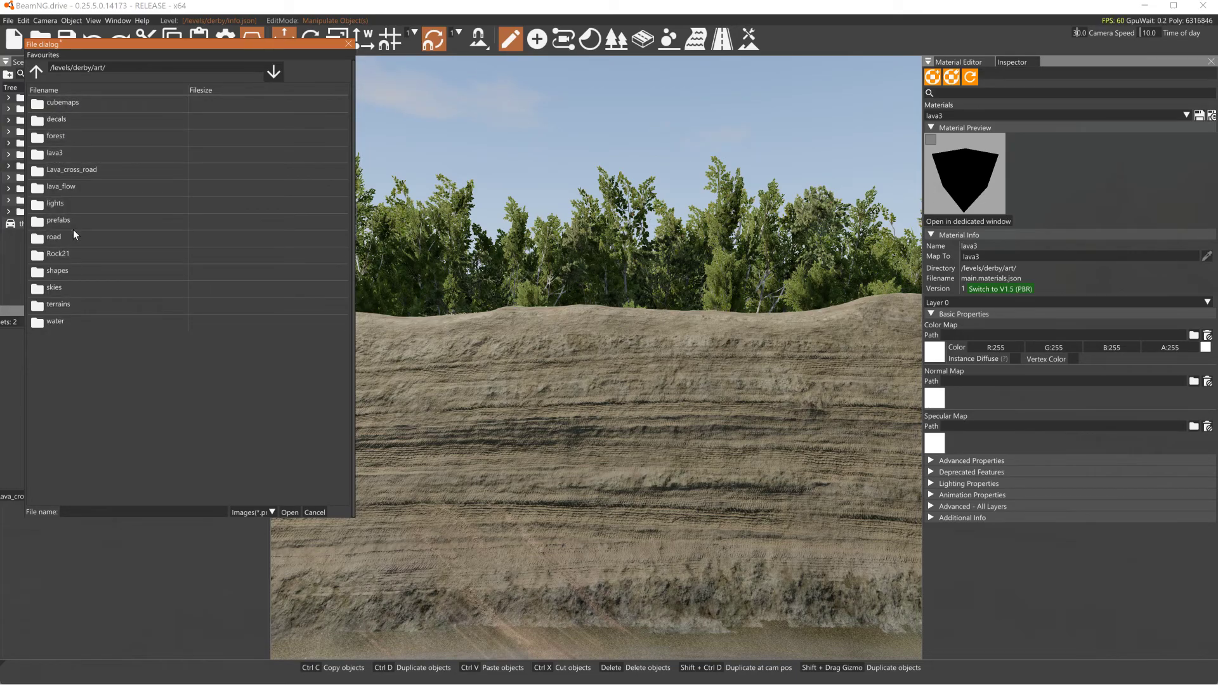
double_click(73, 155)
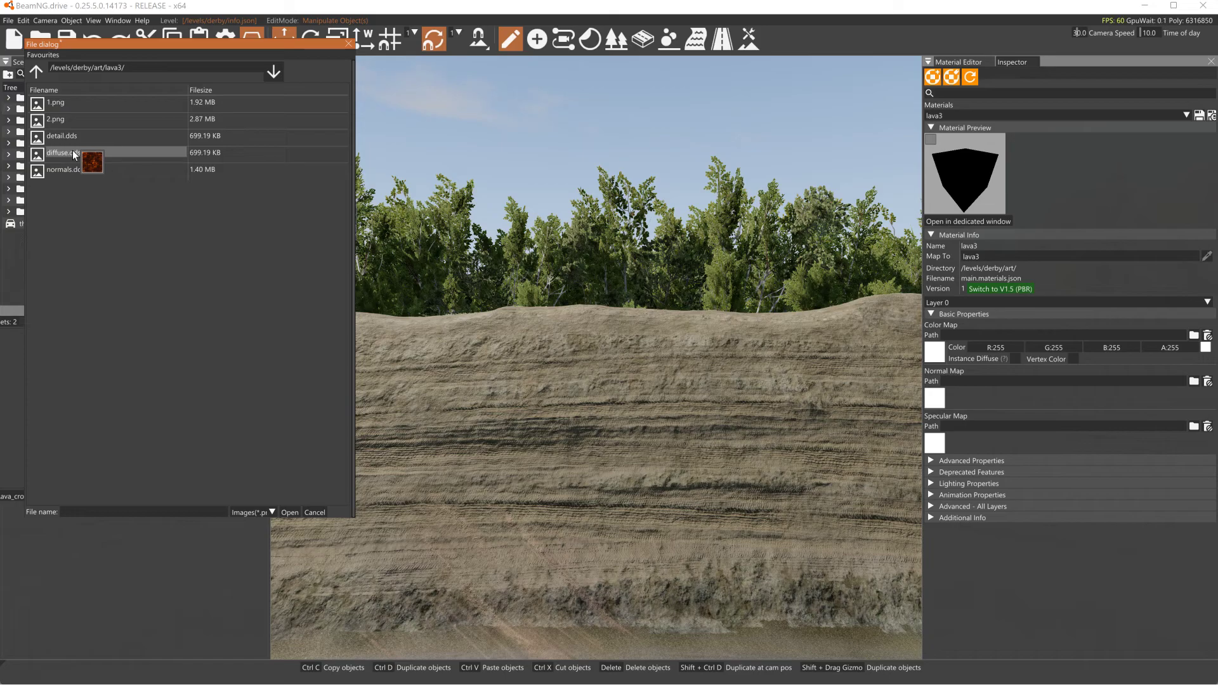
left_click(73, 155)
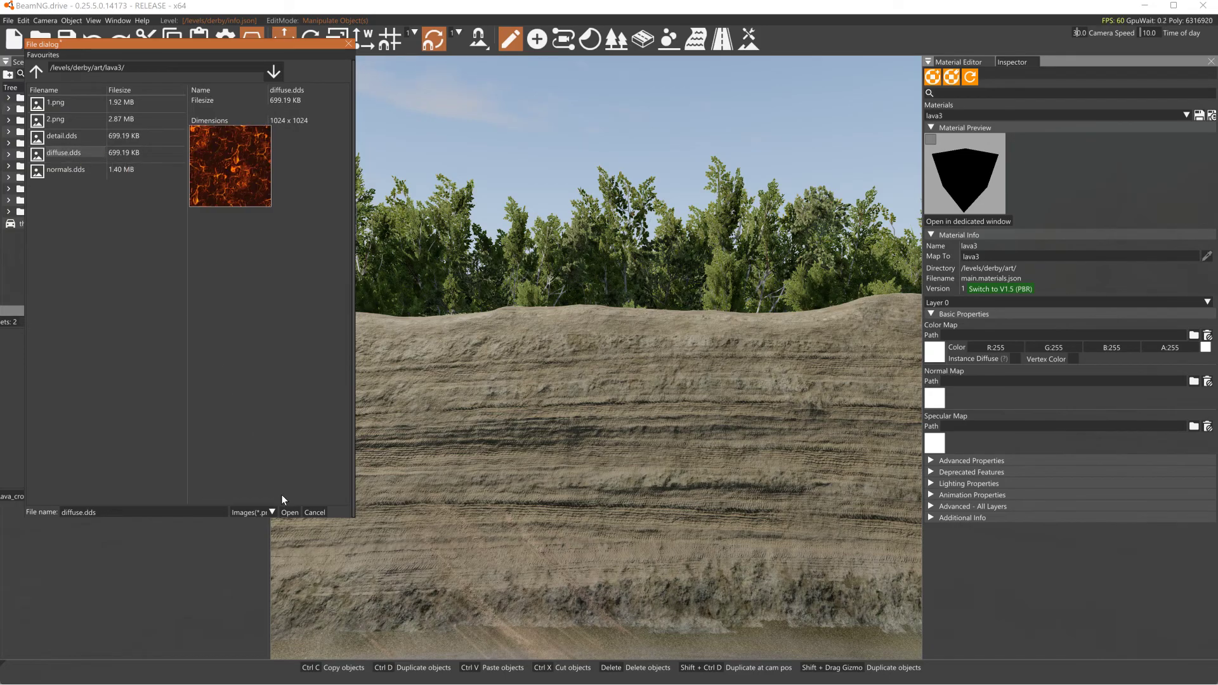
left_click(290, 512)
Assign normals.dds from the lava3 folder as the material's normal map.
left_click(932, 400)
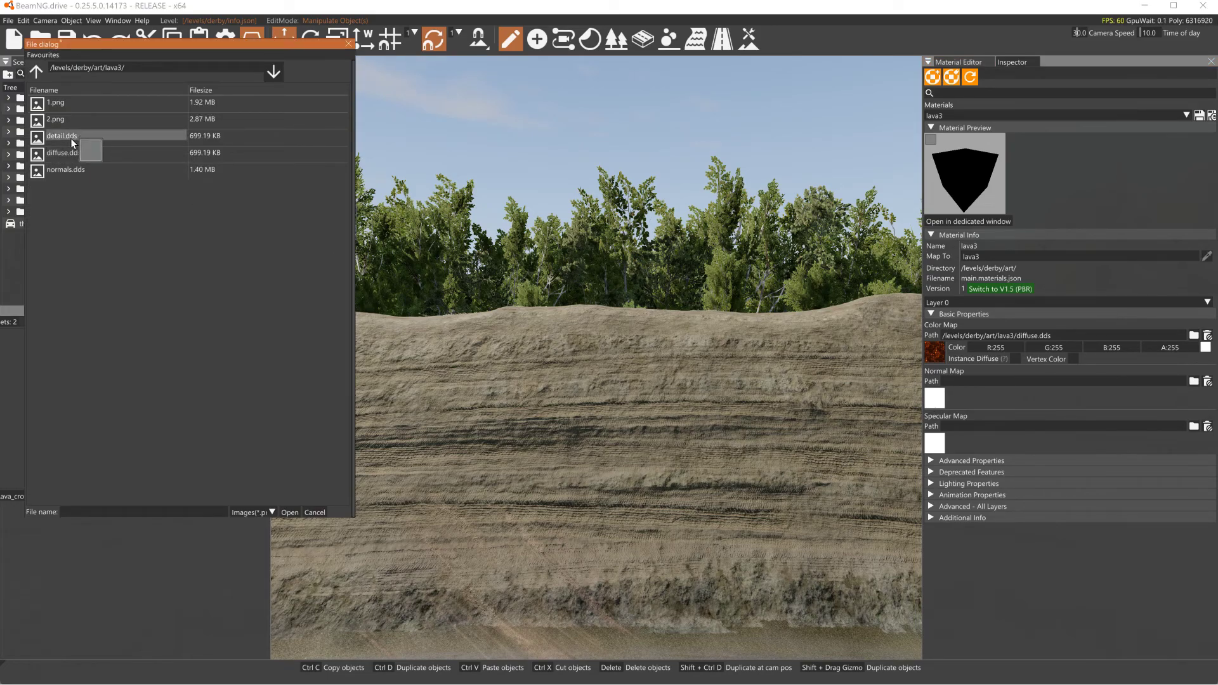
left_click(71, 169)
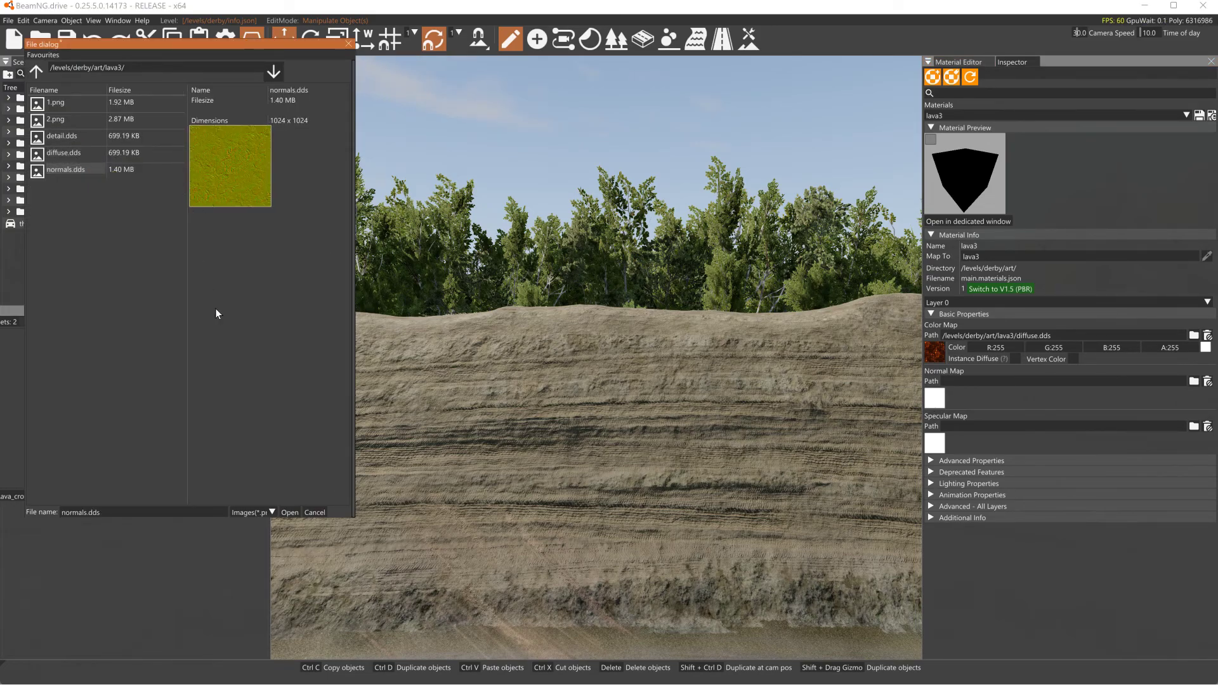
left_click(290, 512)
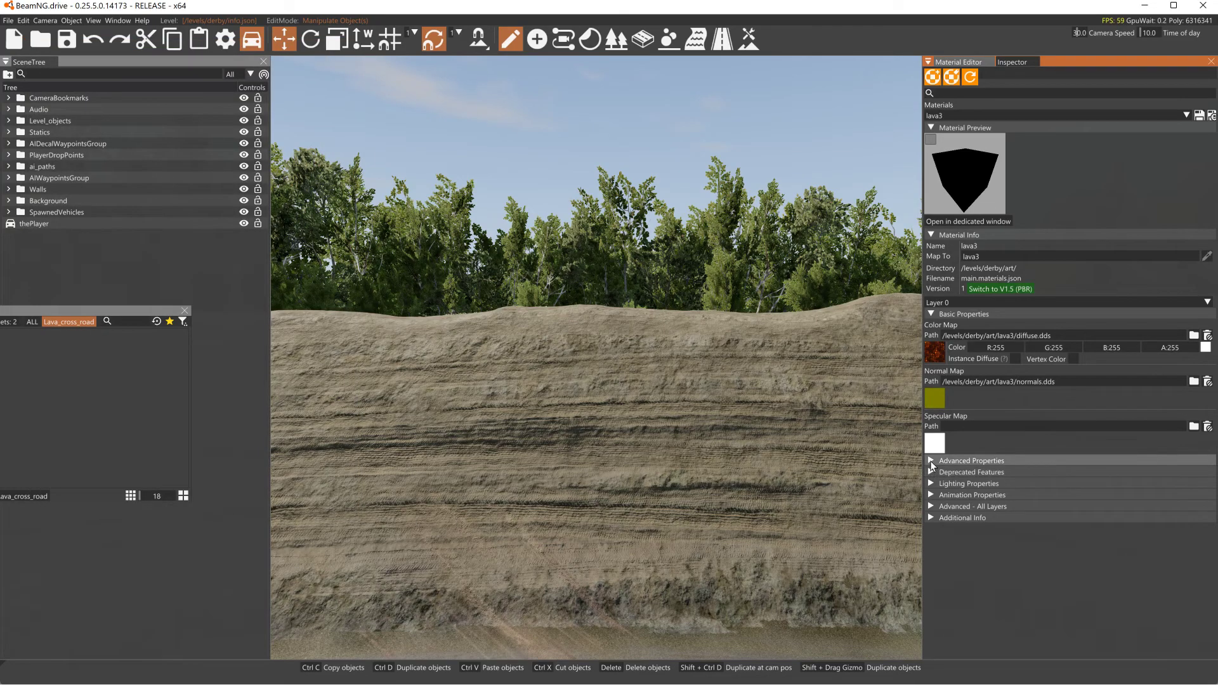
Assign detail.dds from the lava3 folder as the detail map in the material's advanced properties.
left_click(930, 460)
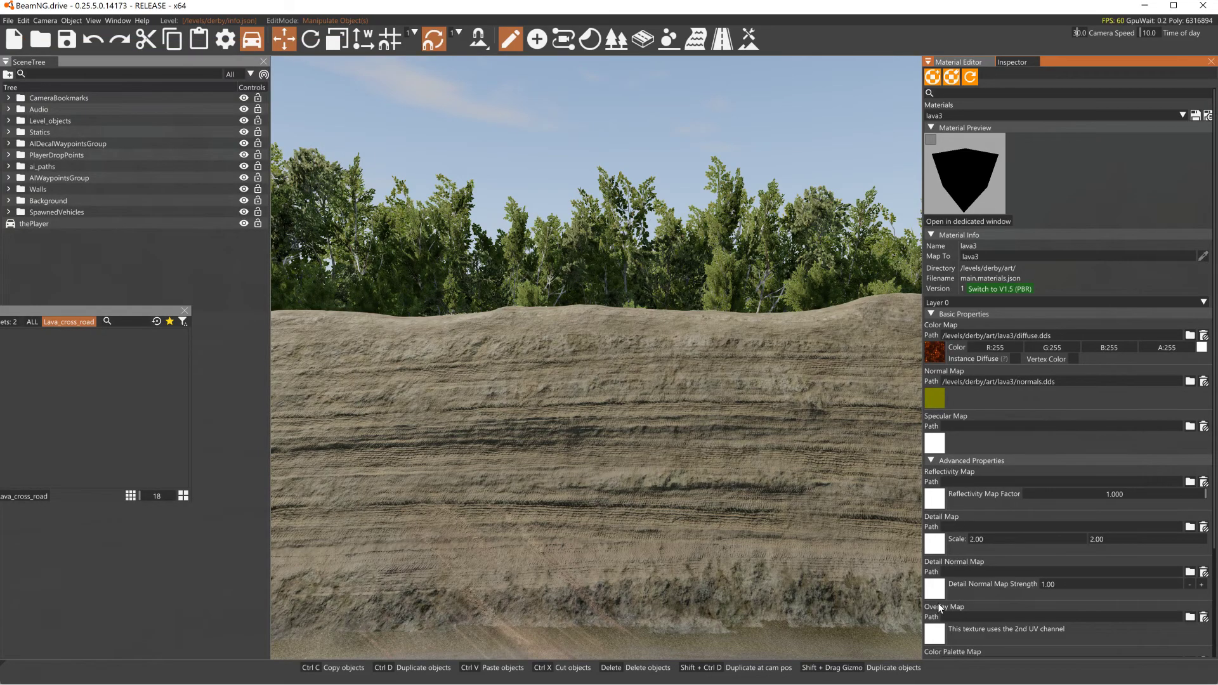
left_click(934, 544)
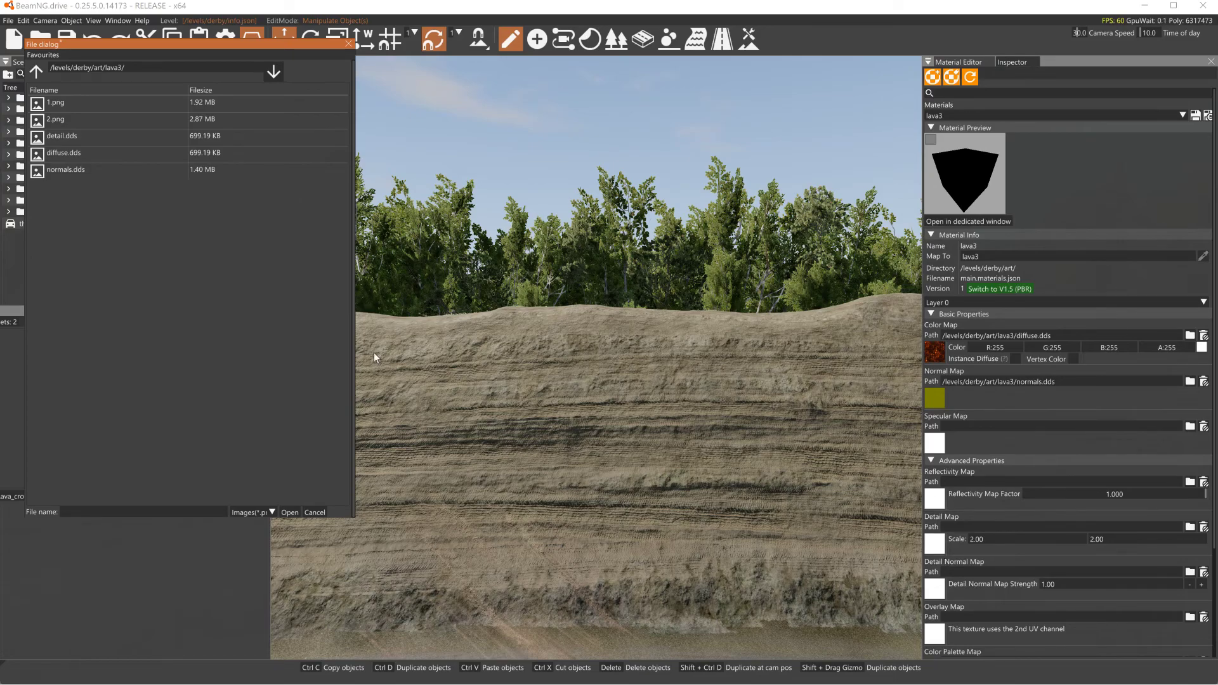
left_click(69, 142)
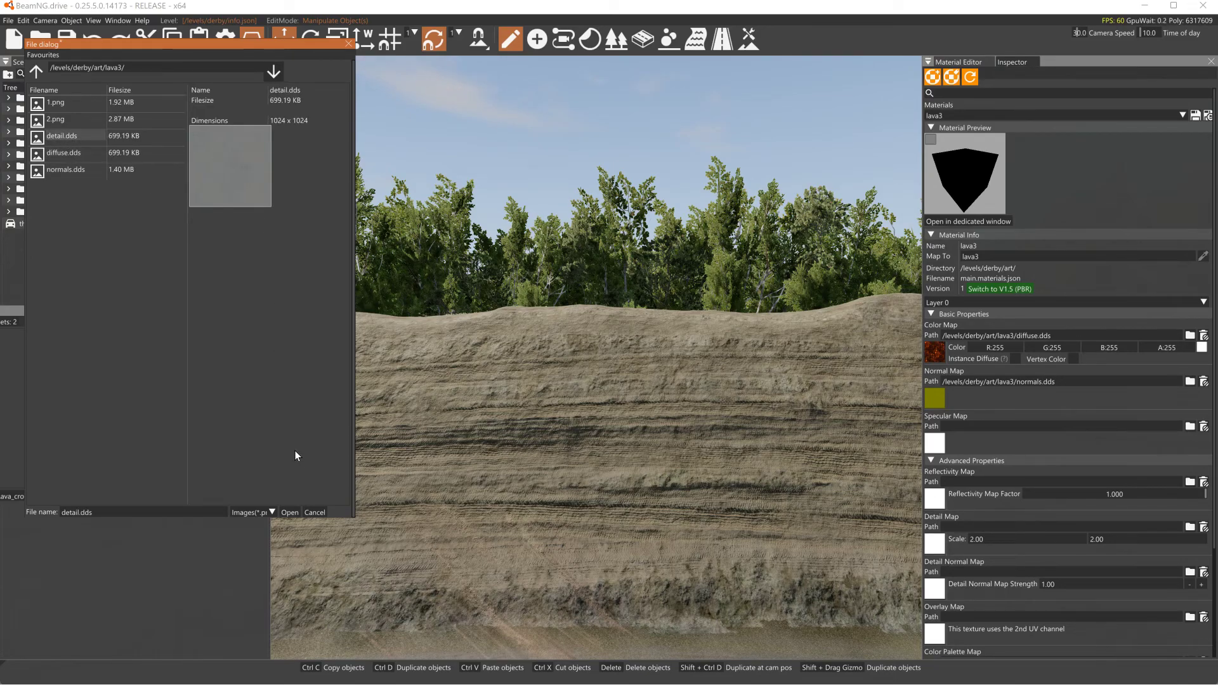
left_click(291, 512)
Enter RoadAndPath as material tag 0 and beamng as material tag 1 in the additional info.
scroll(979, 499, "down", 5)
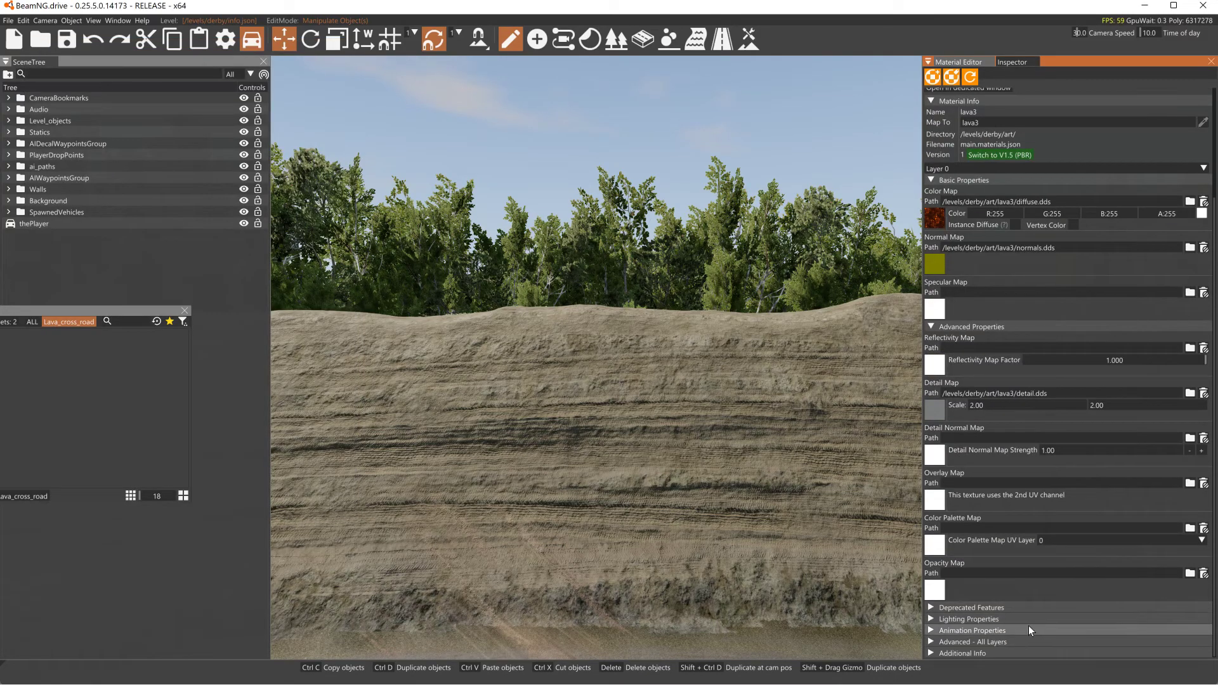
left_click(936, 652)
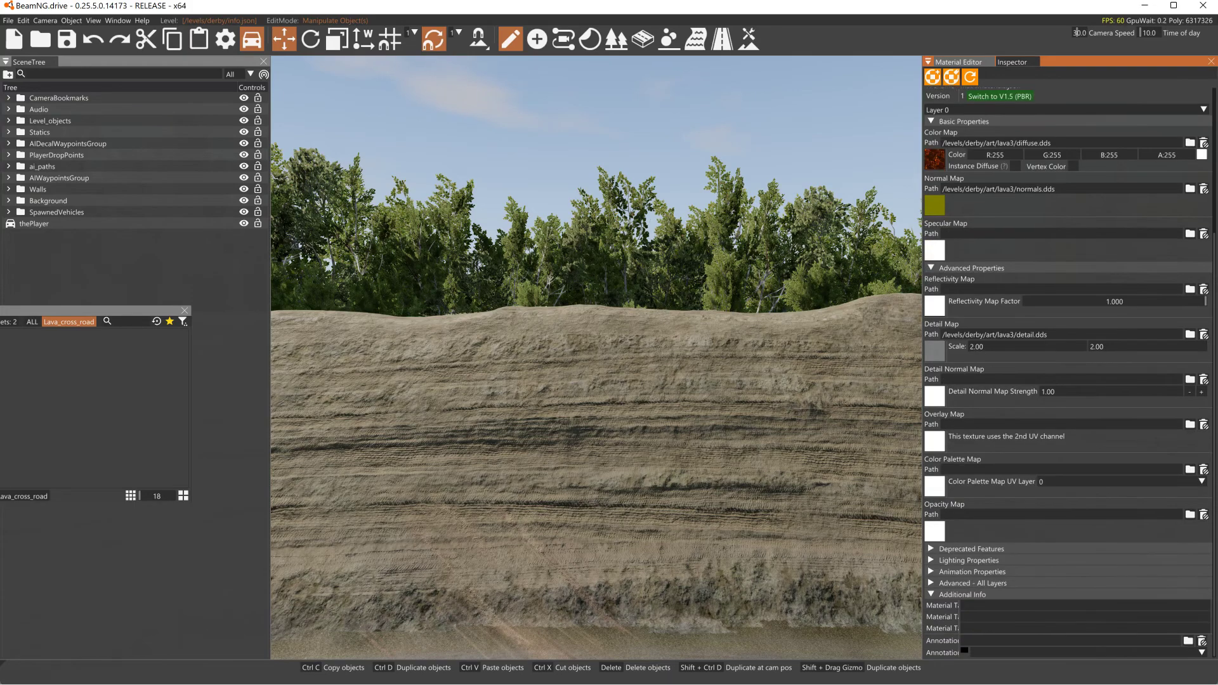
mouse_move(959, 602)
left_mouse_down()
mouse_move(1002, 607)
mouse_move(976, 609)
left_mouse_up()
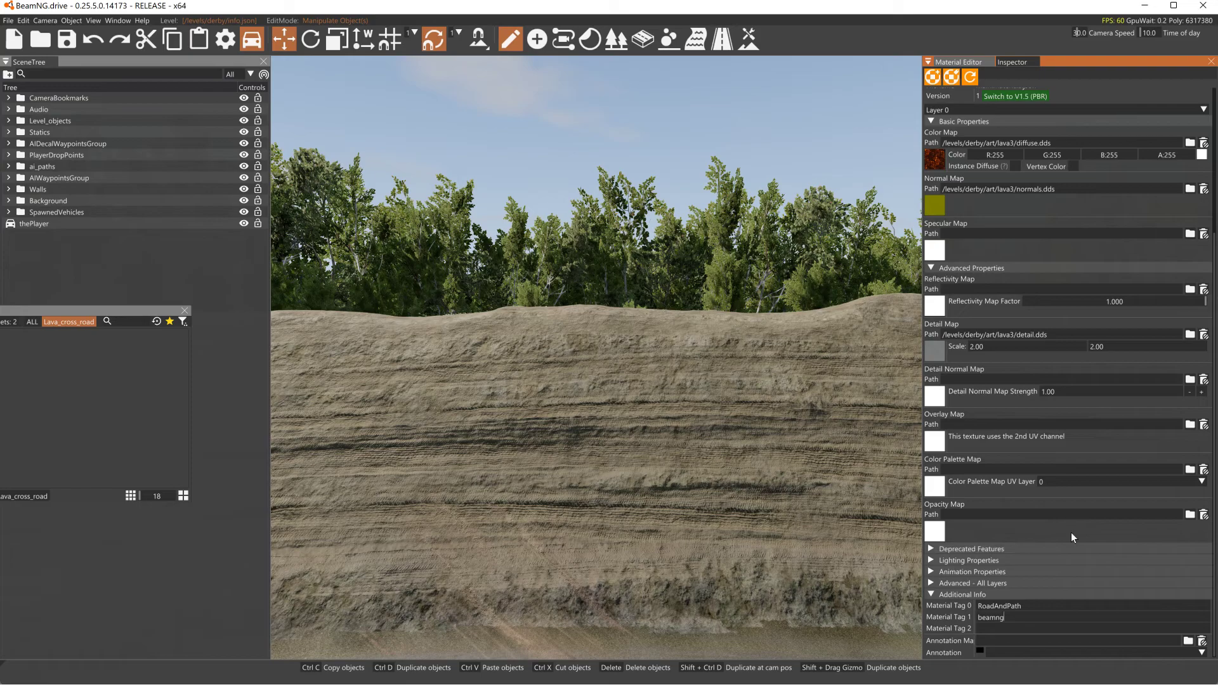
Enable Glow and Anisotropic filtering in the lava3 material's lighting properties.
left_click(930, 560)
scroll(939, 557, "down", 3)
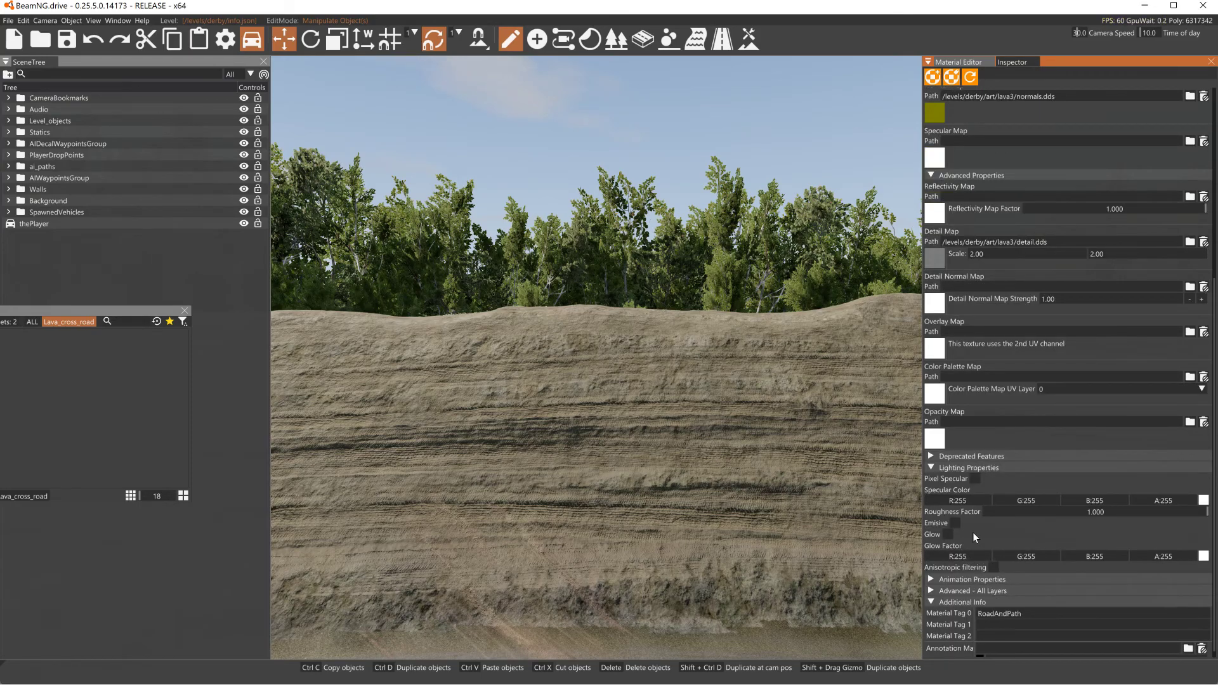
left_click(948, 535)
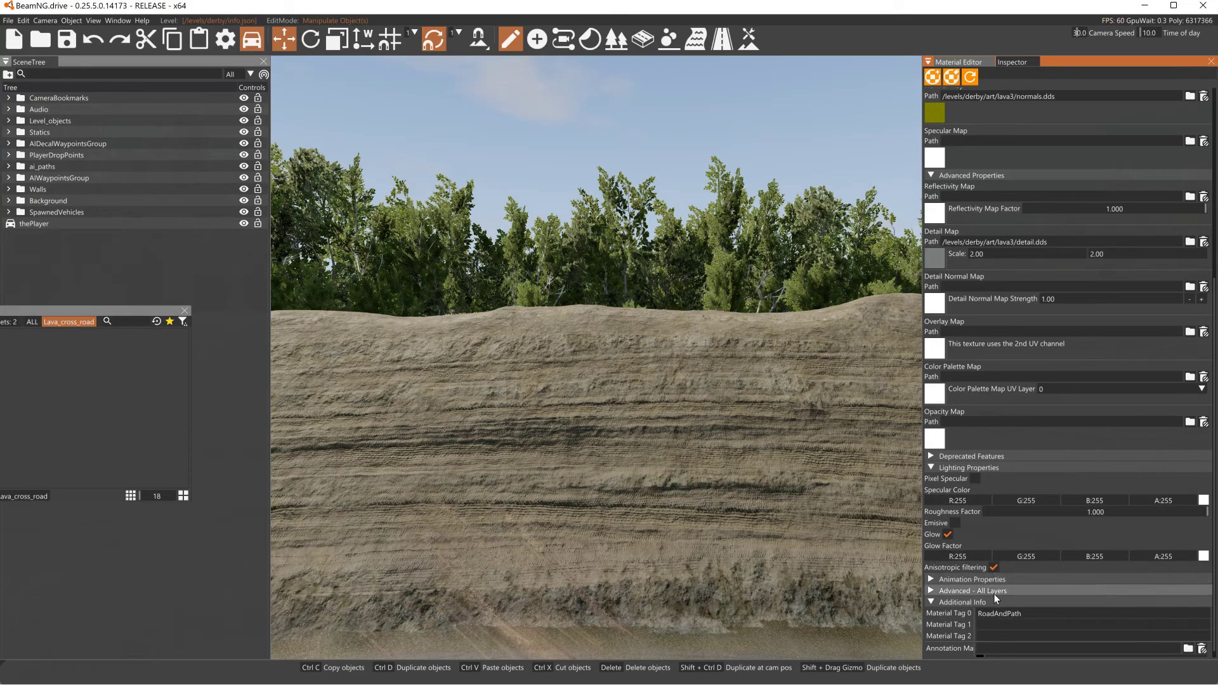
Save the lava3 material and switch the world editor to decal road editing.
scroll(1078, 482, "up", 5)
scroll(1091, 461, "up", 2)
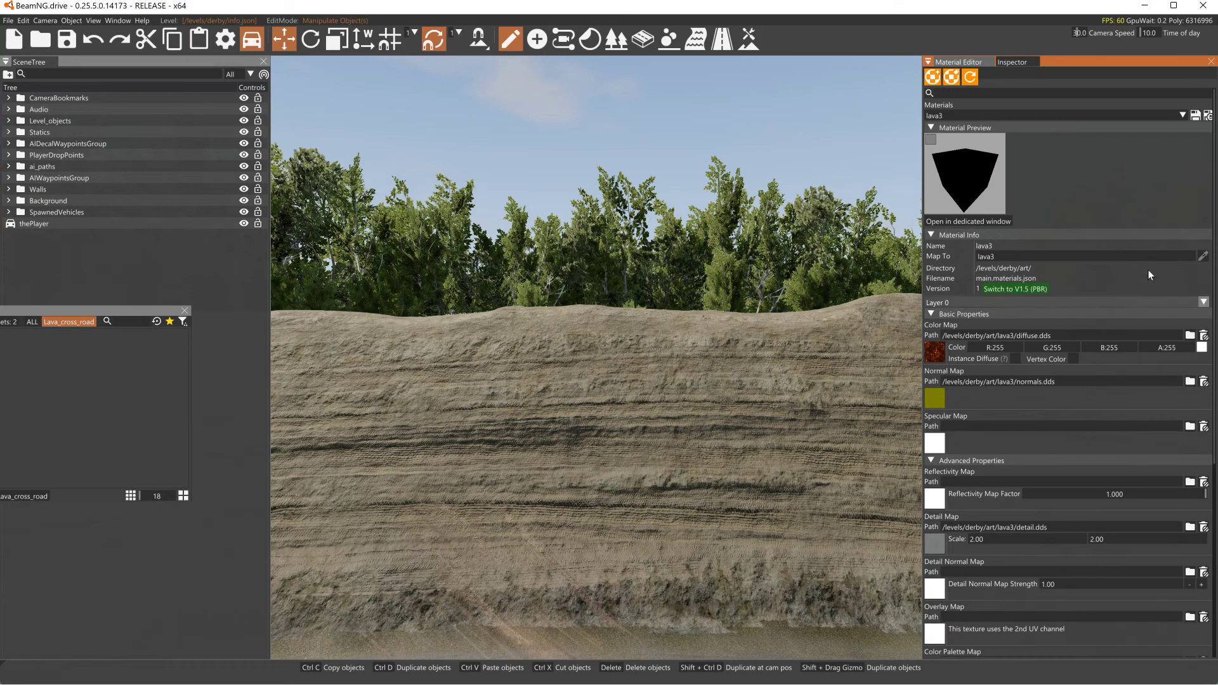
left_click(1200, 118)
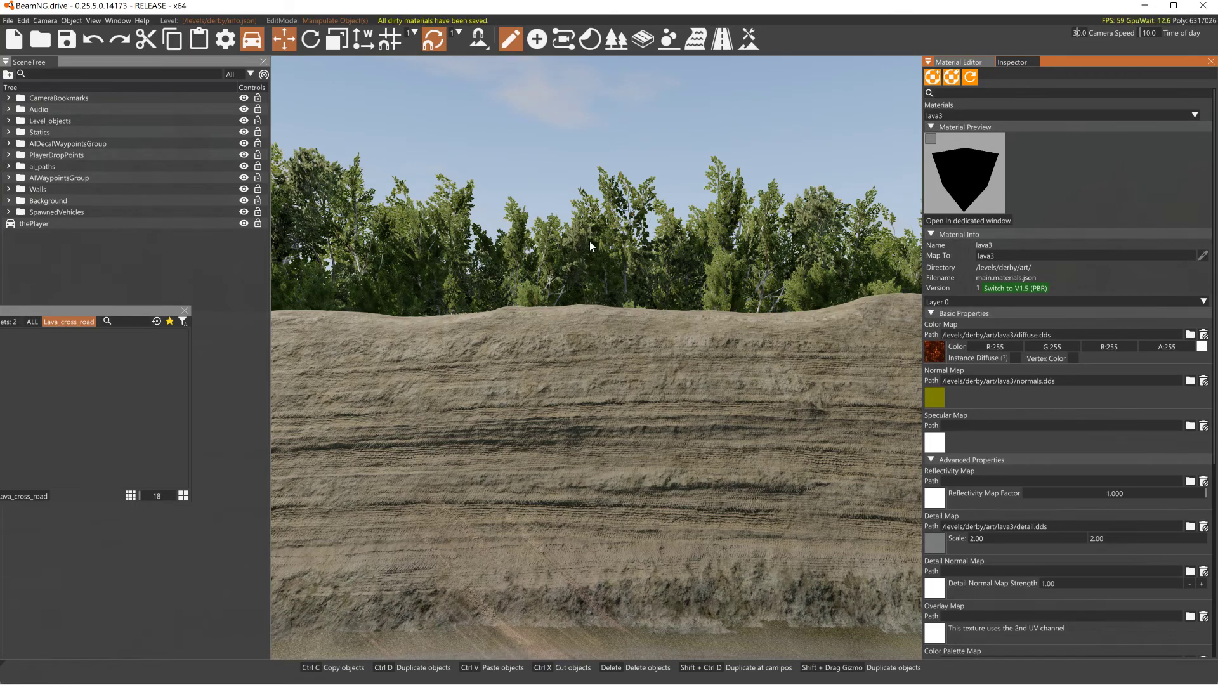
left_click(721, 39)
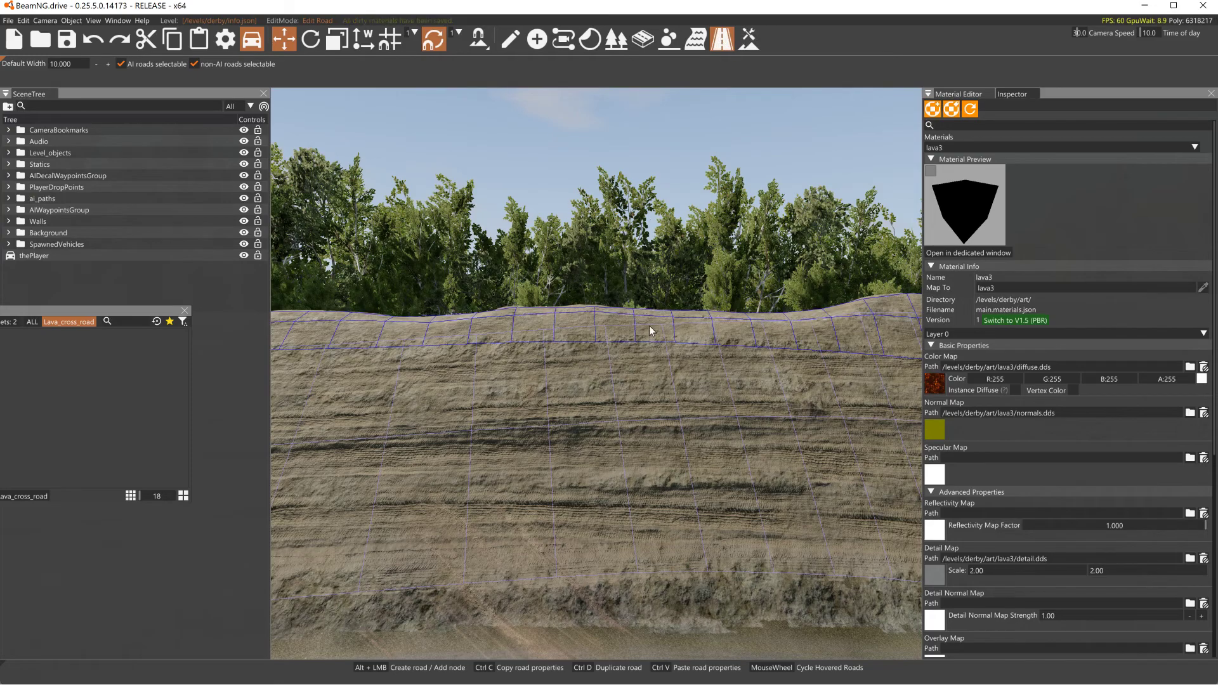
left_click(595, 305, "alt")
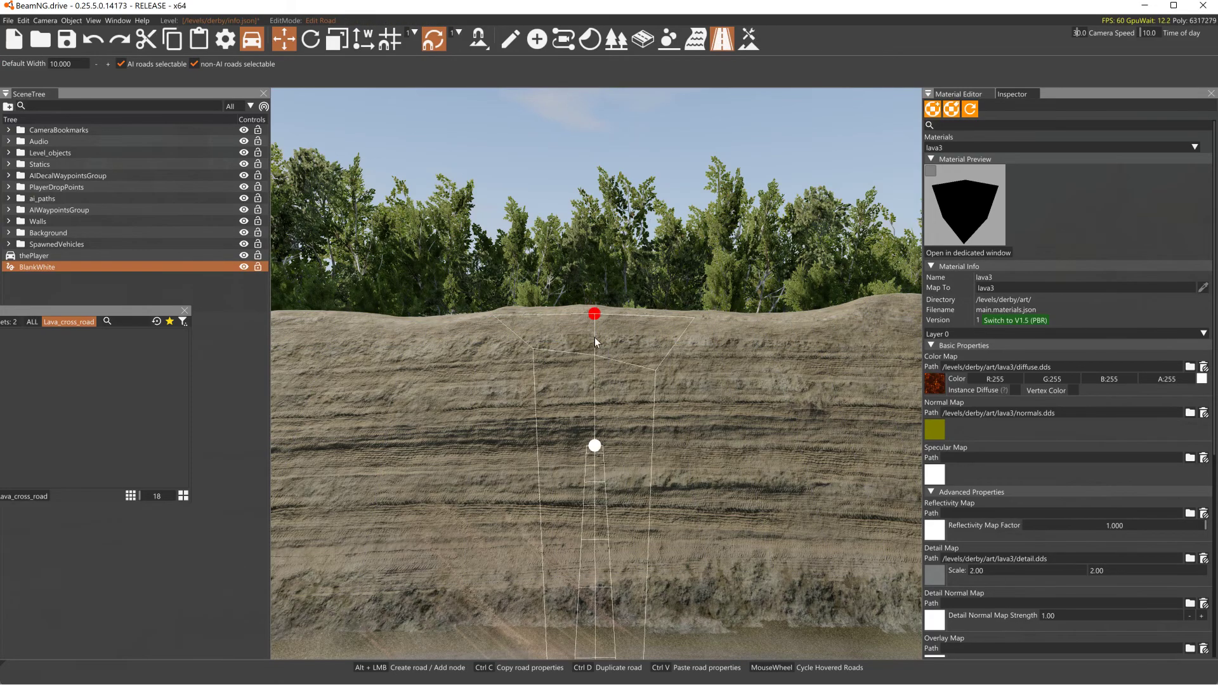
left_click(593, 322, "alt")
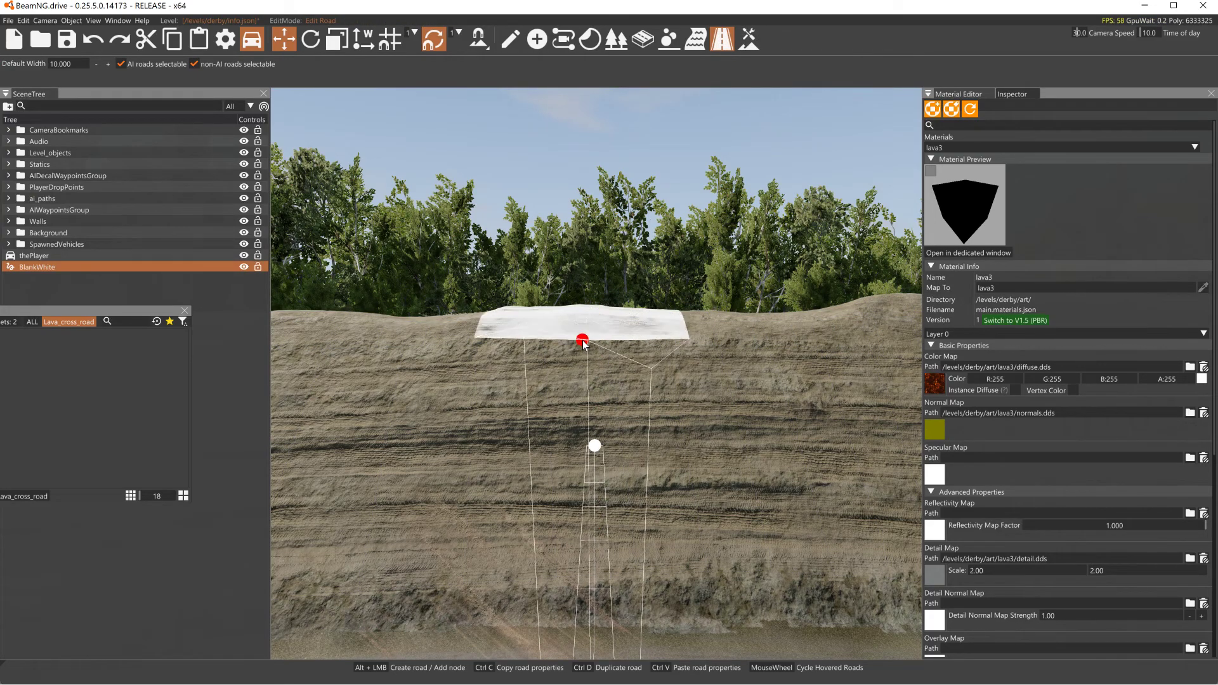
left_click(575, 657, "alt")
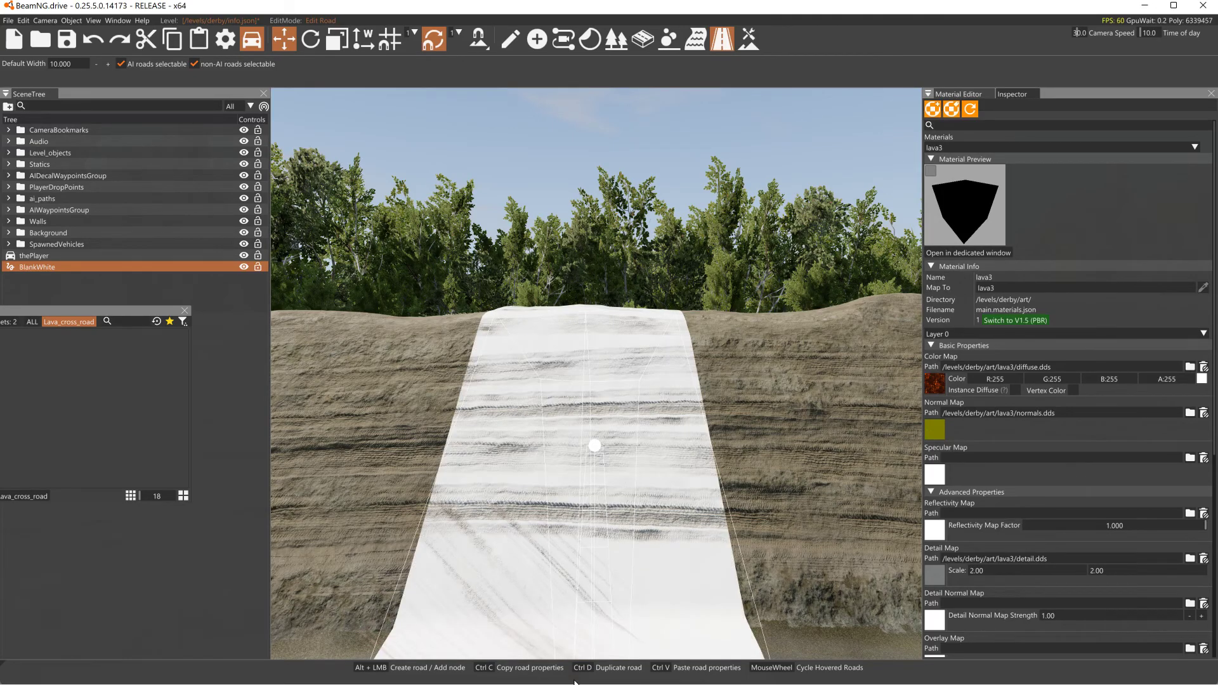
key("Delete")
Draw a decal road about 113 m long from the near grass across the track to the top of the embankment.
mouse_move(717, 471)
right_mouse_down()
mouse_move(717, 558)
mouse_move(717, 470)
right_mouse_up()
key("s")
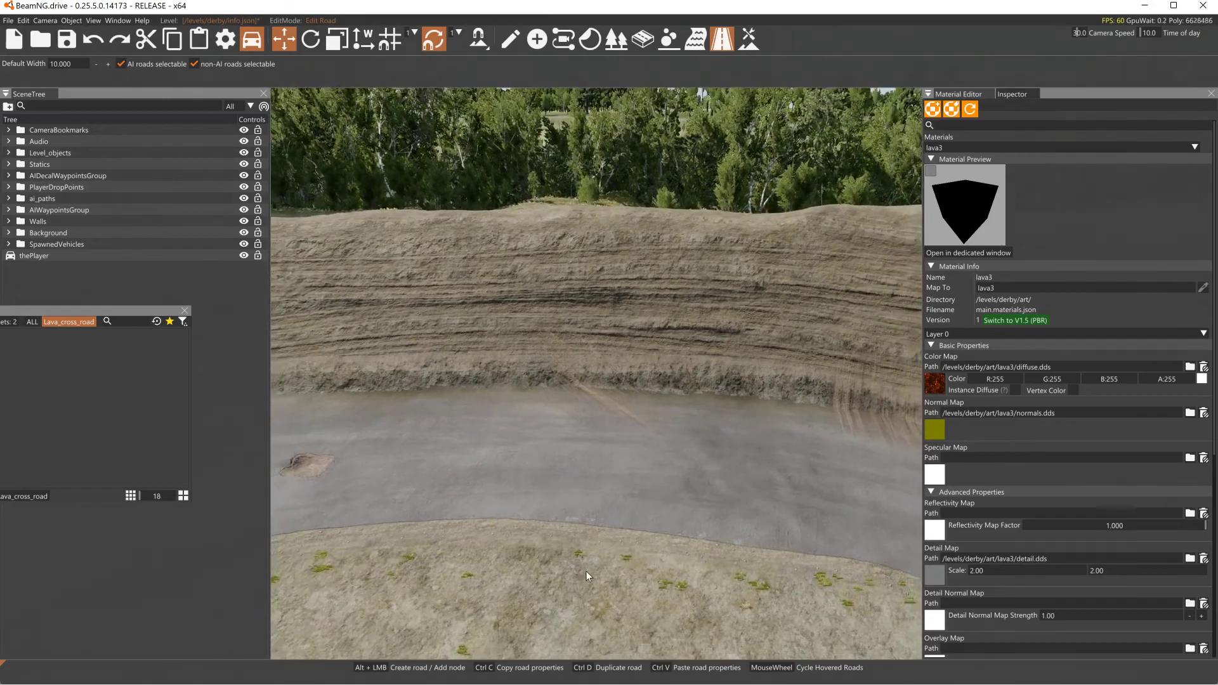
left_click(577, 610, "alt")
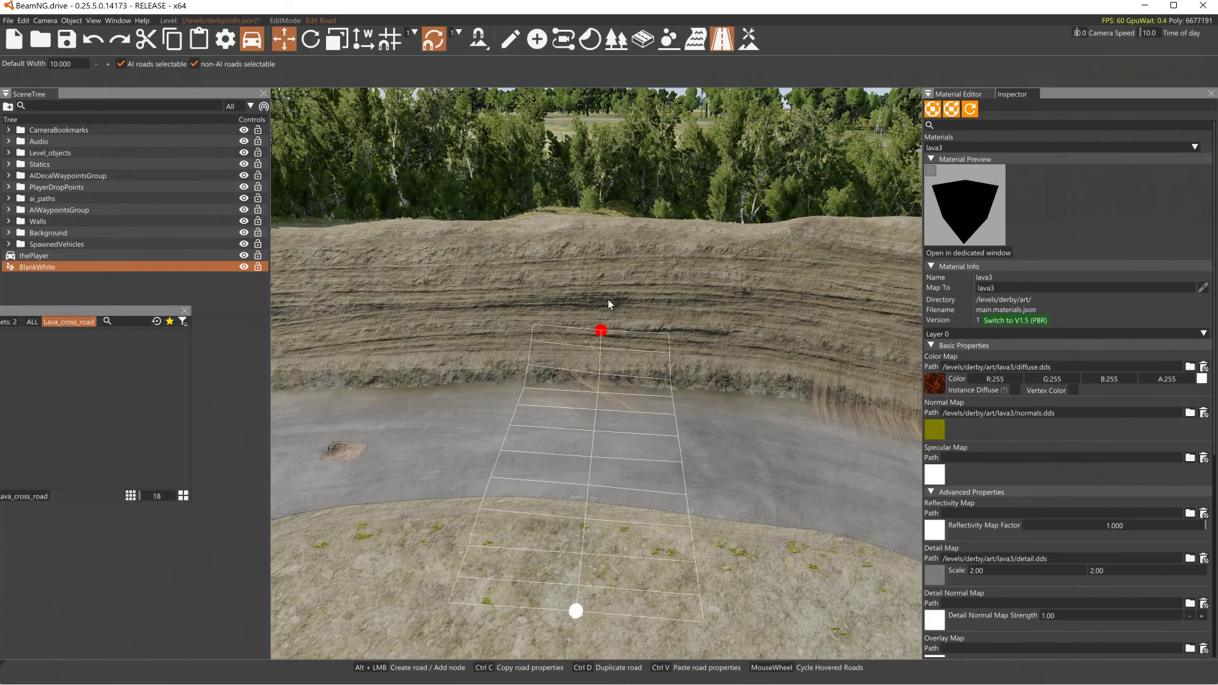
left_click(607, 210, "alt")
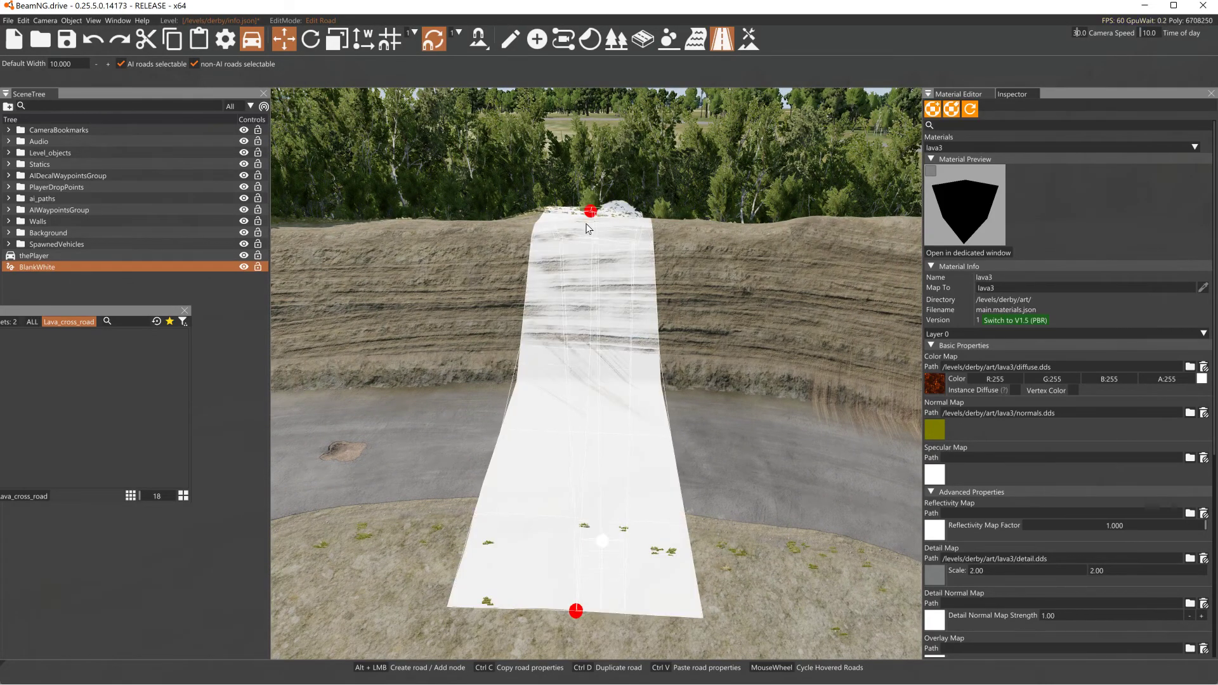
Assign the lava3 material to the new decal road and set its render priority to 1.
left_click(1011, 95)
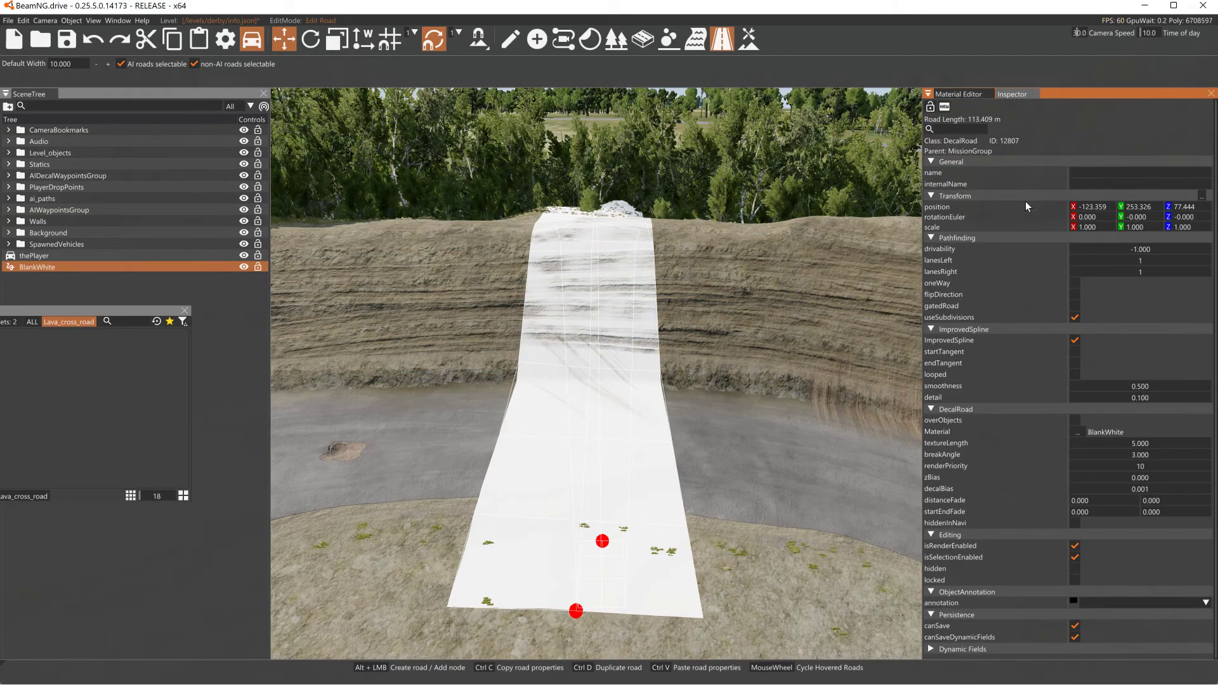
left_click(1080, 436)
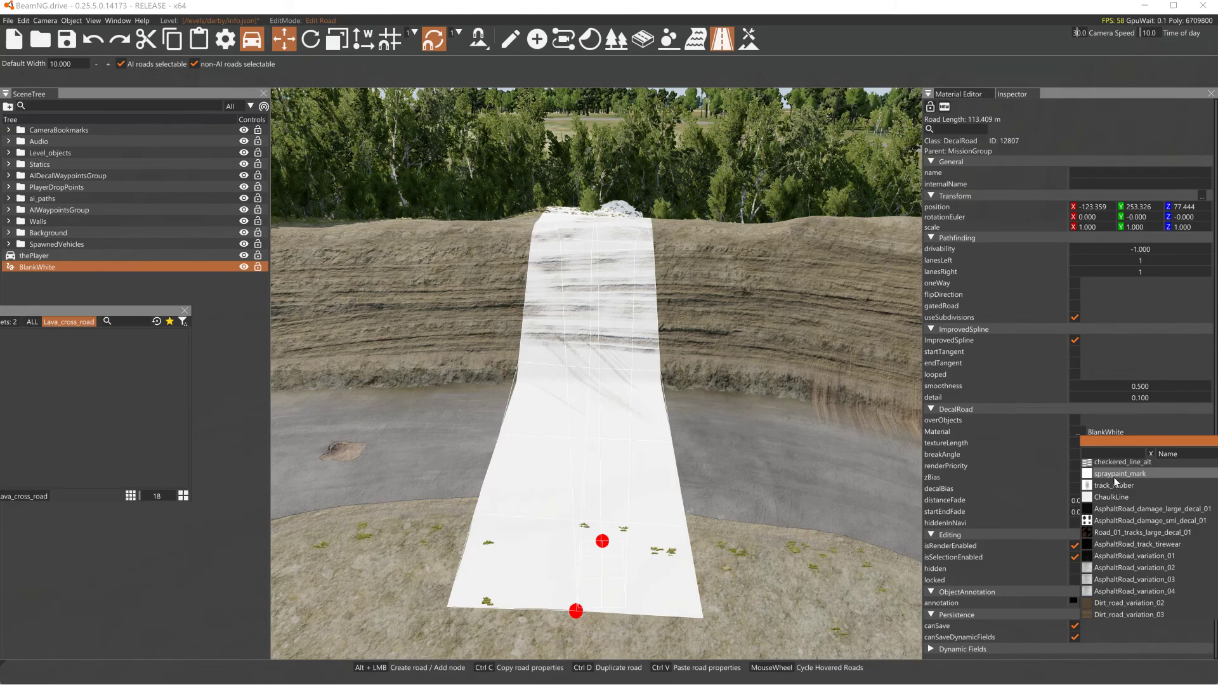
scroll(1121, 479, "down", 5)
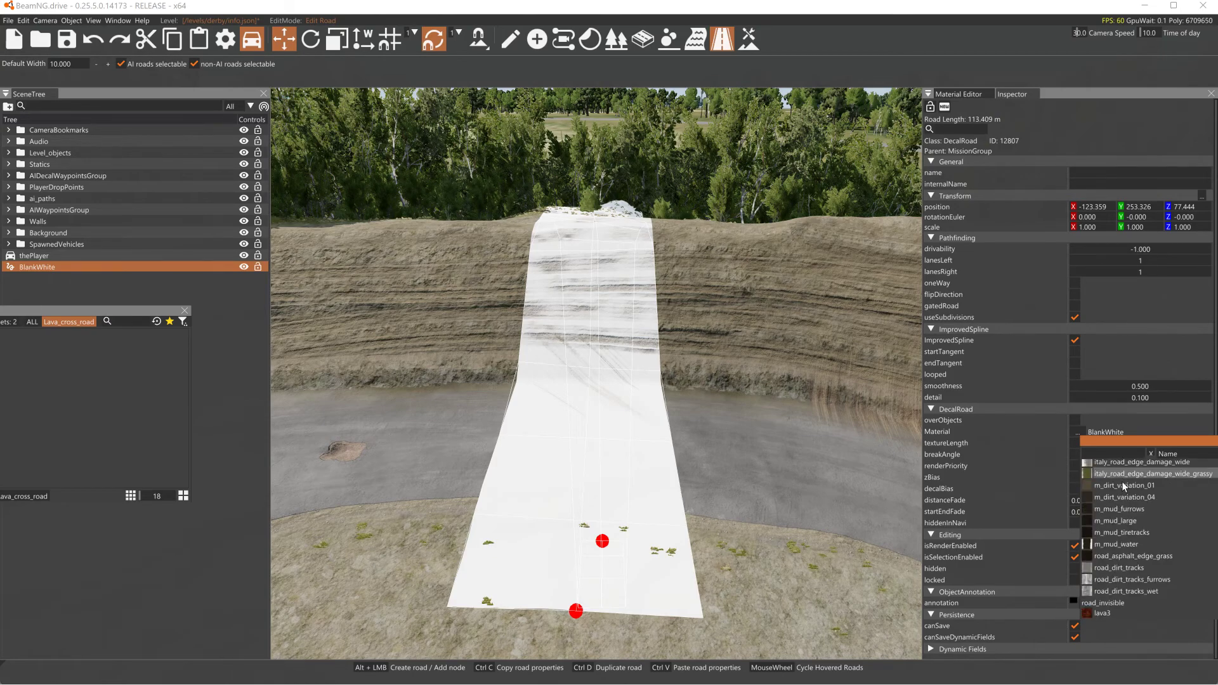
left_click(1099, 613)
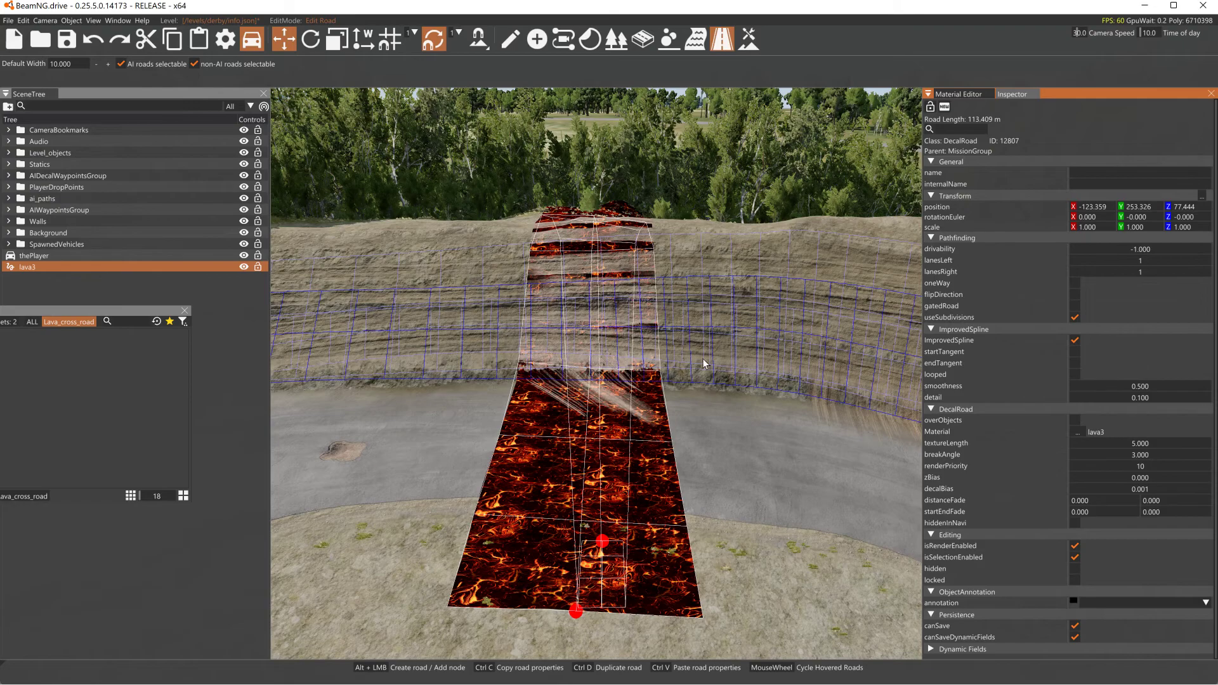
left_click_drag(1126, 466, 1114, 466)
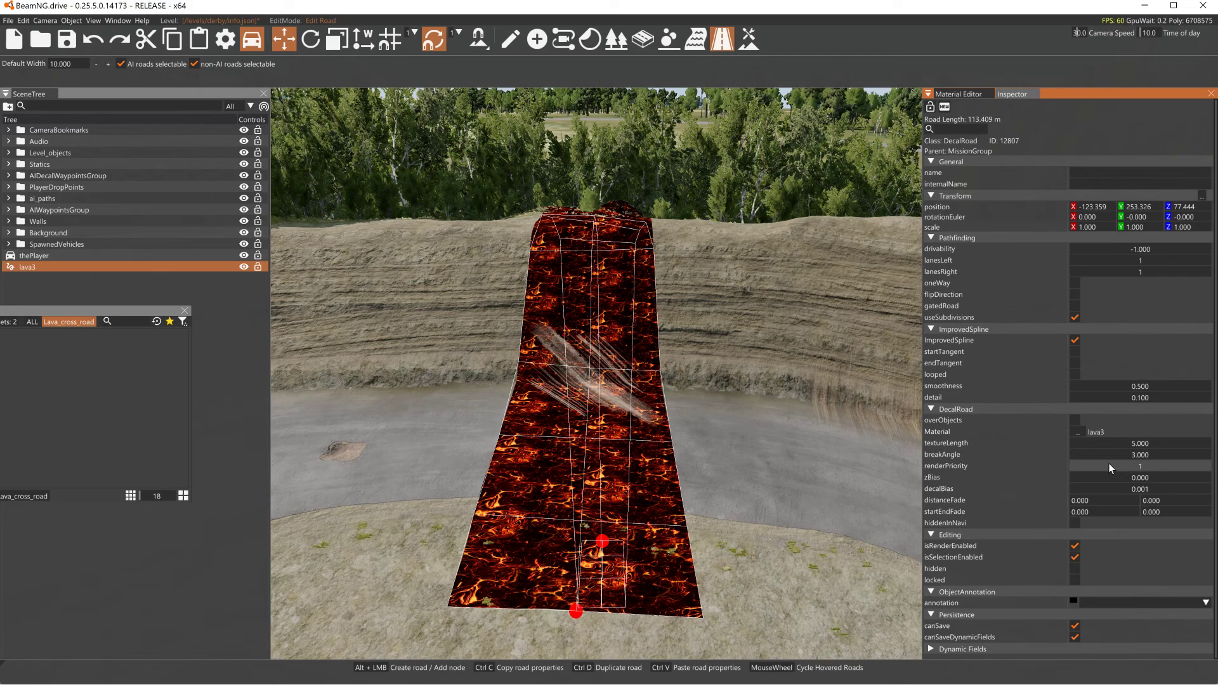
Set the lava3 decal road's texture length to 20.6 so the lava pattern stretches along the road.
left_click_drag(1121, 442, 1197, 448)
left_click_drag(1109, 442, 1079, 440)
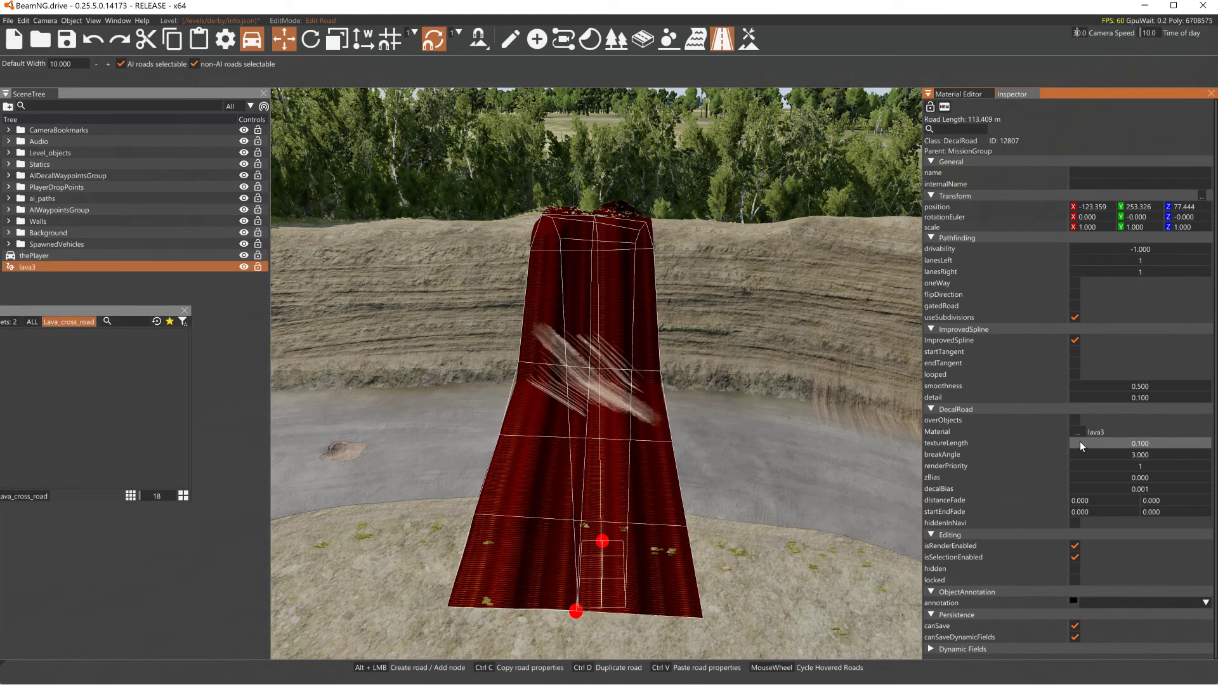
key("ctrl+z")
mouse_move(1150, 447)
left_mouse_down()
mouse_move(1161, 449)
mouse_move(1145, 448)
left_mouse_up()
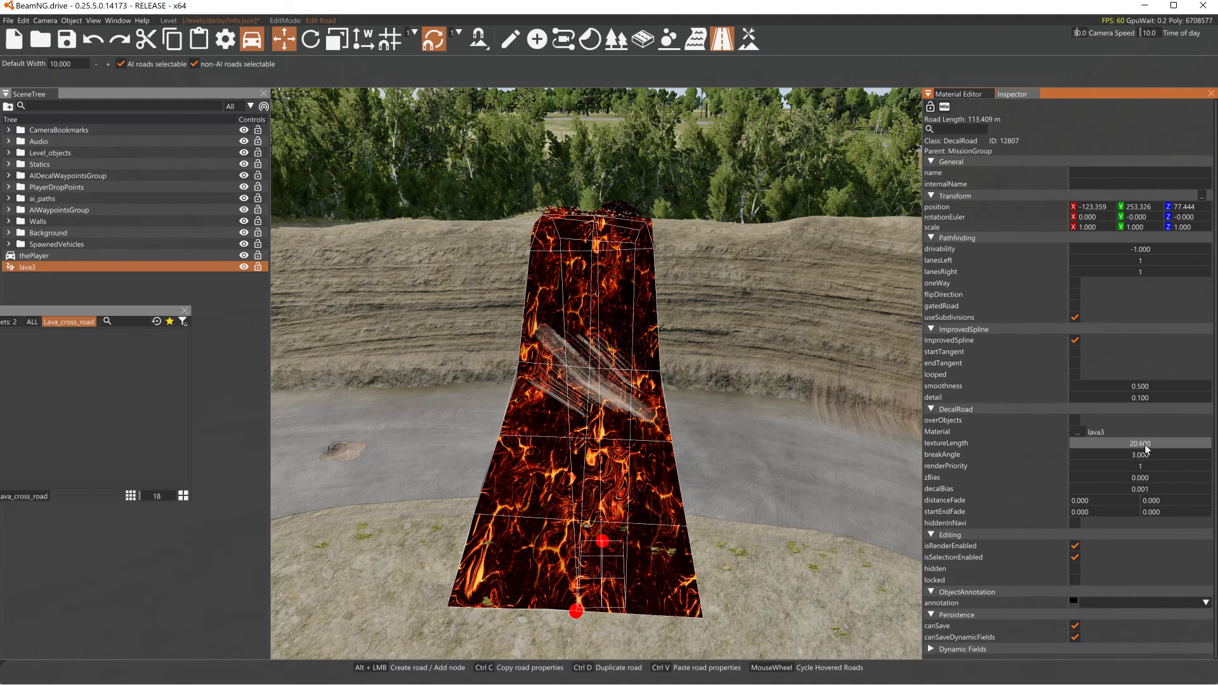
Try to animate the lava3 material by enabling Scroll Animation with V about 0.05 and a scroll speed of 1.
left_click(963, 96)
scroll(1006, 547, "down", 5)
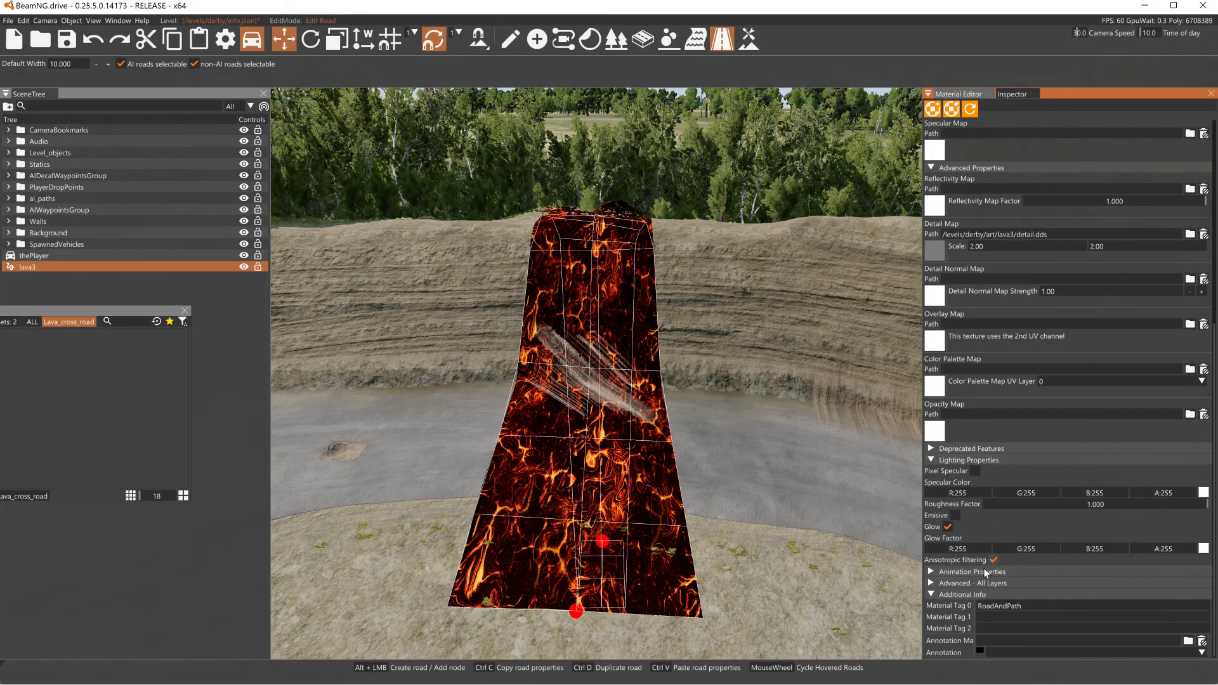
left_click(931, 572)
scroll(1027, 571, "down", 3)
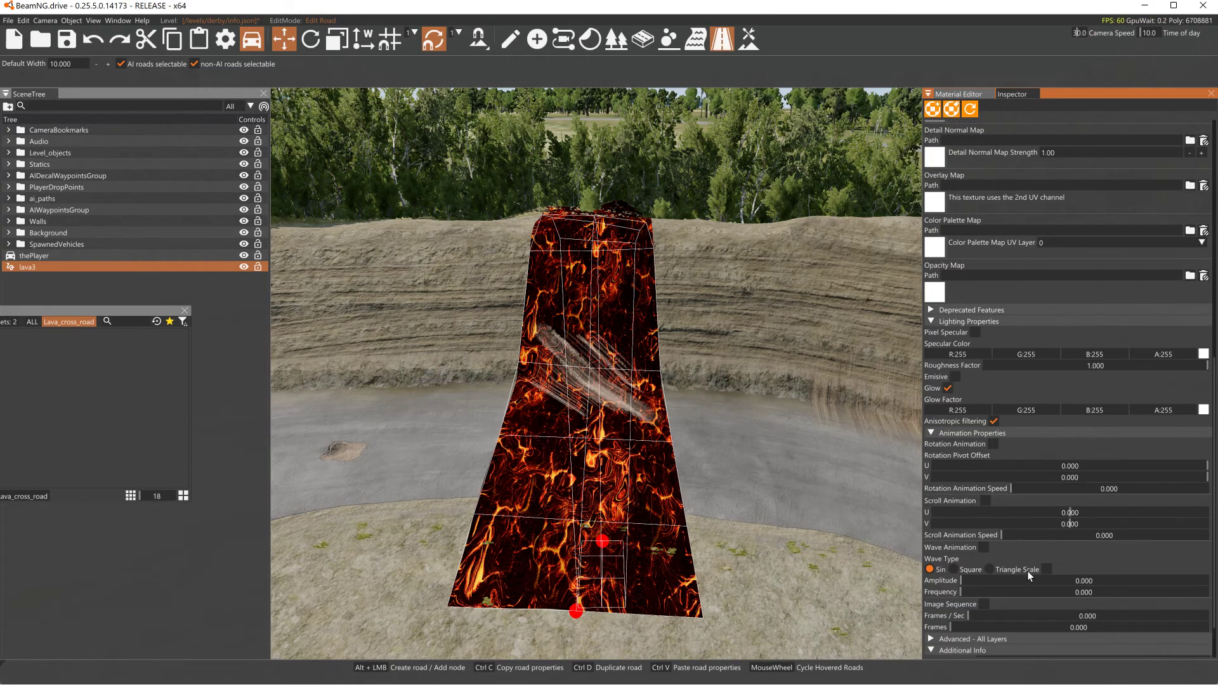
left_click(985, 502)
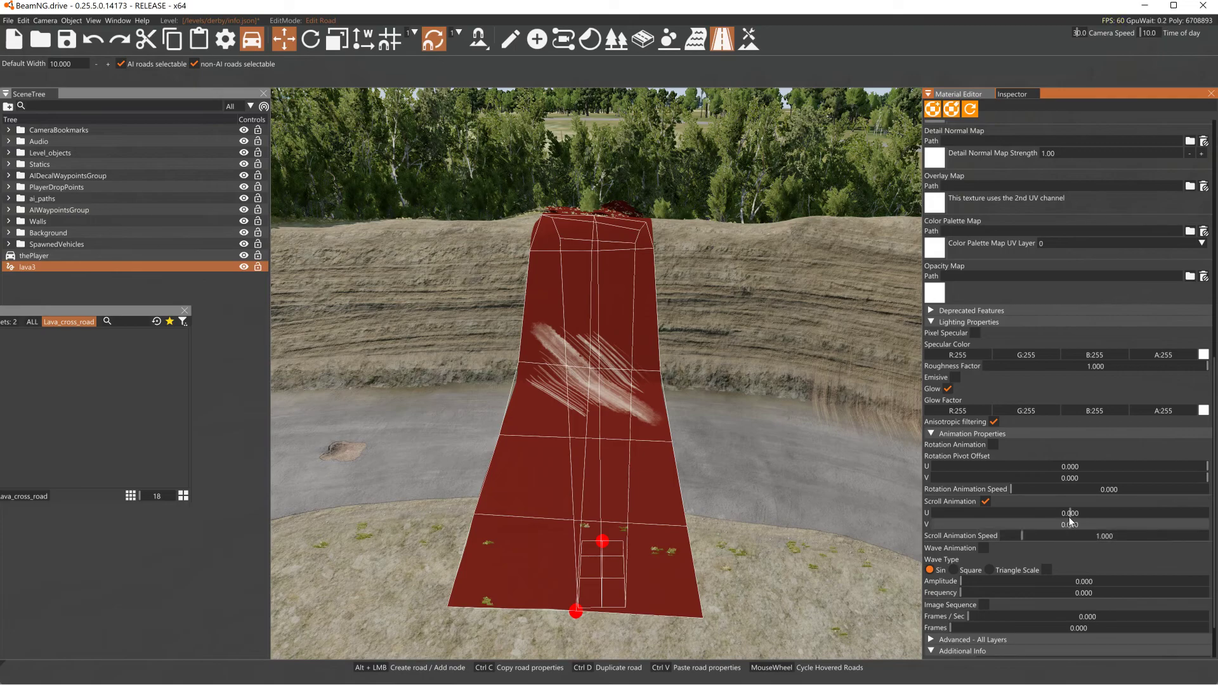
left_click_drag(1070, 524, 1078, 524)
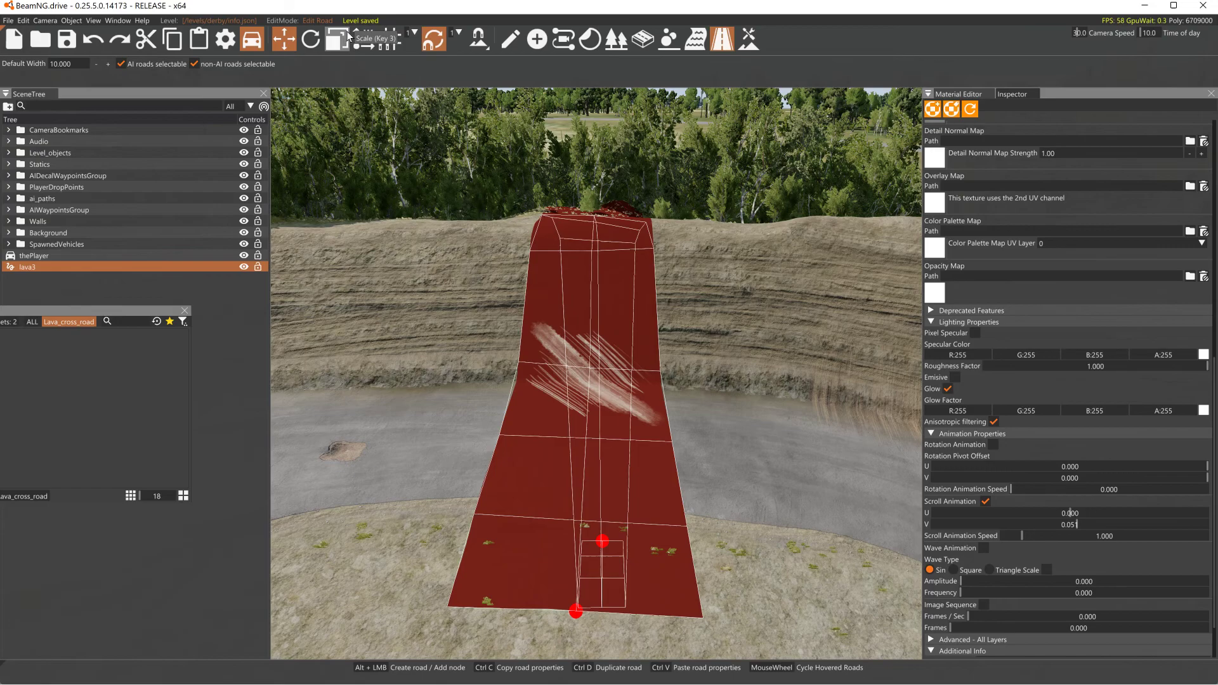
Leave the world editor and reload Derby Arenas in Freeroam at The Big 8 spawn point.
key("F11")
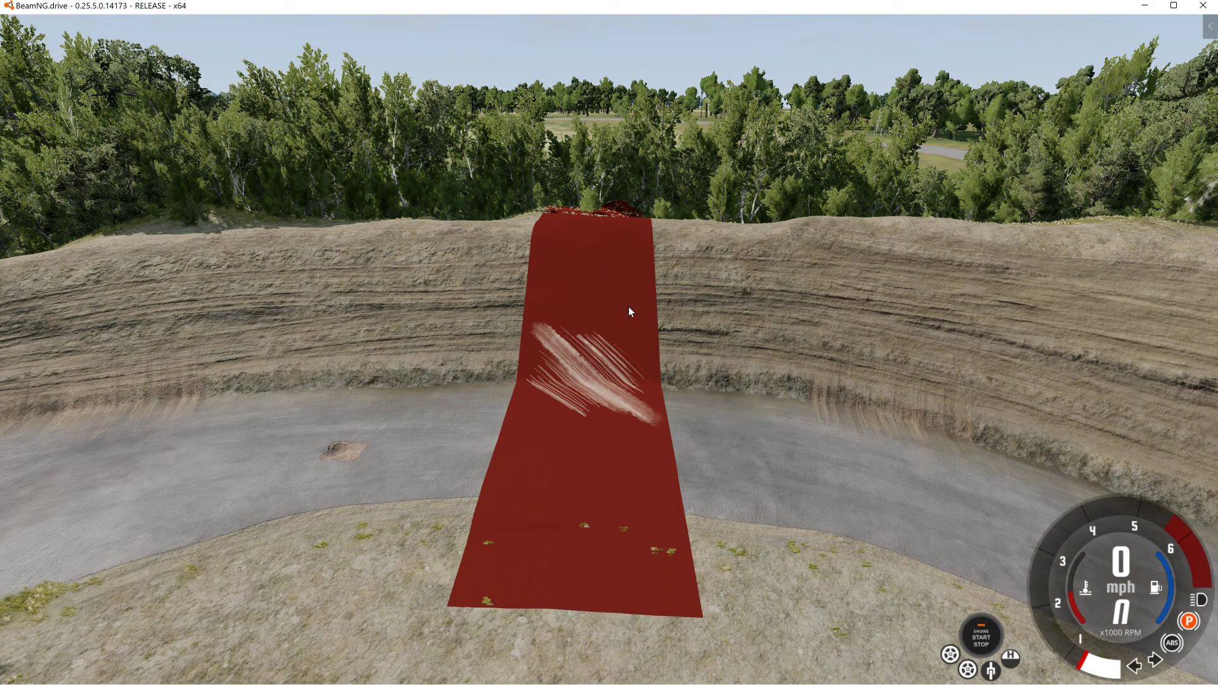
key("Escape")
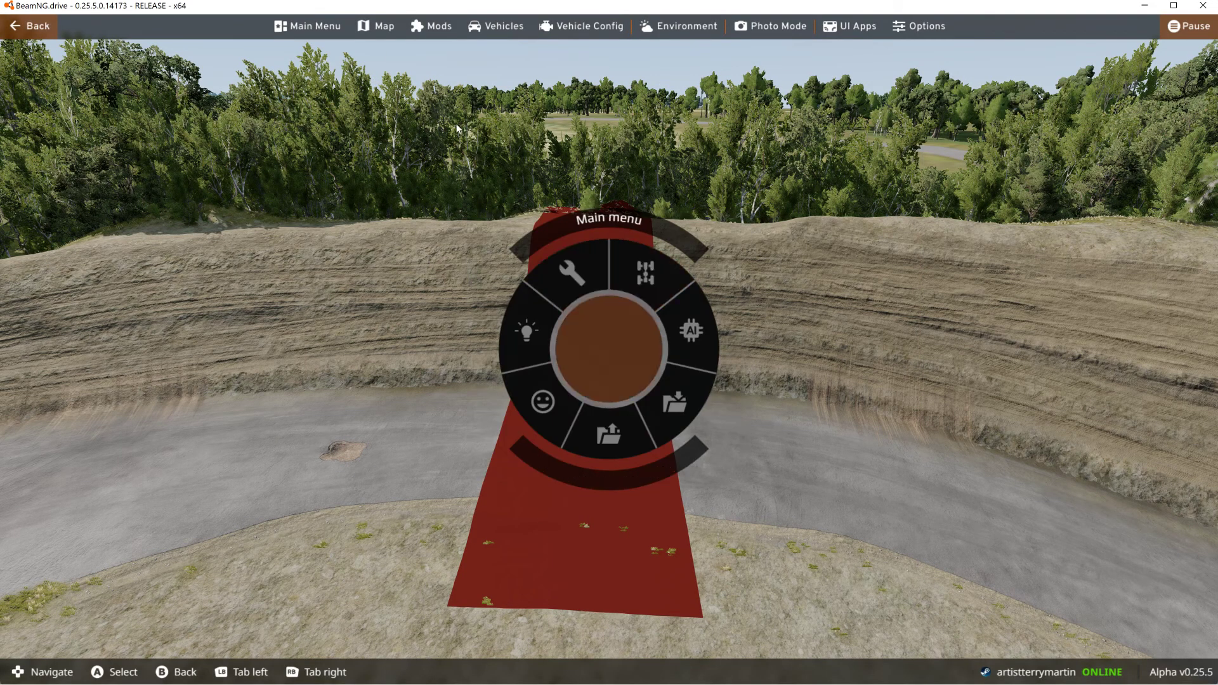
left_click(298, 25)
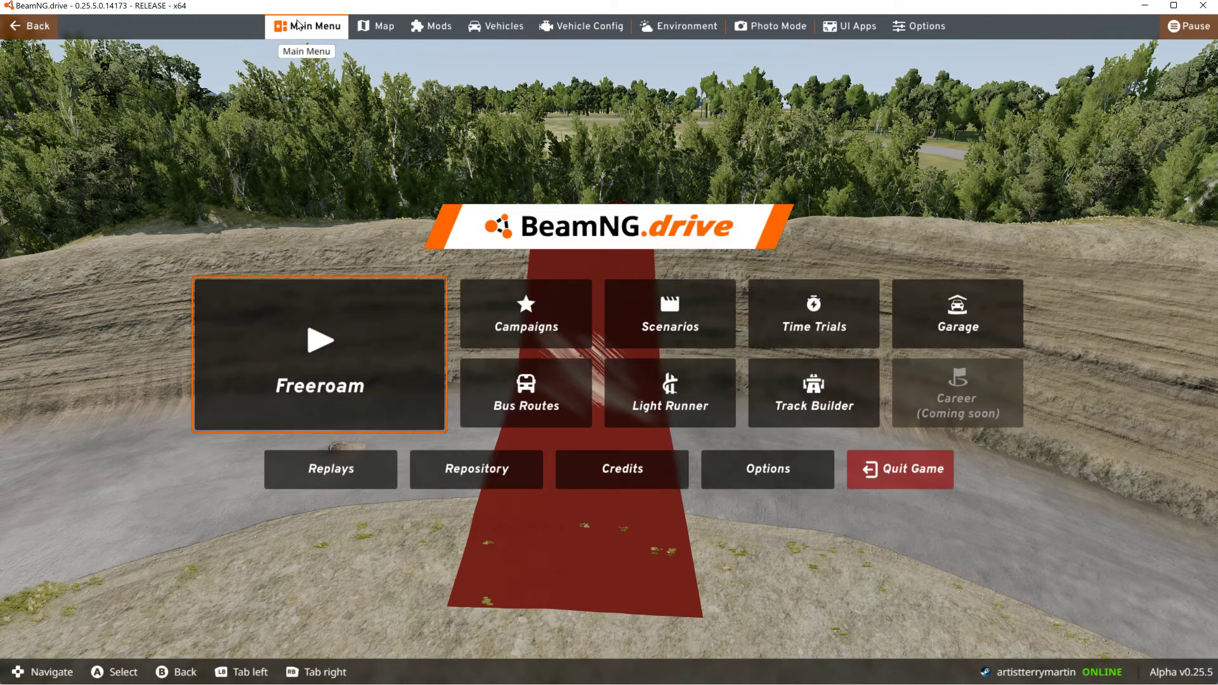
left_click(325, 353)
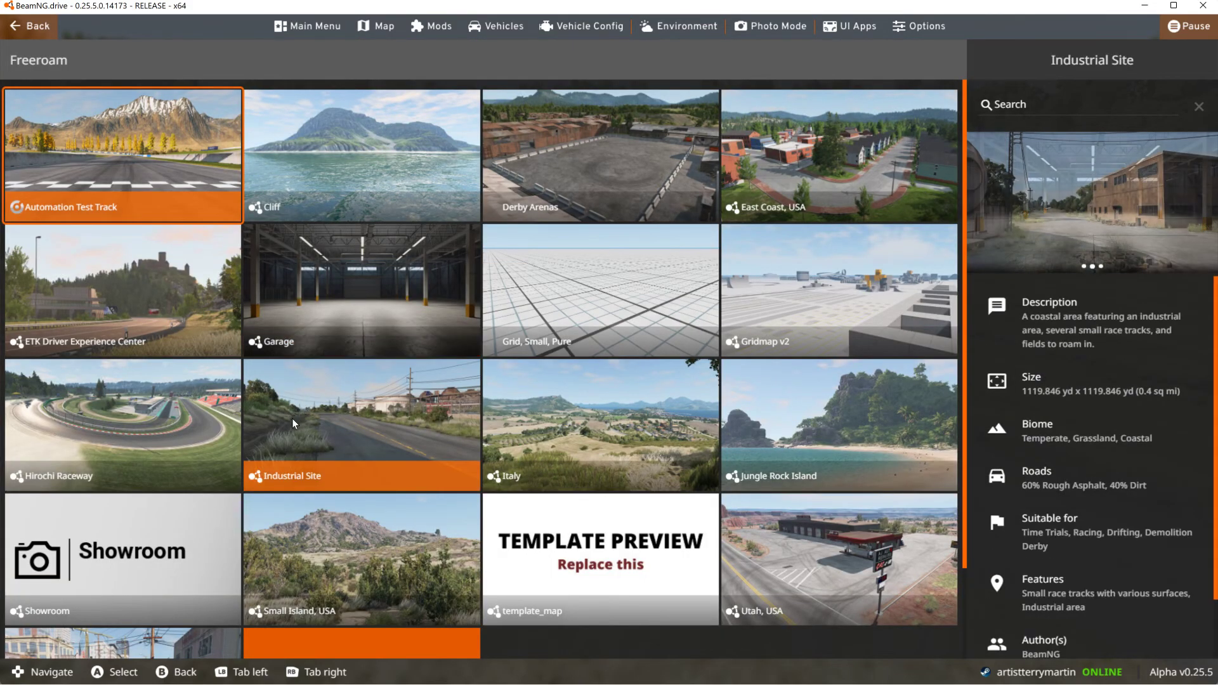
left_click(650, 155)
left_click(873, 173)
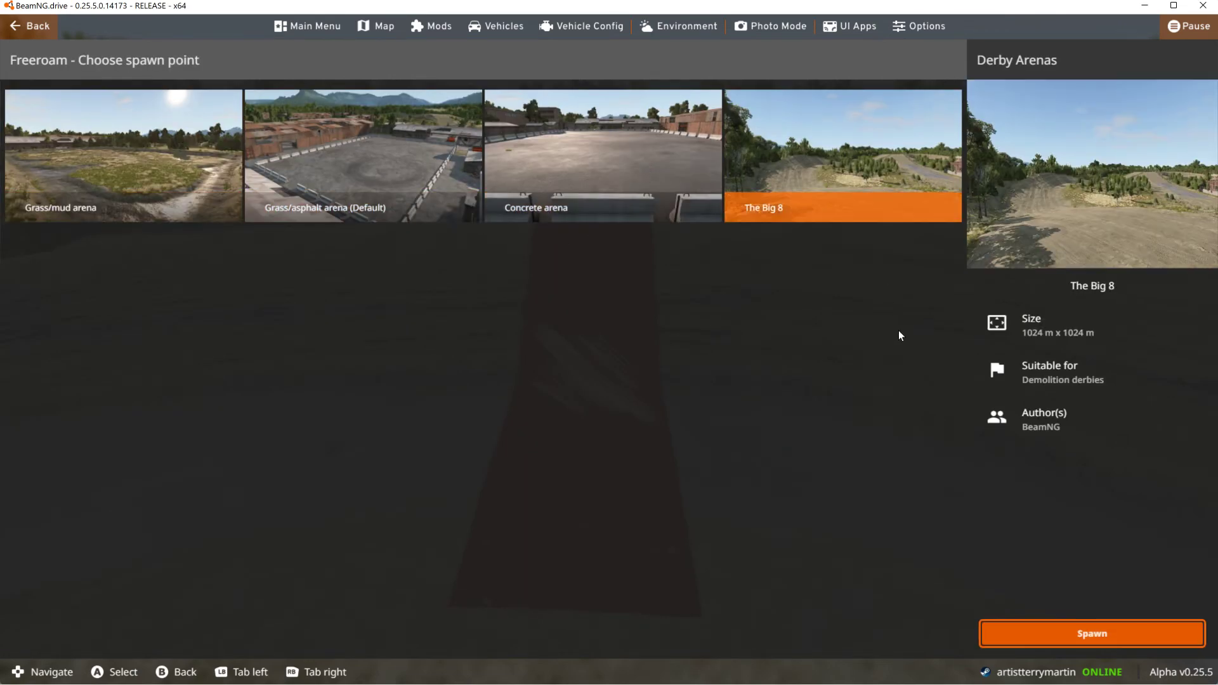
left_click(1067, 635)
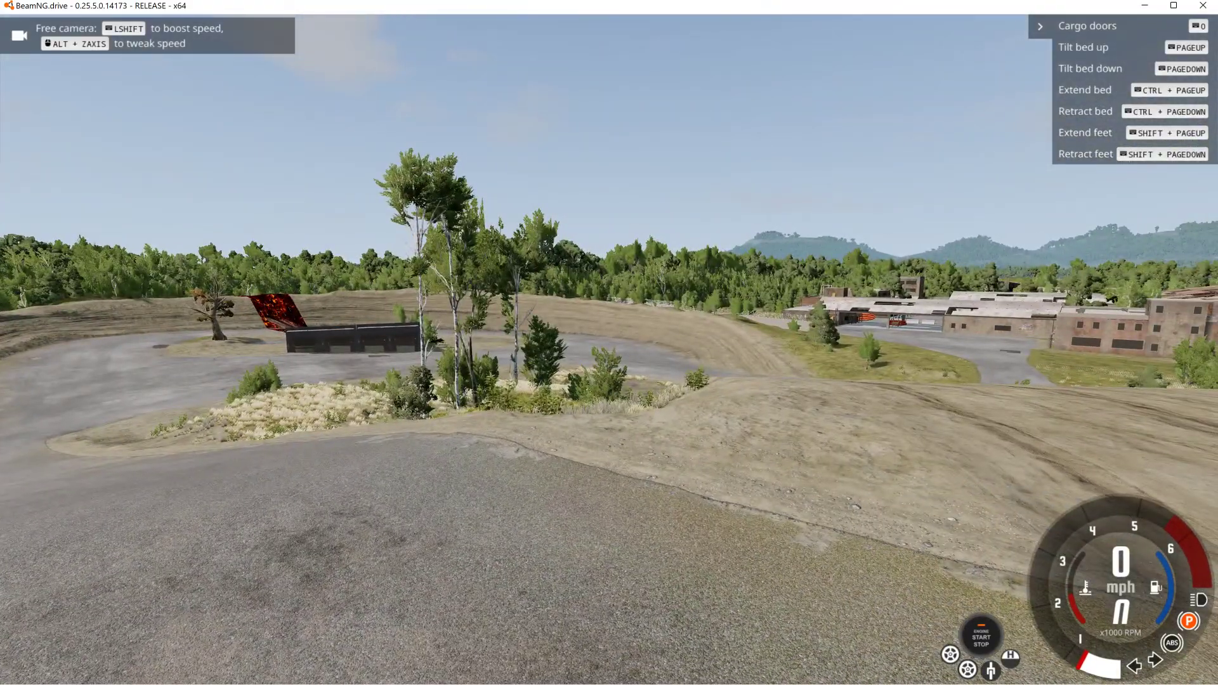
Fly the free camera up to the lava road and reopen the lava3 material in the world editor.
key("w")
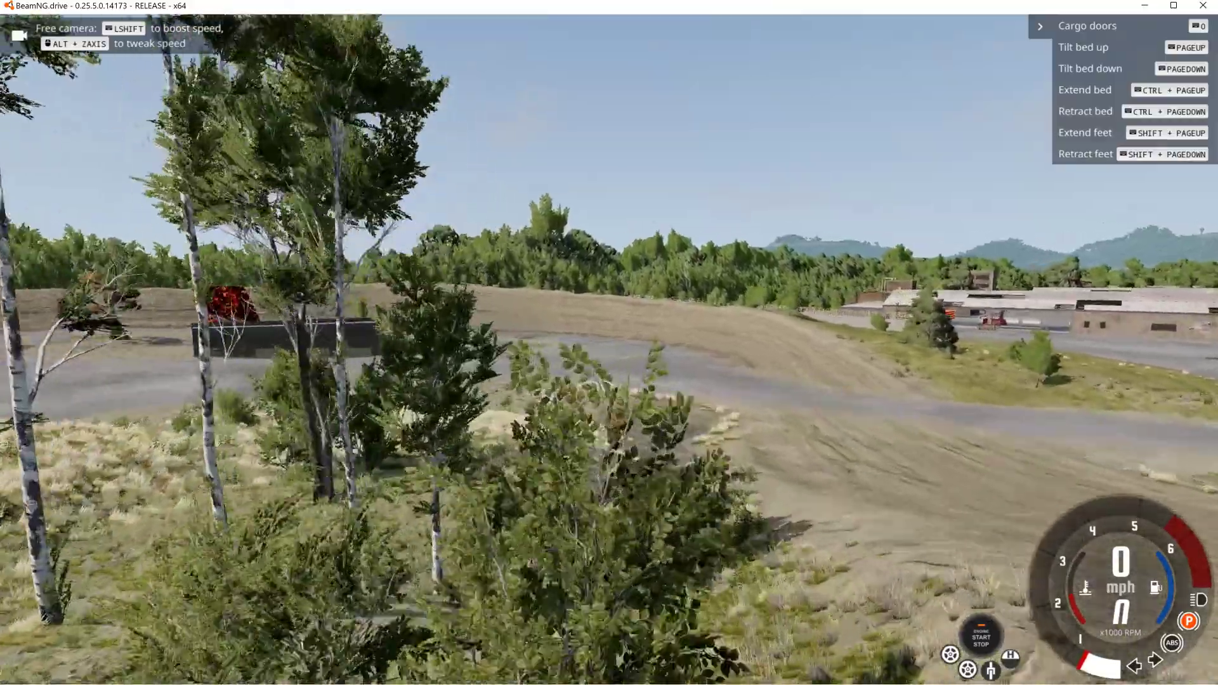
key("w")
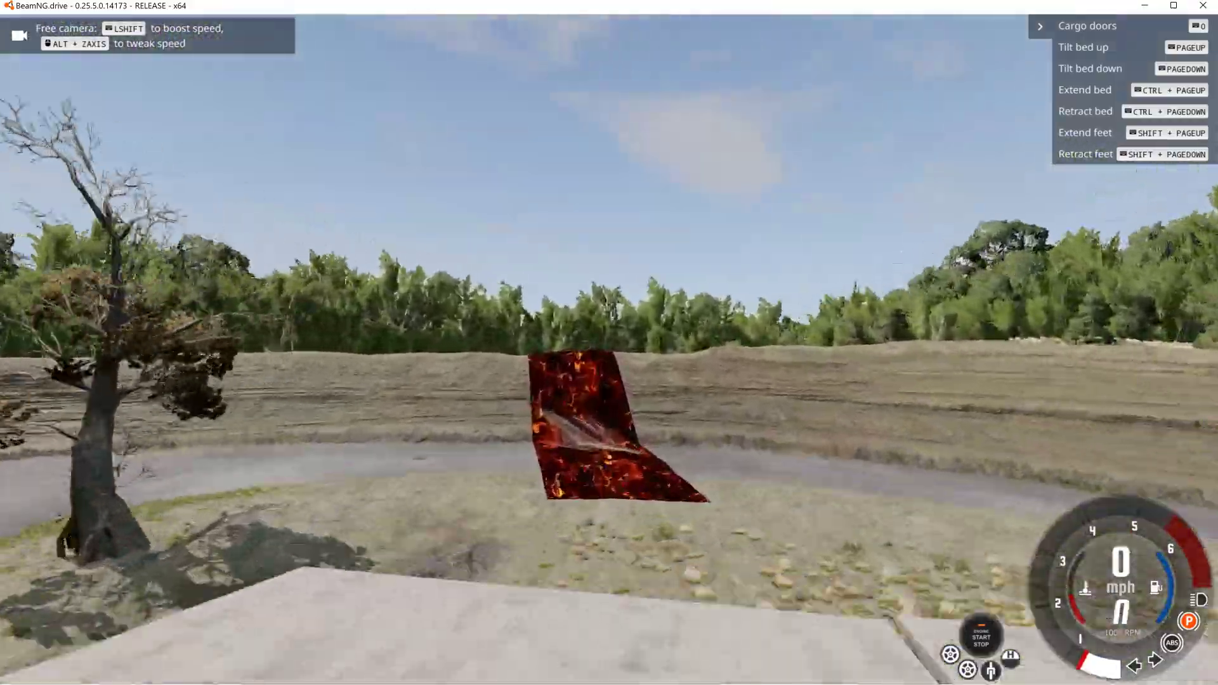
key("w")
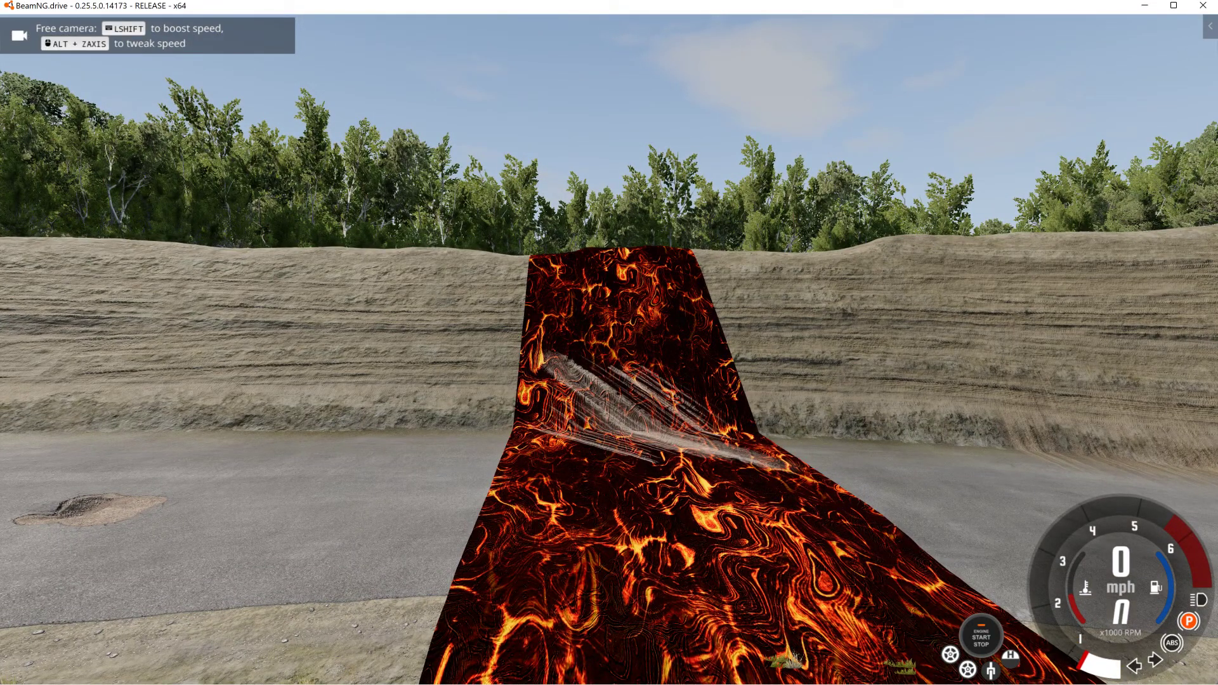
key("F11")
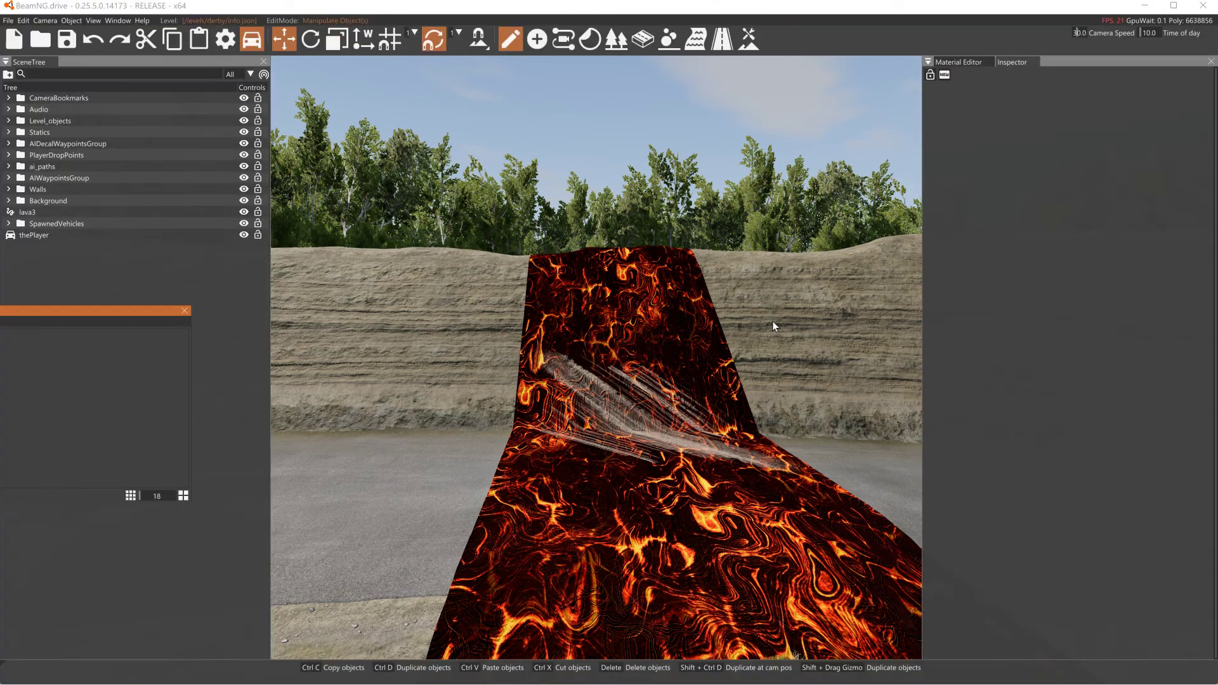
left_click(972, 65)
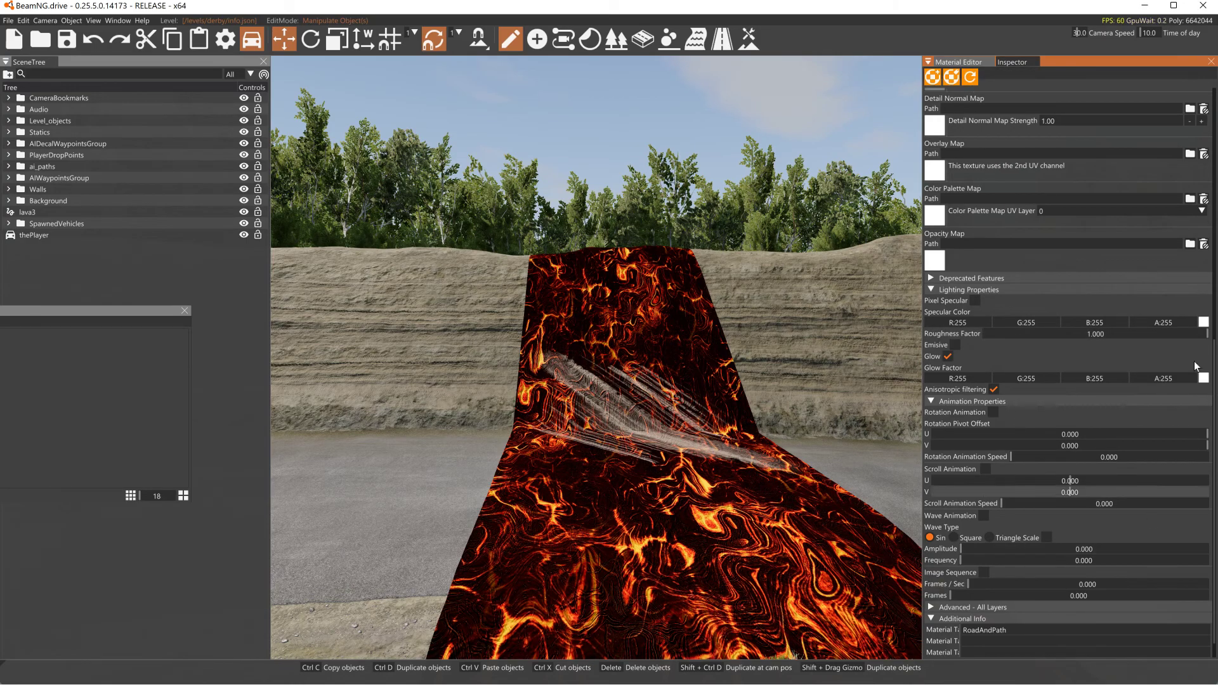
Enable Scroll Animation on the lava3 material with U about 0.06, and save the material.
scroll(1066, 489, "up", 5)
scroll(1210, 130, "up", 3)
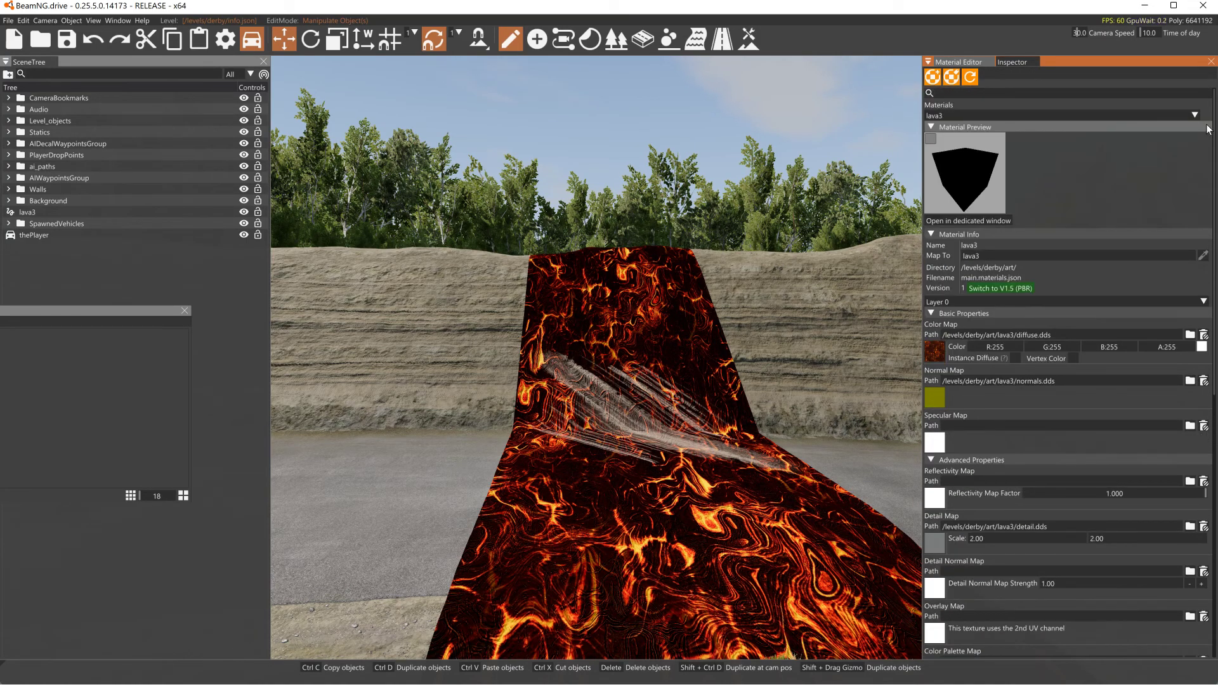
scroll(1147, 281, "down", 10)
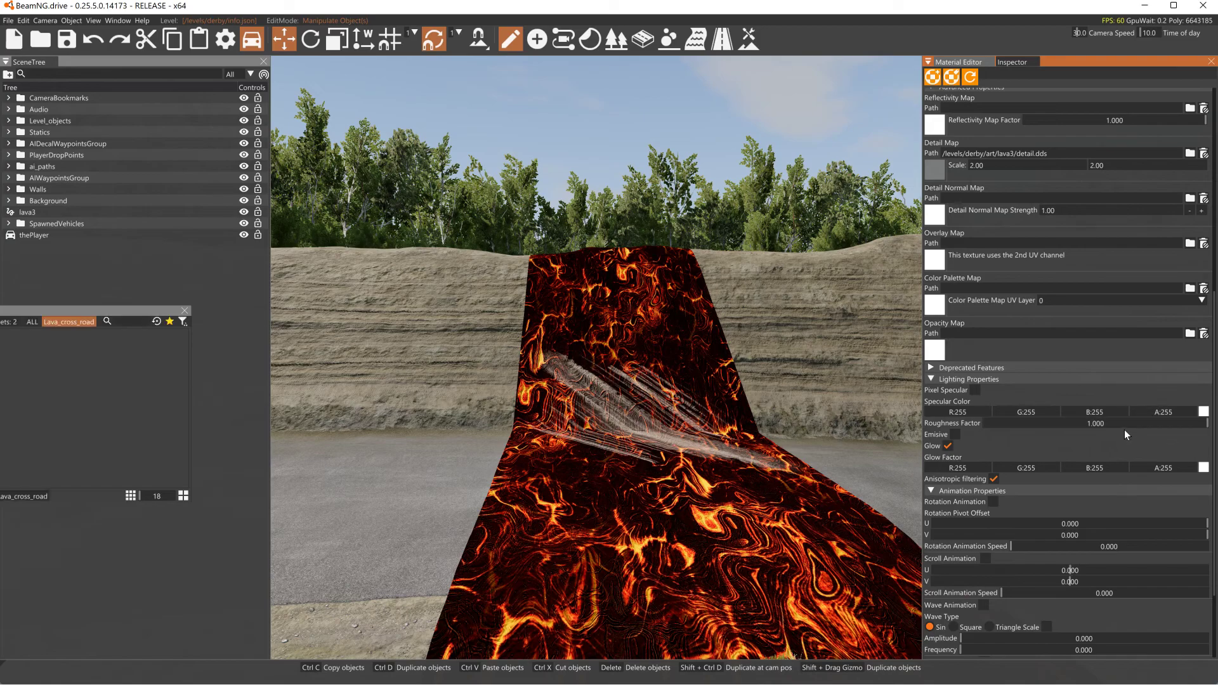
scroll(1110, 440, "down", 5)
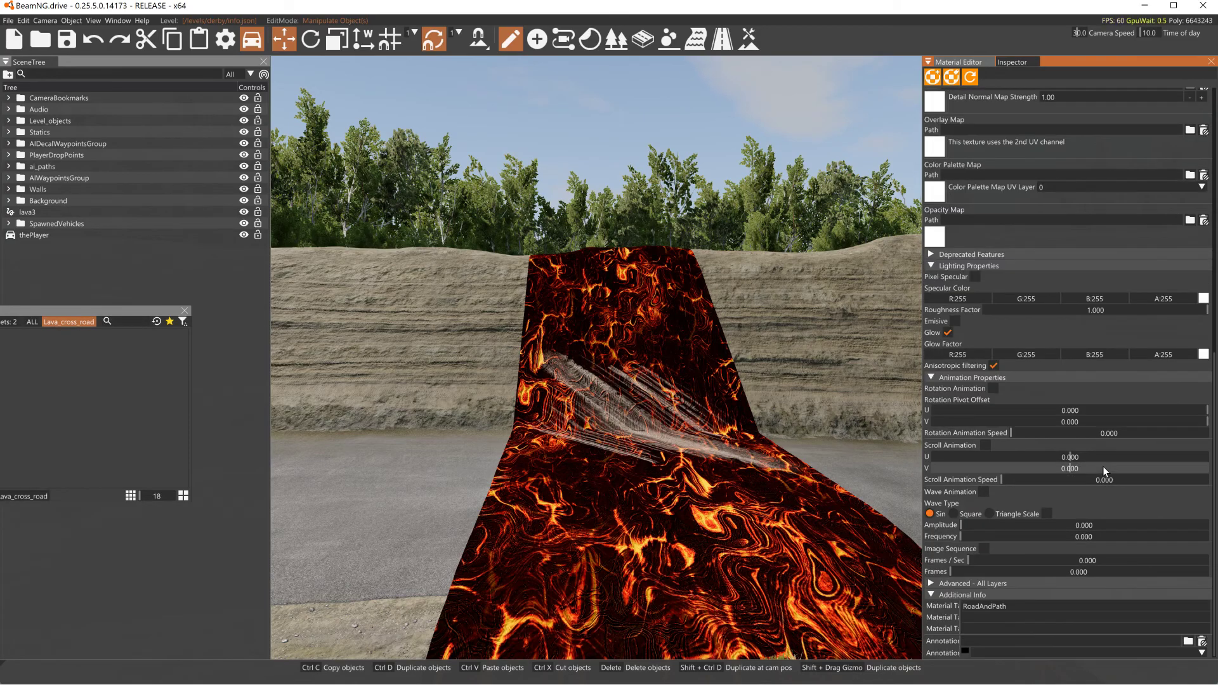
left_click(985, 446)
left_click_drag(1069, 458, 1077, 460)
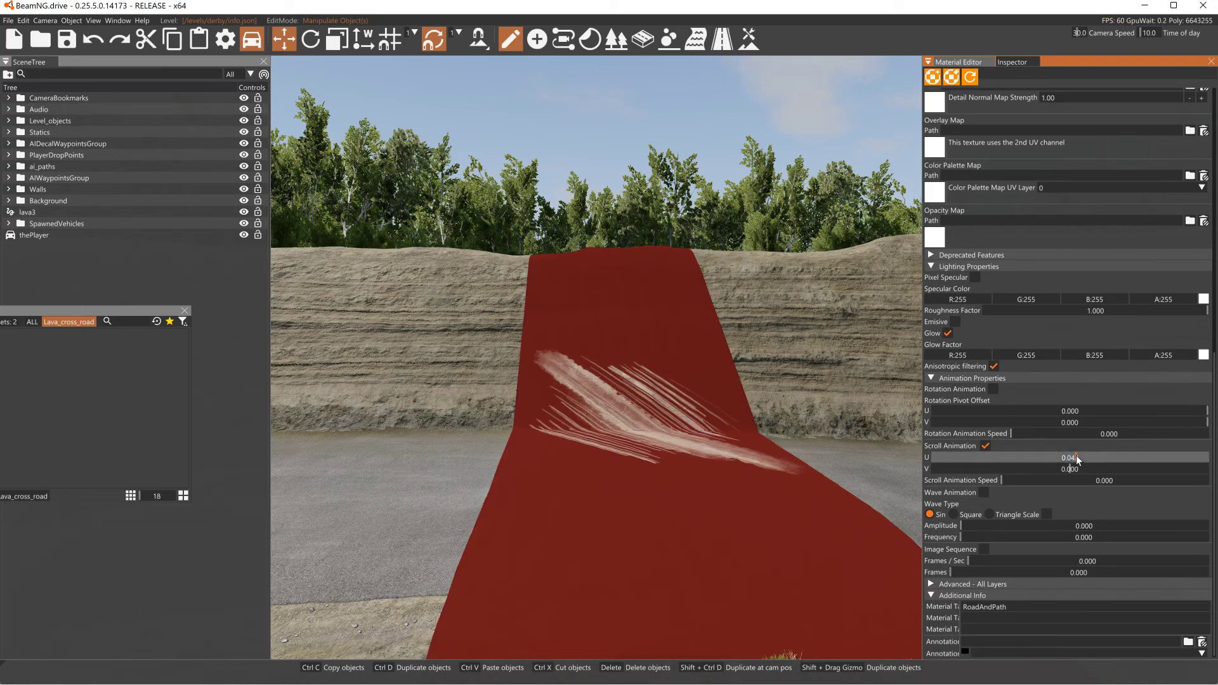
scroll(1133, 351, "up", 15)
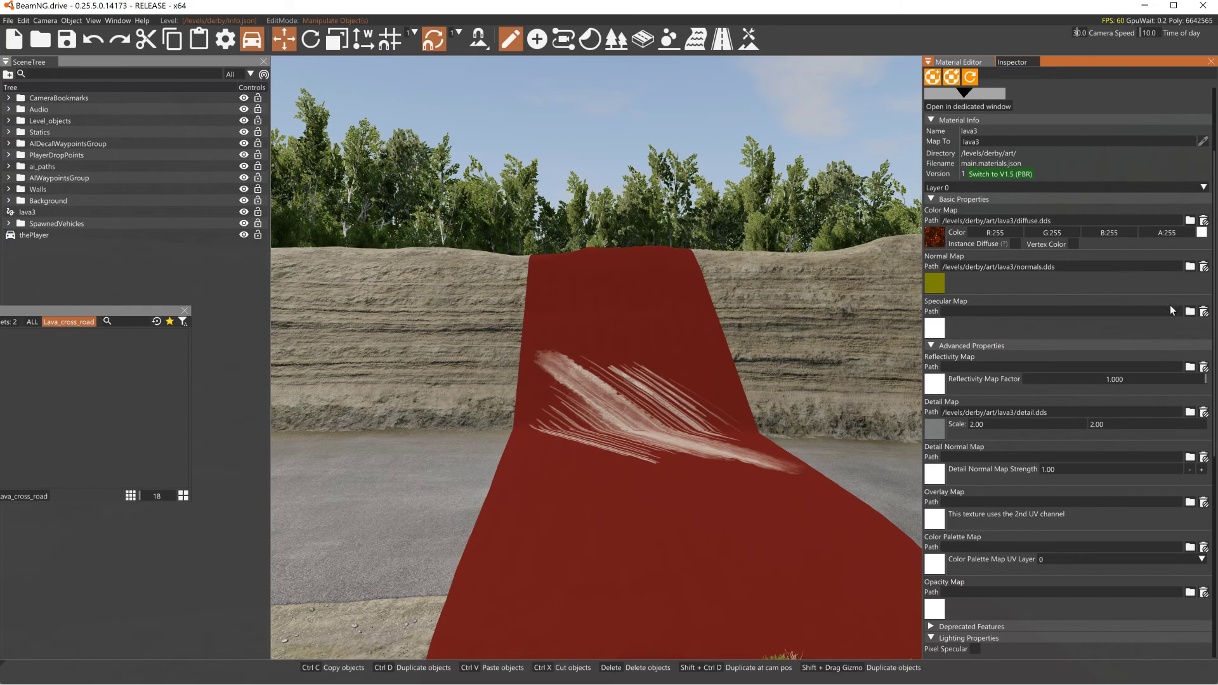
scroll(1172, 310, "up", 3)
left_click(1208, 116)
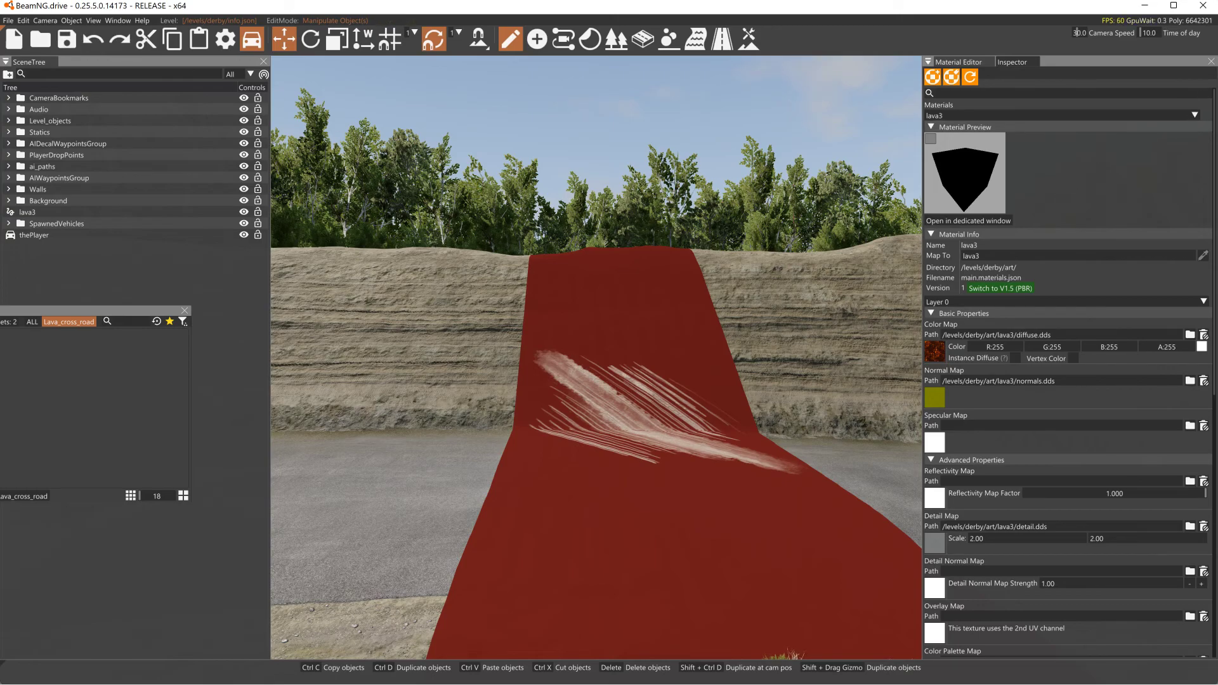
Exit the world editor and respawn in Derby Arenas at The Big 8 to reload the saved material.
key("F11")
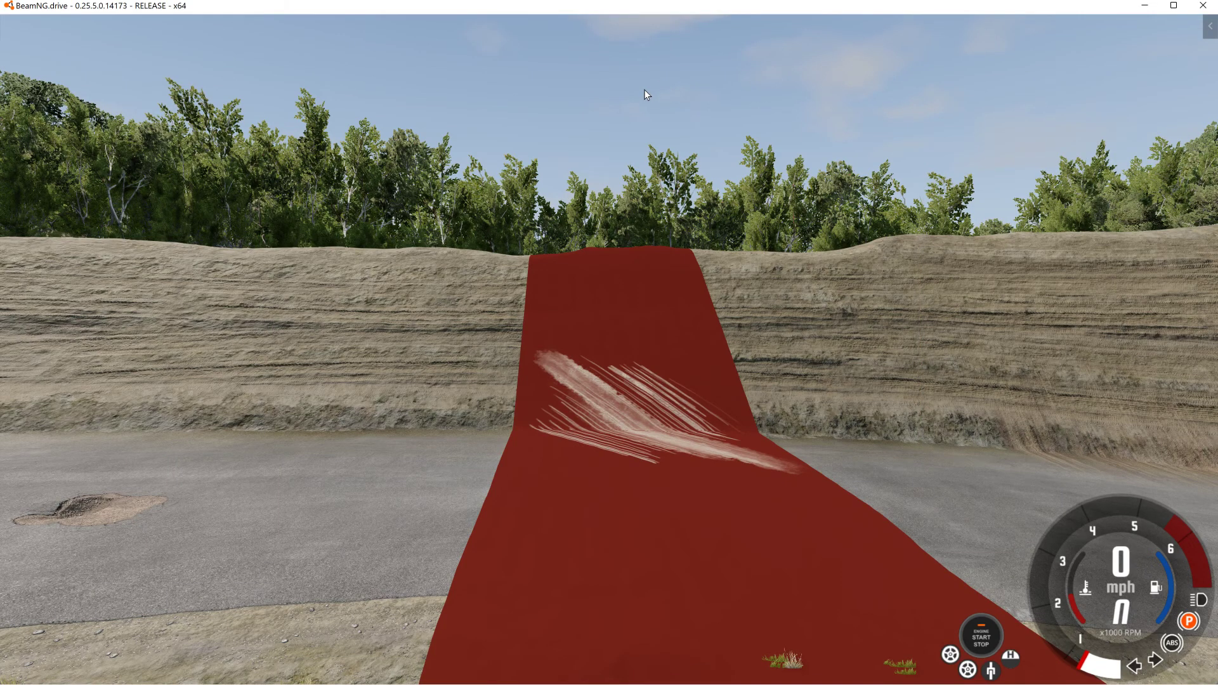
key("Escape")
left_click(307, 29)
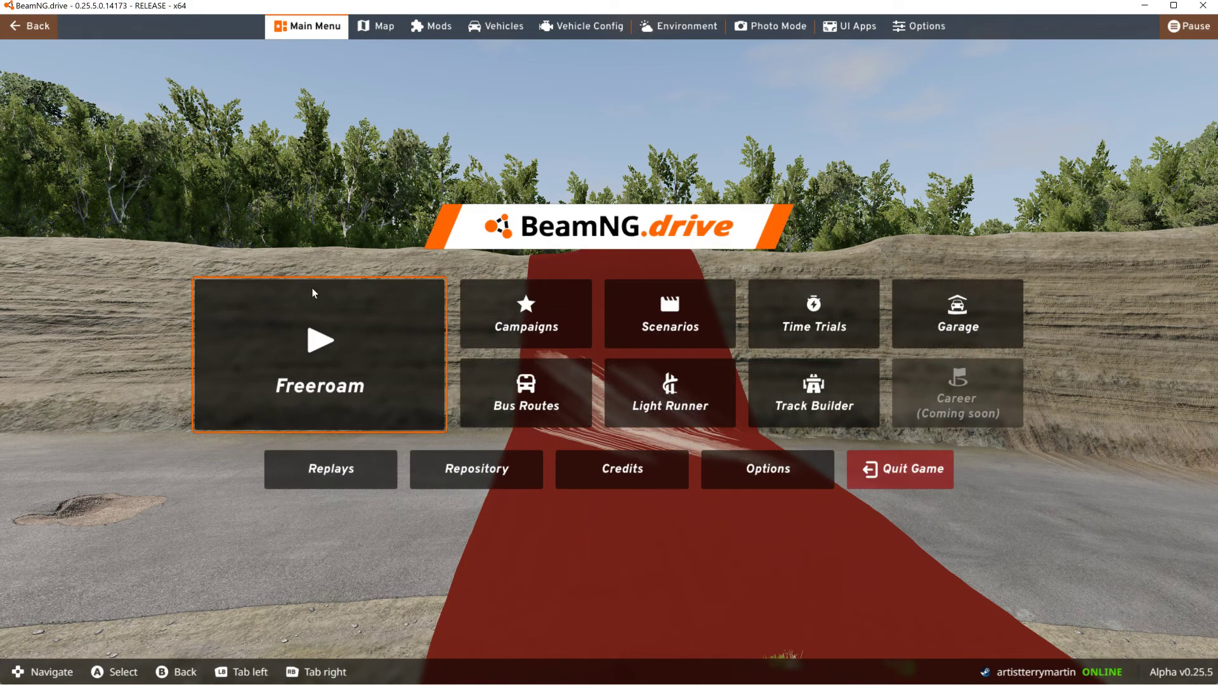
left_click(336, 373)
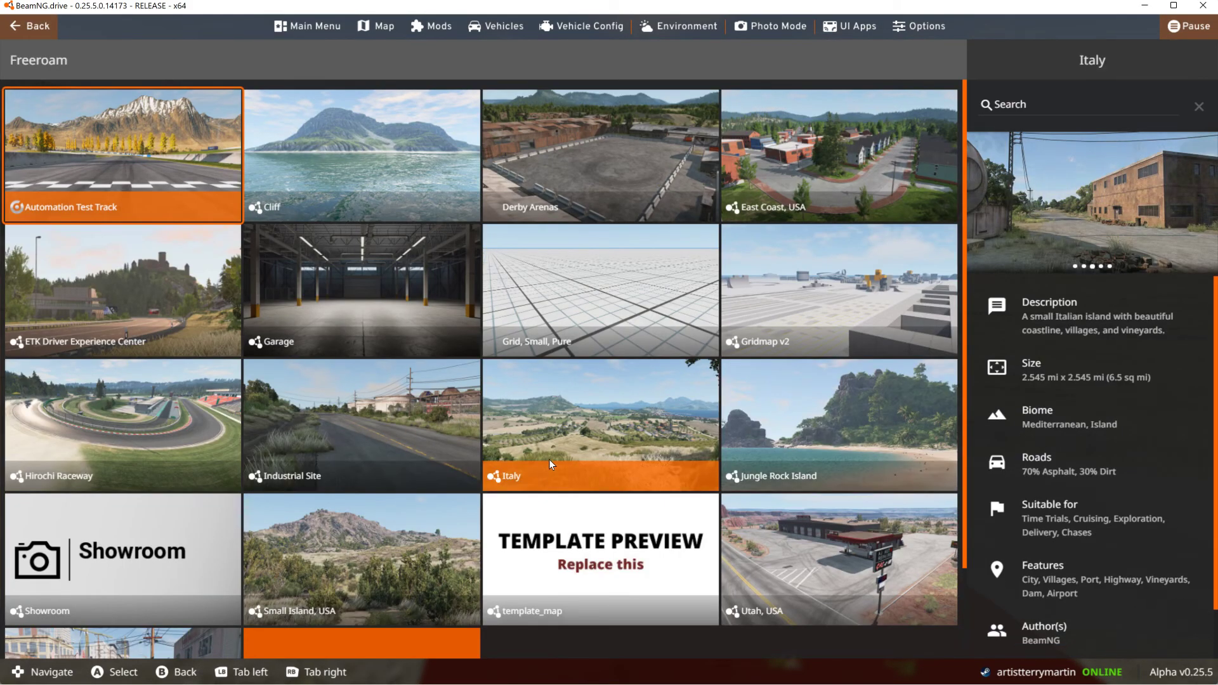
left_click(575, 161)
left_click(574, 157)
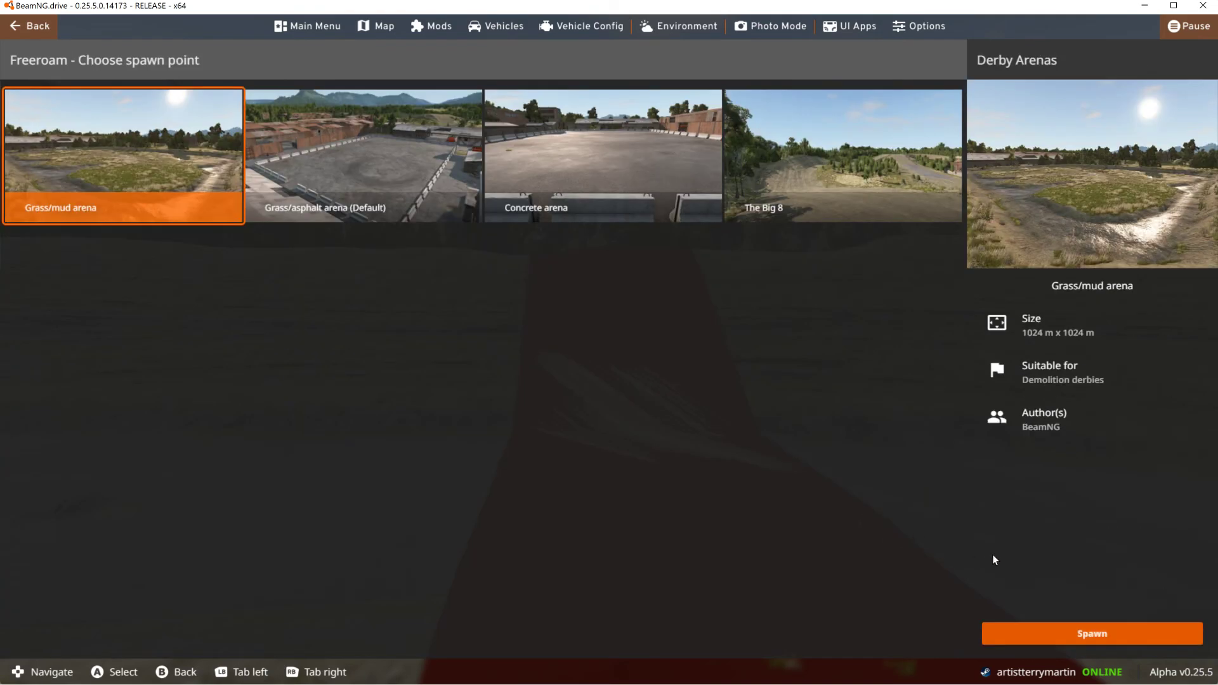
left_click(930, 213)
left_click(1092, 634)
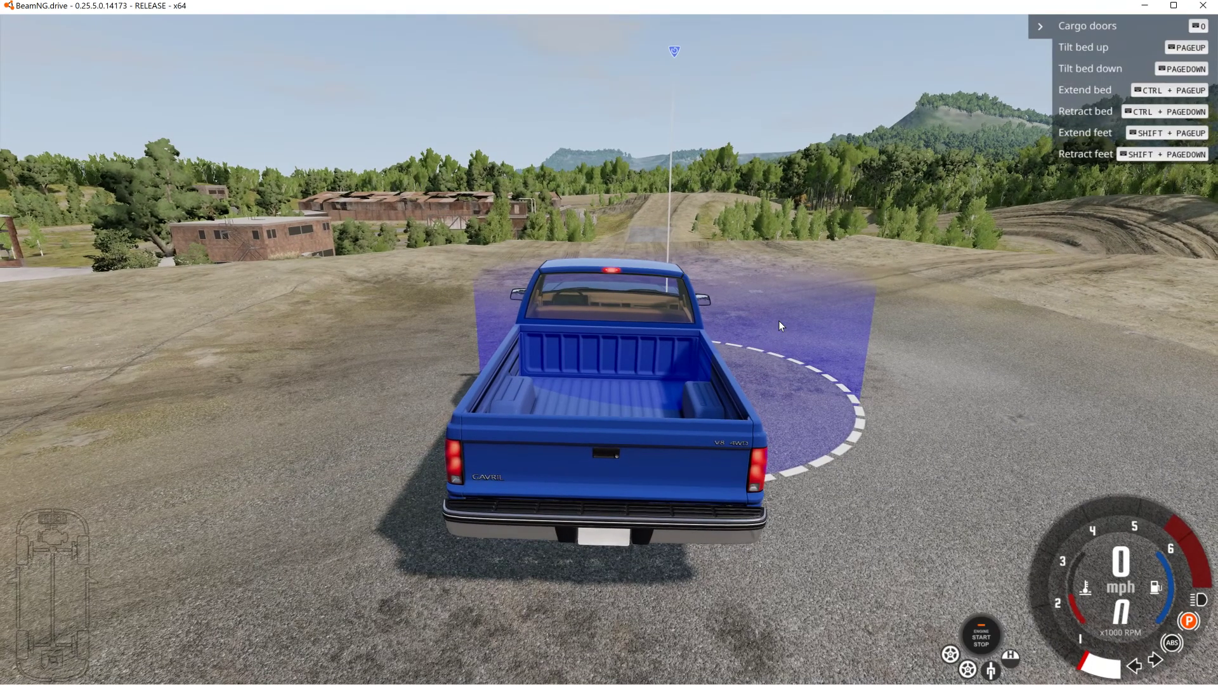
Fly the free camera to the lava road and examine its scrolling texture from close up and from the side.
key("shift+c")
right_click_drag(778, 321, 982, 307)
key("w")
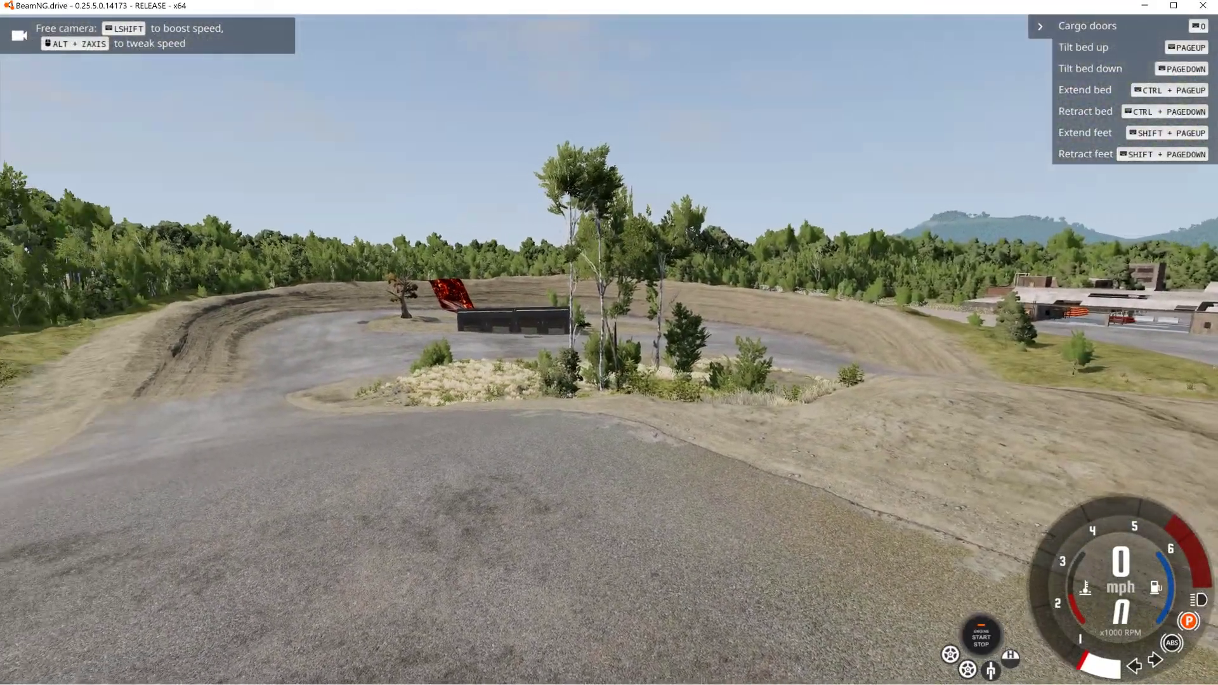
key("w")
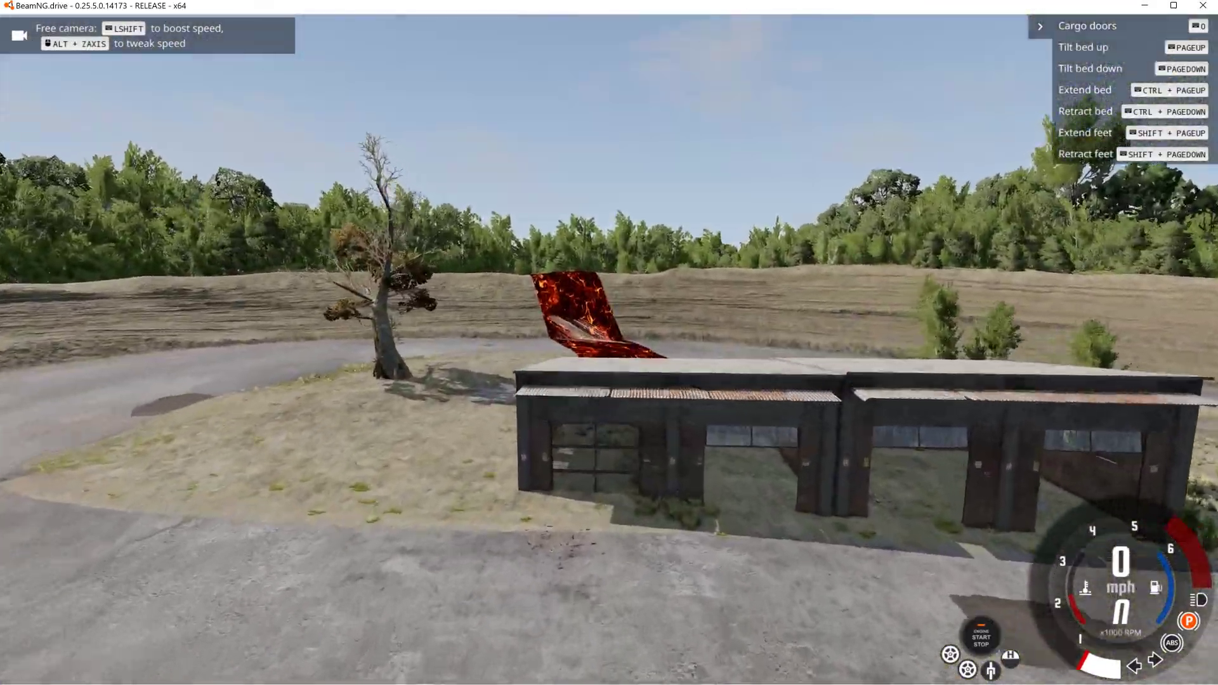
key("w")
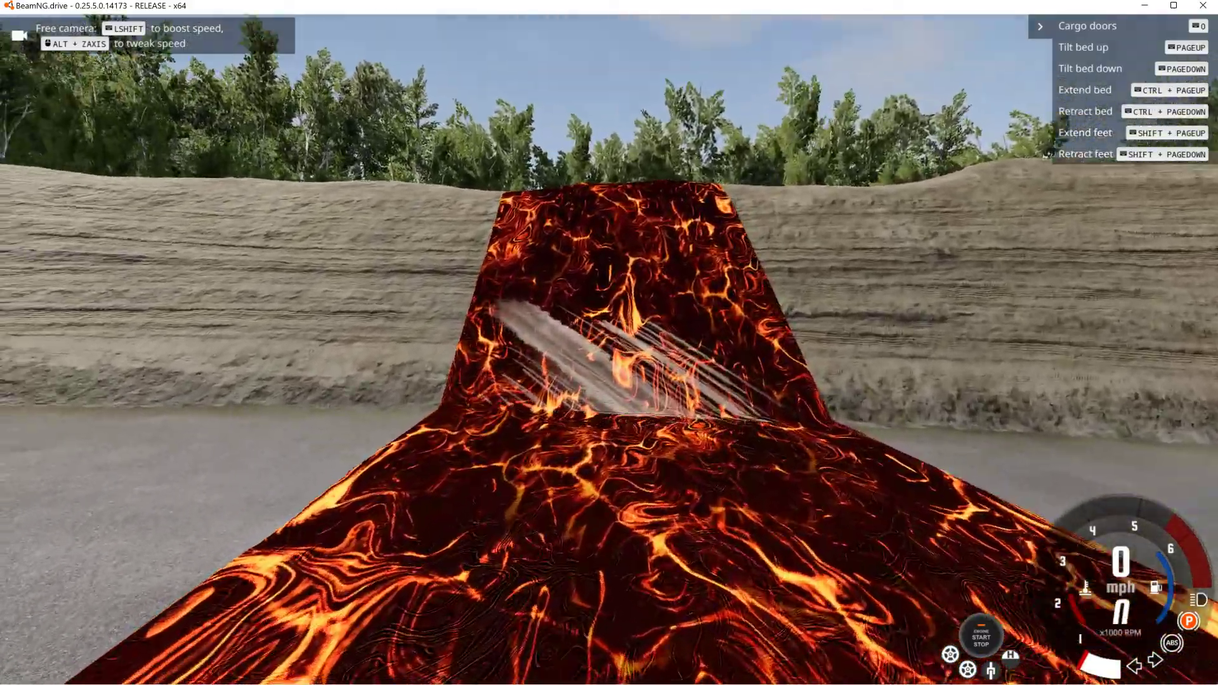
key("s")
right_click_drag(777, 317, 756, 335)
key("a")
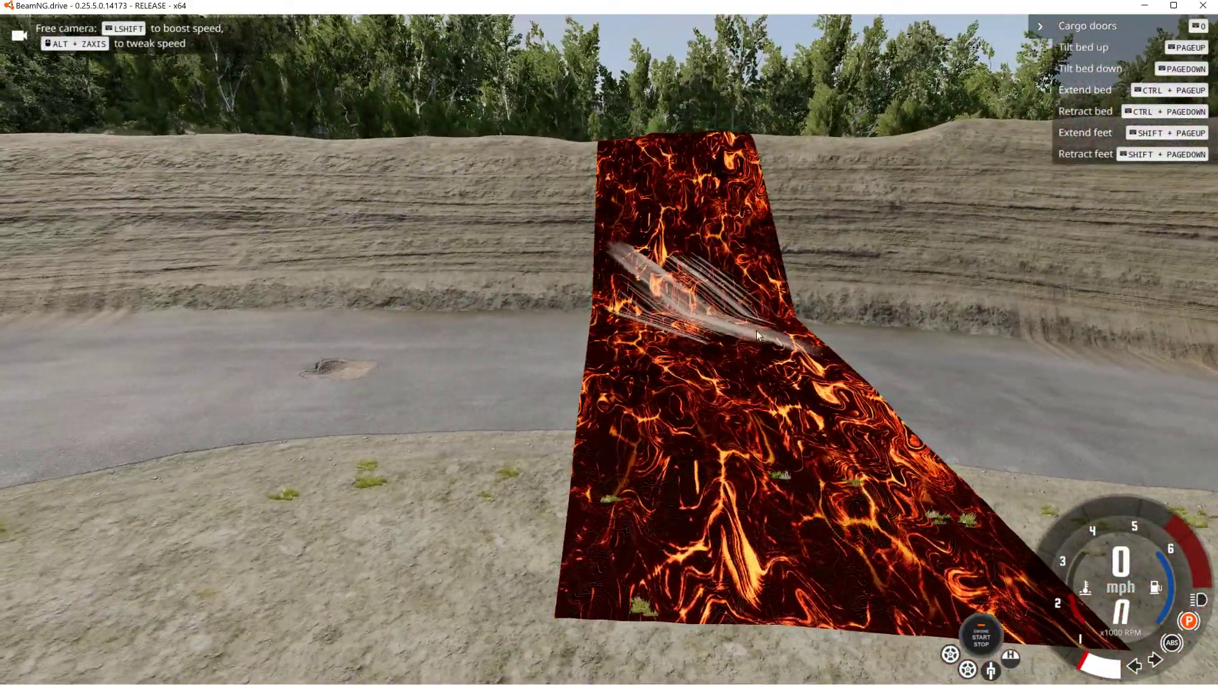
key("w")
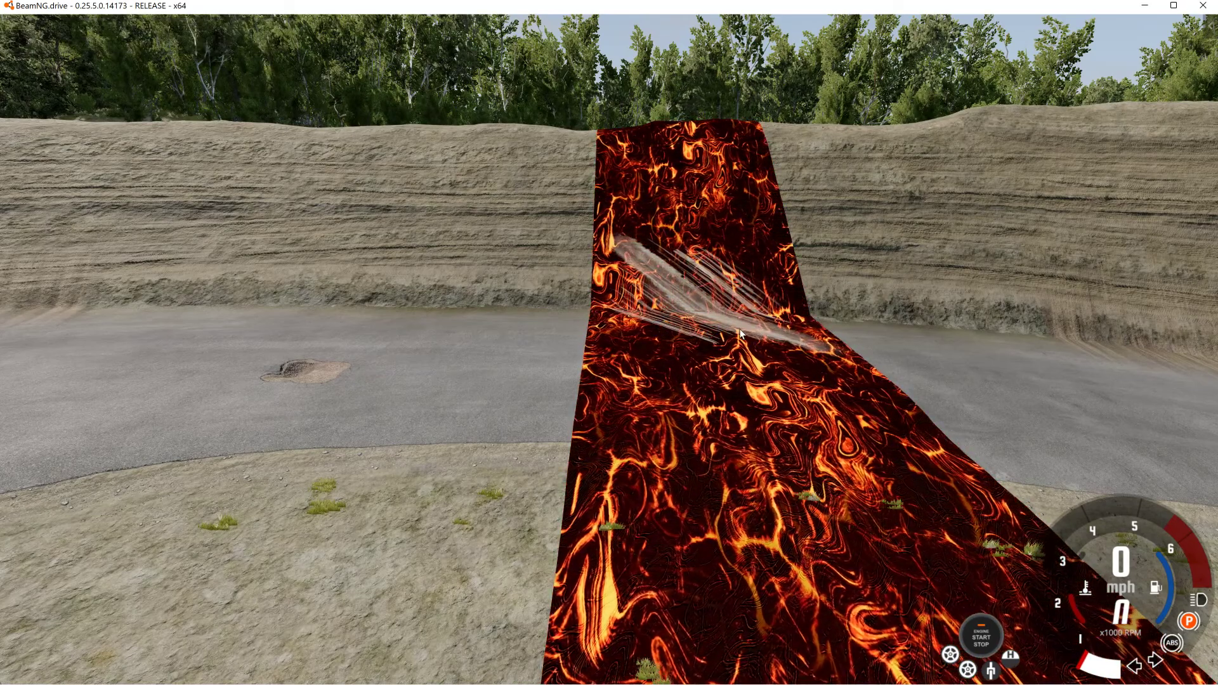
Reopen the lava3 material in the world editor and set its Scroll Animation to U about 0.005 and V about -0.067.
key("F11")
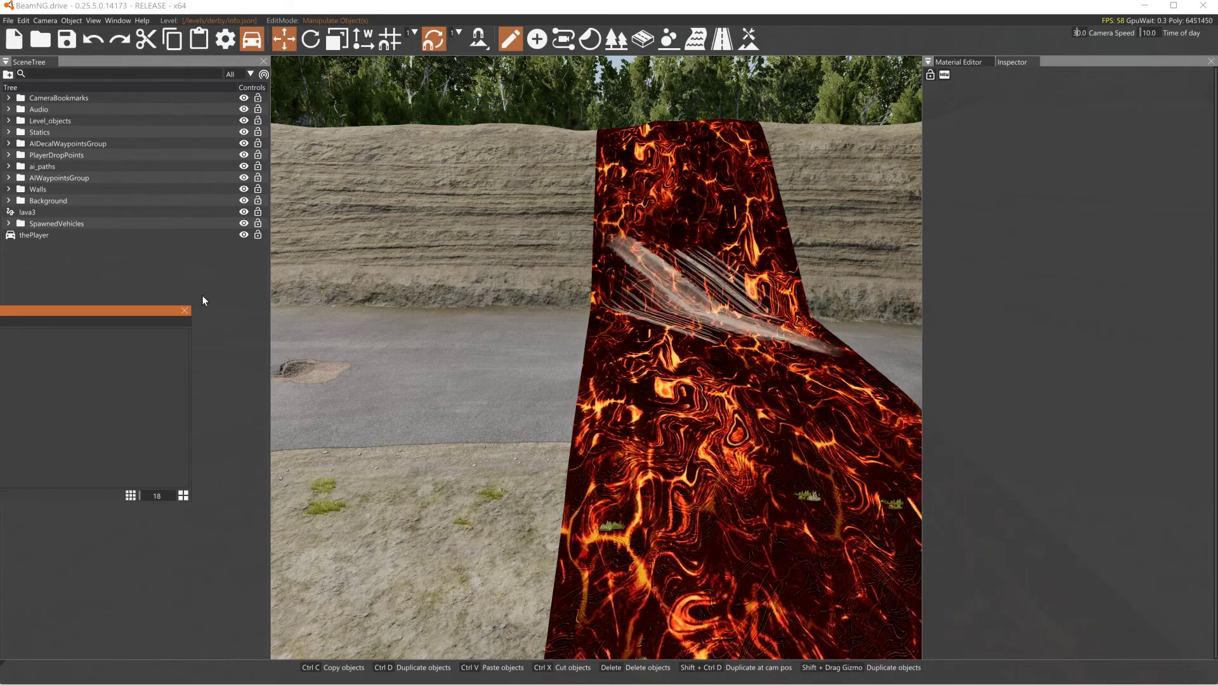
left_click(978, 63)
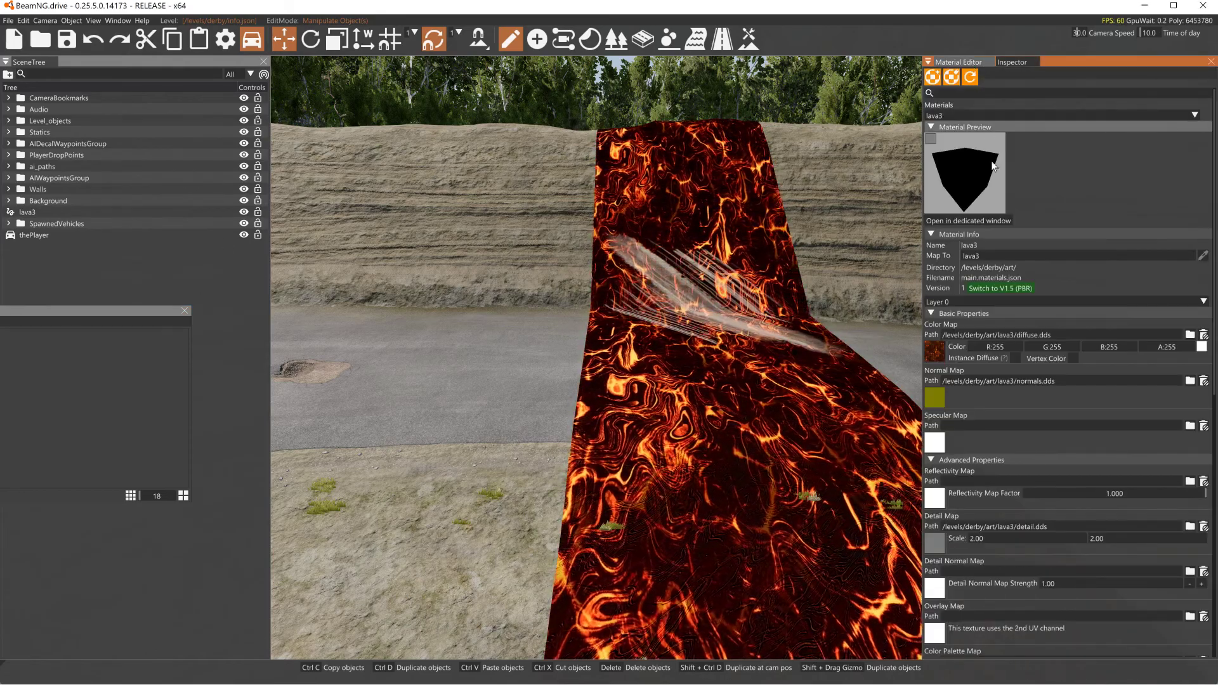
scroll(1064, 490, "down", 15)
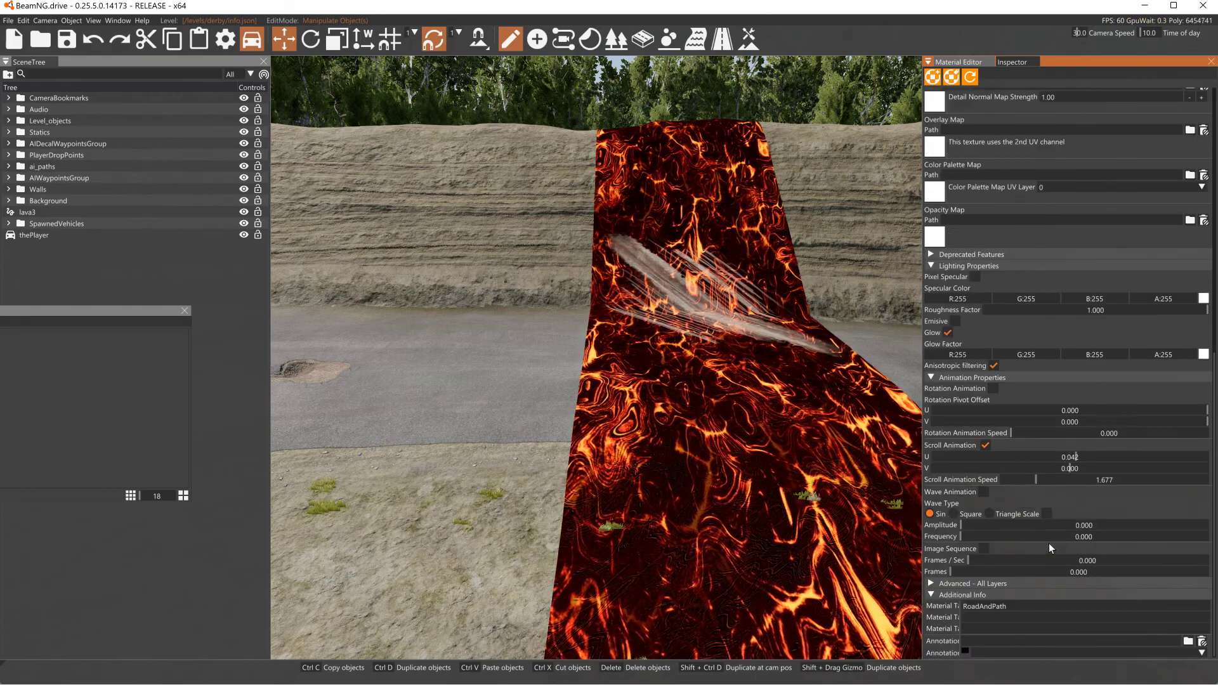
left_click_drag(1076, 457, 1062, 469)
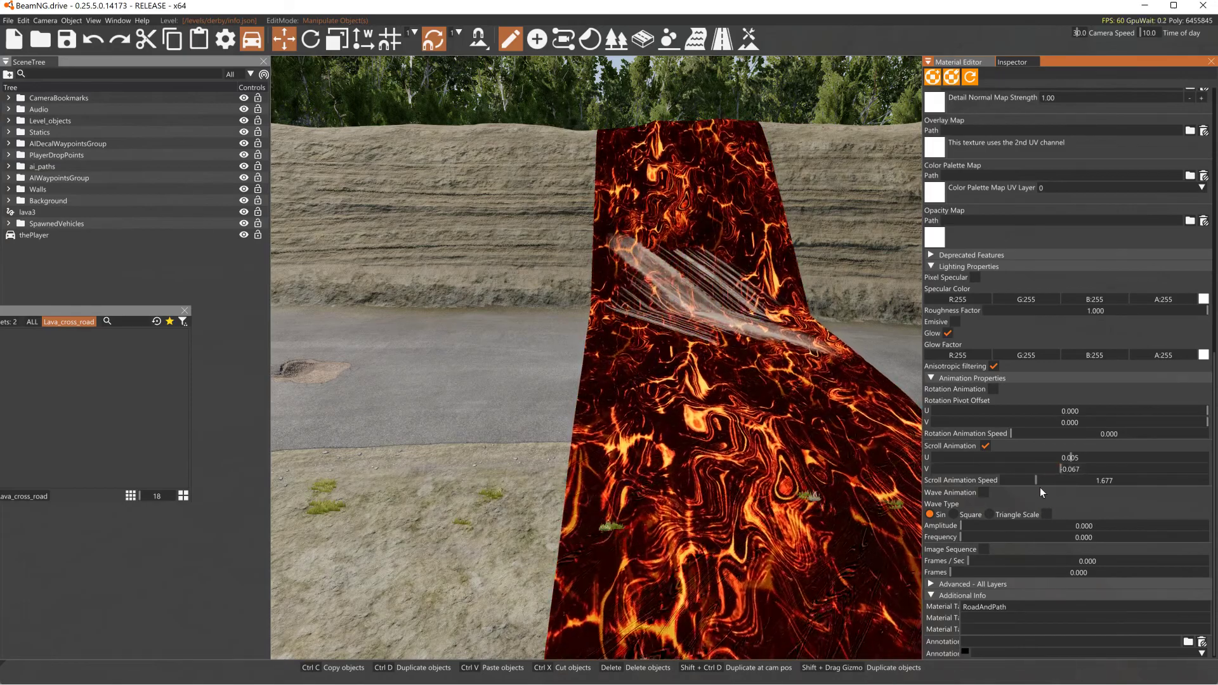
Try Rotation Animation on lava3 with a speed of about 0.14 and different pivot offsets, plus a scroll U of about -0.189.
left_click(1022, 432)
left_click(1047, 423)
mouse_move(1048, 428)
left_mouse_down()
mouse_move(1061, 427)
mouse_move(1041, 424)
mouse_move(1050, 411)
mouse_move(1066, 424)
left_mouse_up()
left_click(1045, 457)
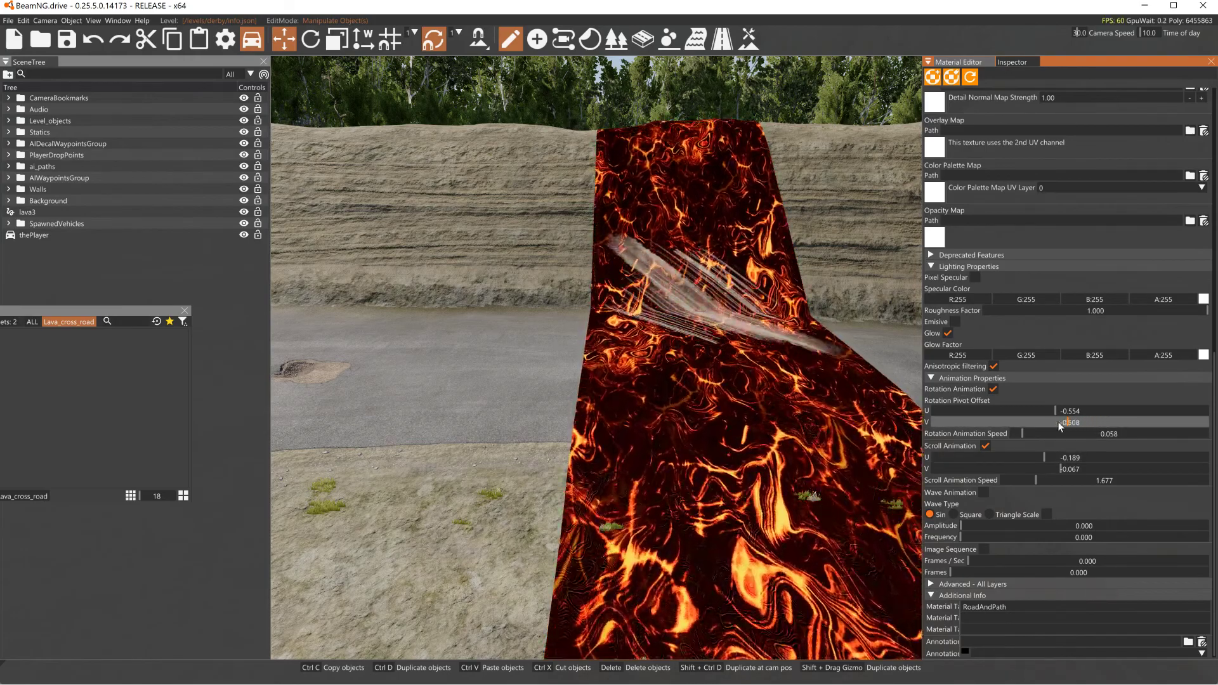
mouse_move(1023, 433)
left_mouse_down()
mouse_move(1038, 434)
mouse_move(1018, 411)
left_mouse_up()
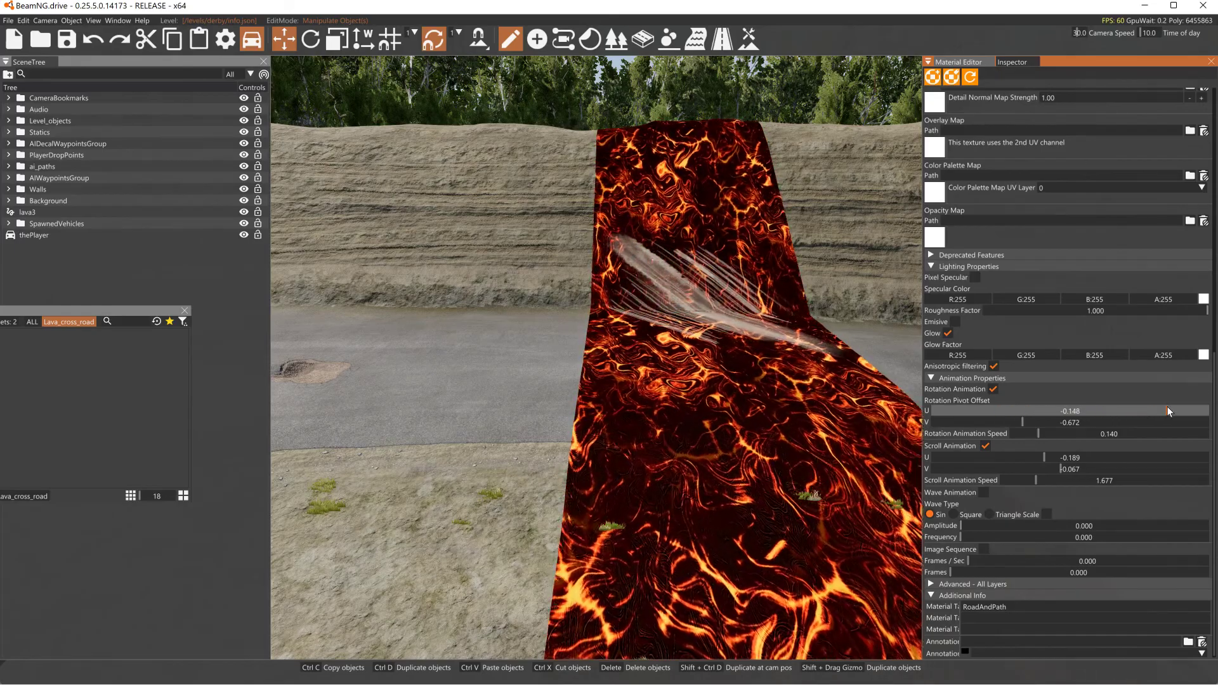
left_click_drag(1117, 410, 1113, 411)
left_click(1072, 422)
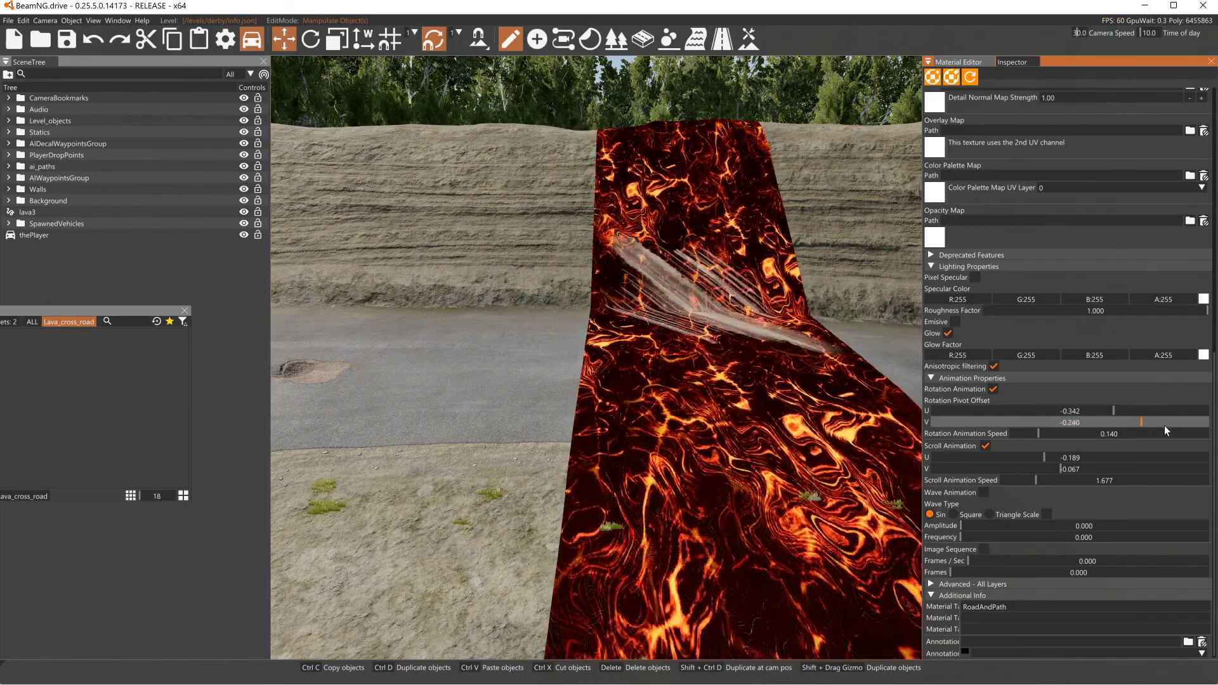
left_click(1141, 411)
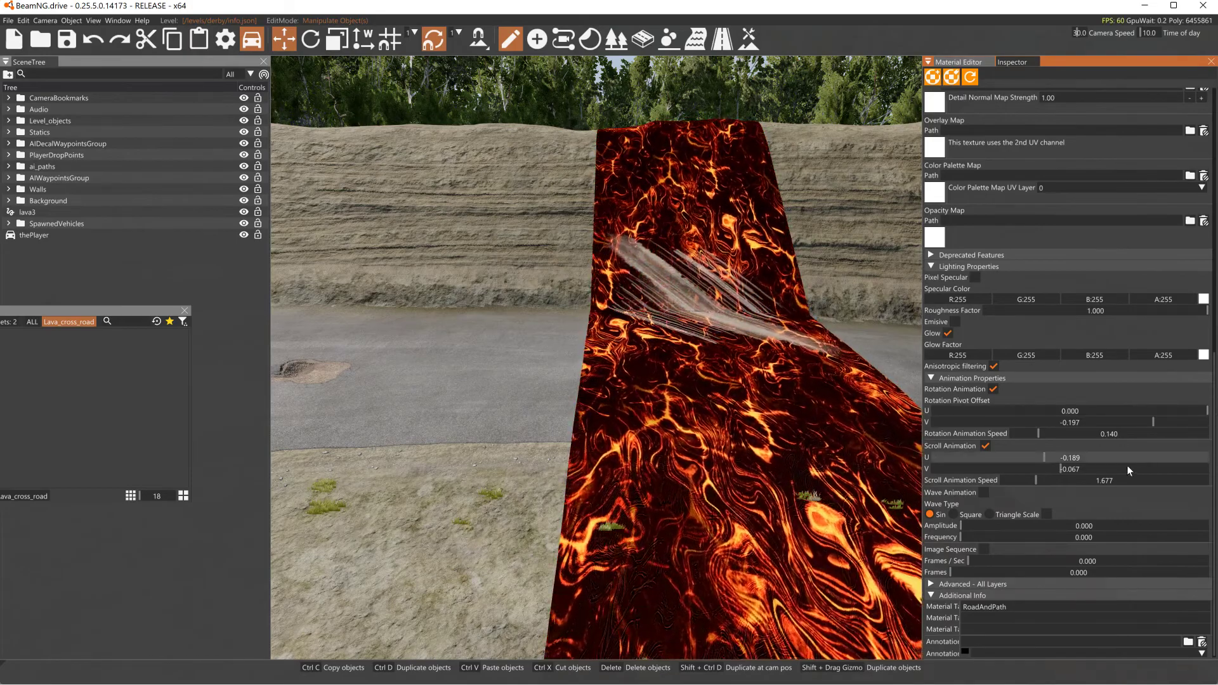
Disable Rotation Animation on lava3 and reset its V pivot offset and rotation speed to 0.
left_click(993, 389)
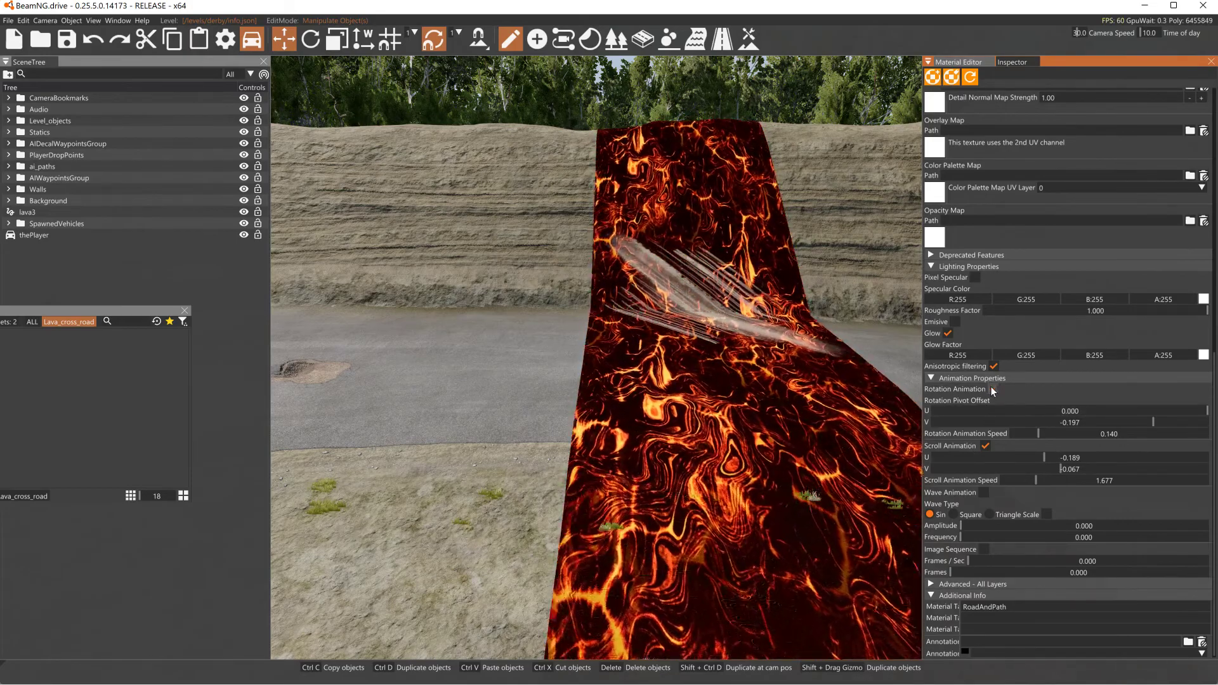
left_click_drag(1023, 433, 977, 417)
left_click_drag(1152, 422, 1213, 422)
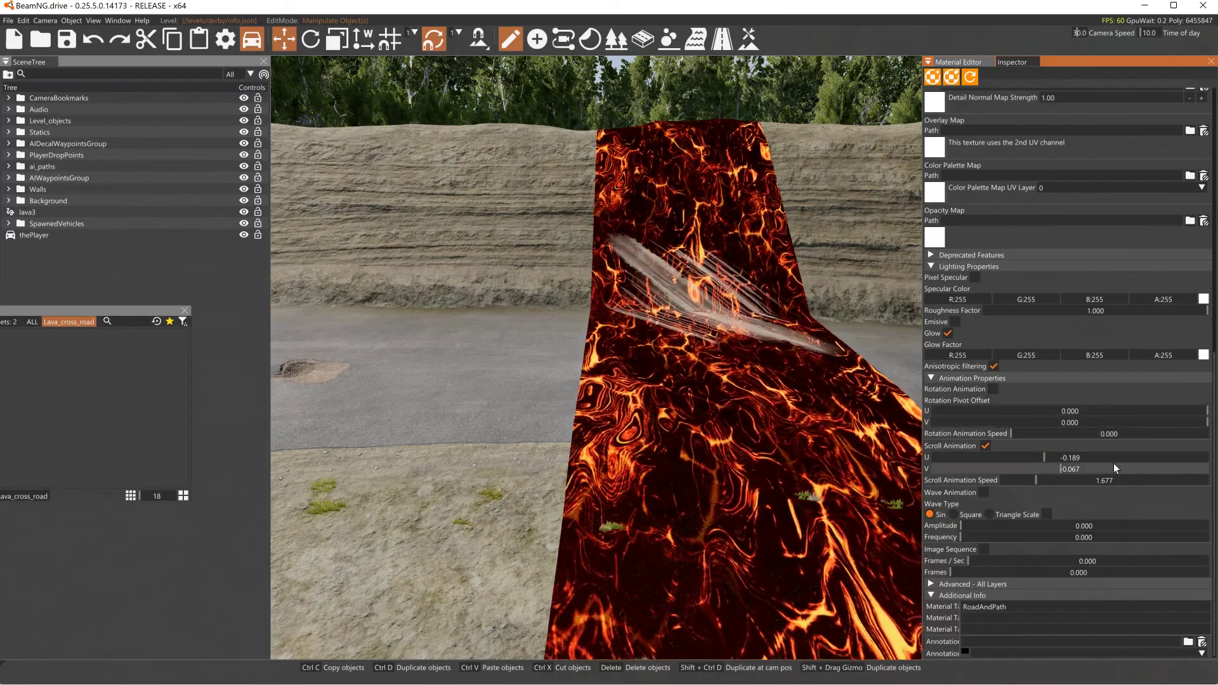
Set lava3's Scroll Animation Speed to about 0.754, with U about 0.035 and V about -0.048.
left_click_drag(1015, 484, 1017, 481)
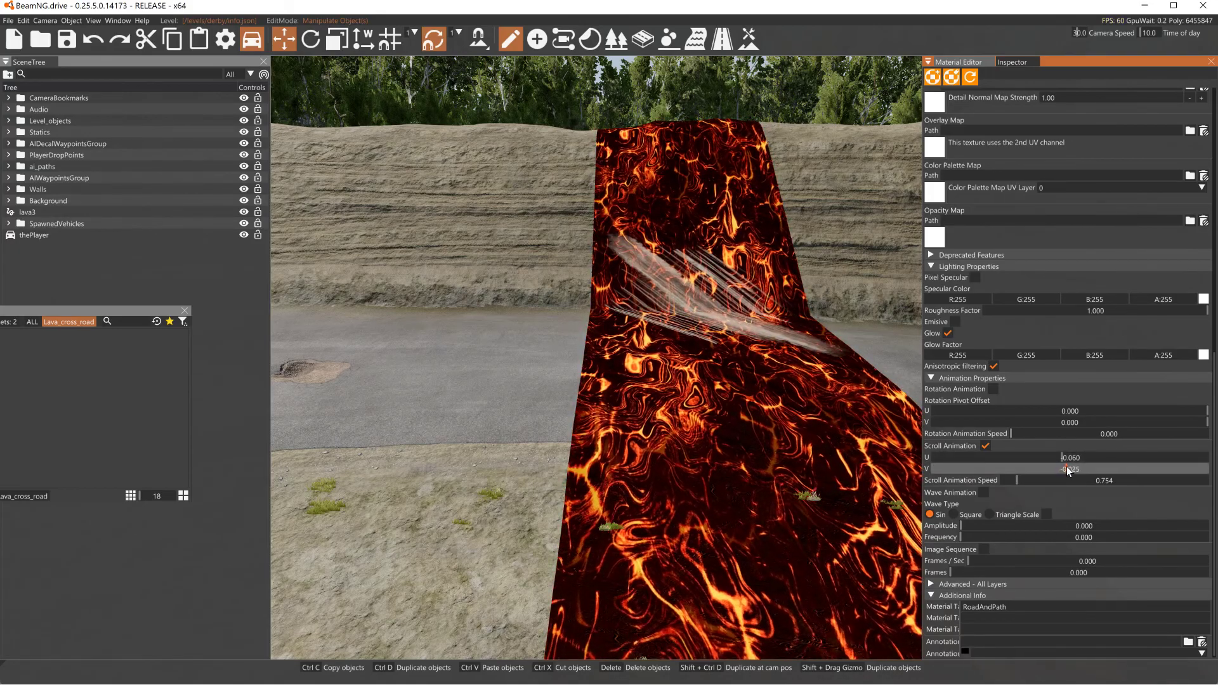
mouse_move(1066, 458)
left_mouse_down()
mouse_move(1099, 458)
mouse_move(1086, 458)
left_mouse_up()
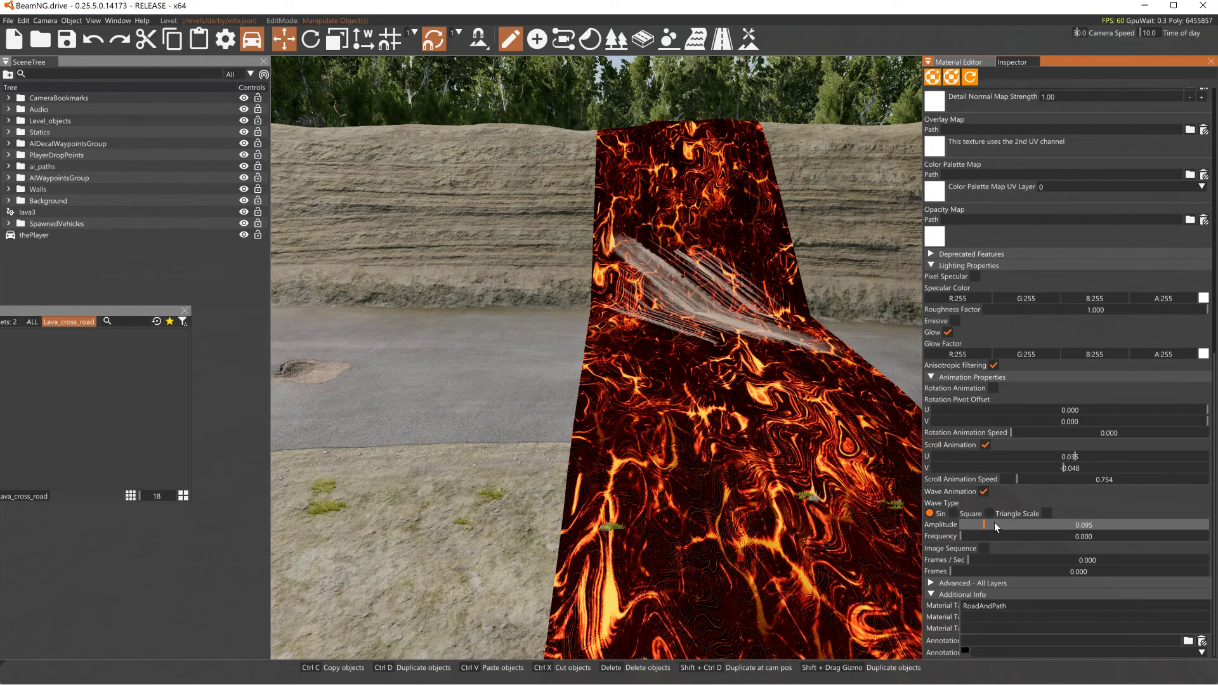
Try Wave Animation on lava3 with amplitude about 0.251, frequency about 2.413 and the Triangle Scale option, and switch it off again.
left_click(1019, 536)
mouse_move(1004, 528)
left_mouse_down()
mouse_move(1154, 536)
mouse_move(1019, 537)
mouse_move(1134, 529)
mouse_move(1023, 526)
left_mouse_up()
left_click(1047, 514)
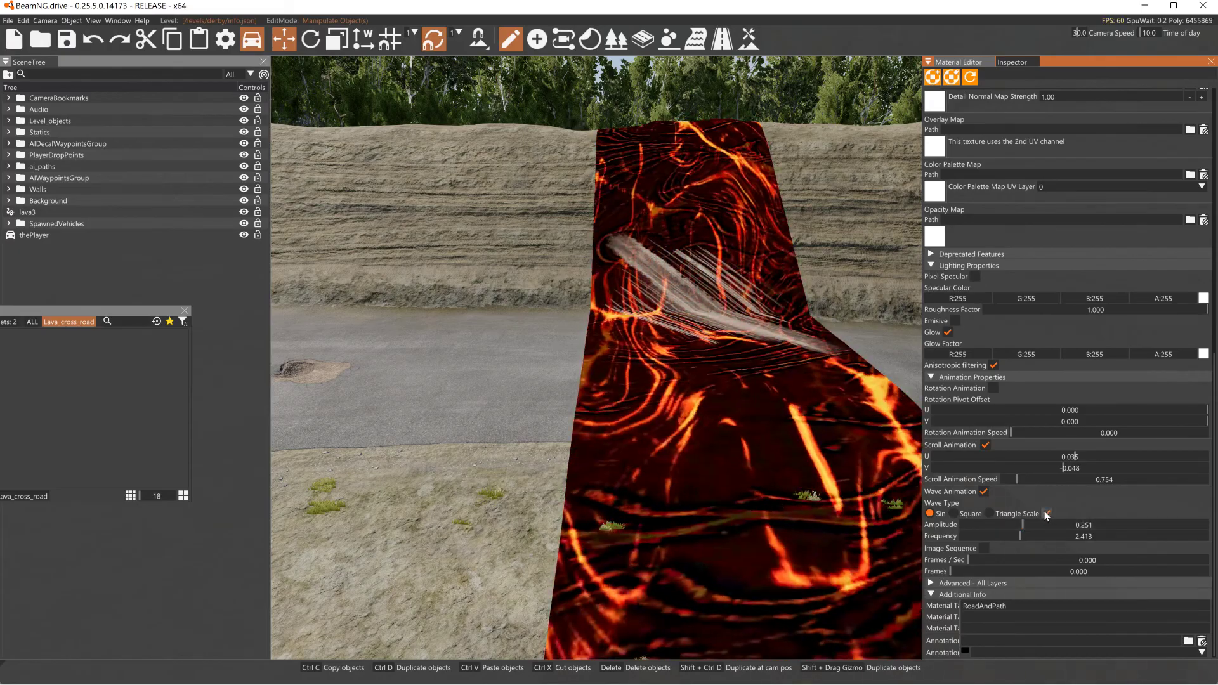
left_click(1046, 514)
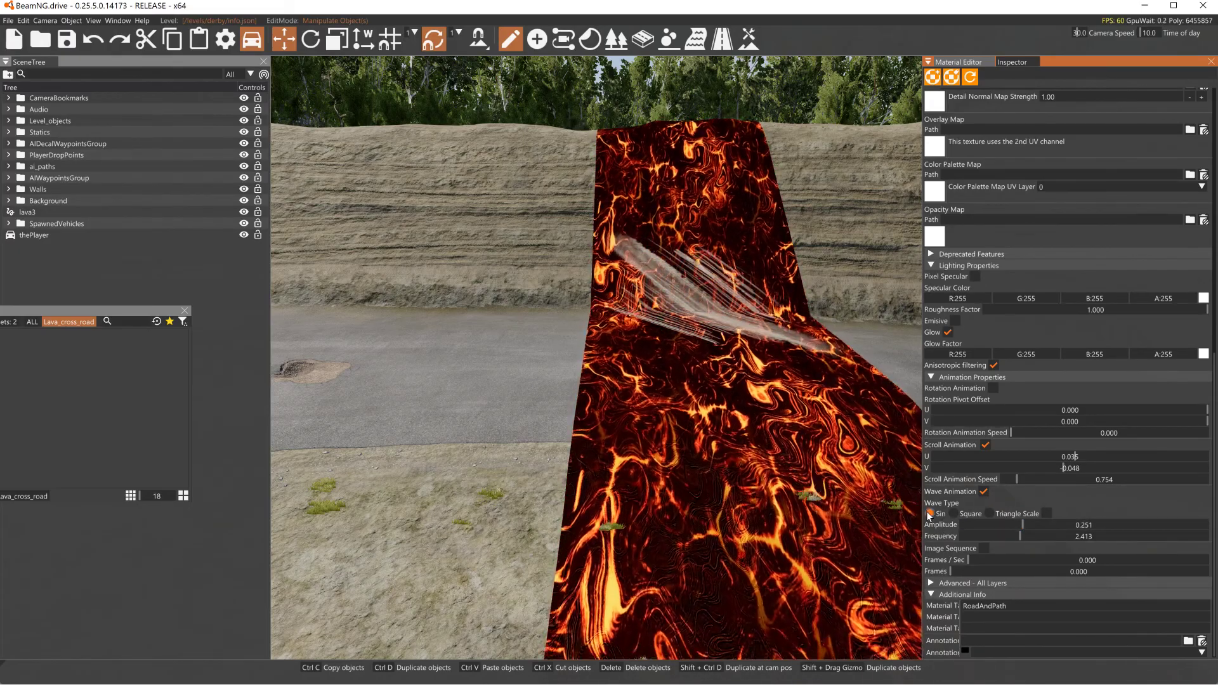
left_click(984, 491)
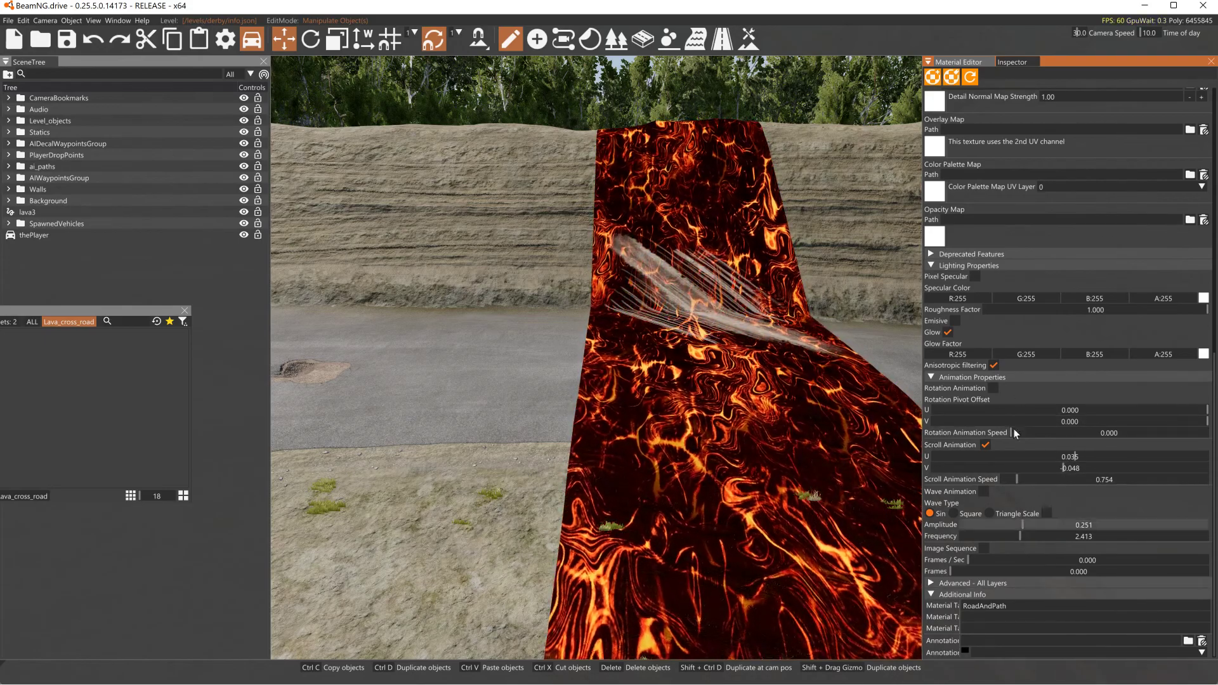
Switch to decal road editing and select the lava road from a camera position above the building.
scroll(1003, 388, "up", 5)
key("s")
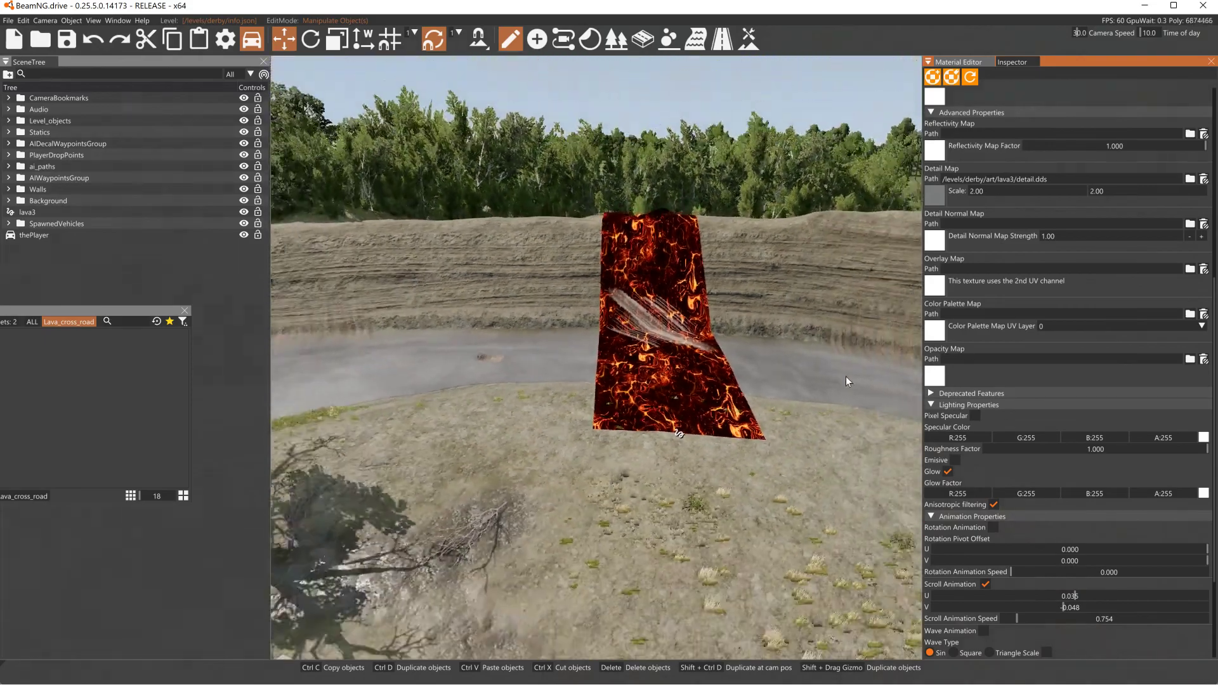
left_click(659, 377)
left_click(722, 39)
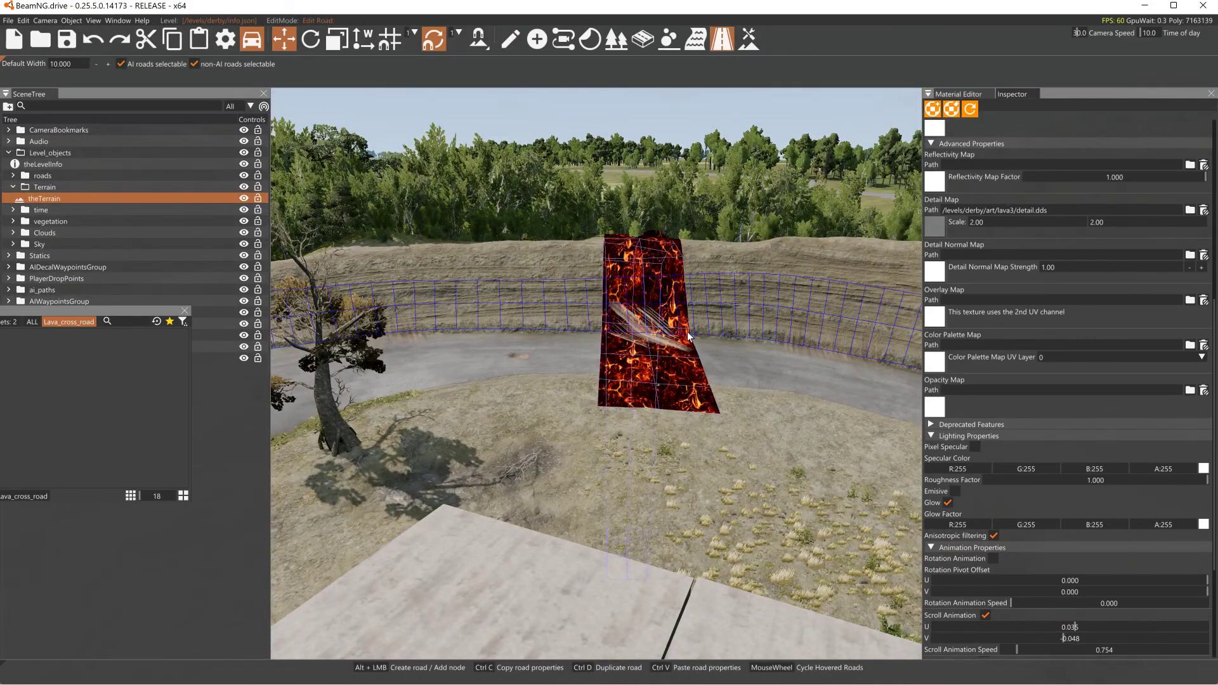
left_click(662, 409)
right_click_drag(845, 340, 832, 422)
key("alt+z")
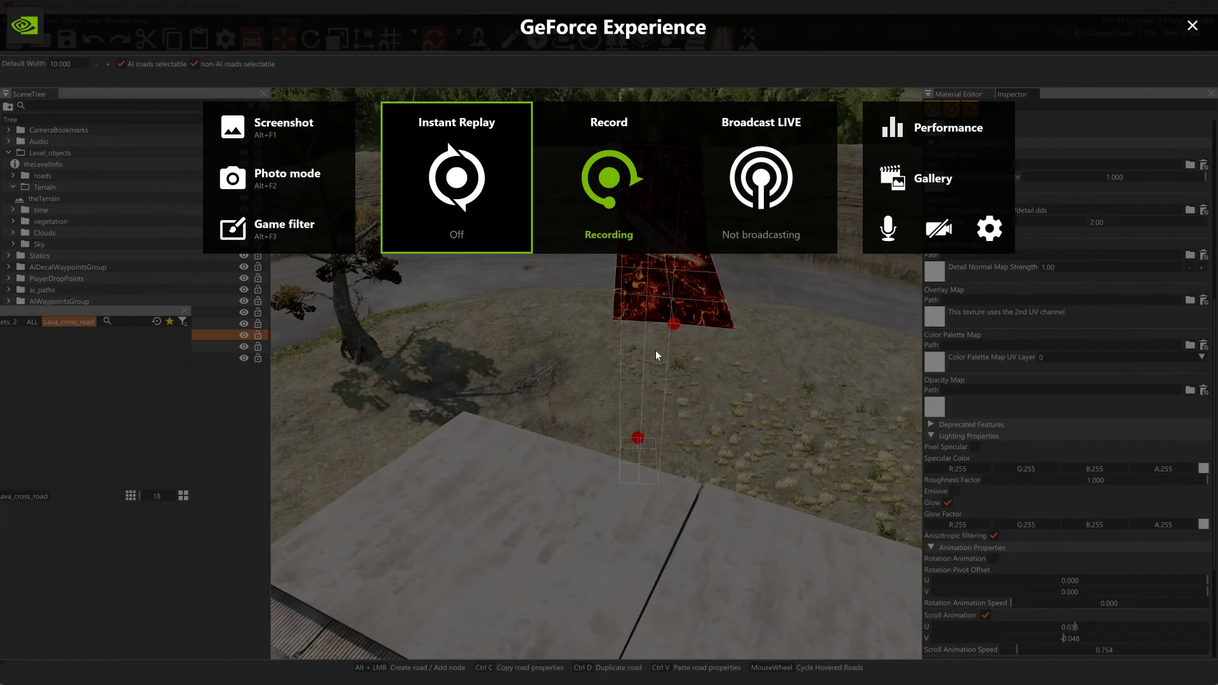
key("alt+z")
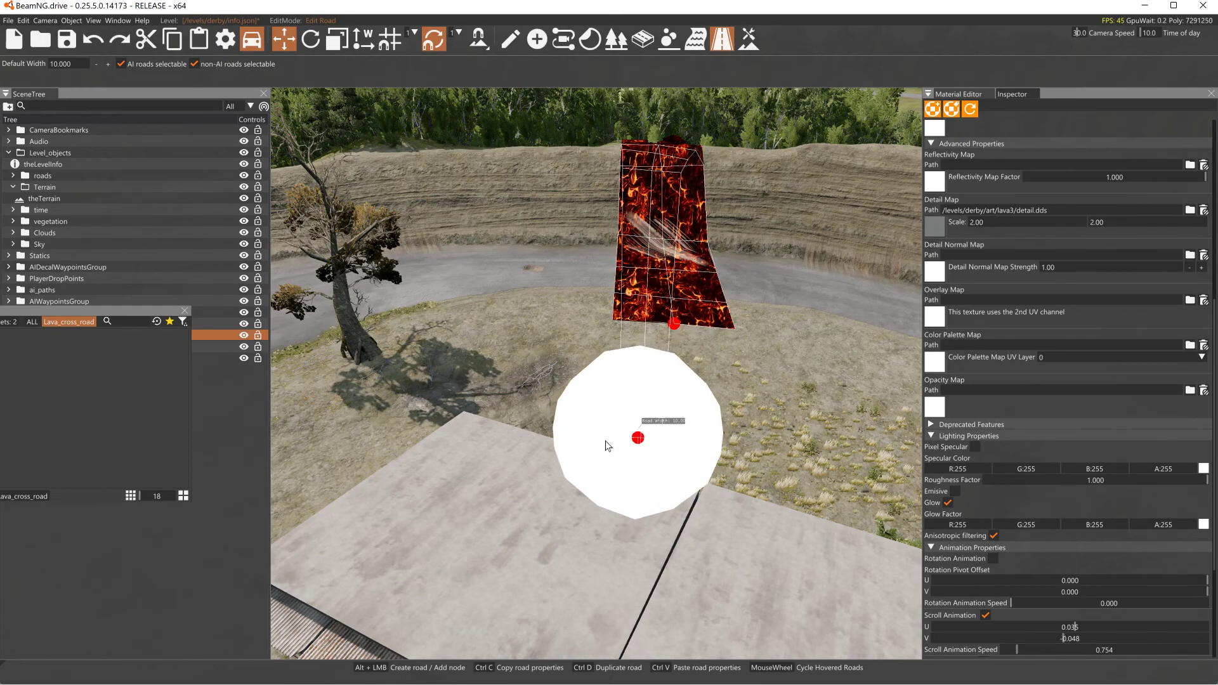
Extend the lava road with two nodes past the building and move the node on its roof onto the grass beside the tree.
left_click(477, 523, "alt")
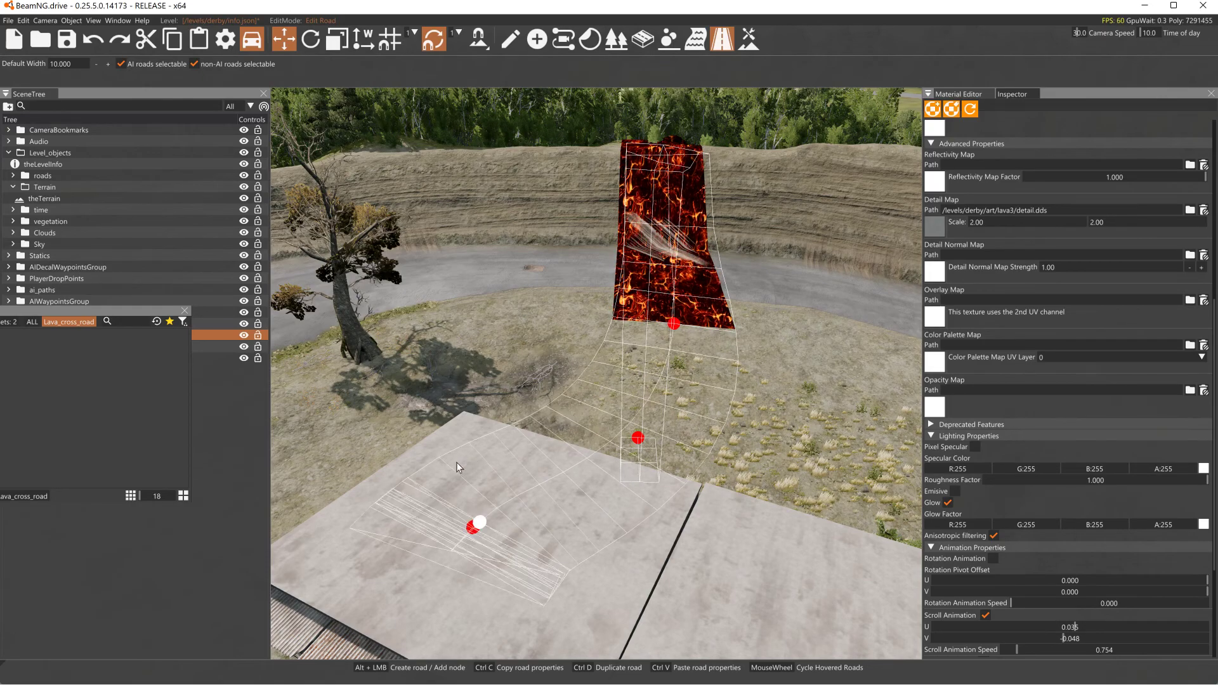
key("s")
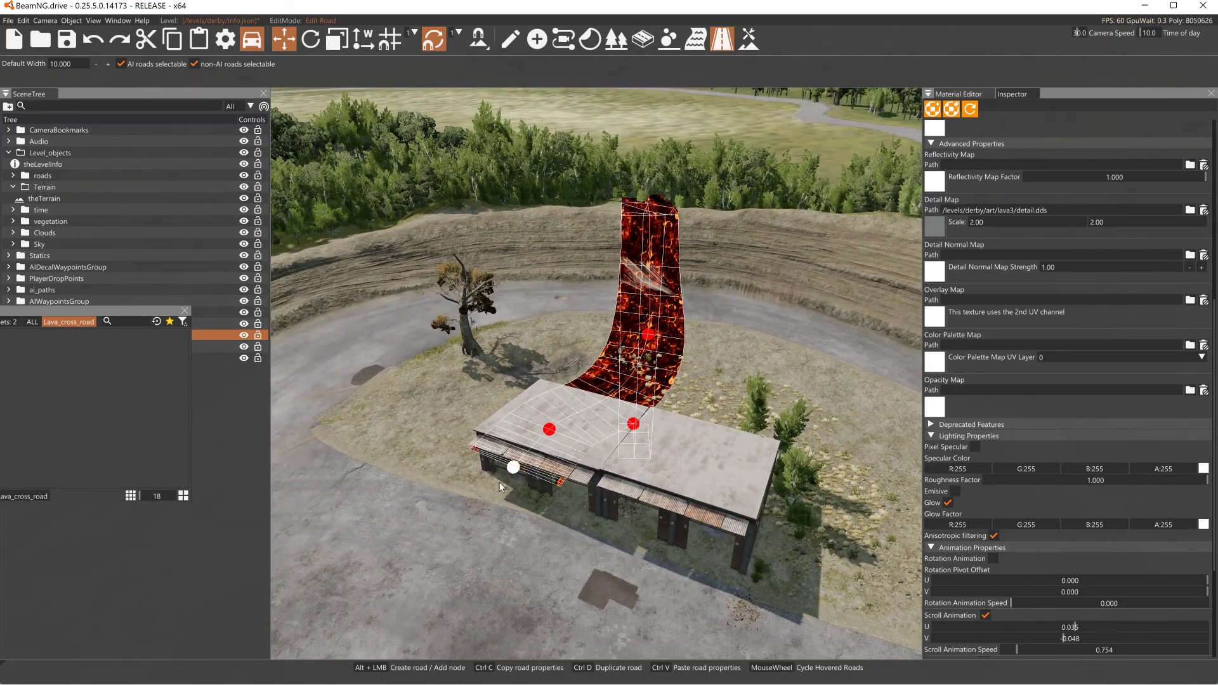
left_click(372, 441, "alt")
left_click_drag(548, 431, 483, 347)
Place a particle emitter node at the base of the tree standing in the lava.
right_click_drag(603, 370, 508, 362)
key("w")
key("w")
left_click(537, 39)
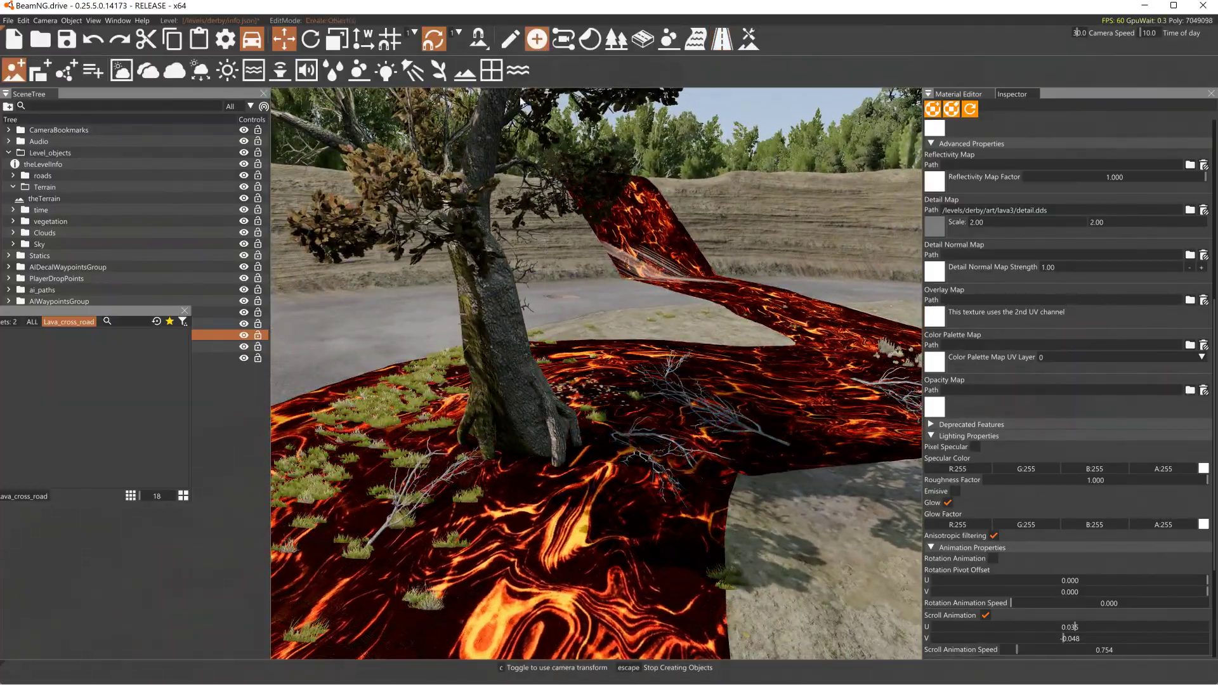
left_click(357, 70)
key("w")
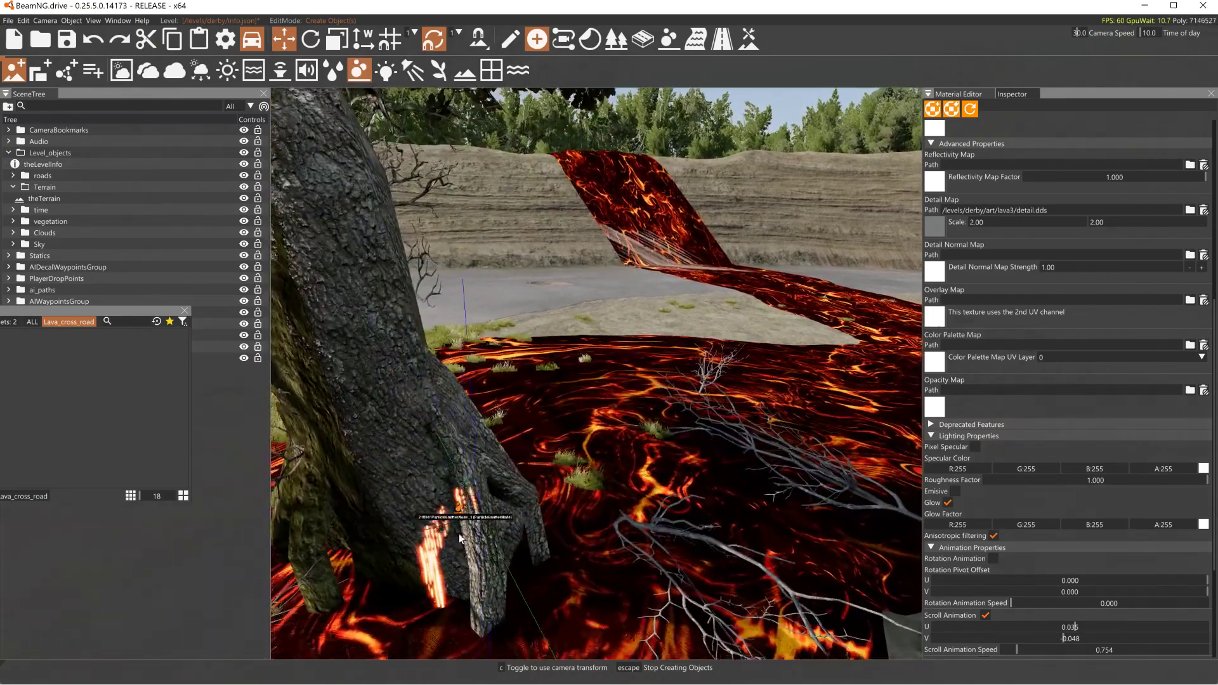
left_click(536, 553)
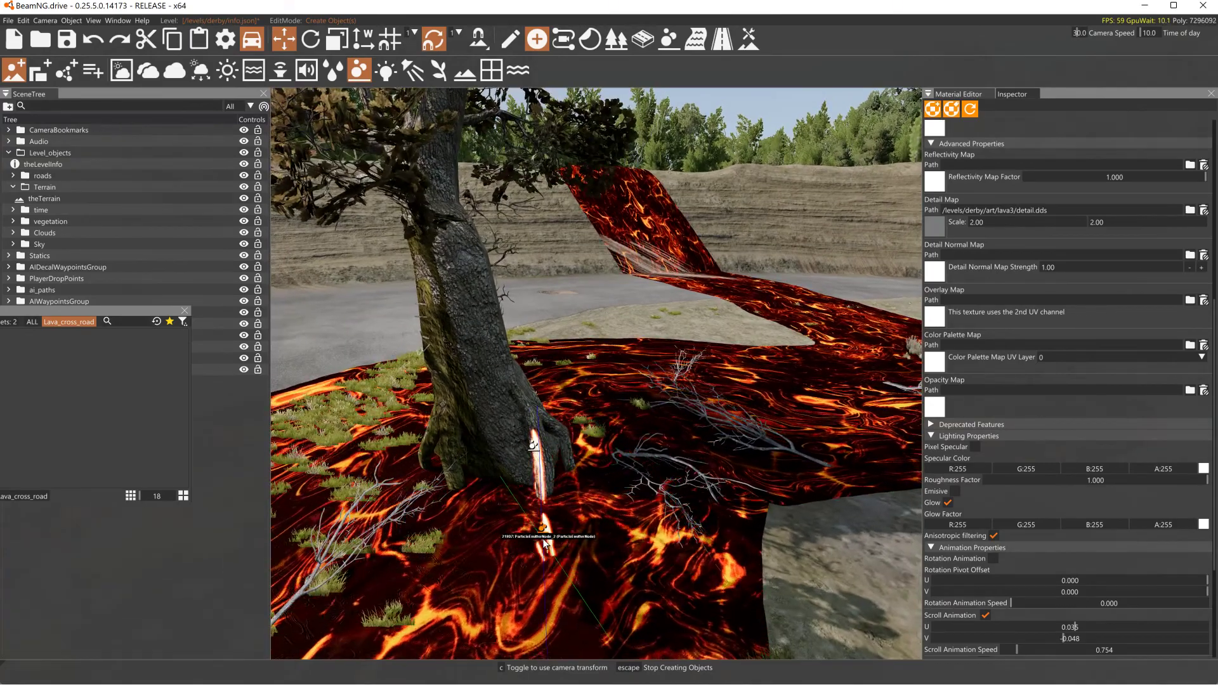
key("Escape")
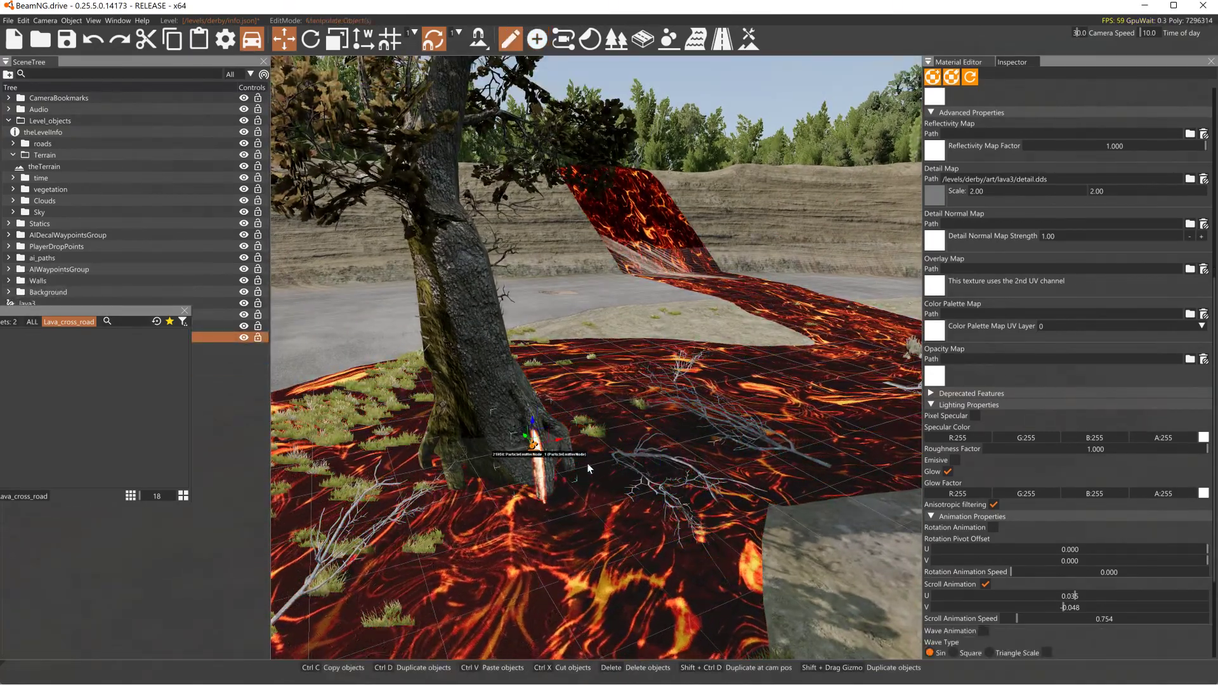
Set the new particle node's emitter to BNGP_24 and examine the effect around the tree.
left_click(1011, 66)
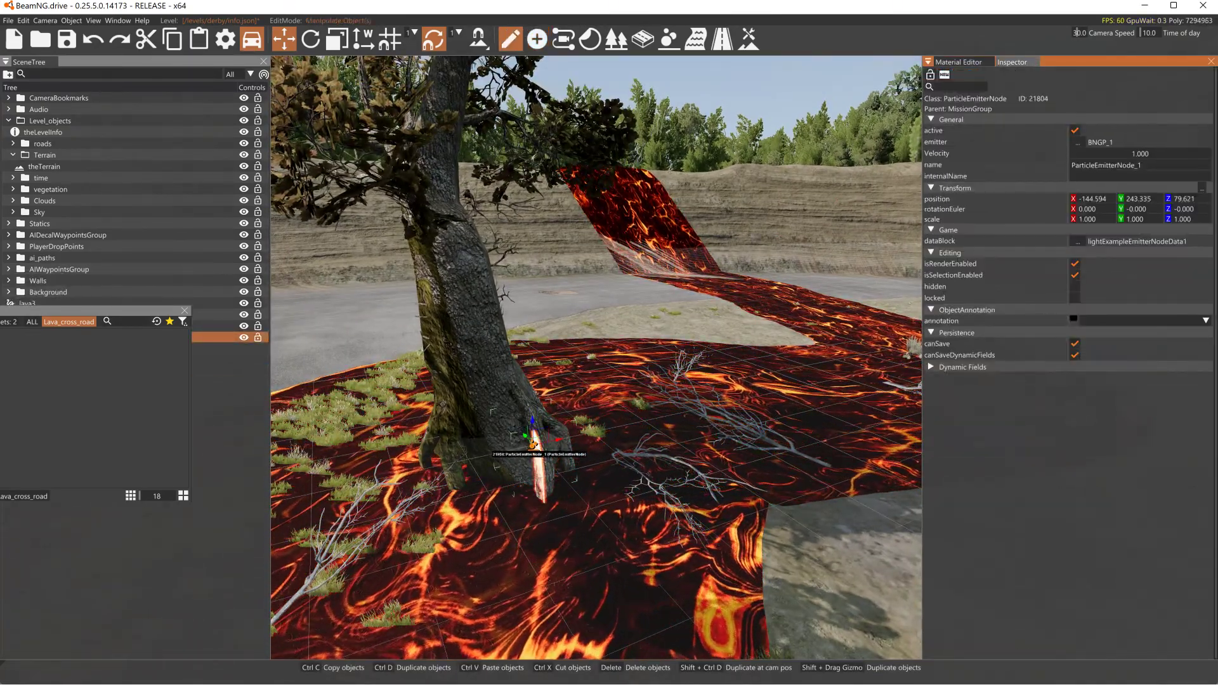
left_click(1082, 141)
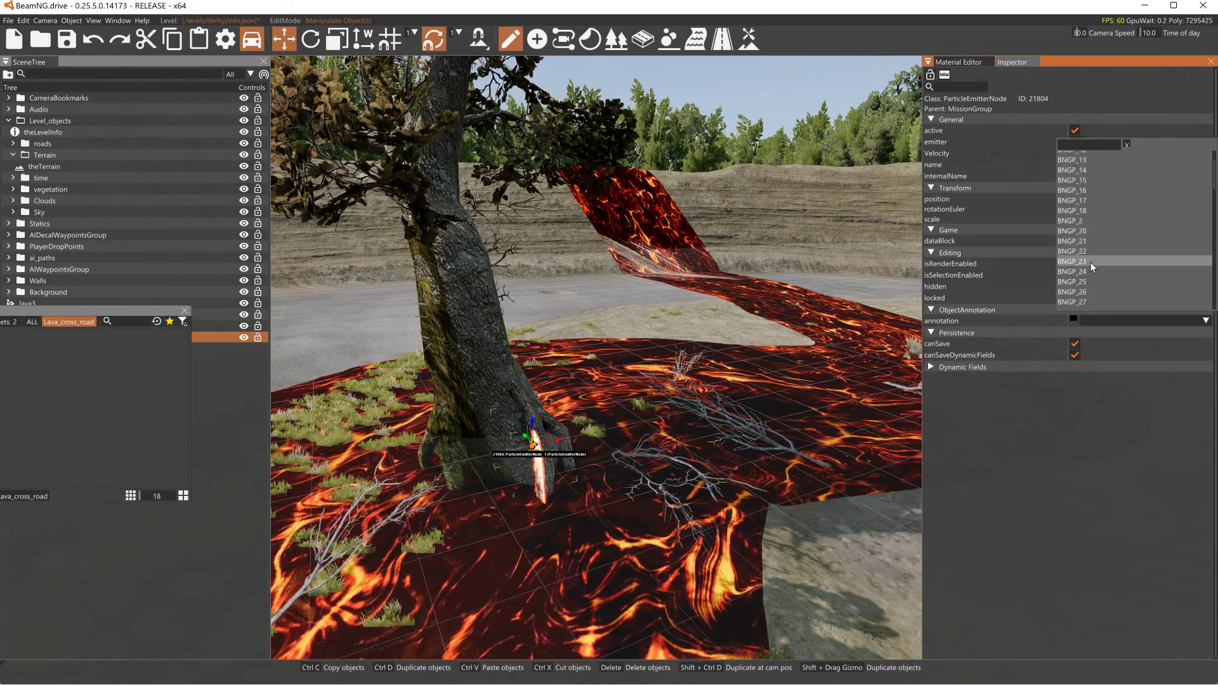
left_click(1078, 271)
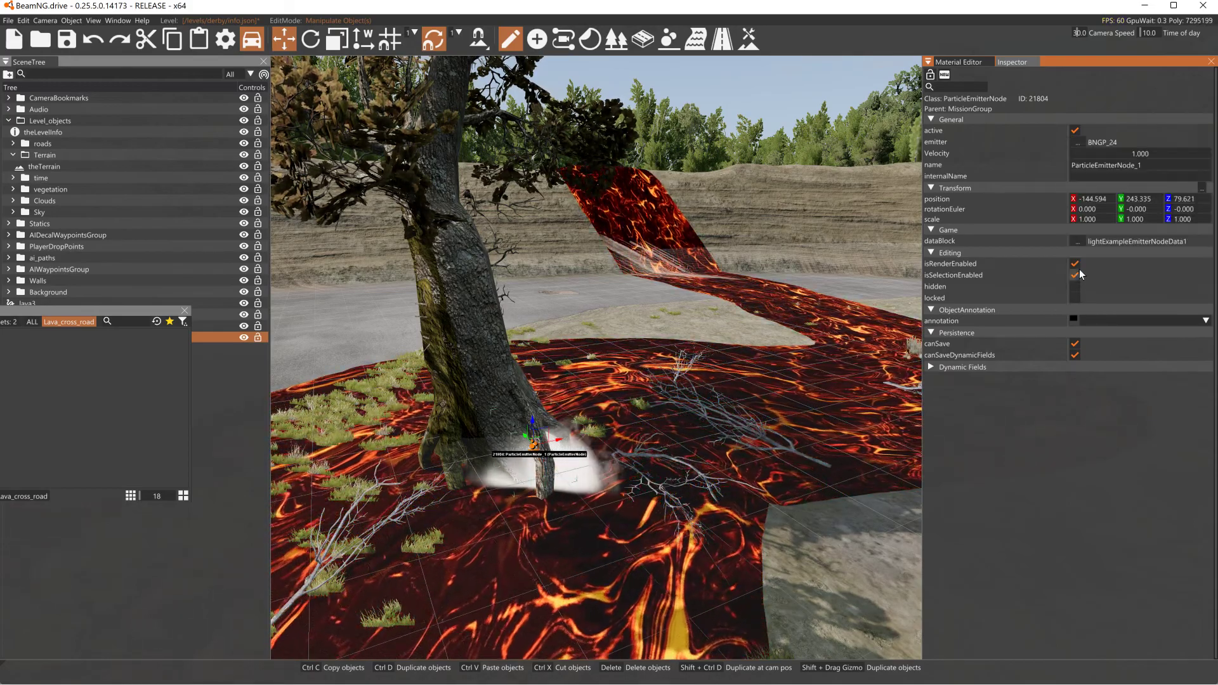
right_click_drag(787, 273, 819, 239)
key("a")
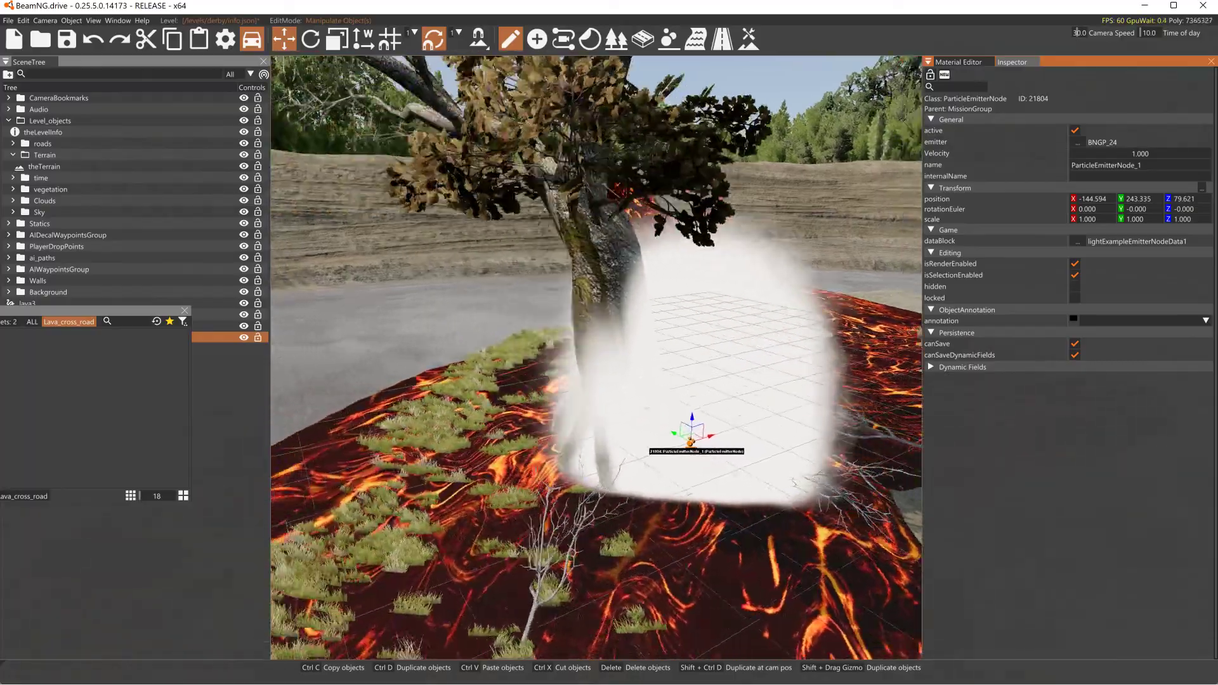
key("s")
key("w")
key("s")
key("d")
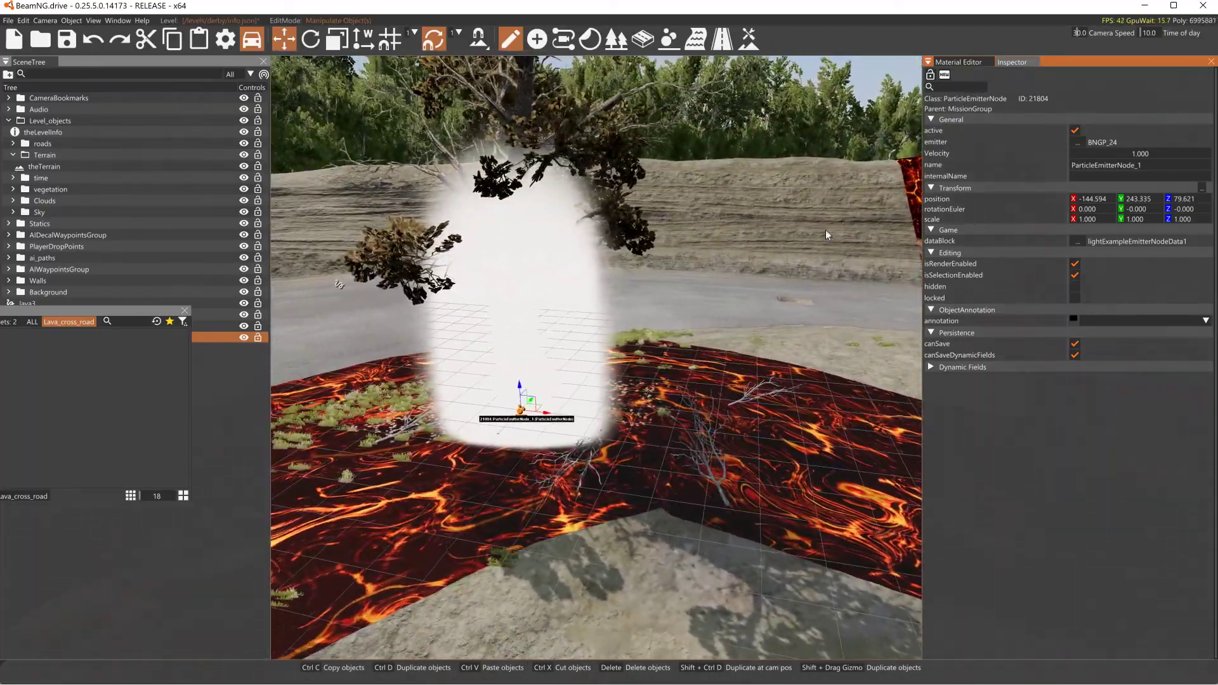
Try emitters BNGP_26 and BNGP_27 on the particle node, and set it to BNGP_34.
left_click(1078, 142)
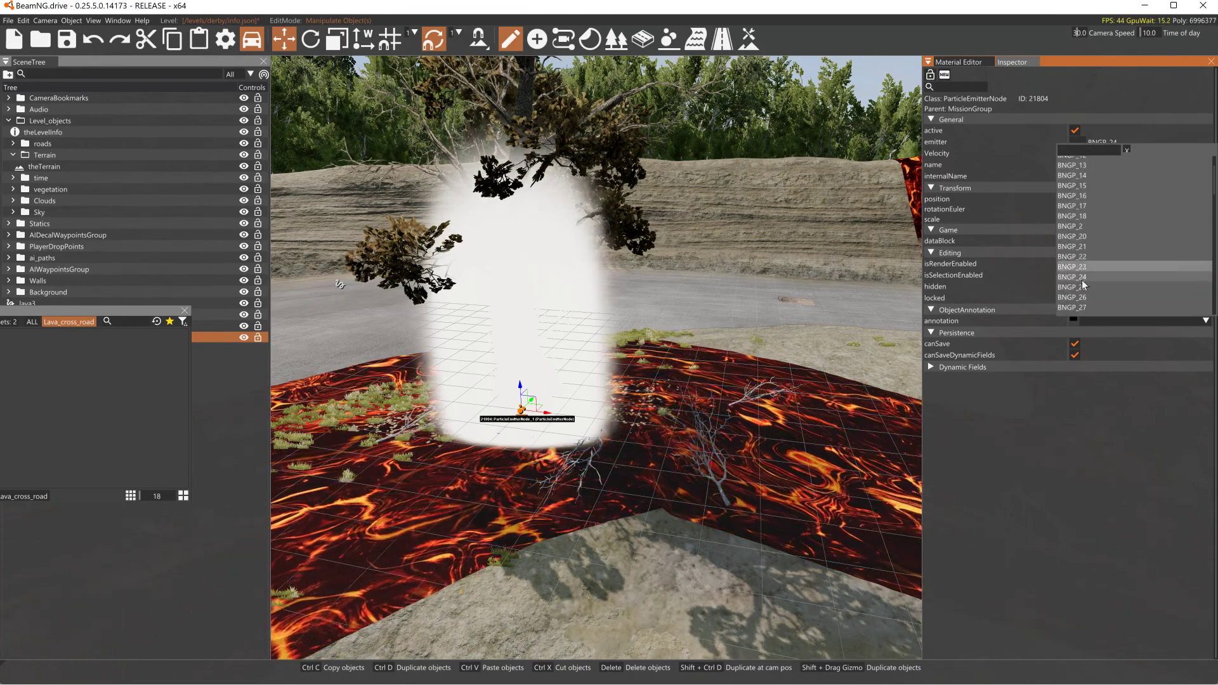
left_click(1078, 297)
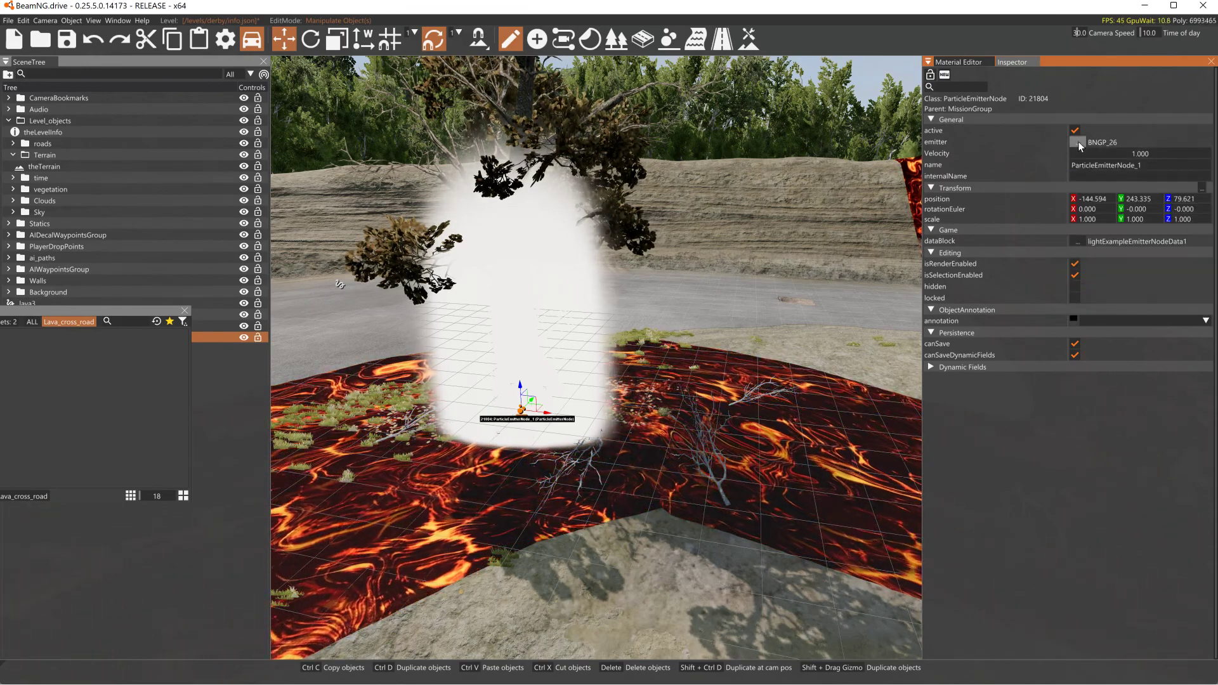
left_click(1077, 143)
left_click(1083, 306)
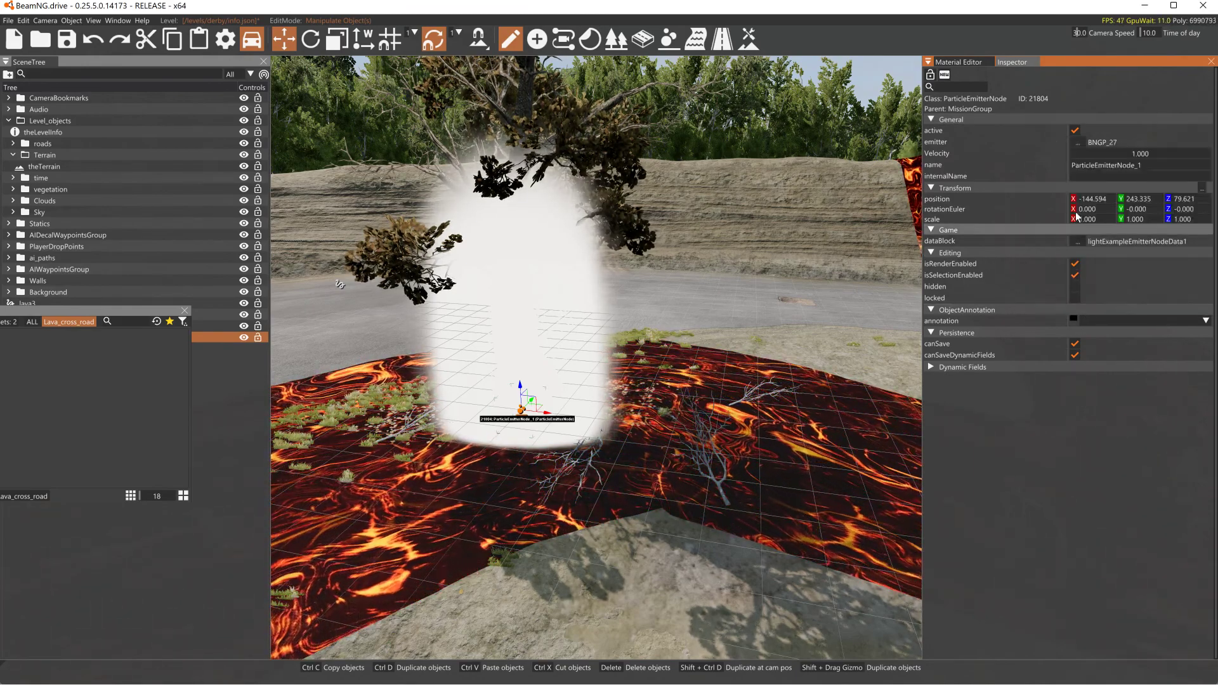
left_click(1076, 143)
scroll(1072, 203, "down", 3)
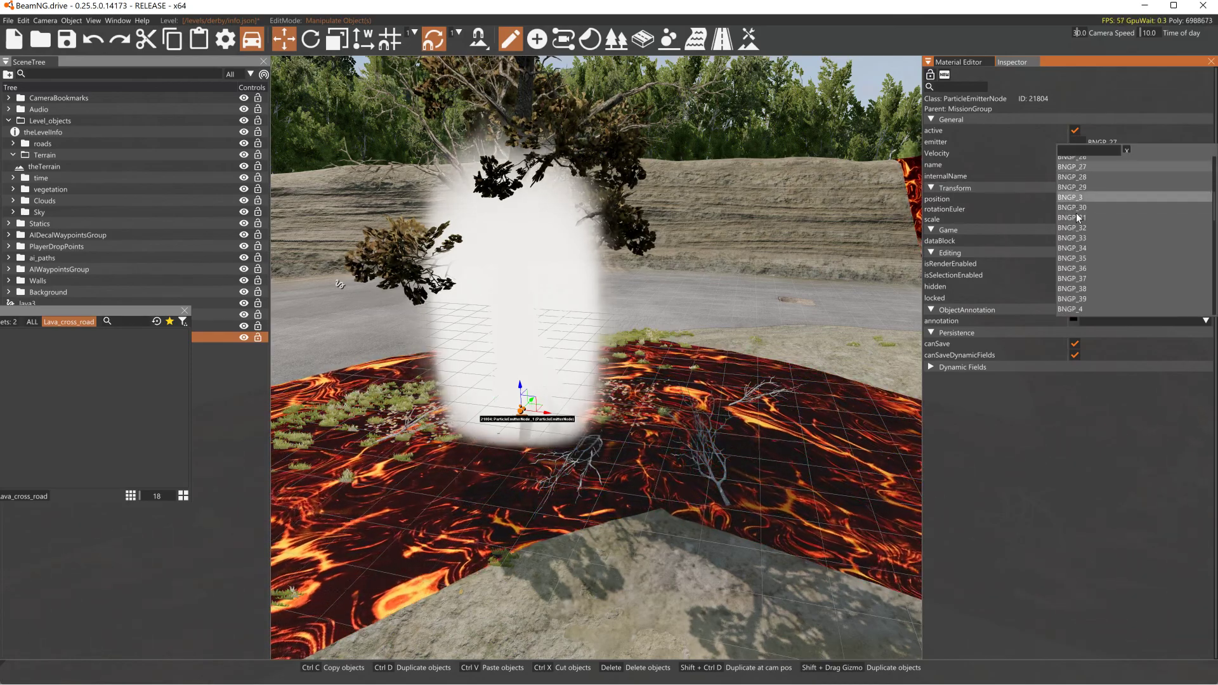
left_click(1079, 246)
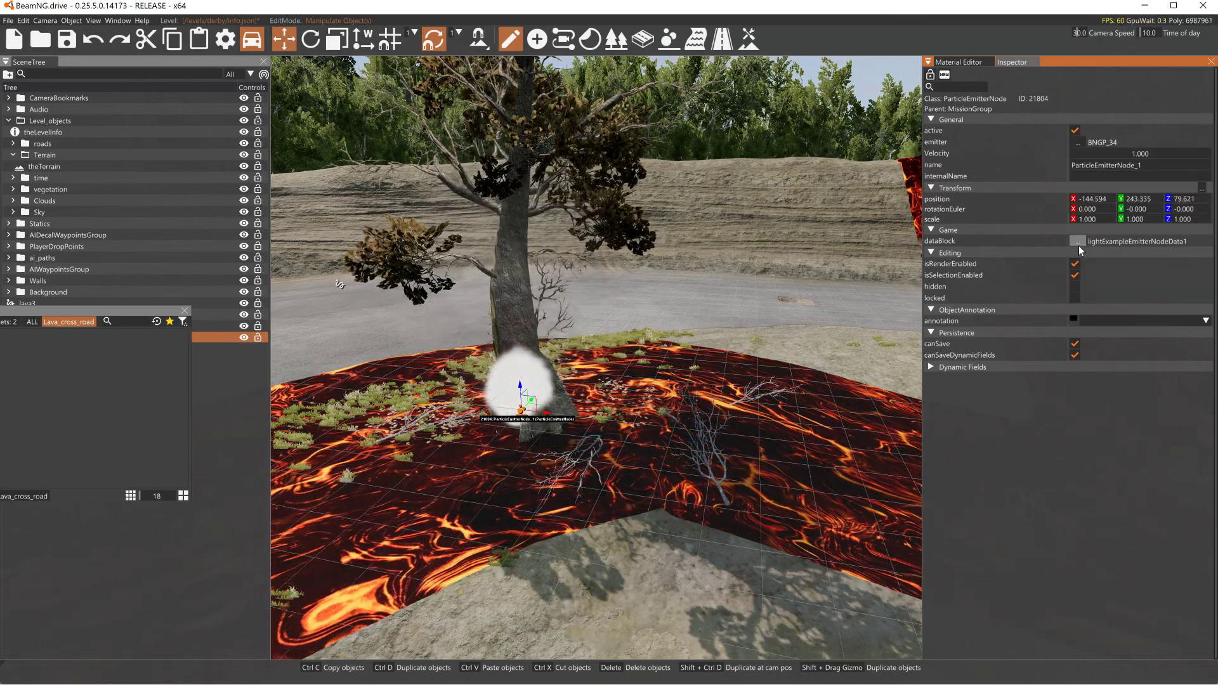
Try emitters BNGP_16, BNGP_17 and BNGP_36 on the particle node at the base of the tree.
left_click(1080, 143)
scroll(1076, 200, "up", 3)
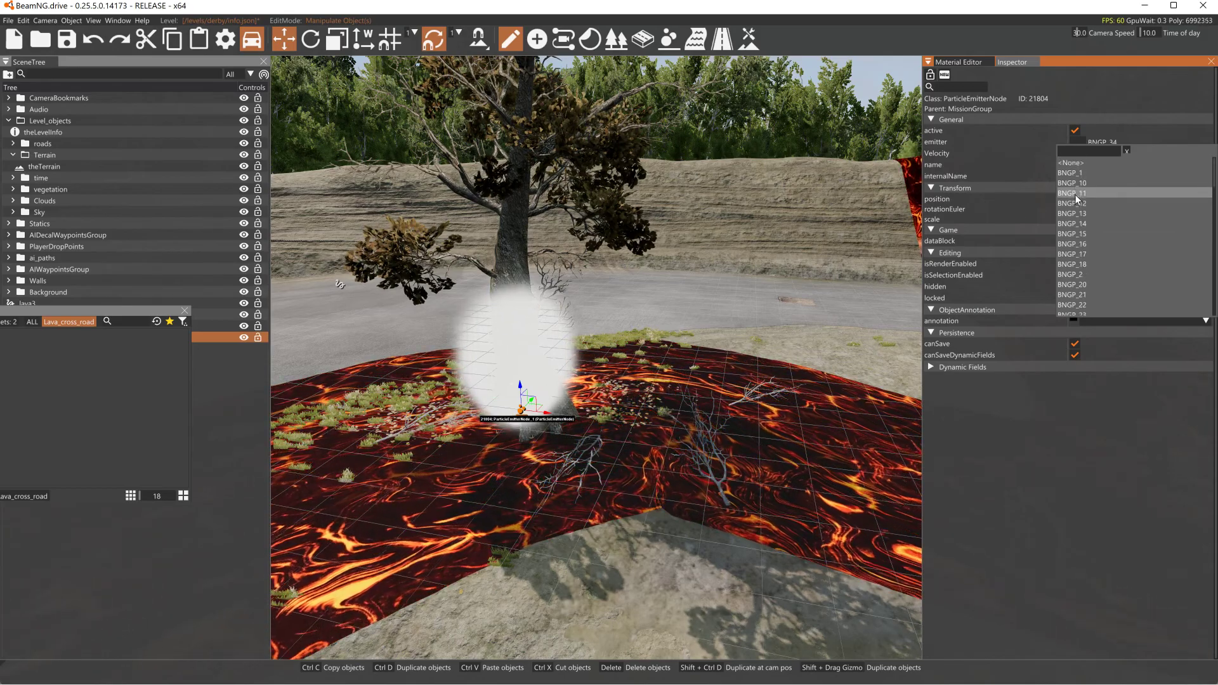
left_click(1069, 248)
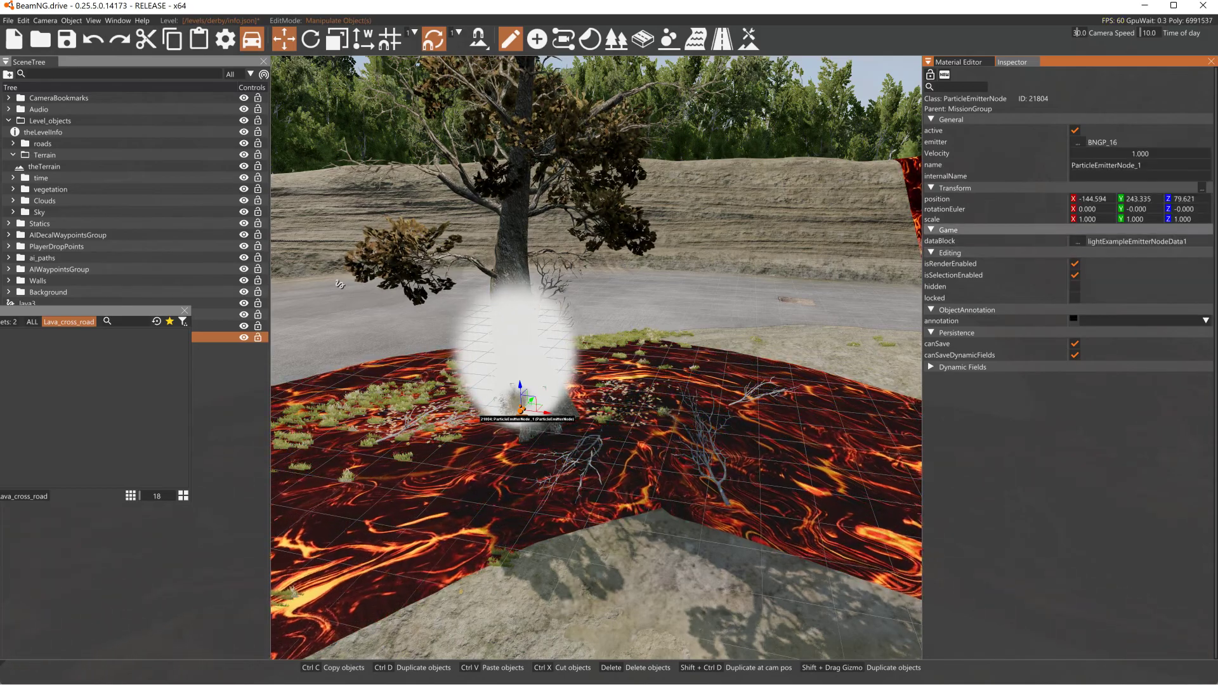
left_click(1072, 146)
left_click(1073, 248)
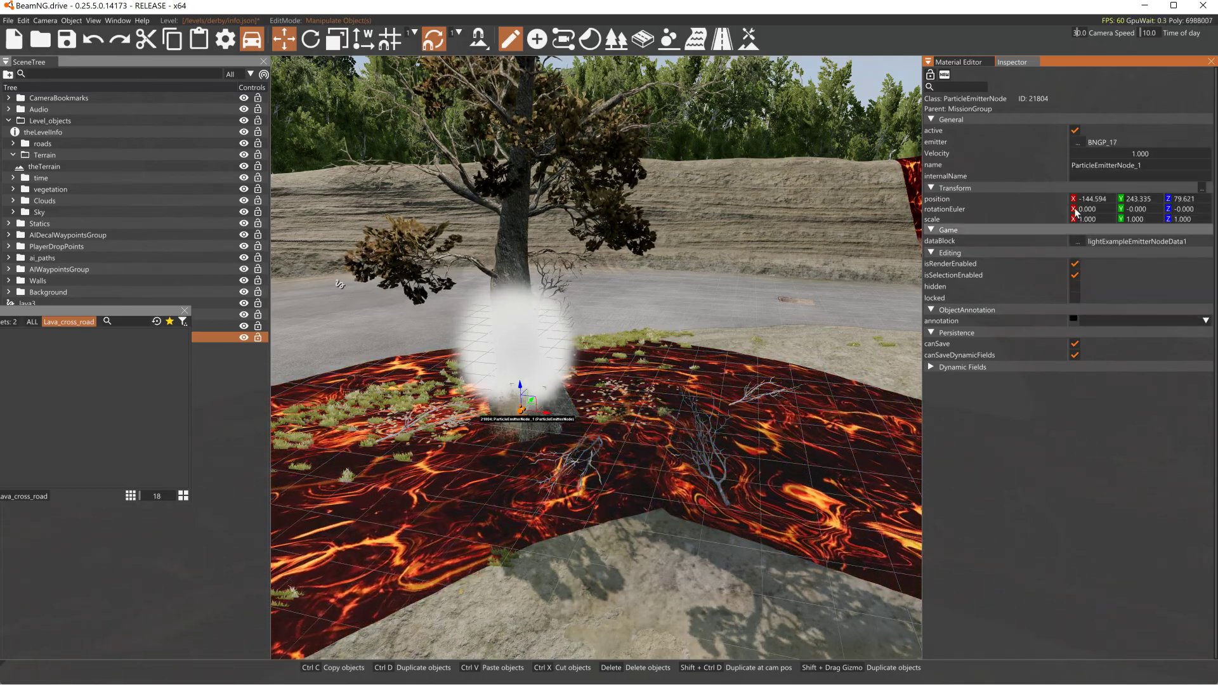
left_click(1075, 142)
left_click(1087, 245)
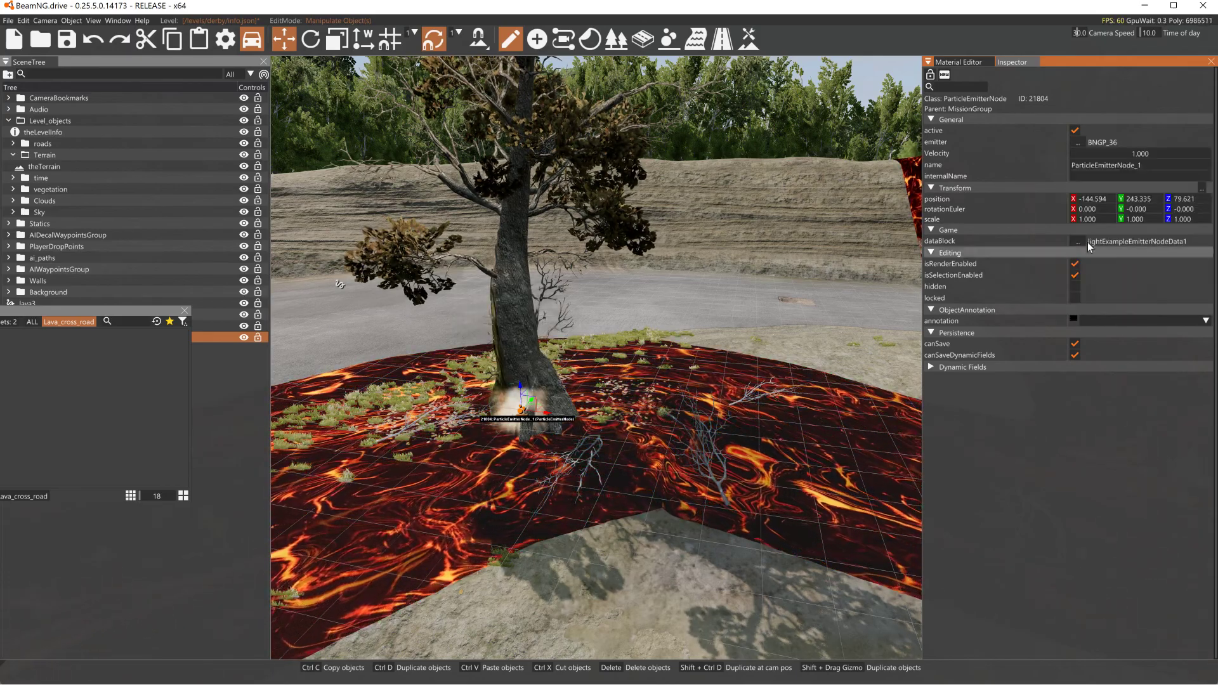
Try emitters BNGP_42, BNGP_38 and BNGP_11 on the particle node.
left_click(1077, 142)
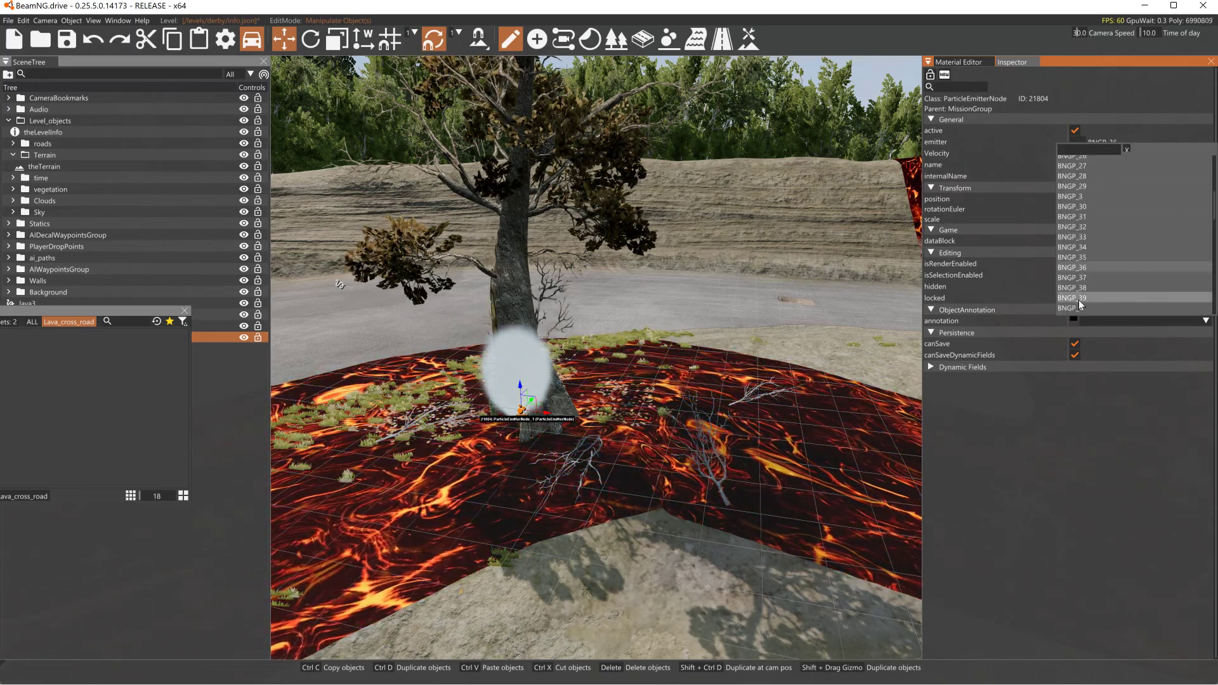
left_click(1077, 251)
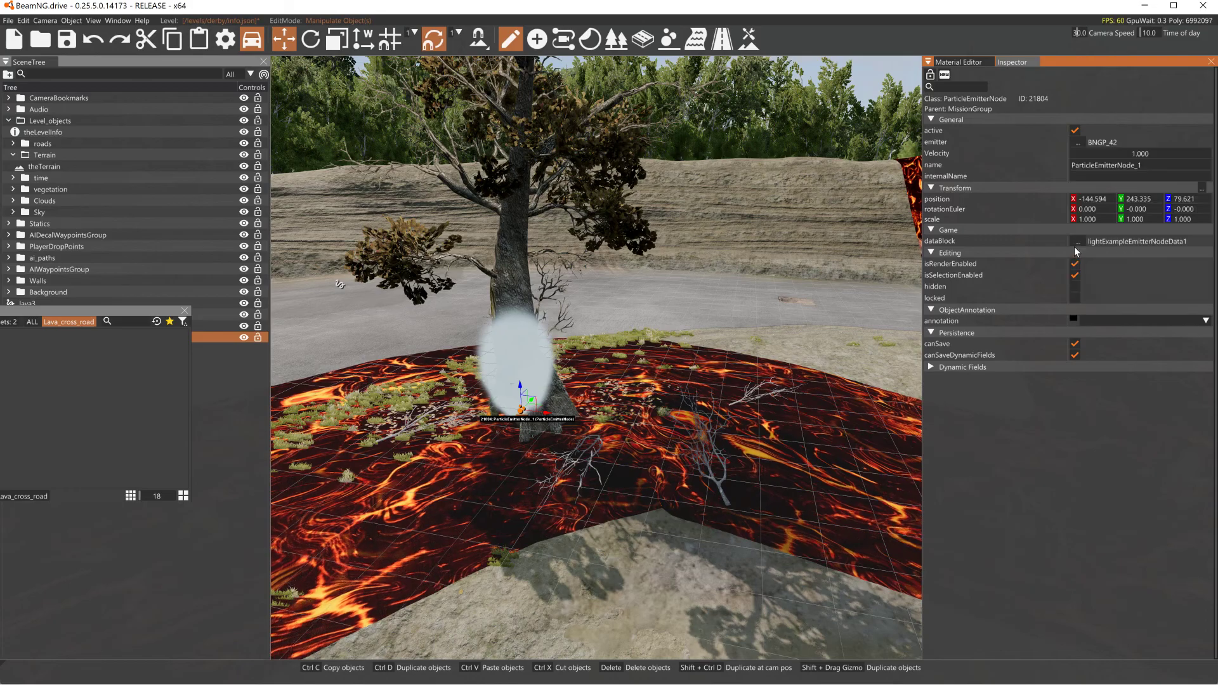
left_click(1076, 142)
left_click(1077, 195)
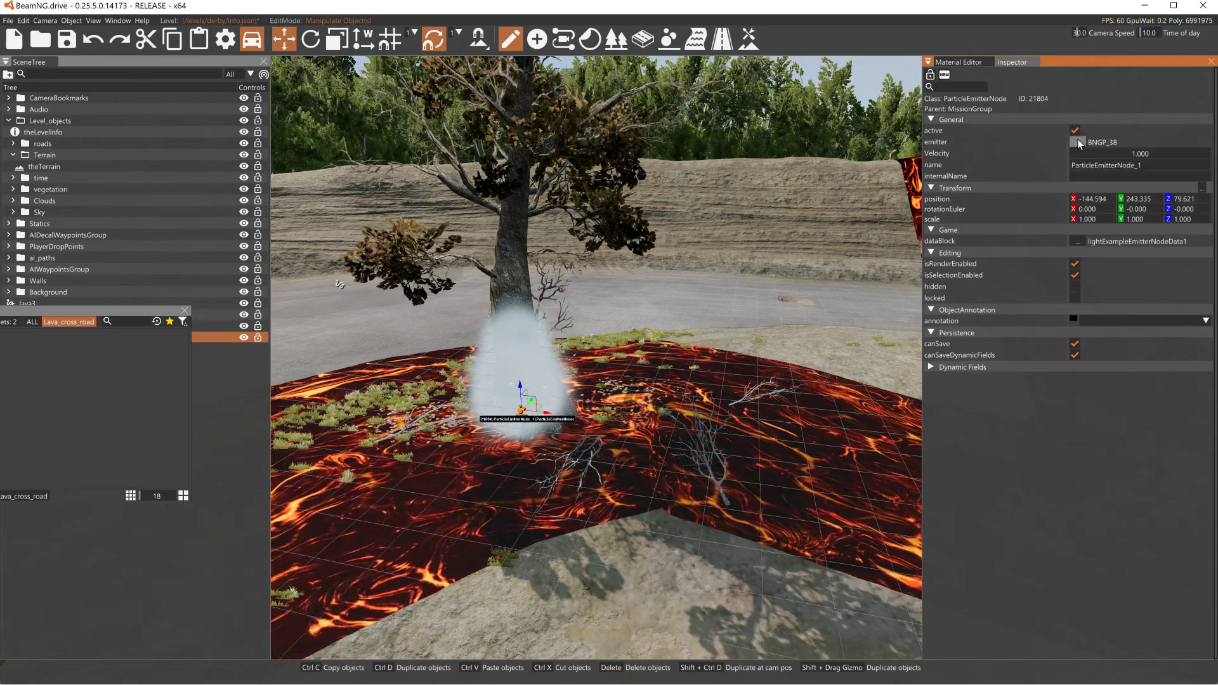
left_click(1077, 140)
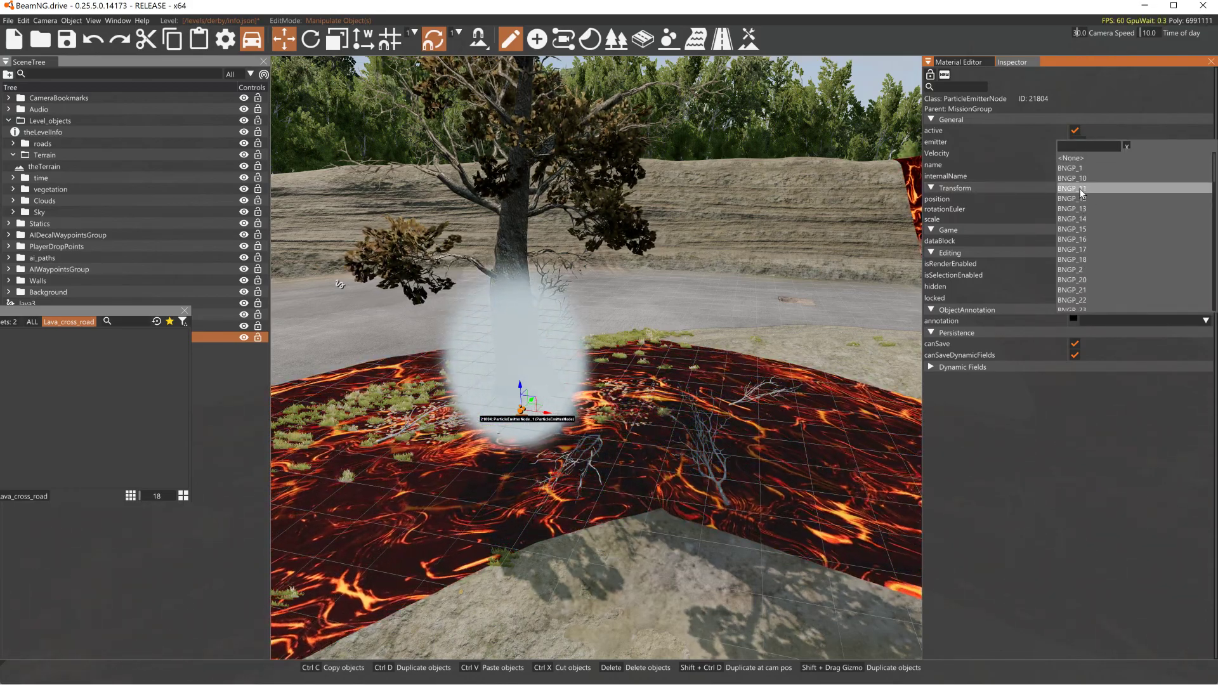
left_click(1082, 191)
Try further emitters on the particle node, including BNGP_12 and BNGP_64.
left_click(1075, 142)
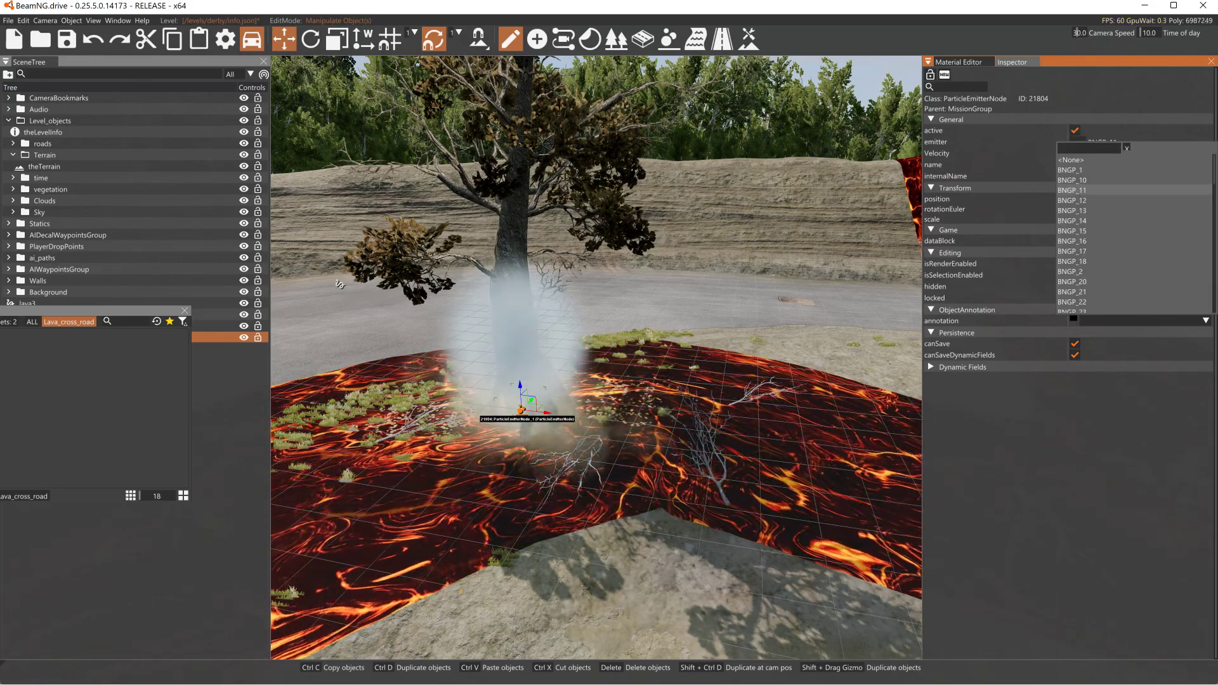
left_click(1081, 203)
left_click(1075, 142)
left_click(1082, 222)
left_click(1076, 143)
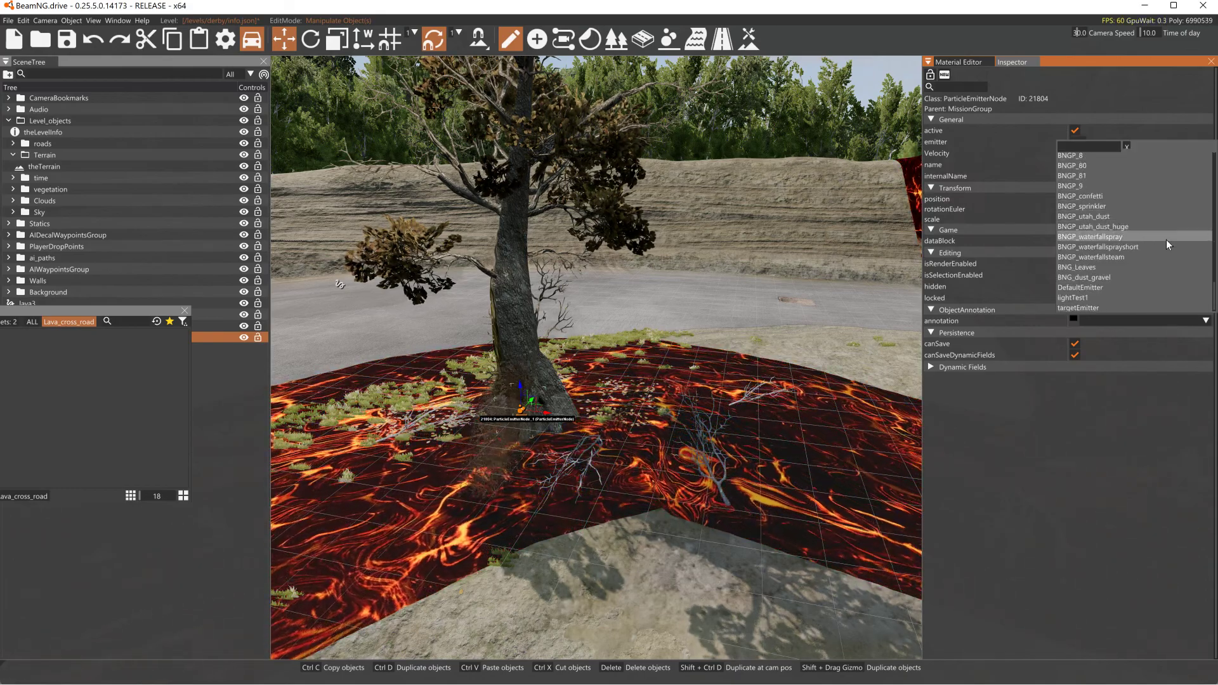
scroll(1152, 248, "up", 1)
scroll(1152, 252, "up", 2)
left_click(1101, 242)
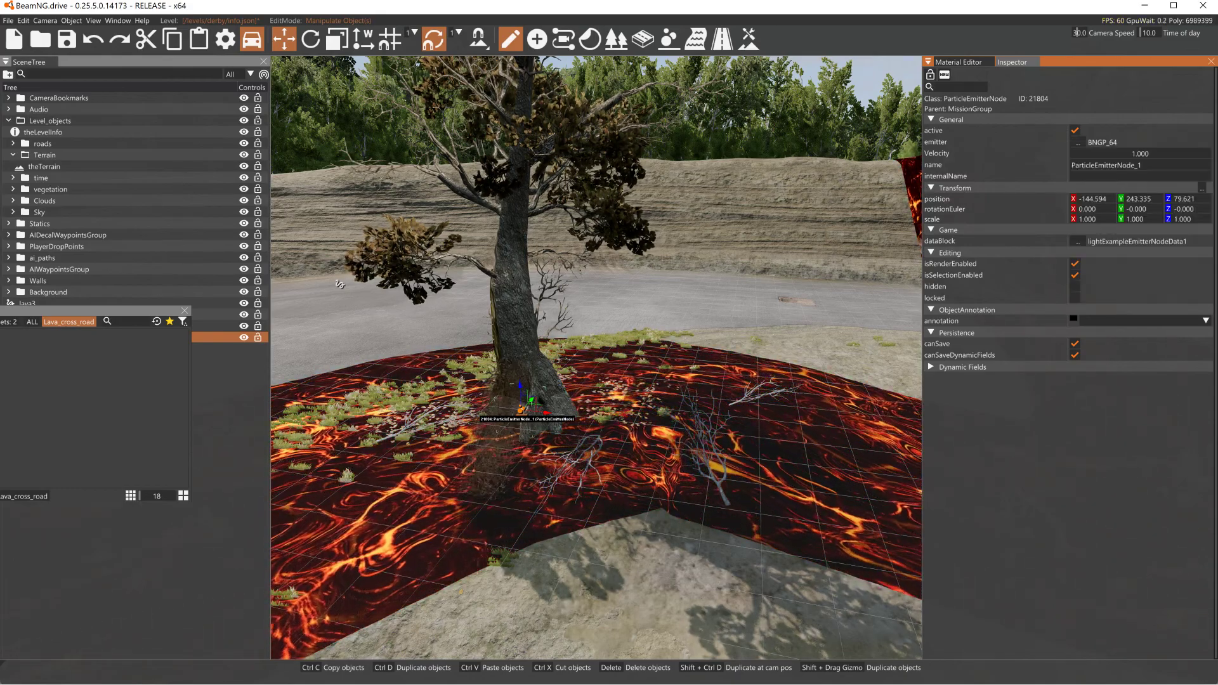
Try emitters BNGP_53 and BNGP_46 on the particle node and dismiss the mail notification.
left_click(1078, 142)
left_click(1079, 214)
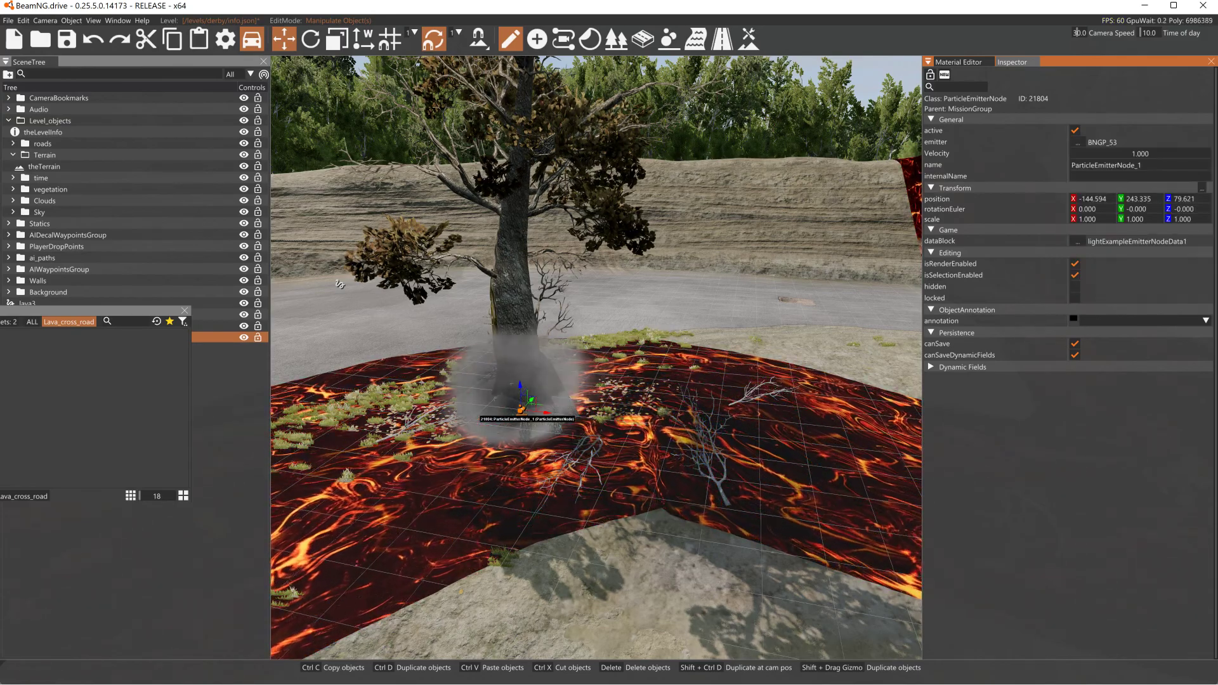
left_click(1077, 141)
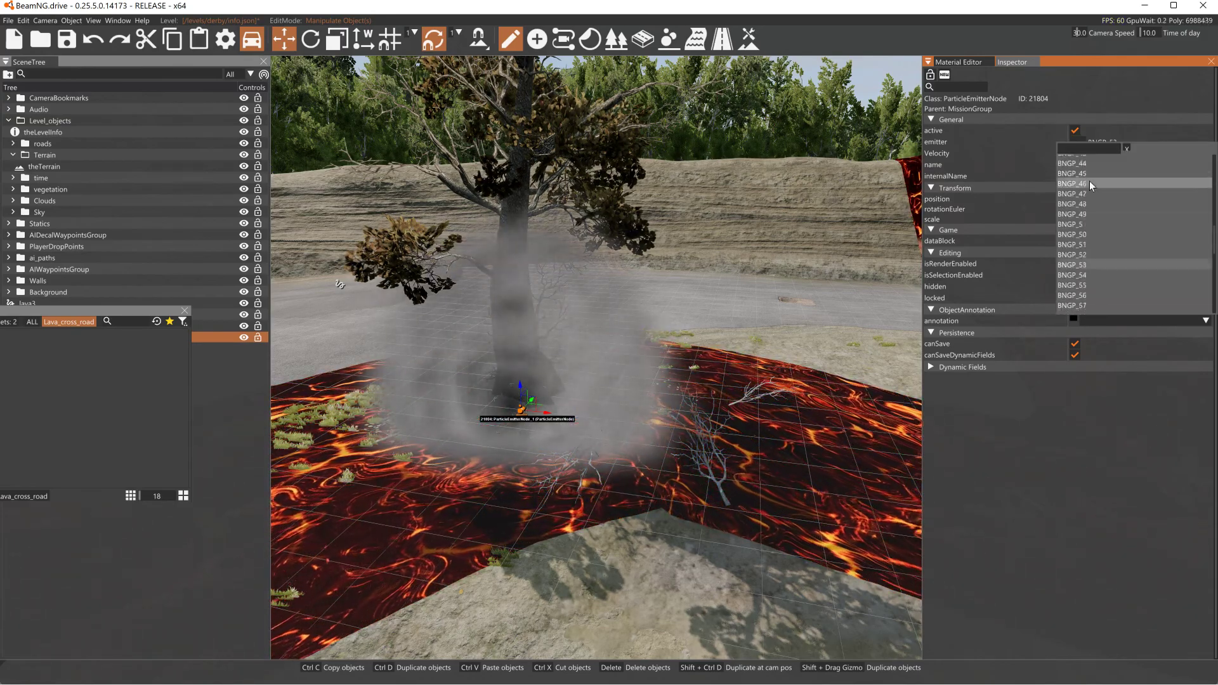
left_click(1085, 230)
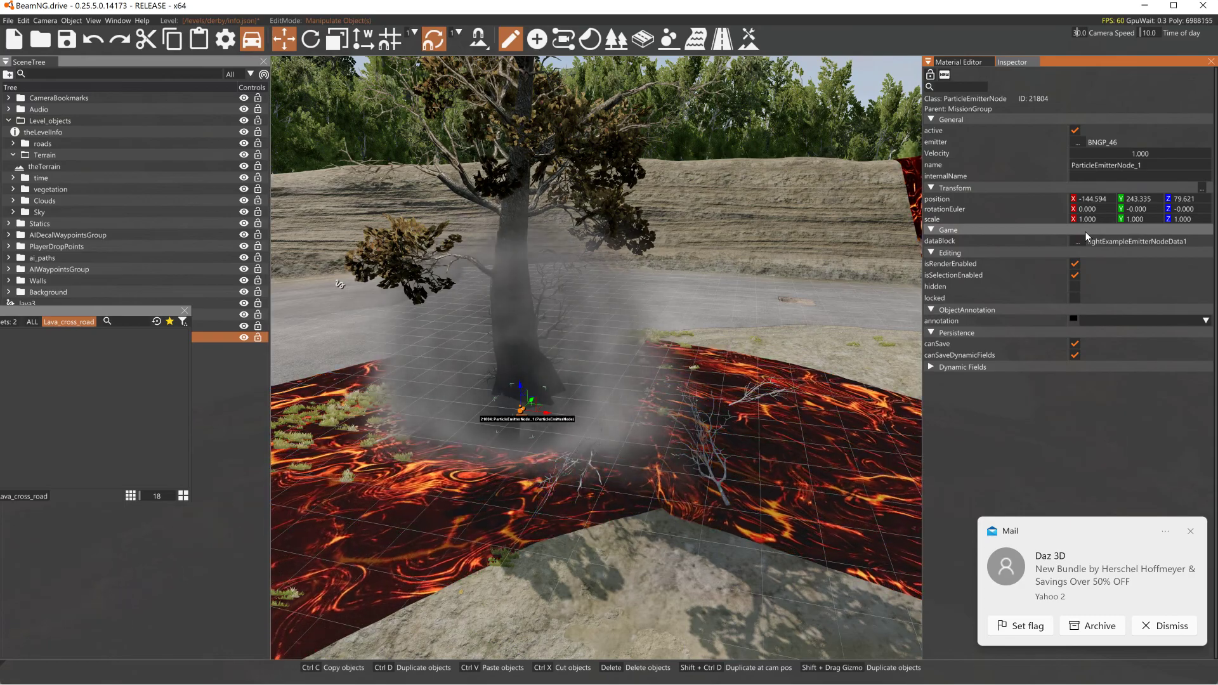
left_click(1191, 533)
Try emitters BNGP_42 and BNGP_39 on the particle node.
left_click(1077, 142)
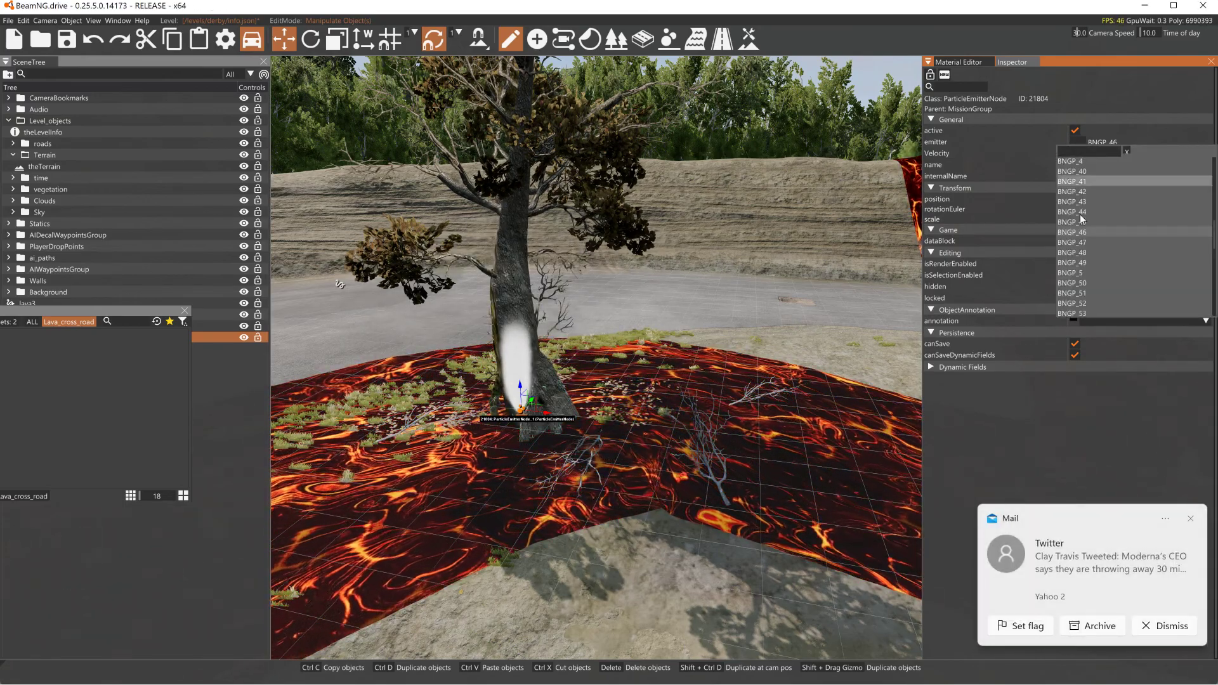
left_click(1080, 219)
left_click(1077, 142)
left_click(1080, 184)
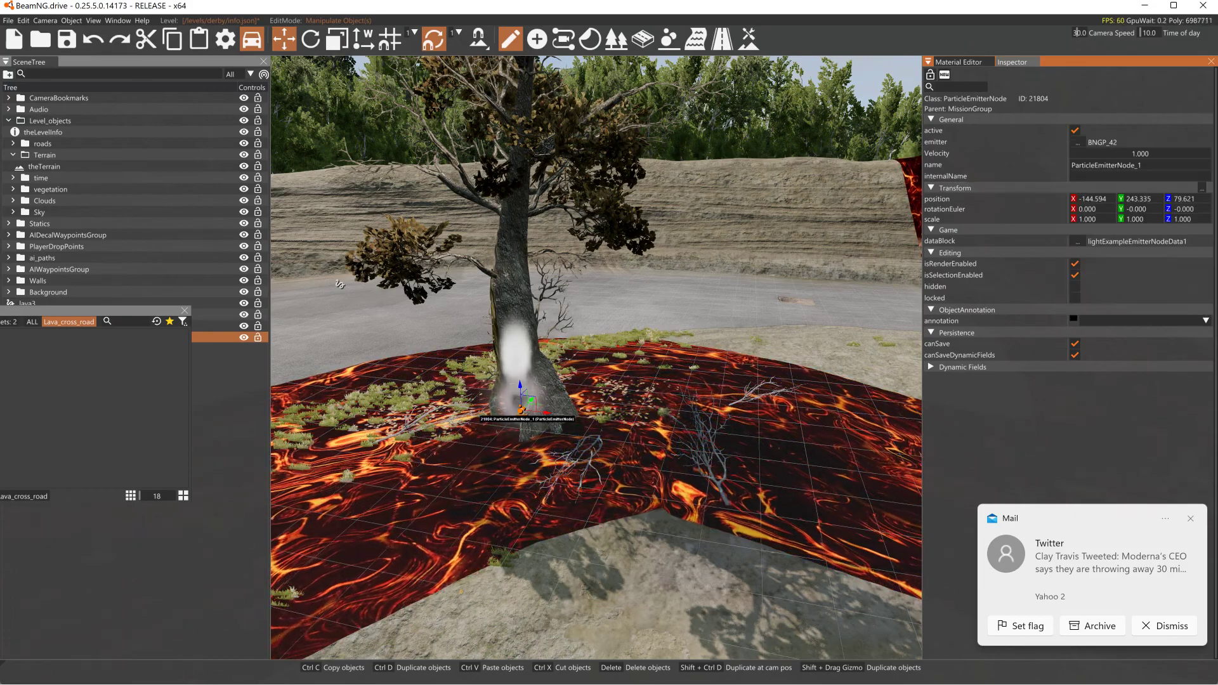
left_click(1077, 142)
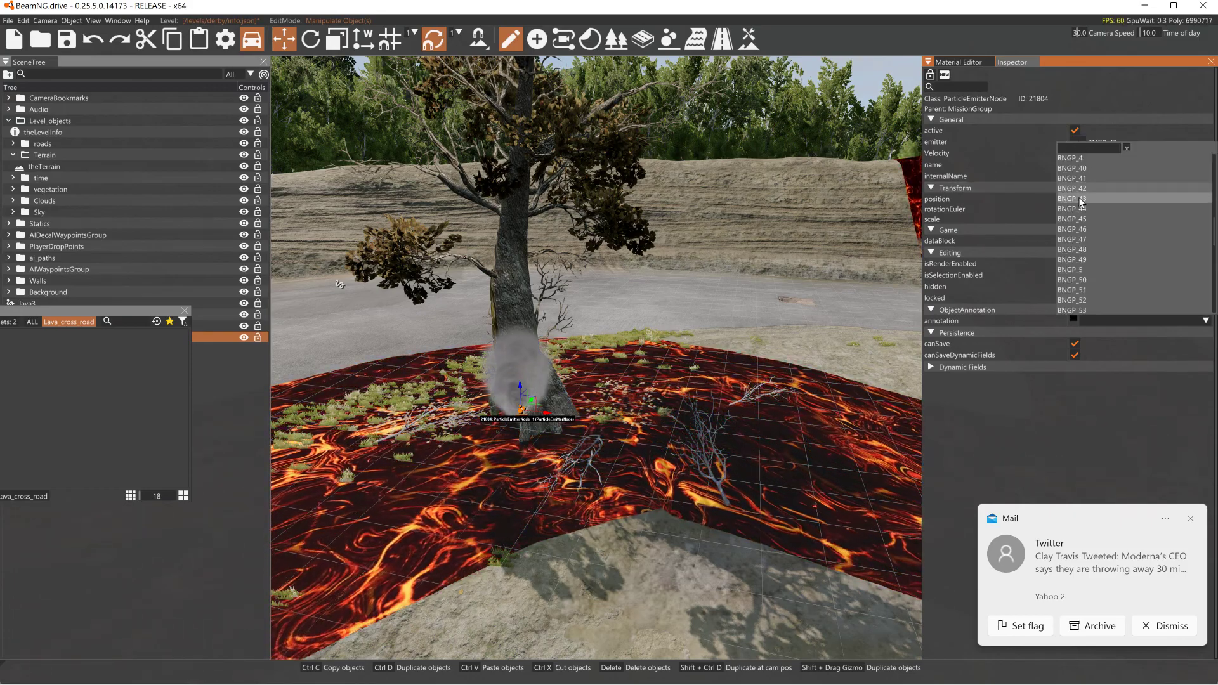
scroll(1079, 245, "up", 3)
left_click(1078, 245)
Work down through the lower-numbered emitters on the particle node, trying BNGP_37, BNGP_34 and BNGP_33.
left_click(1076, 143)
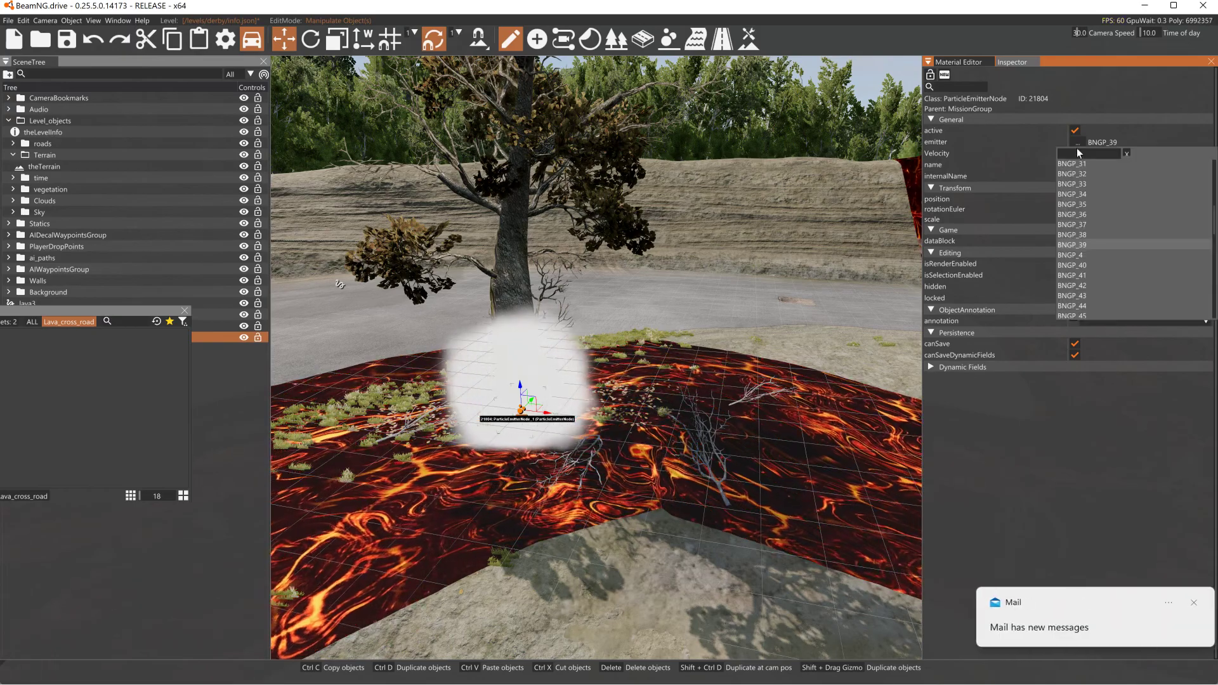
left_click(1075, 232)
left_click(1077, 141)
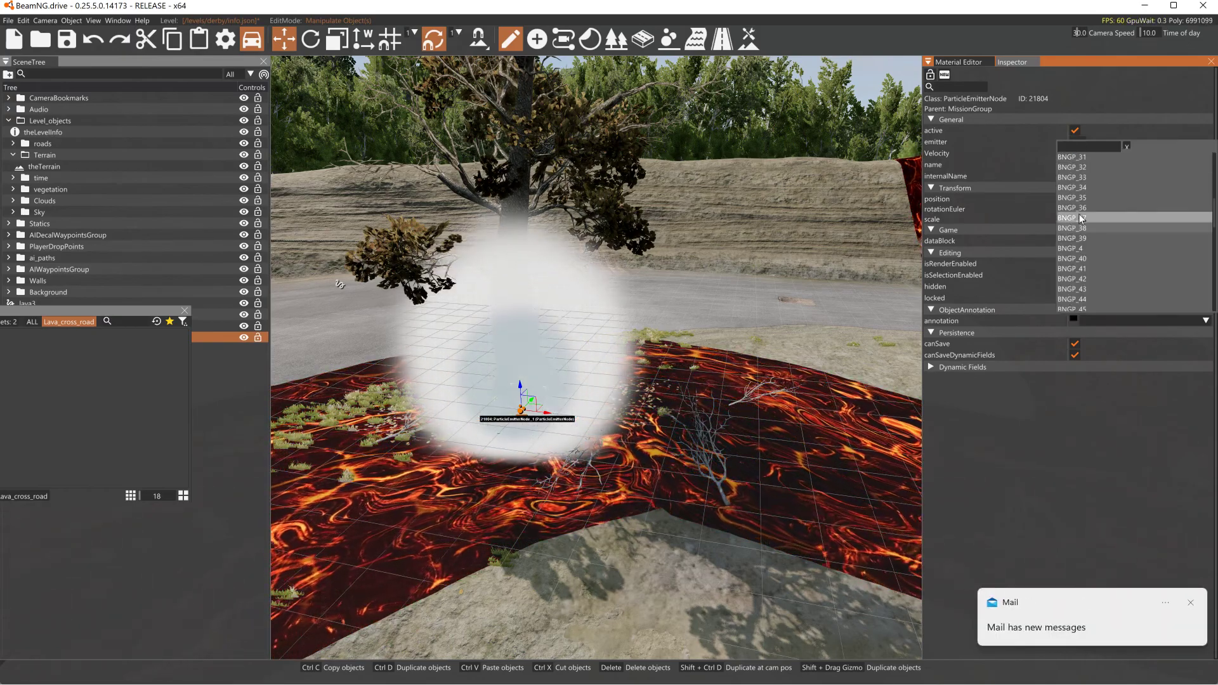
left_click(1079, 216)
left_click(1077, 142)
left_click(1077, 189)
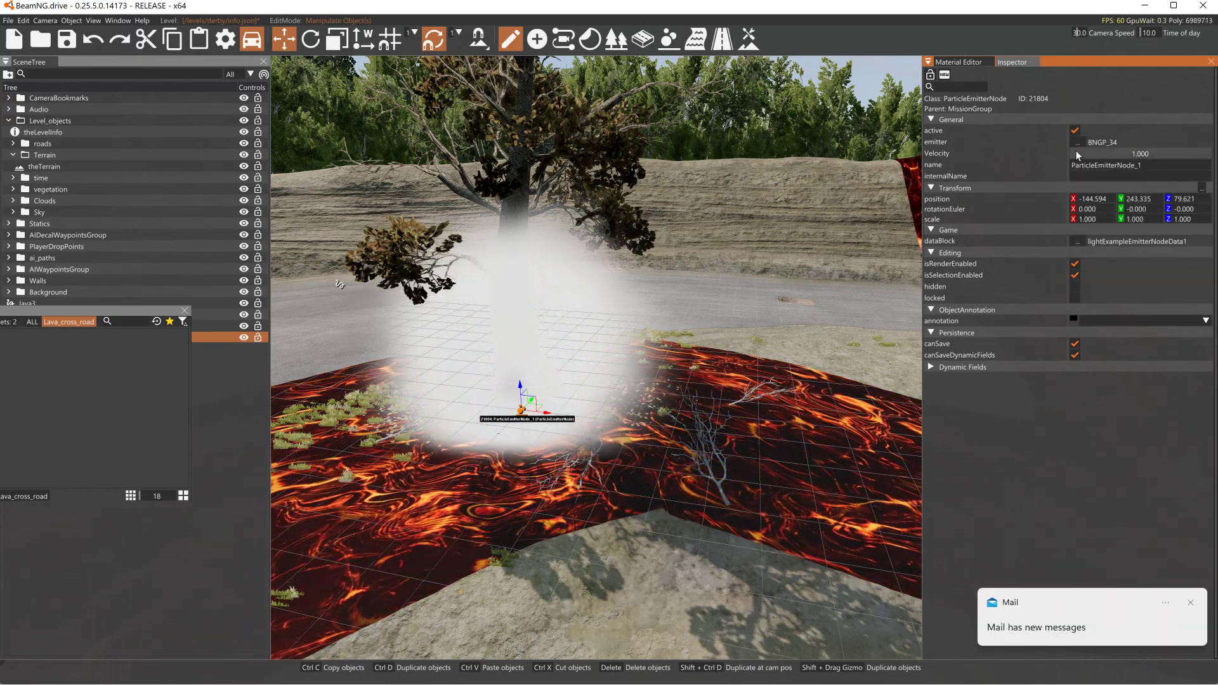
left_click(1077, 143)
left_click(1078, 183)
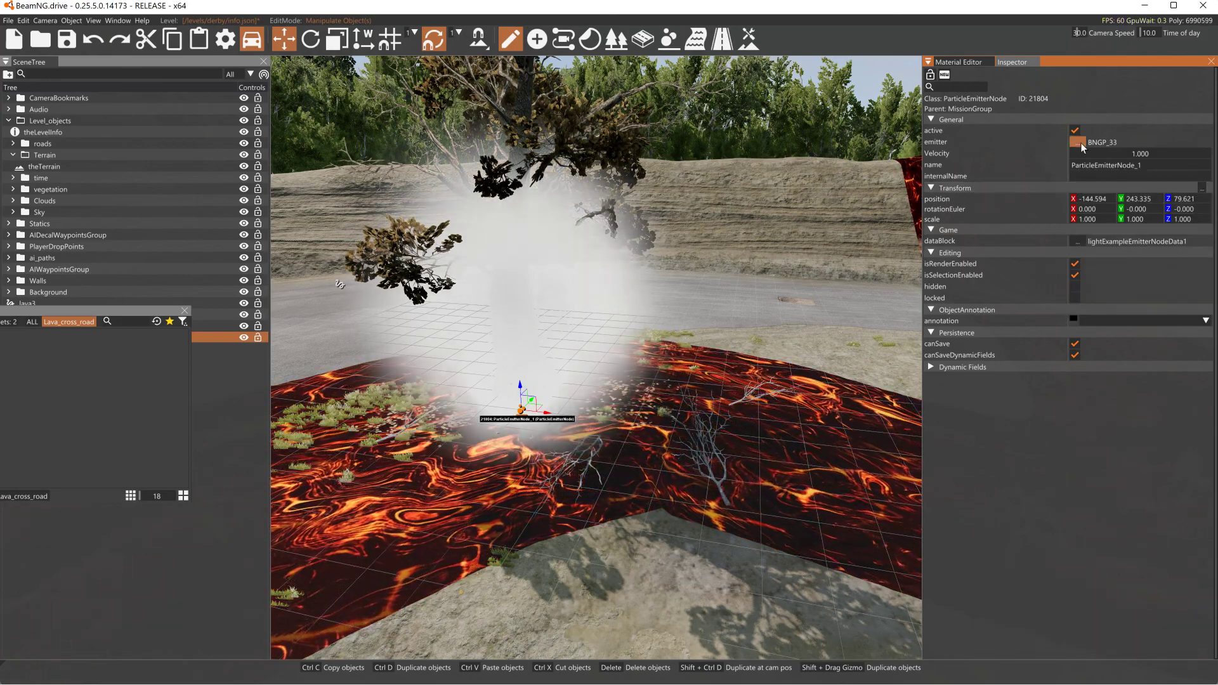
Try emitter BNGP_29 on the particle node and examine the effect from the side of the tree.
left_click(1078, 143)
left_click(1082, 220)
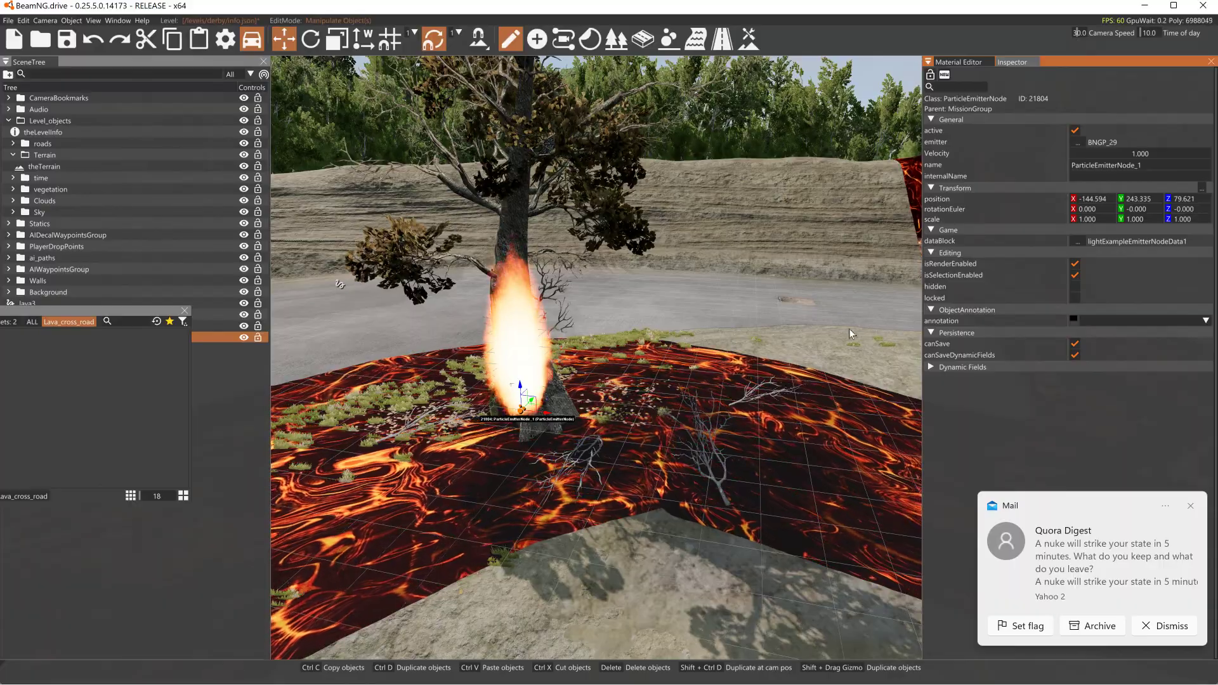
mouse_move(851, 334)
right_mouse_down()
mouse_move(938, 334)
mouse_move(933, 400)
mouse_move(952, 279)
right_mouse_up()
key("a")
key("w")
key("a")
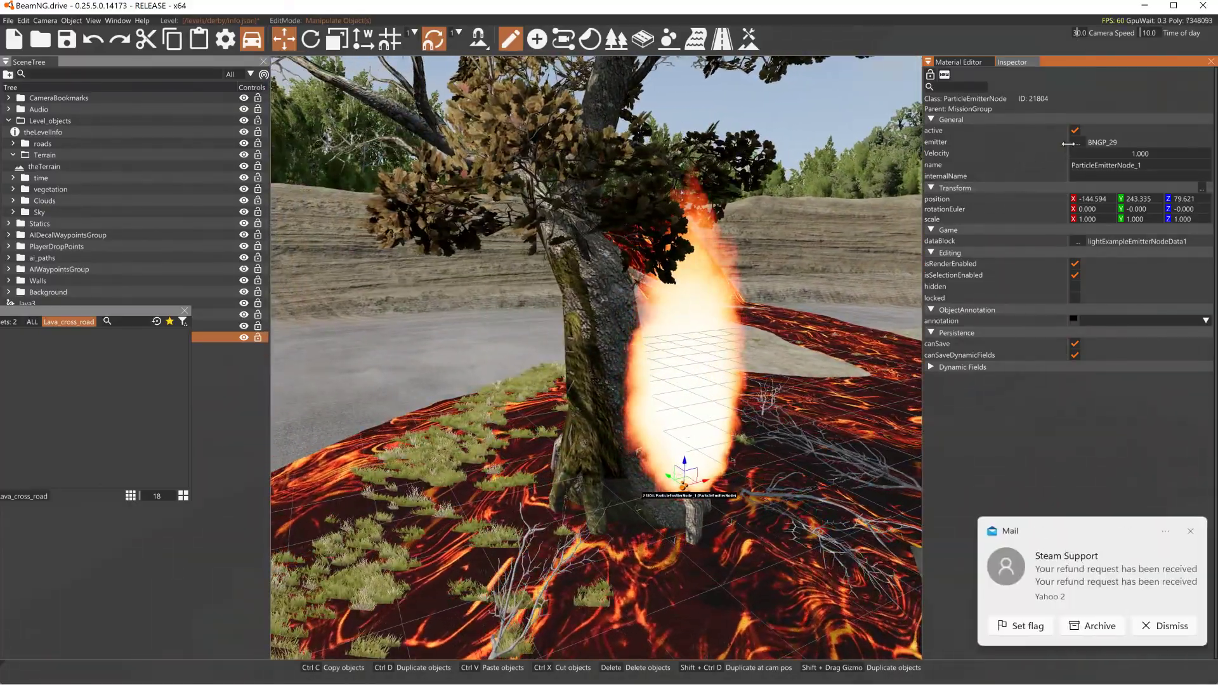
Try emitter BNGP_28 on the particle node, and set it to BNGP_27.
left_click(1070, 144)
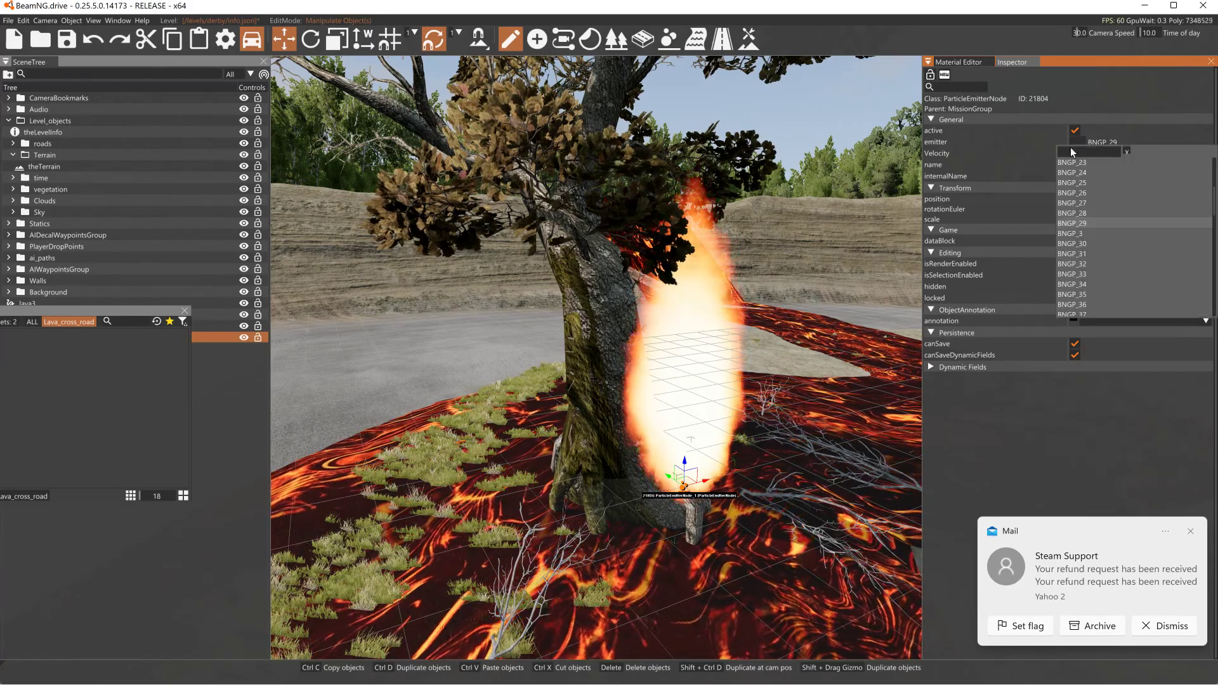
left_click(1087, 212)
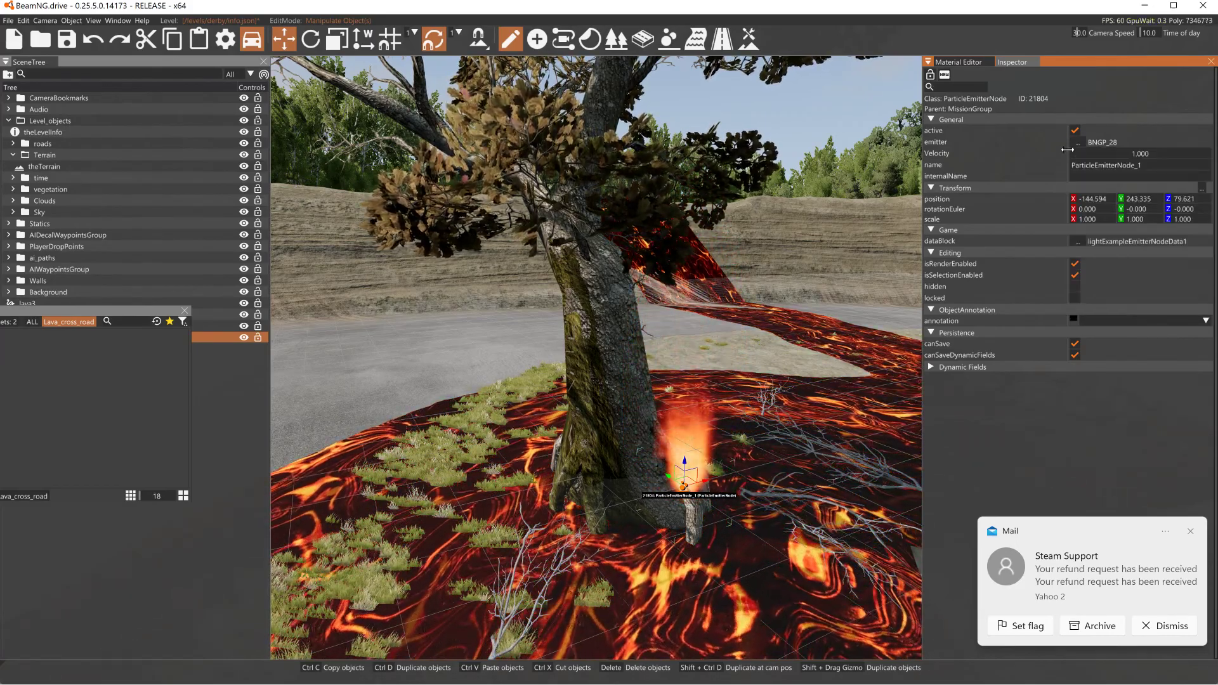
left_click(1074, 142)
left_click(1087, 200)
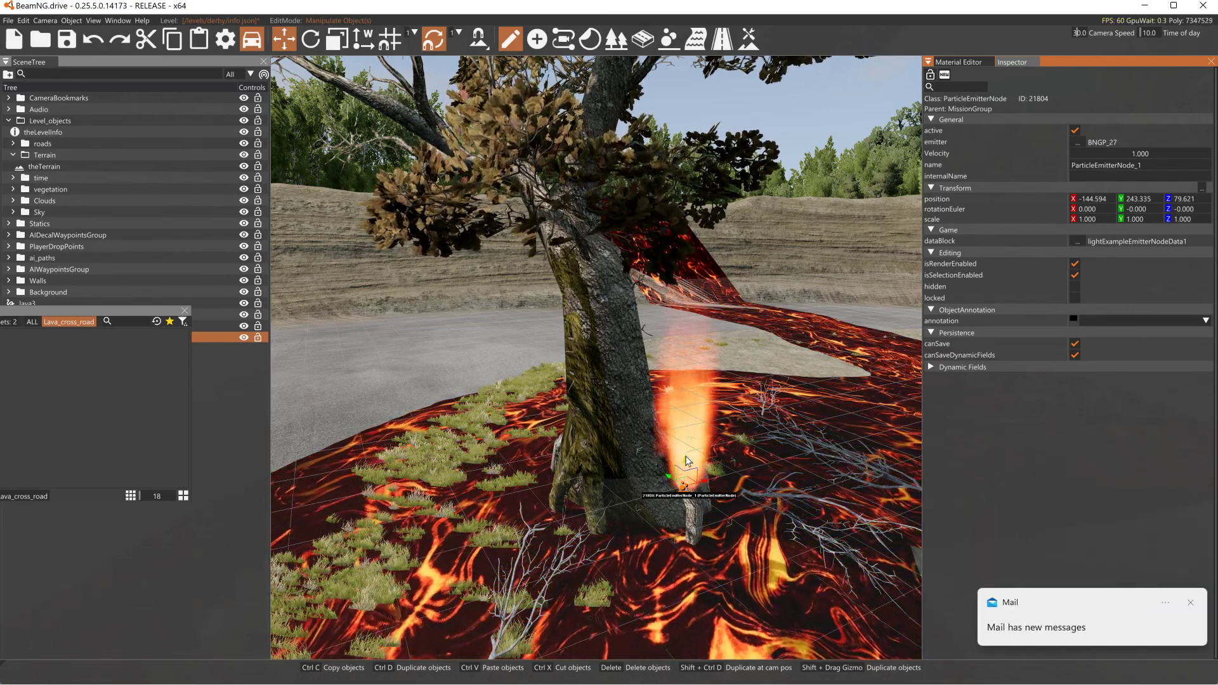
Lower the particle node into the lava at the foot of the trunk and set its velocity to 3.7.
left_click_drag(687, 492, 682, 511)
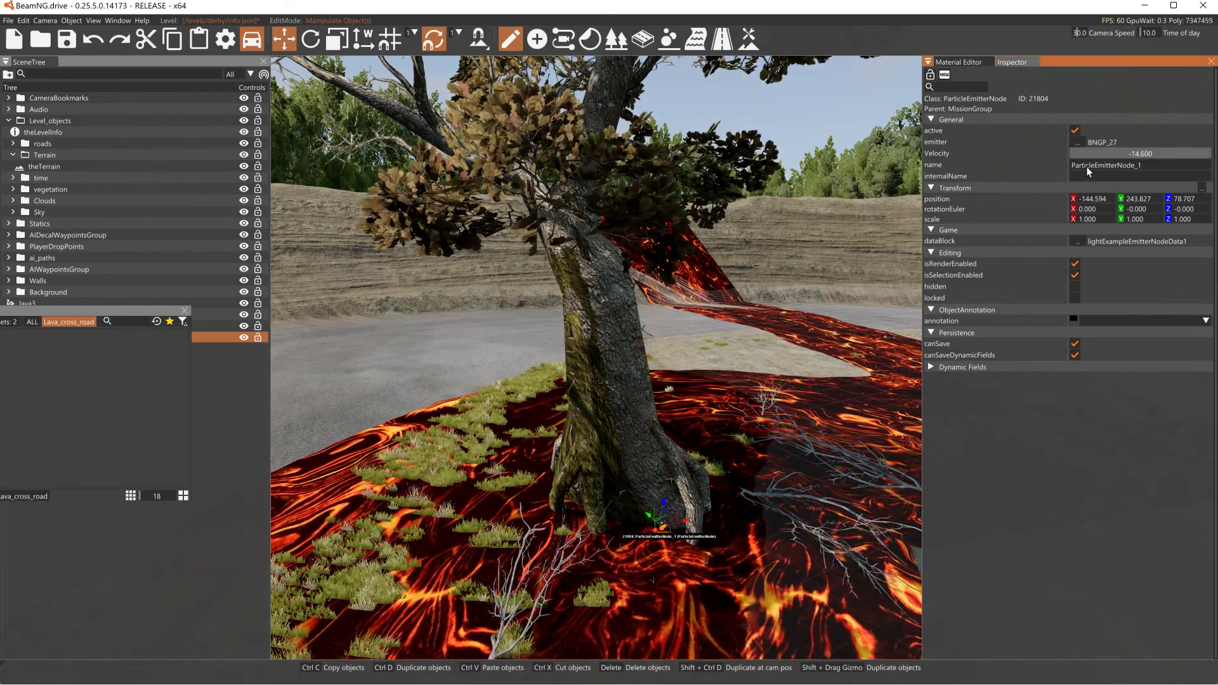
left_click_drag(1094, 167, 1115, 162)
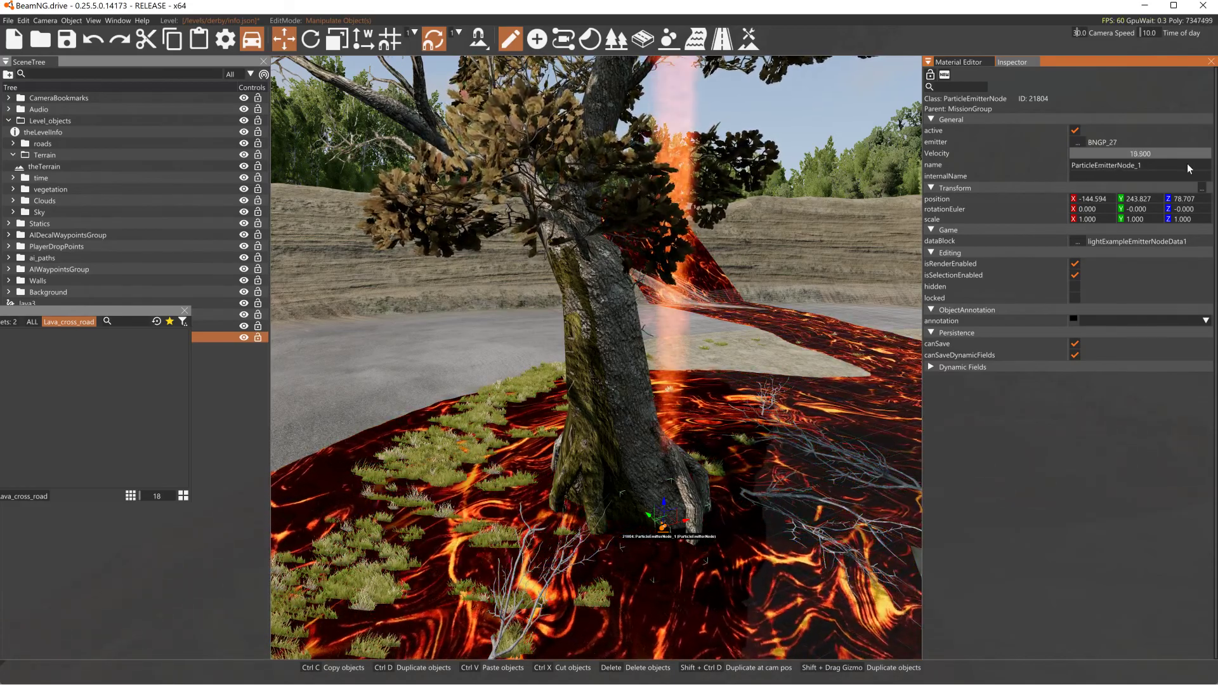
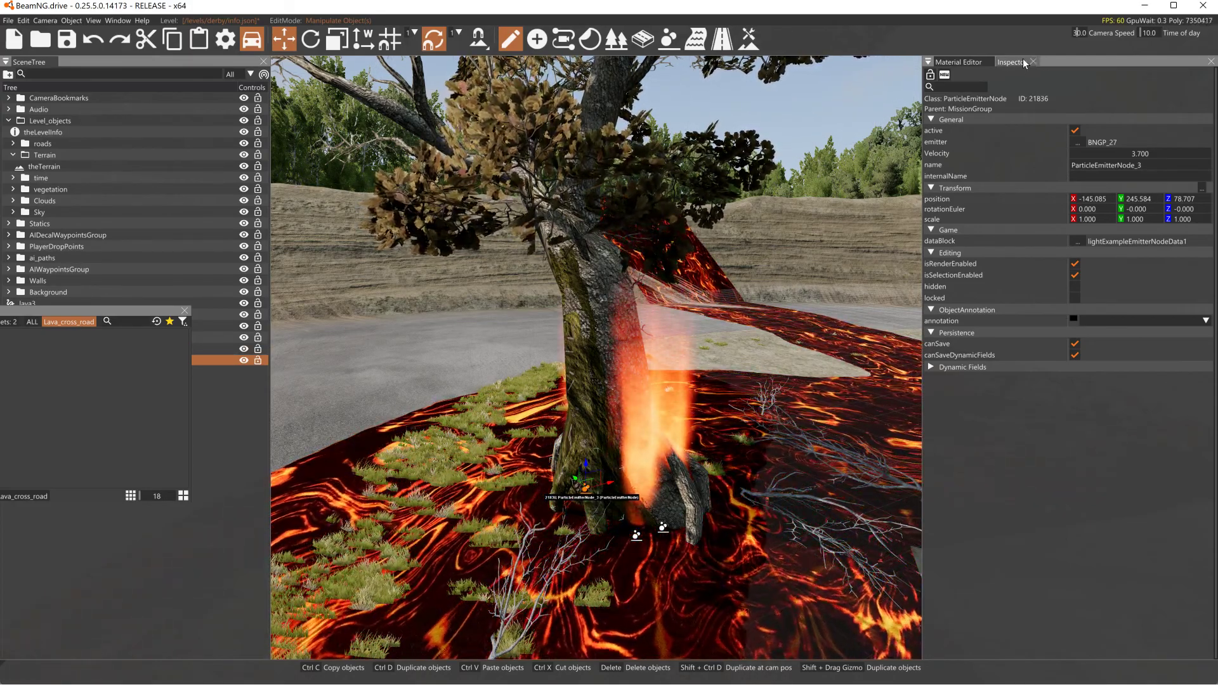
Set the emitter of ParticleEmitterNode_3 on the far side of the trunk to BNGP_1 and raise the node to a Z position of 79.655.
left_click(1088, 143)
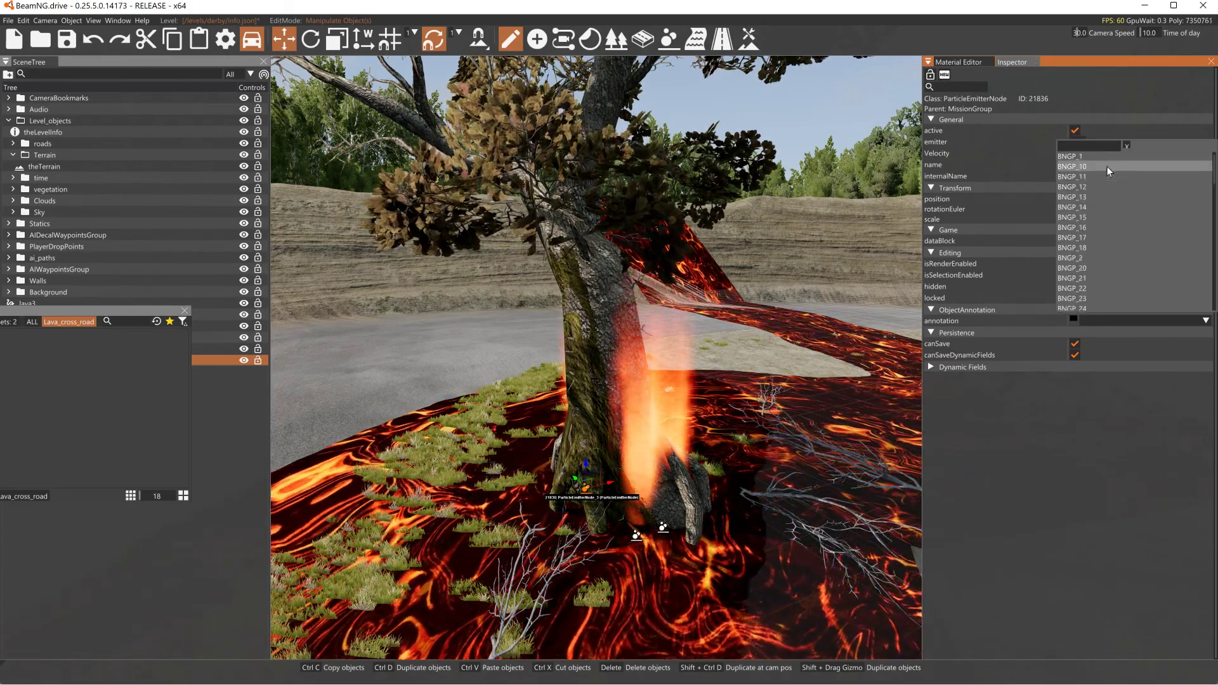
left_click(1081, 157)
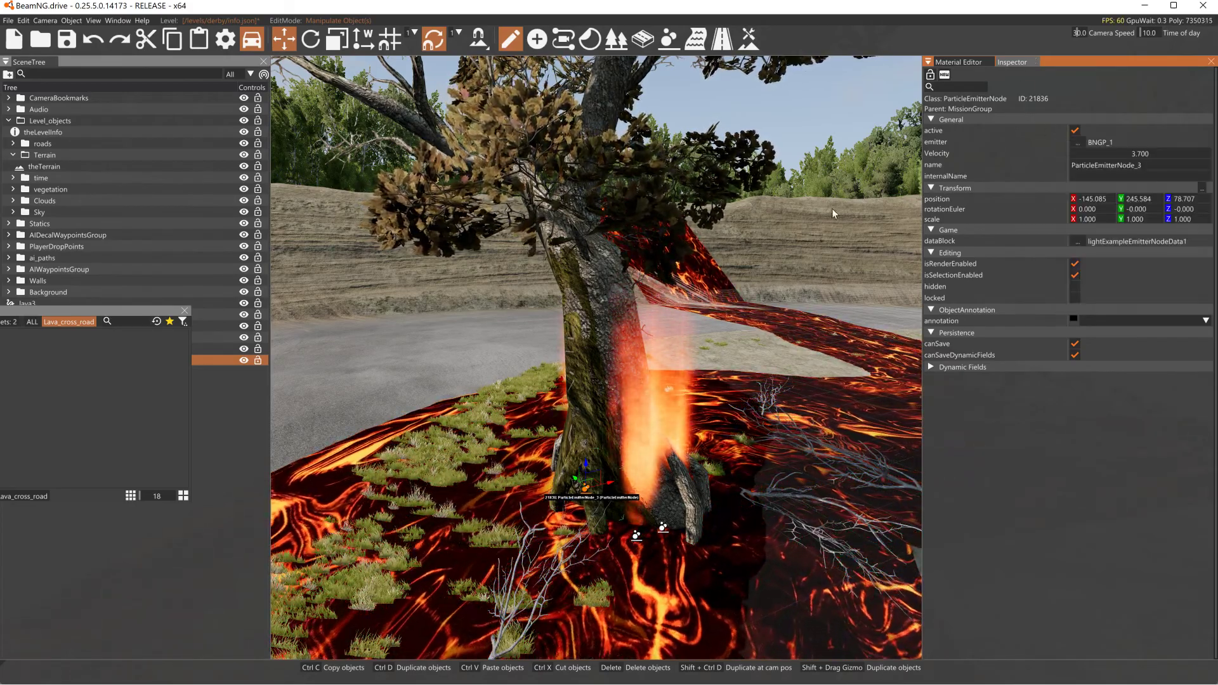
right_click_drag(730, 302, 777, 327)
key("a")
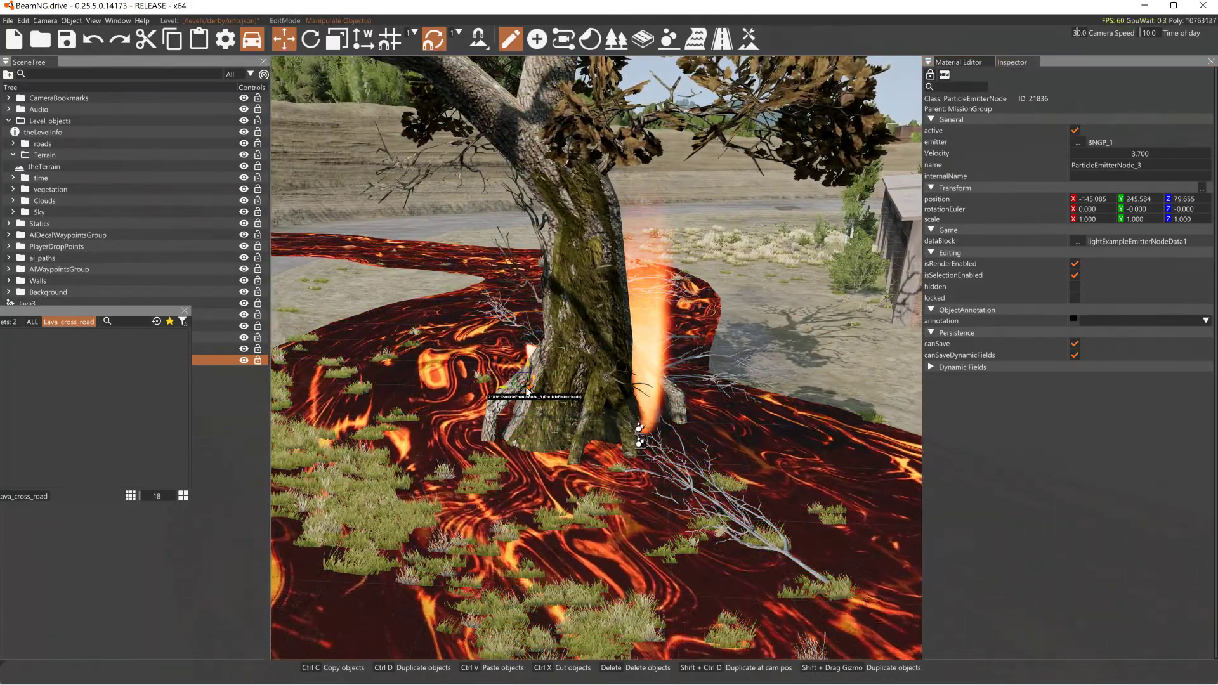
Rotate ParticleEmitterNode_3 to -45 degrees about Z and set its velocity to 10.1.
key("2")
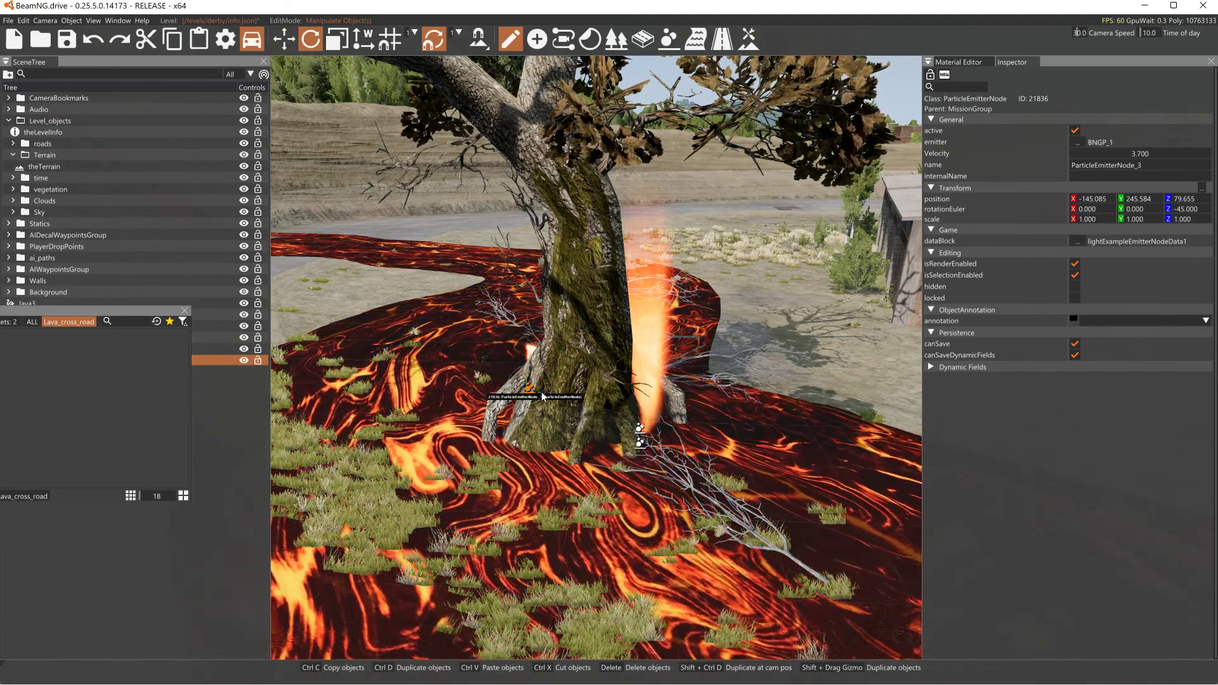
left_click_drag(1094, 151, 1129, 154)
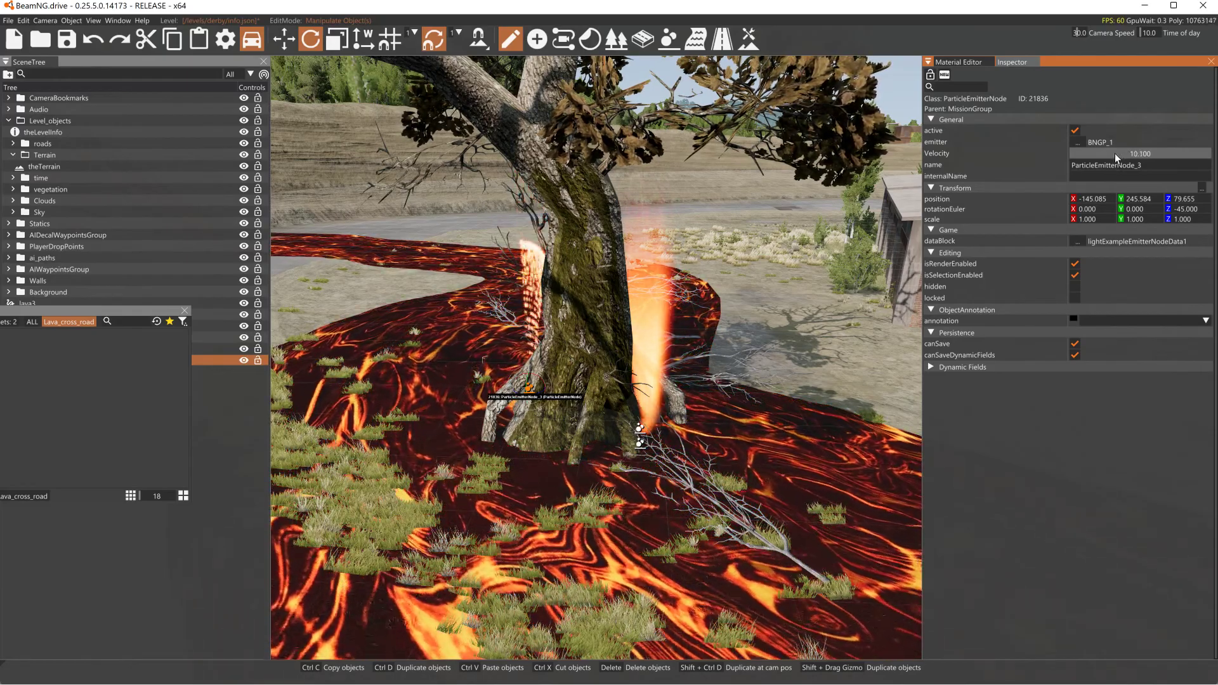
left_click_drag(1114, 154, 1116, 154)
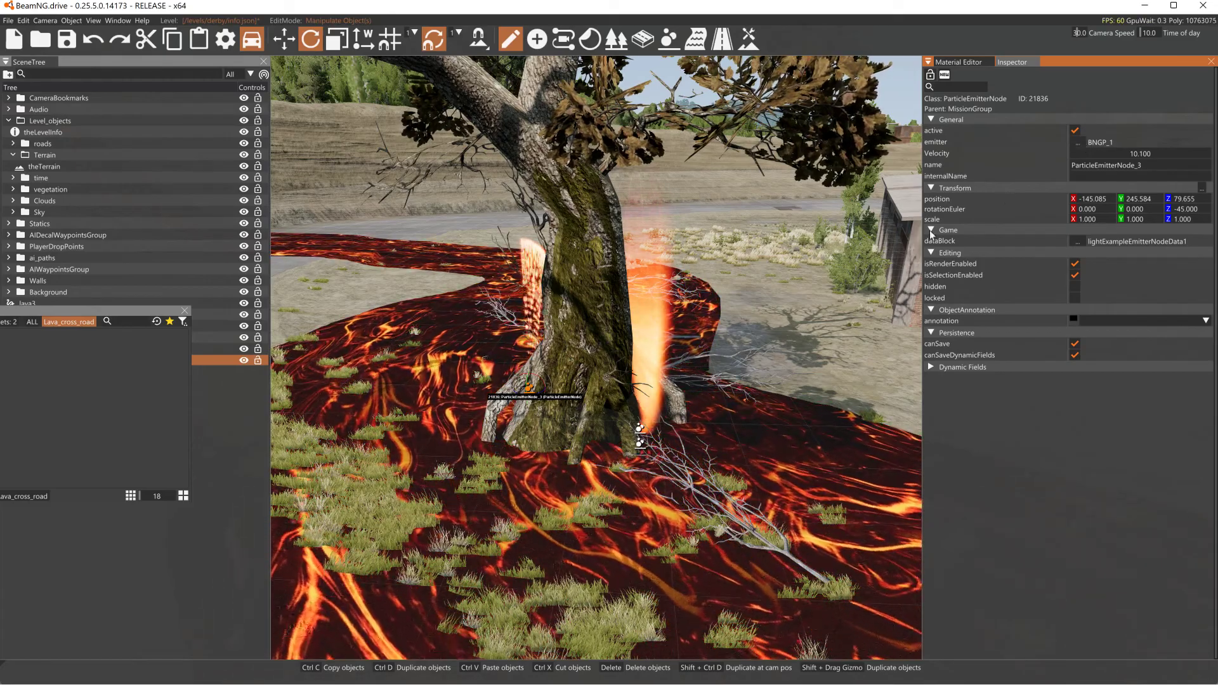
Delete ParticleEmitterNode_3 from the far side of the tree trunk.
key("Delete")
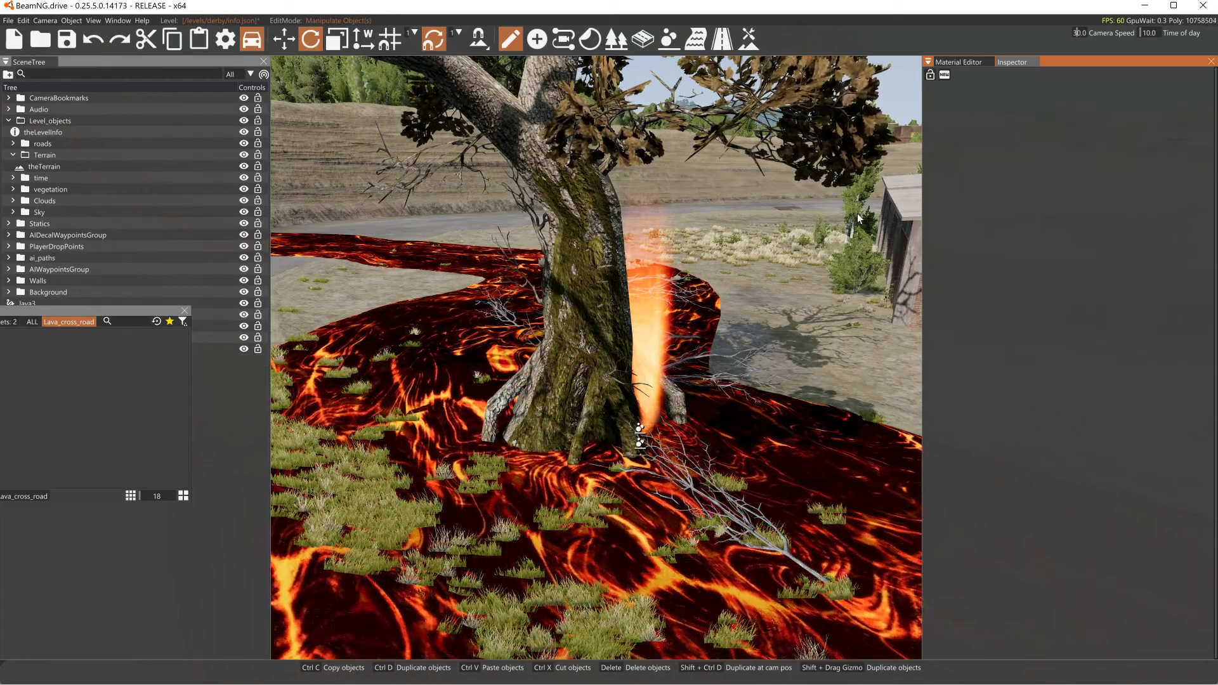
Enlarge the terrain brush and raise mounds in the lava flow below the cliff.
key("d")
mouse_move(879, 181)
right_mouse_down()
mouse_move(659, 177)
mouse_move(616, 200)
mouse_move(444, 151)
mouse_move(19, 156)
right_mouse_up()
key("s")
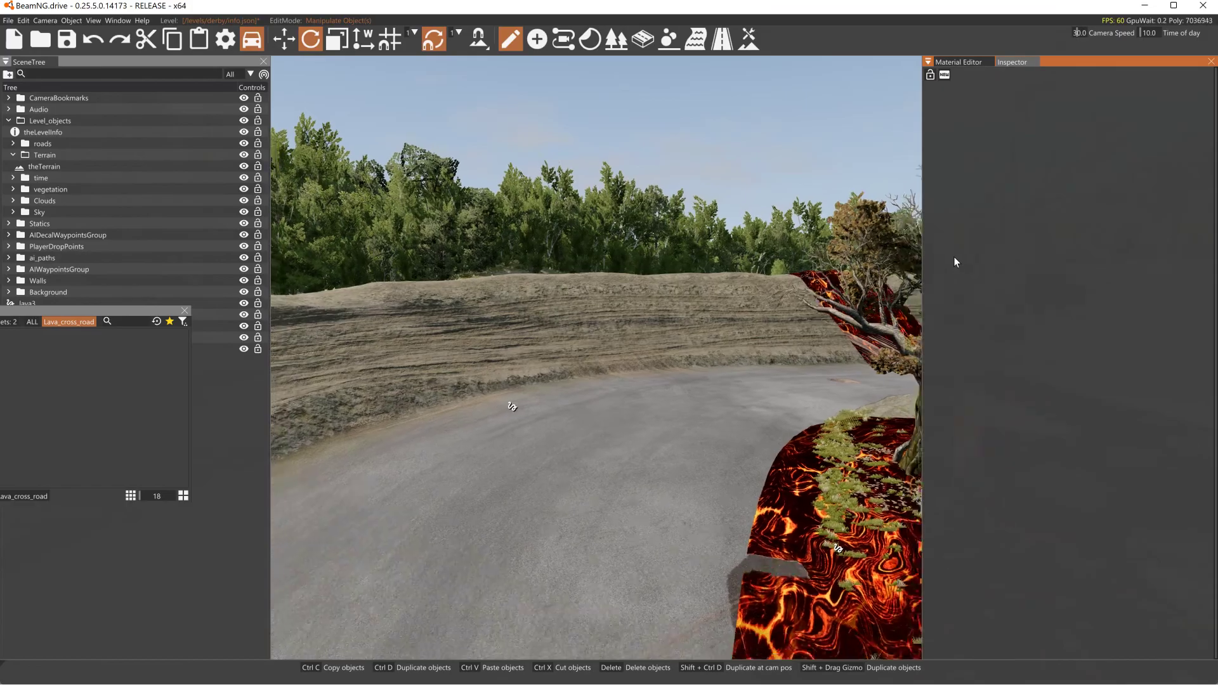
mouse_move(763, 377)
right_mouse_down()
mouse_move(888, 375)
mouse_move(765, 306)
right_mouse_up()
key("w")
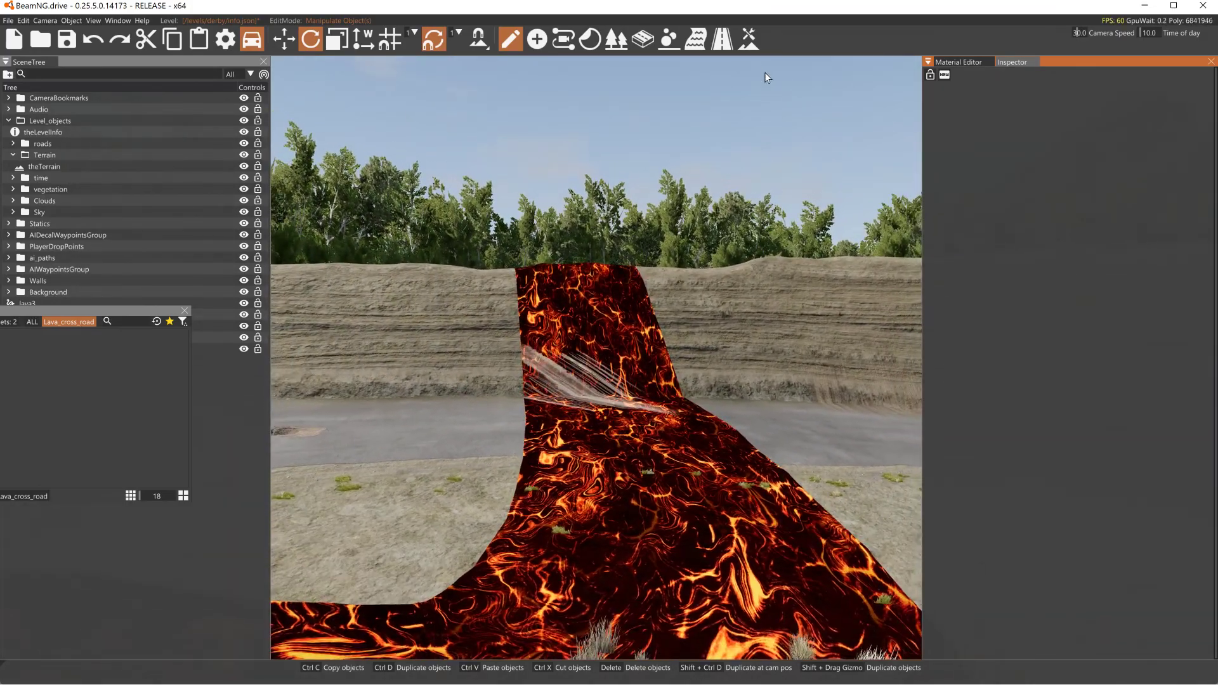
left_click(749, 39)
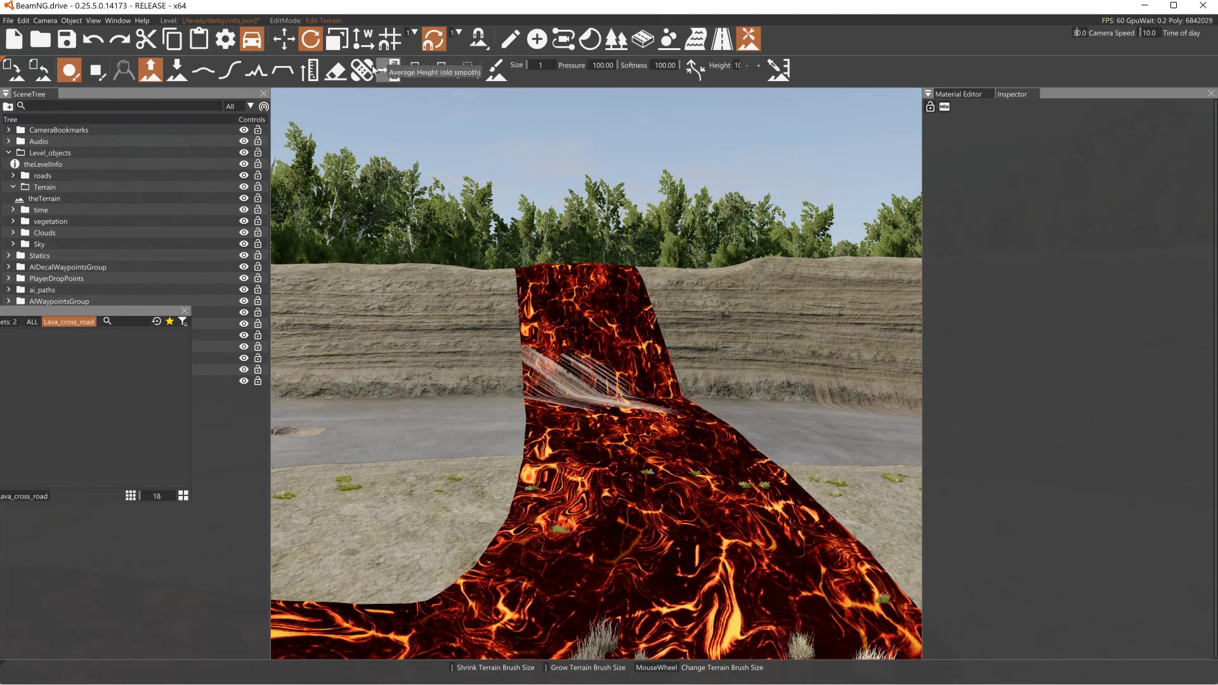
scroll(676, 499, "up", 9)
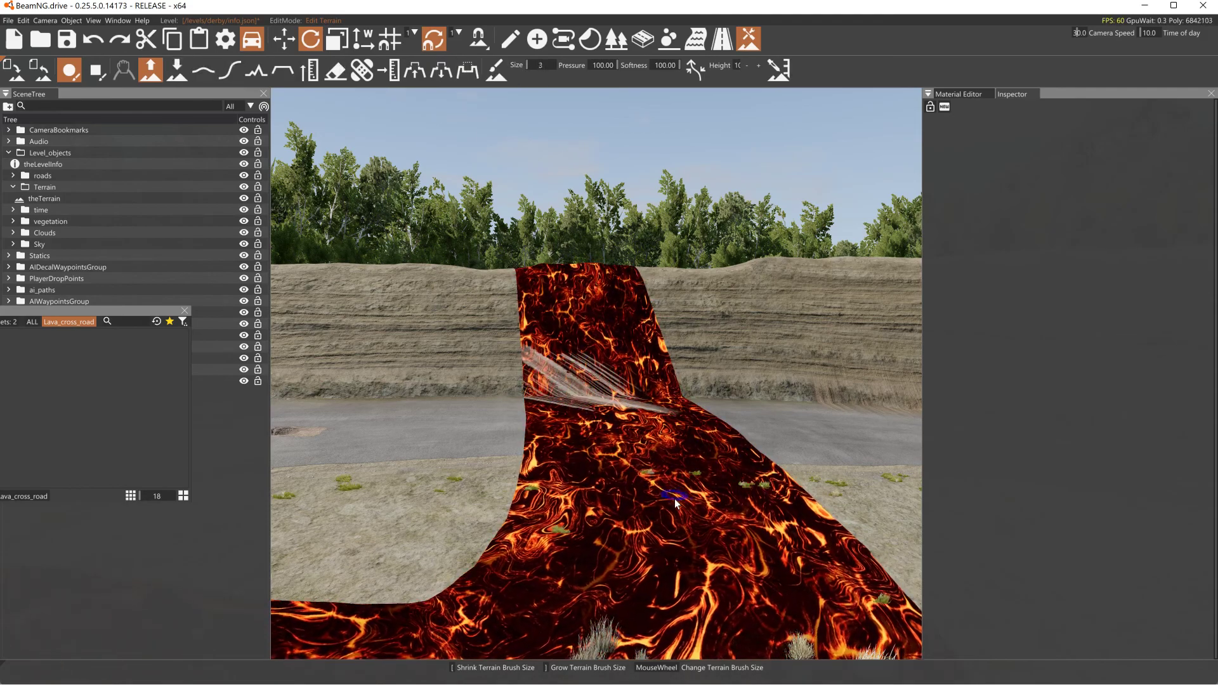
left_click_drag(664, 494, 648, 425)
left_click_drag(605, 359, 634, 573)
Raise more terrain mounds along the lava and the bare ground near the burning tree, using a brush size of 10.
key("s")
right_click_drag(652, 495, 656, 485)
key("a")
key("s")
key("d")
key("s")
mouse_move(610, 446)
left_mouse_down()
mouse_move(557, 409)
mouse_move(559, 449)
mouse_move(582, 439)
mouse_move(599, 455)
left_mouse_up()
key("w")
key("w")
right_click_drag(598, 469, 591, 484)
key("w")
mouse_move(610, 362)
right_mouse_down()
mouse_move(613, 346)
mouse_move(596, 358)
right_mouse_up()
mouse_move(496, 454)
left_mouse_down()
mouse_move(634, 466)
mouse_move(729, 434)
left_mouse_up()
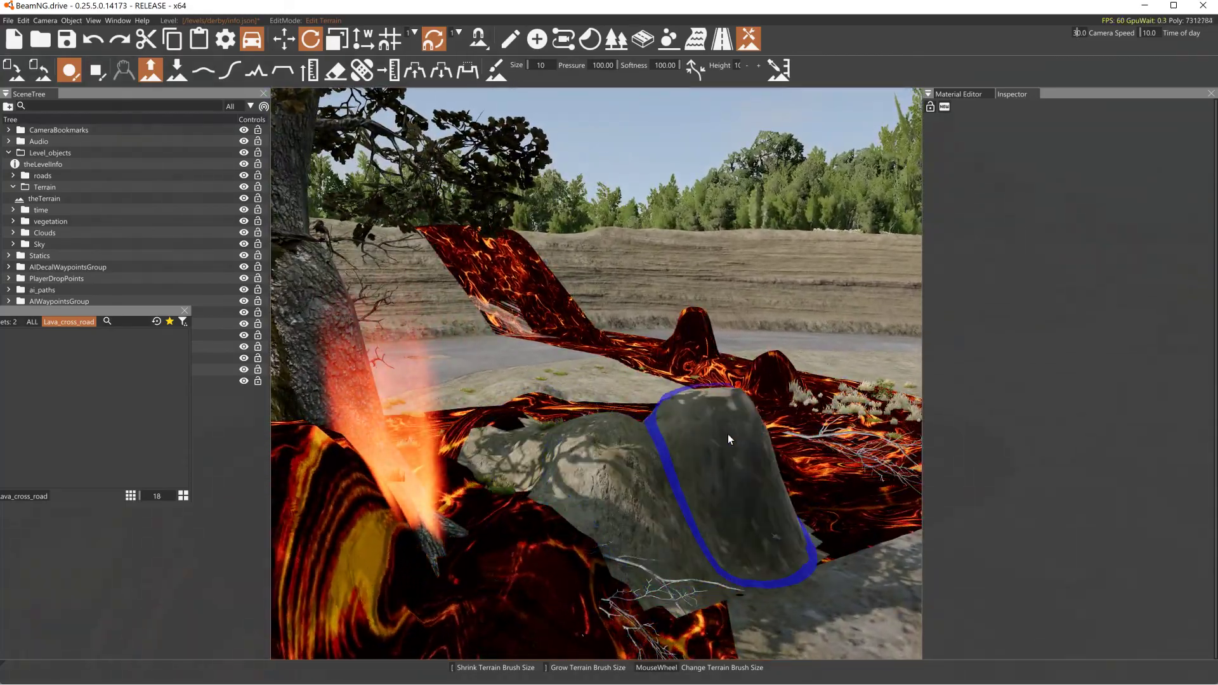
Build up a broad terrain hump in the middle of the lava flow in front of the cliff.
key("s")
left_click_drag(618, 444, 585, 463)
key("s")
key("w")
mouse_move(584, 471)
right_mouse_down()
mouse_move(729, 471)
mouse_move(571, 457)
mouse_move(609, 463)
mouse_move(540, 485)
right_mouse_up()
key("w")
left_click(630, 489)
key("s")
left_click_drag(606, 455, 601, 505)
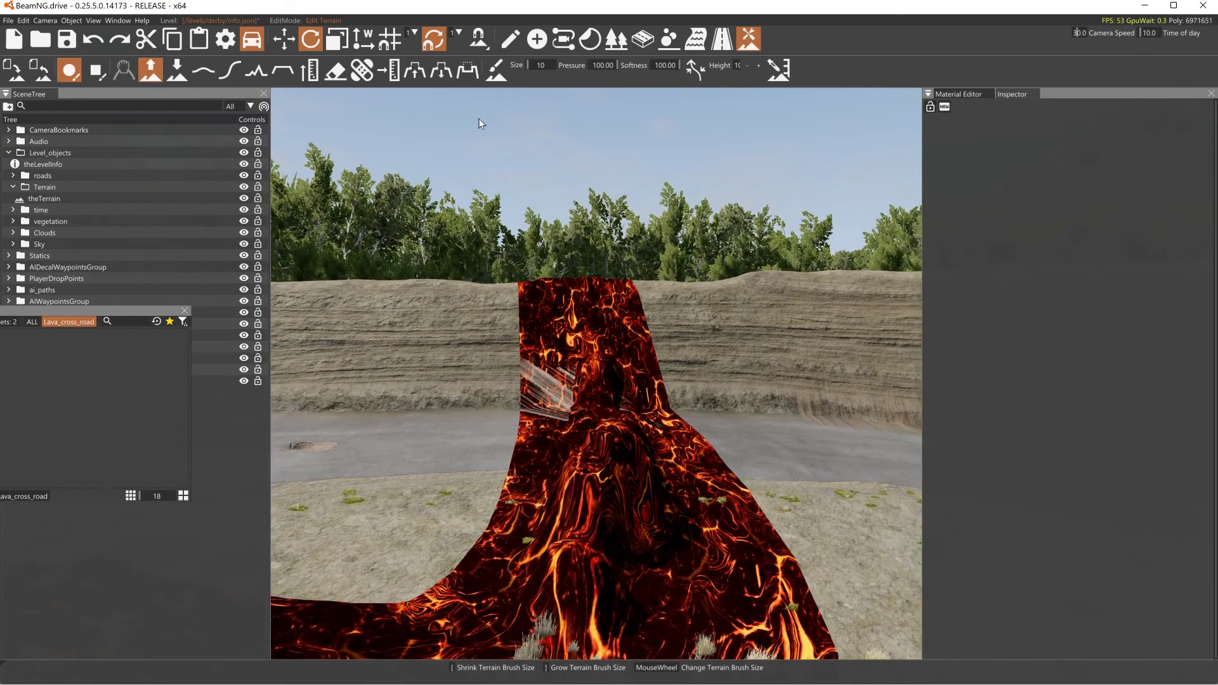
Lower the terrain with a size 13 brush to carve a deep pit into the lava in front of the cliff.
left_click(181, 81)
key("s")
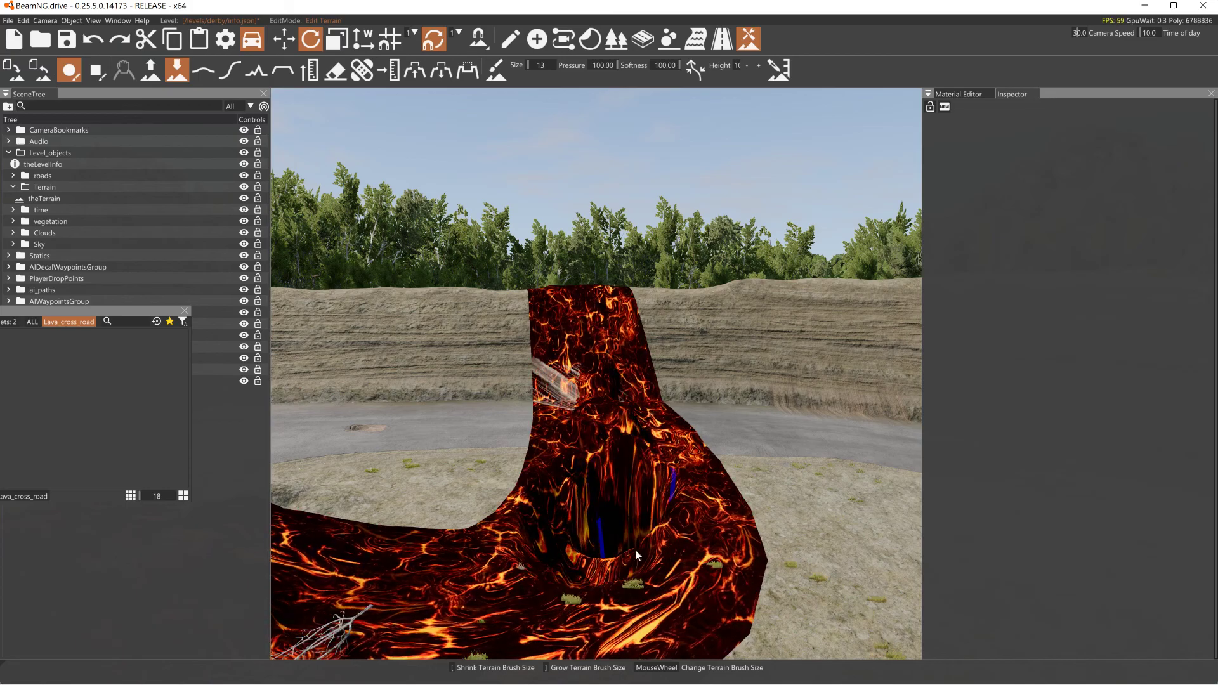
key("a")
right_click_drag(698, 574, 671, 589)
mouse_move(571, 553)
left_mouse_down()
mouse_move(557, 551)
mouse_move(580, 567)
mouse_move(521, 601)
mouse_move(584, 562)
mouse_move(571, 527)
mouse_move(581, 514)
left_mouse_up()
right_click_drag(603, 342, 610, 304)
right_click_drag(584, 424, 466, 456)
key("s")
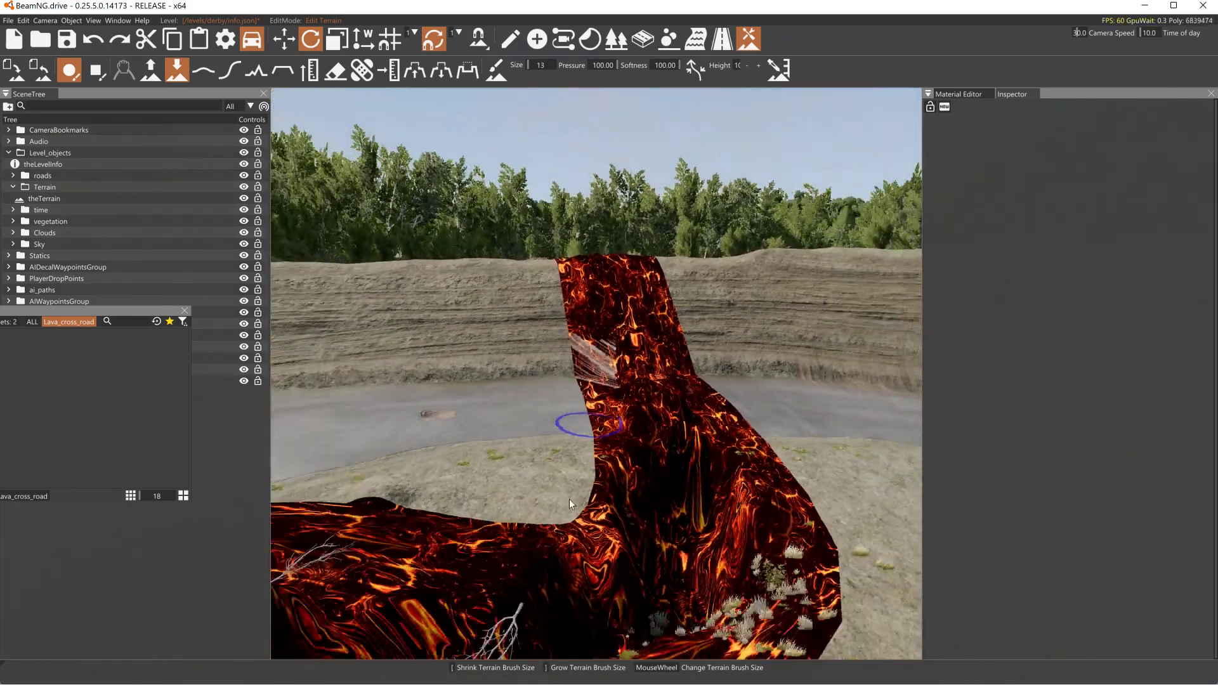
Extend the lowered terrain channel along the lava flow from the cliff toward the tree.
mouse_move(639, 408)
left_mouse_down()
mouse_move(660, 411)
mouse_move(676, 446)
mouse_move(671, 505)
mouse_move(609, 539)
mouse_move(559, 546)
mouse_move(595, 555)
mouse_move(669, 511)
mouse_move(678, 424)
mouse_move(649, 401)
mouse_move(660, 394)
mouse_move(673, 406)
mouse_move(663, 436)
left_mouse_up()
key("d")
mouse_move(663, 438)
right_mouse_down()
mouse_move(536, 417)
mouse_move(564, 416)
mouse_move(507, 422)
mouse_move(548, 420)
right_mouse_up()
key("d")
key("d")
right_click_drag(618, 364, 517, 347)
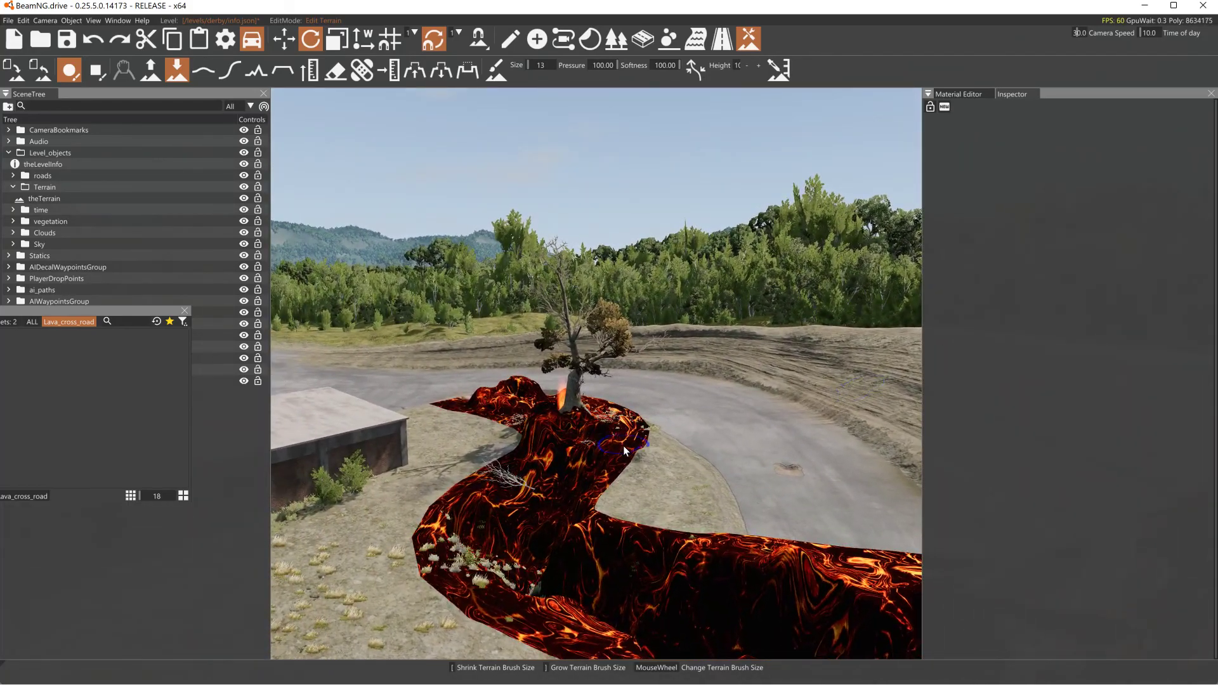
mouse_move(533, 494)
left_mouse_down()
mouse_move(517, 543)
mouse_move(525, 587)
mouse_move(558, 613)
left_mouse_up()
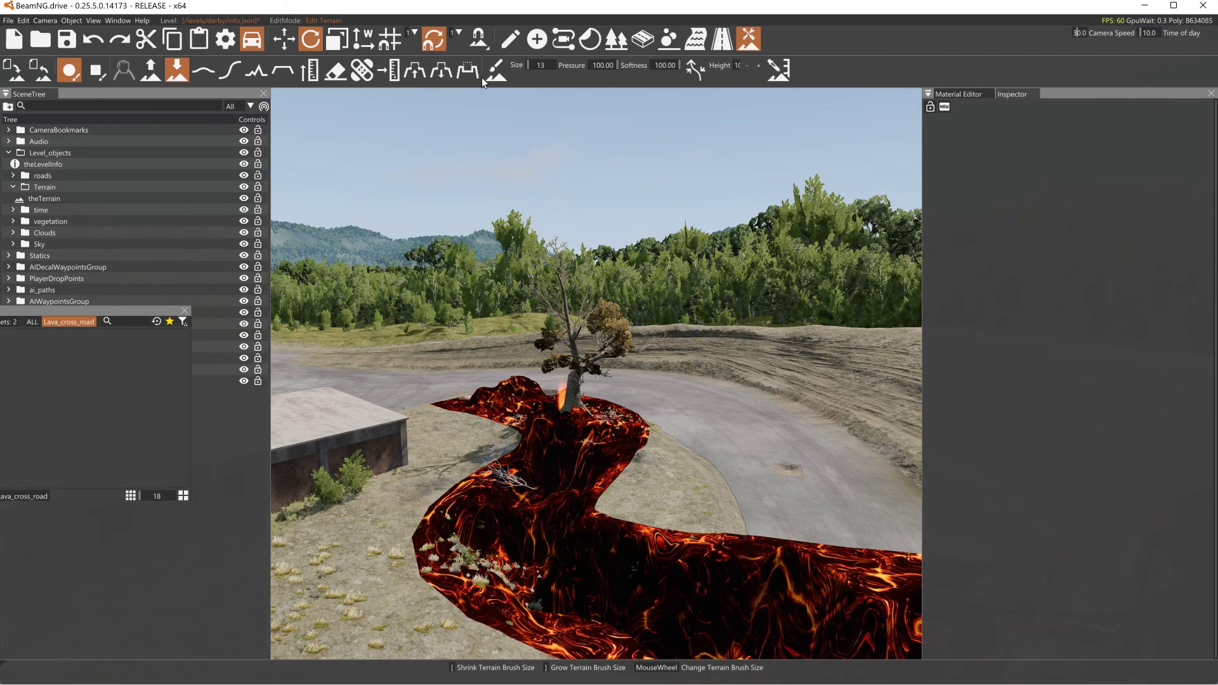
Open the Grass material from the Terrain Painter in the Terrain Material Library, enlarging both windows.
key("a")
left_click(508, 78)
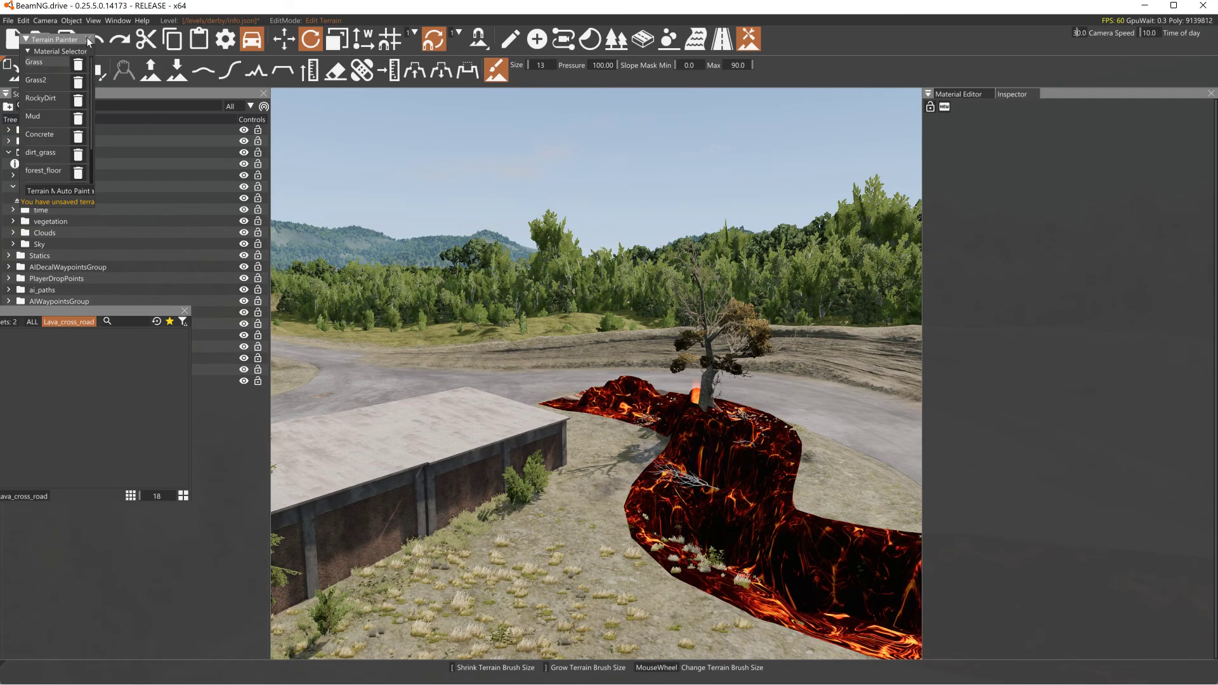
mouse_move(94, 206)
left_mouse_down()
mouse_move(388, 427)
mouse_move(408, 461)
left_mouse_up()
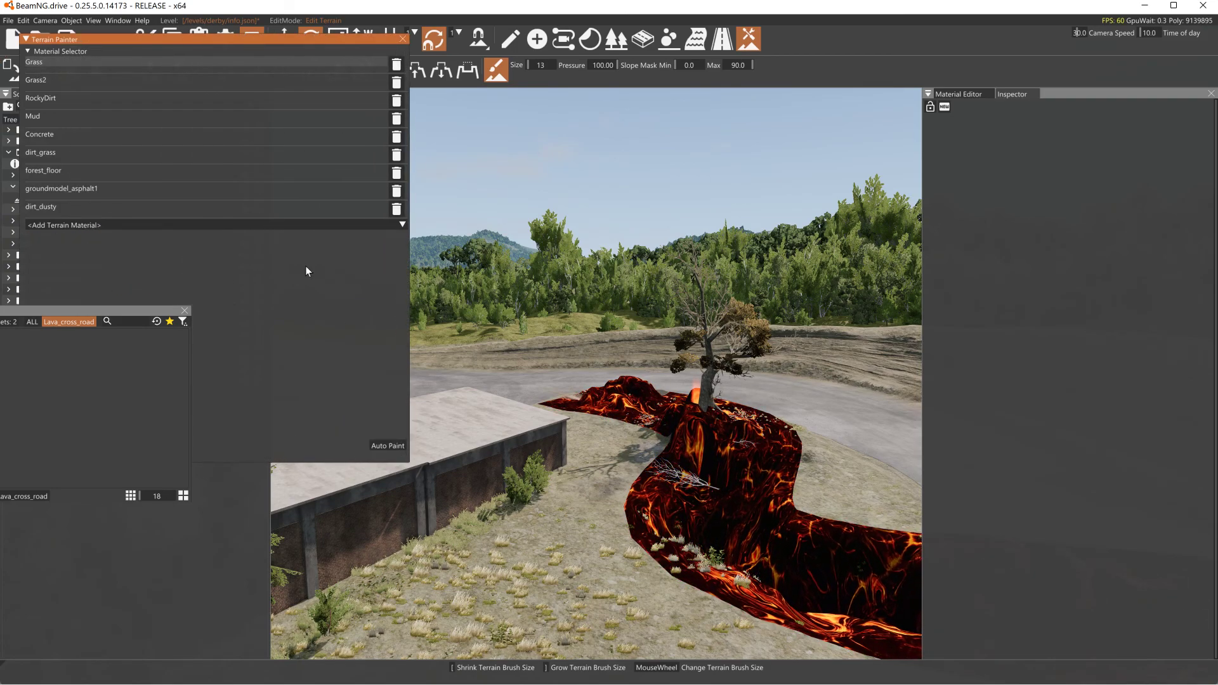
double_click(96, 61)
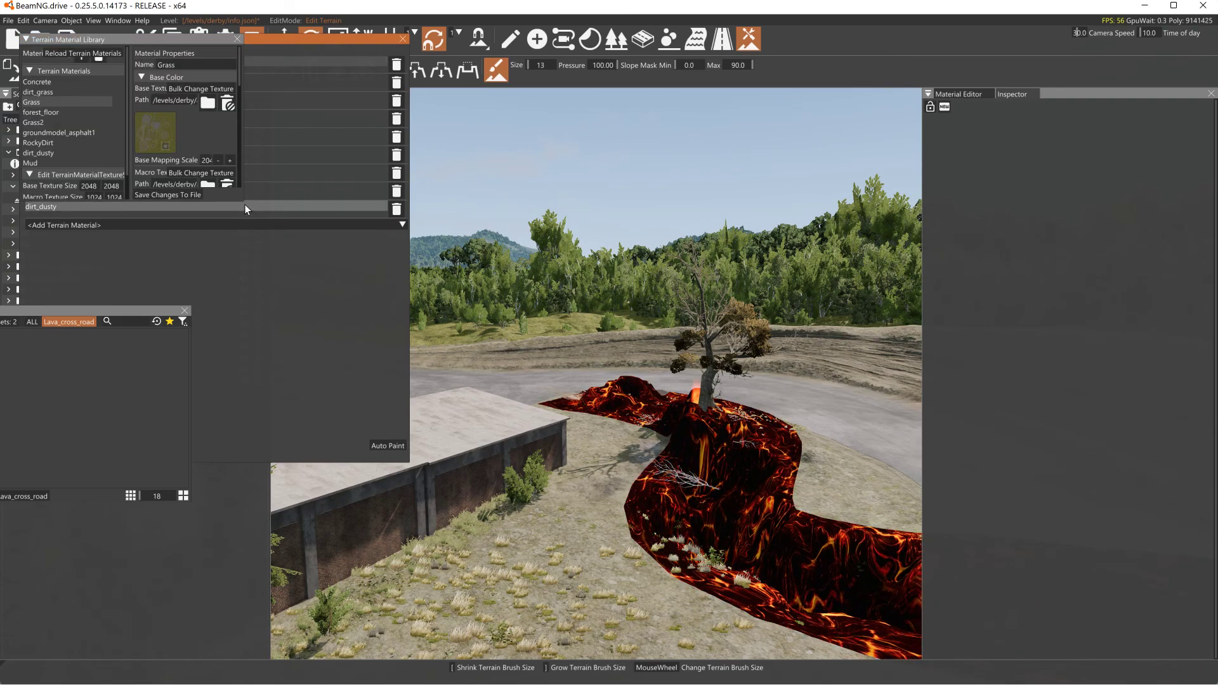
left_click_drag(243, 199, 526, 539)
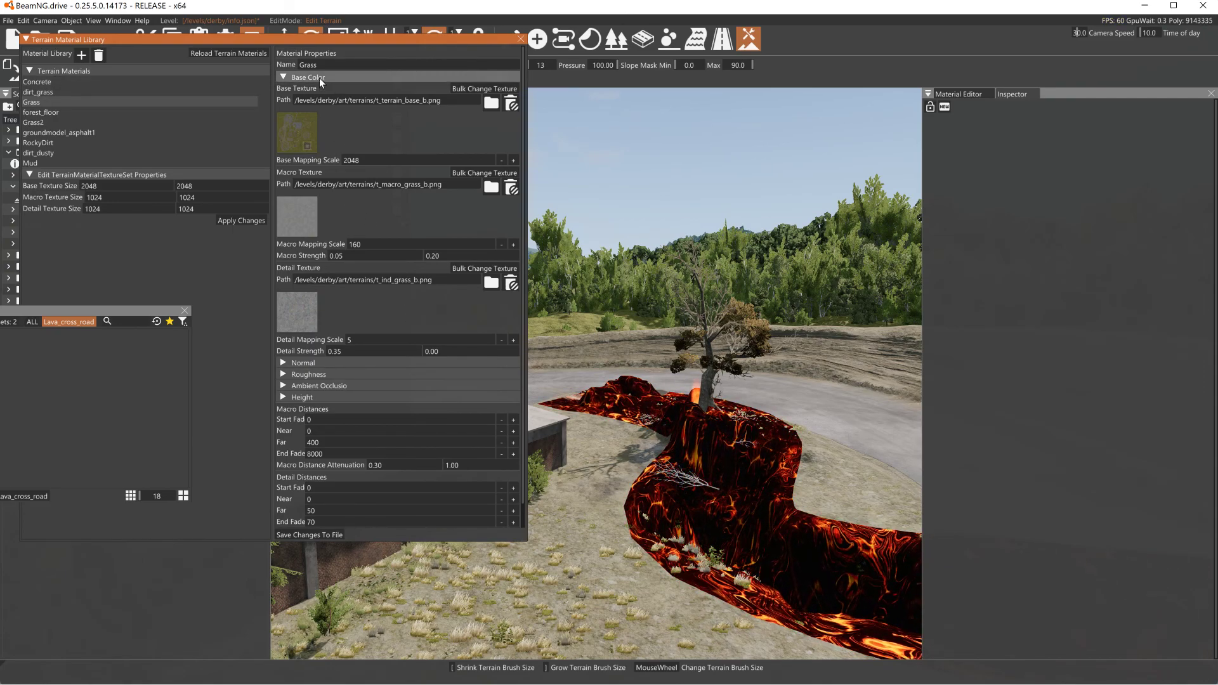
Review the Grass material's texture and distance properties and save the material changes to file.
scroll(356, 201, "down", 1)
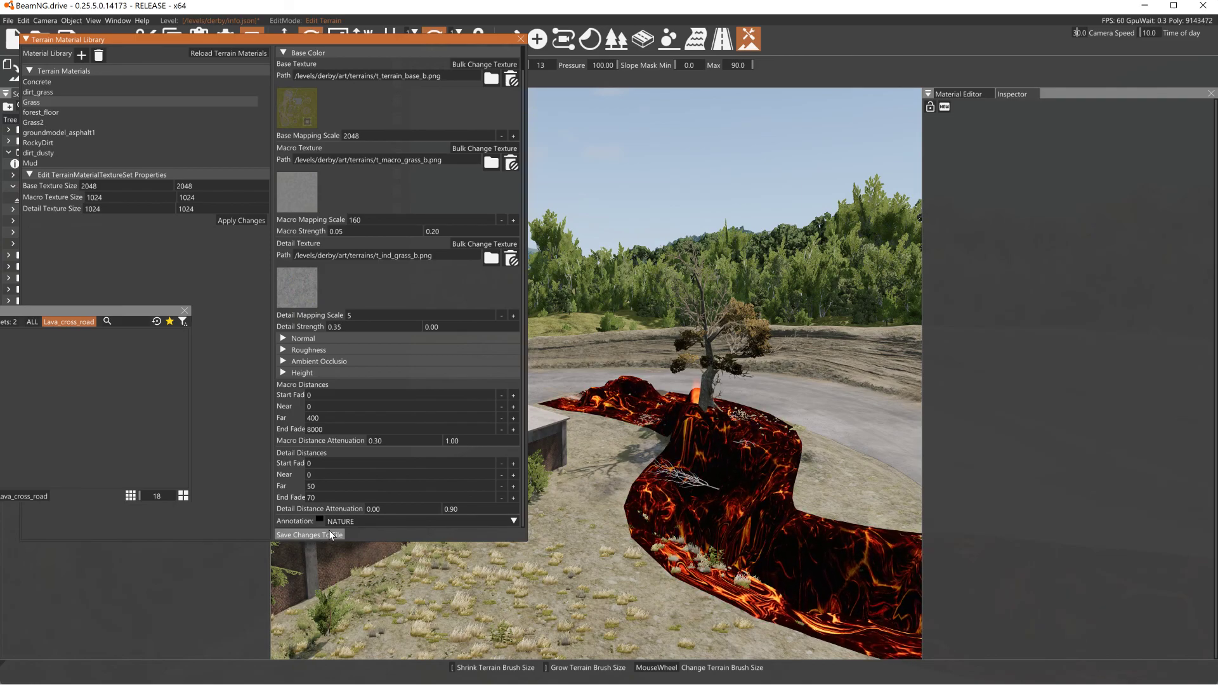
left_click(329, 535)
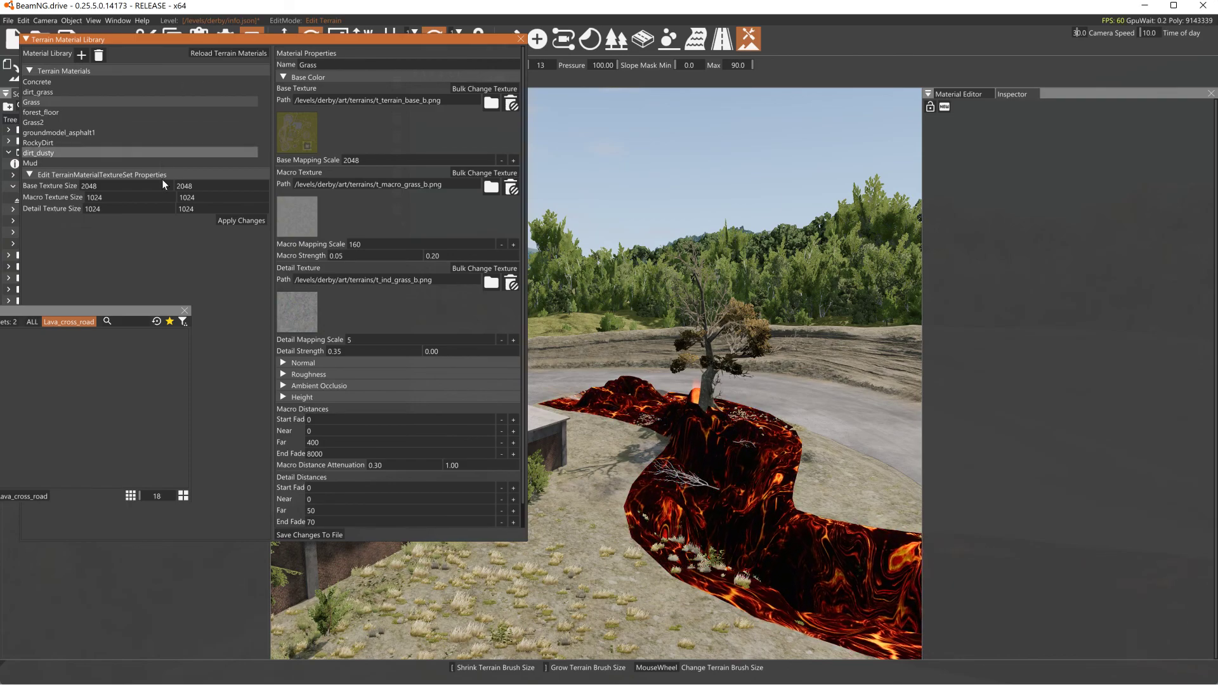
scroll(345, 374, "down", 1)
scroll(352, 358, "up", 1)
scroll(352, 358, "down", 1)
scroll(353, 359, "up", 1)
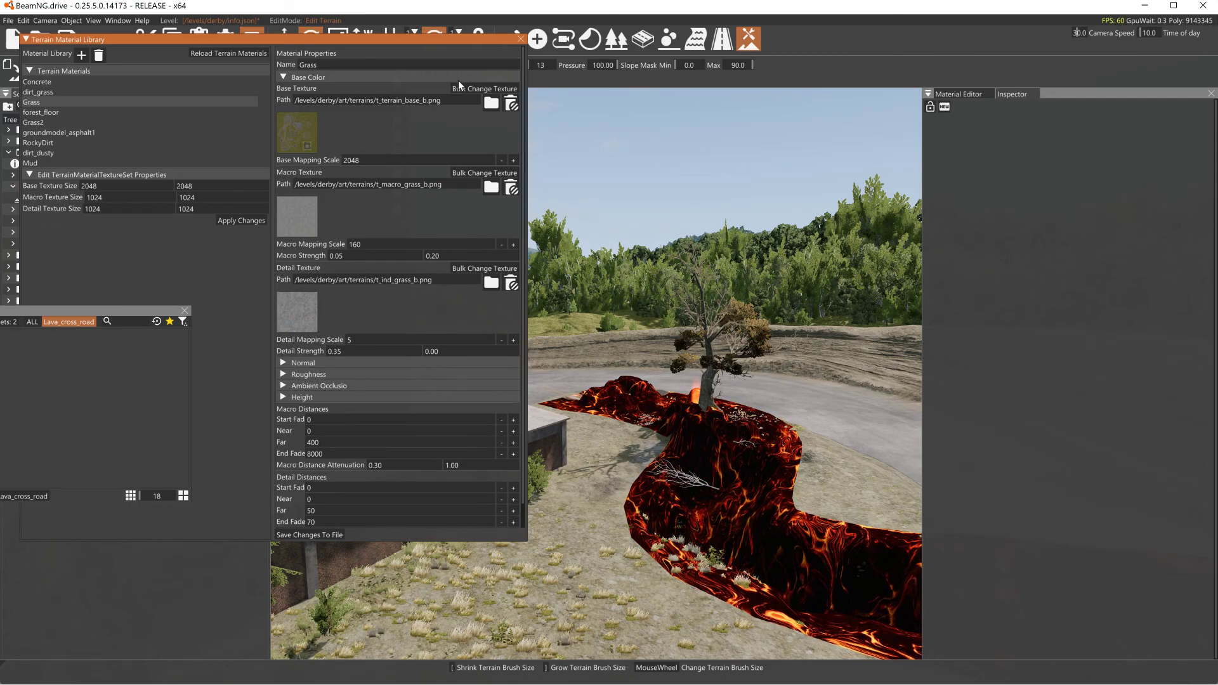
Switch to File Explorer and look through the art and main folders of the derby level in the 0.25 user folder.
left_click(1142, 6)
double_click(941, 86)
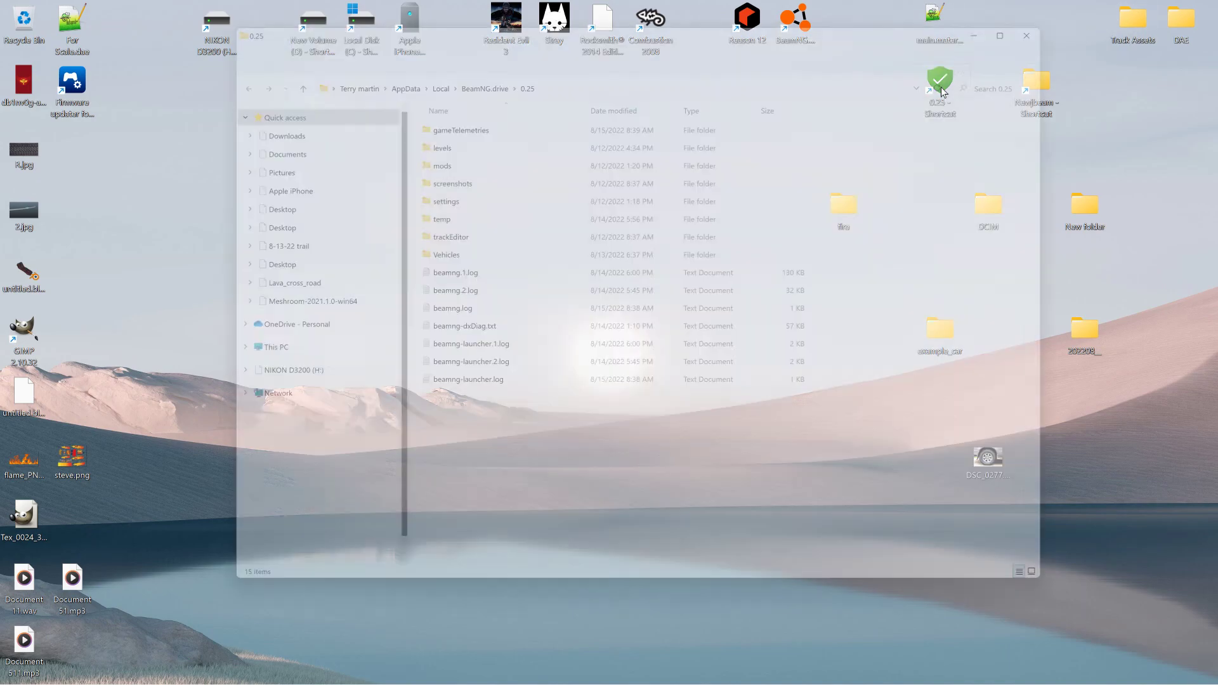
double_click(443, 134)
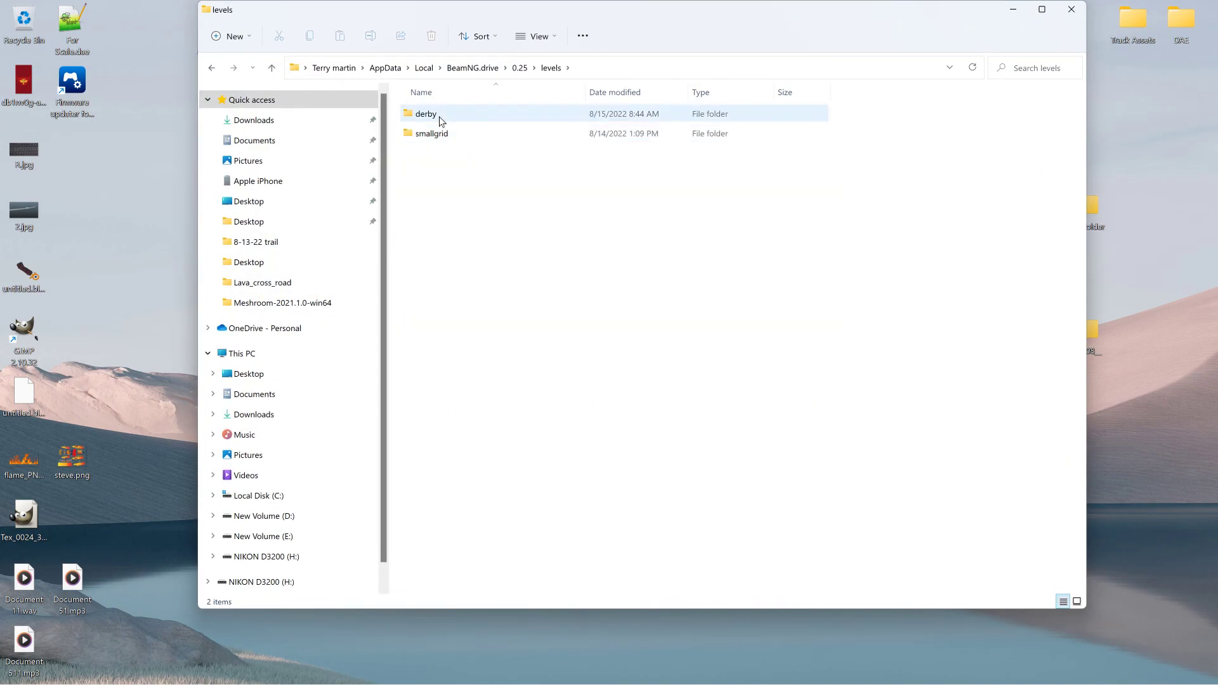
double_click(421, 114)
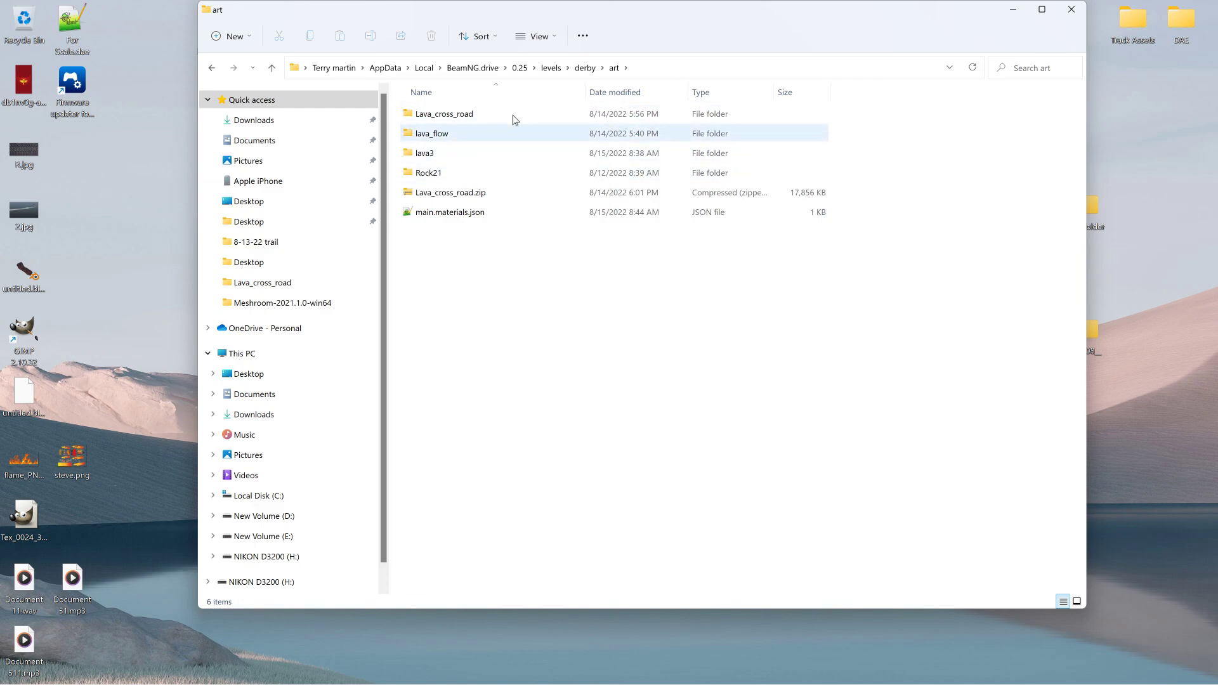
left_click(585, 68)
double_click(472, 138)
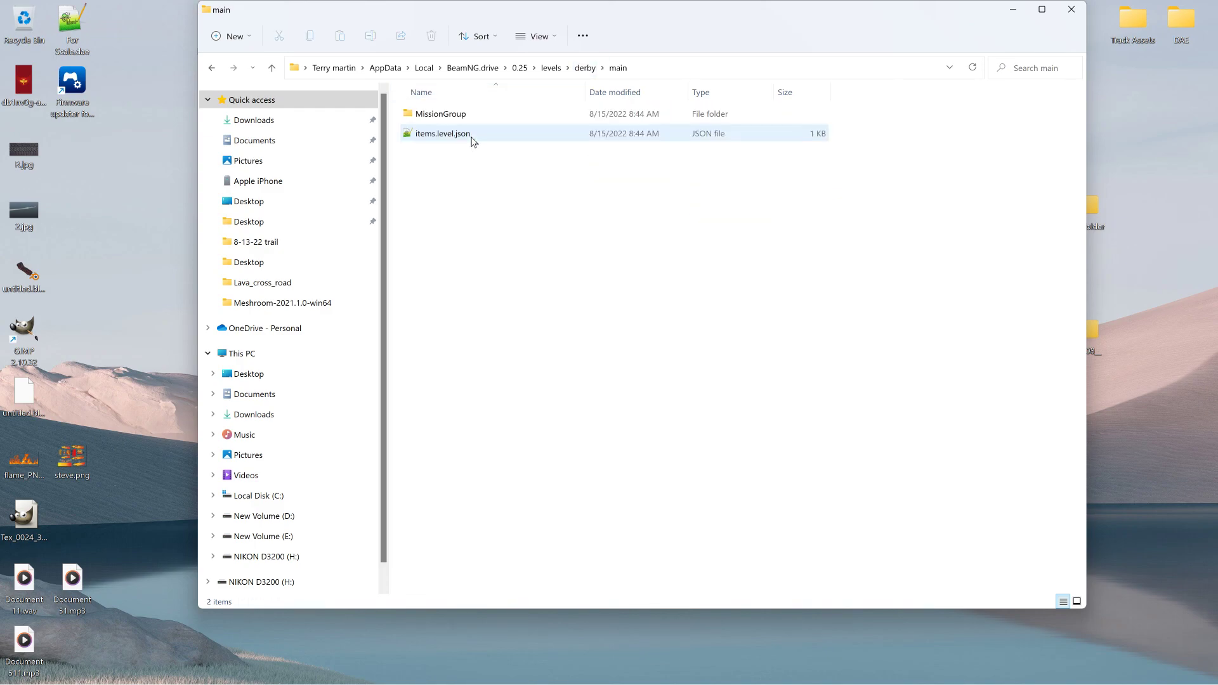
left_click(463, 117)
left_click(570, 68)
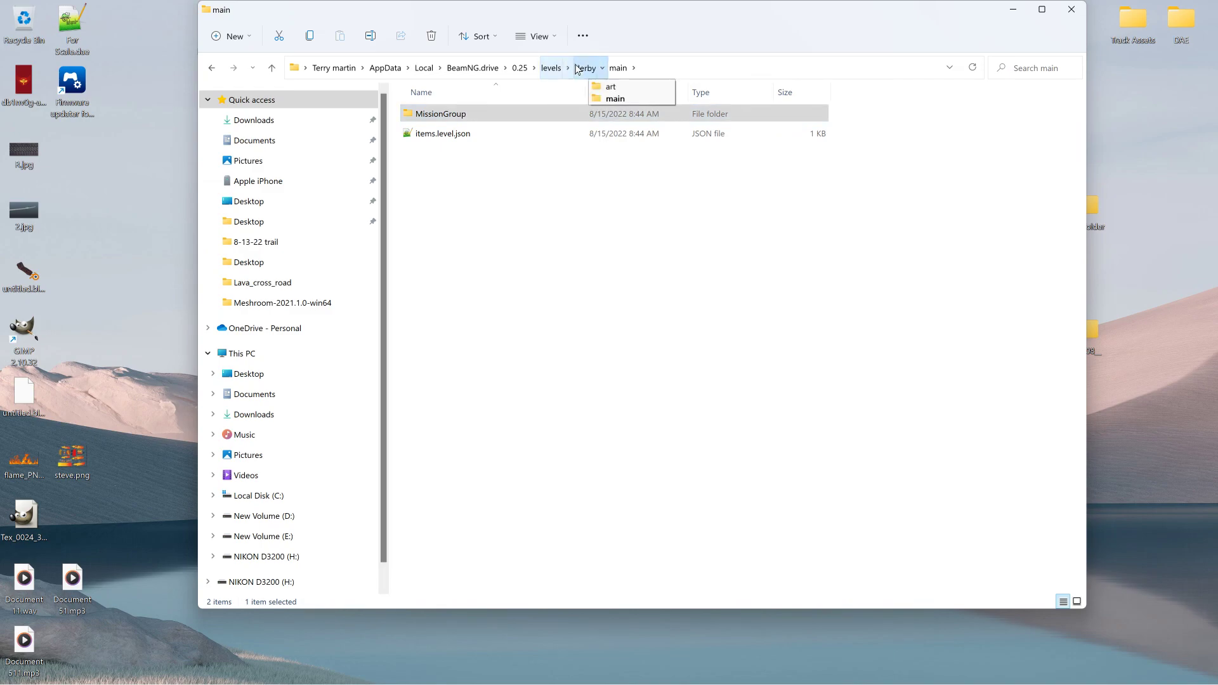
left_click(578, 69)
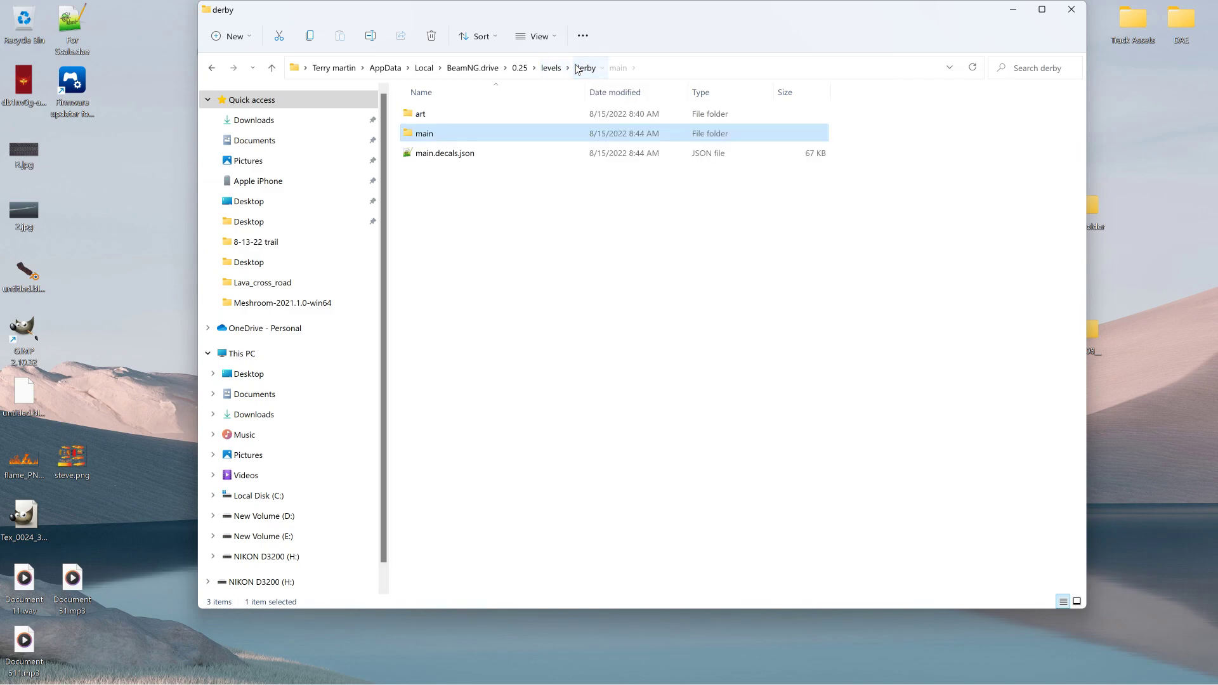
double_click(442, 119)
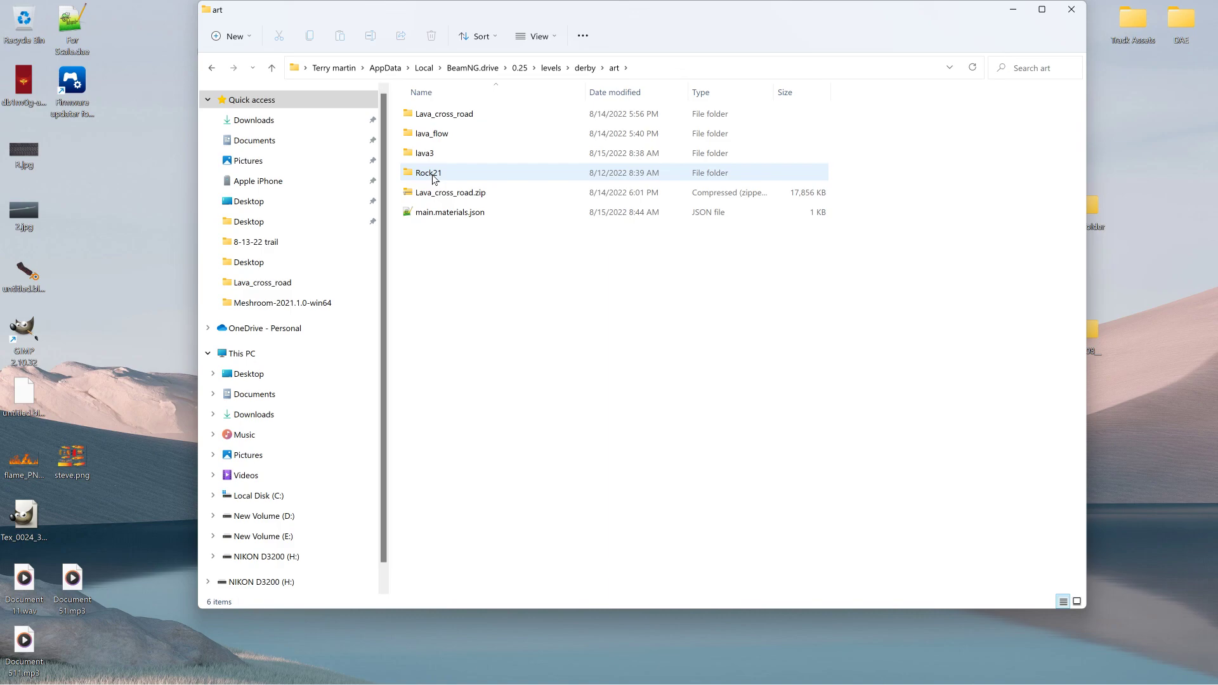
left_click(551, 69)
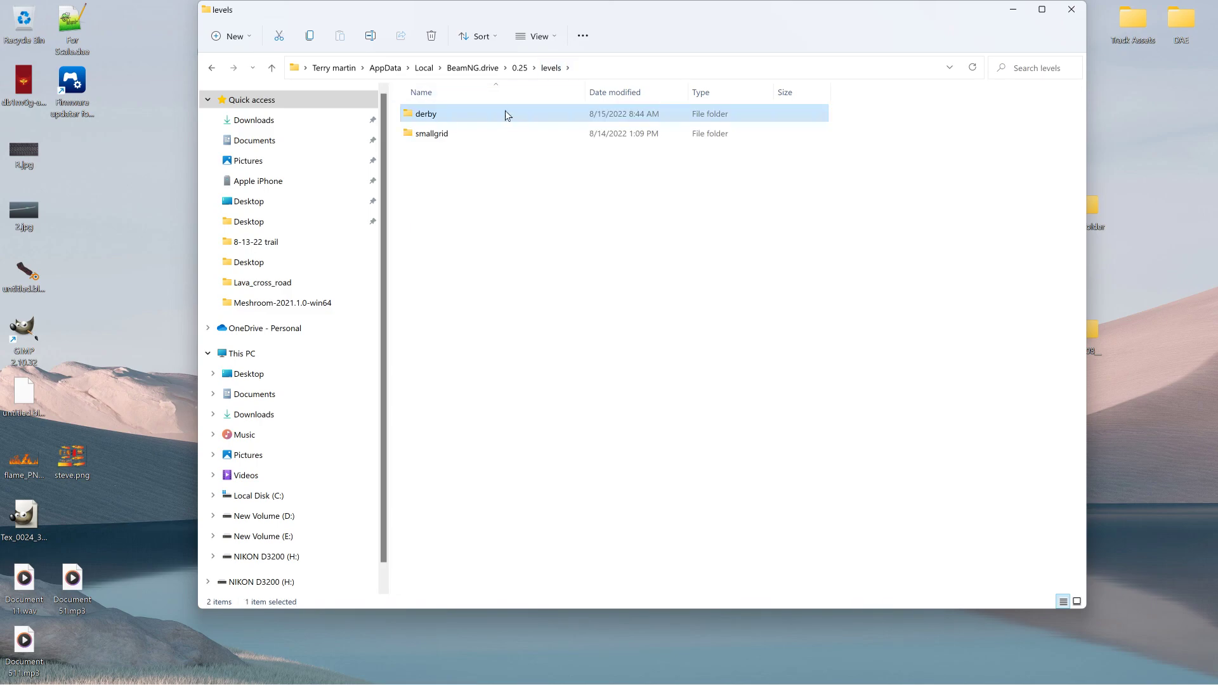
double_click(485, 117)
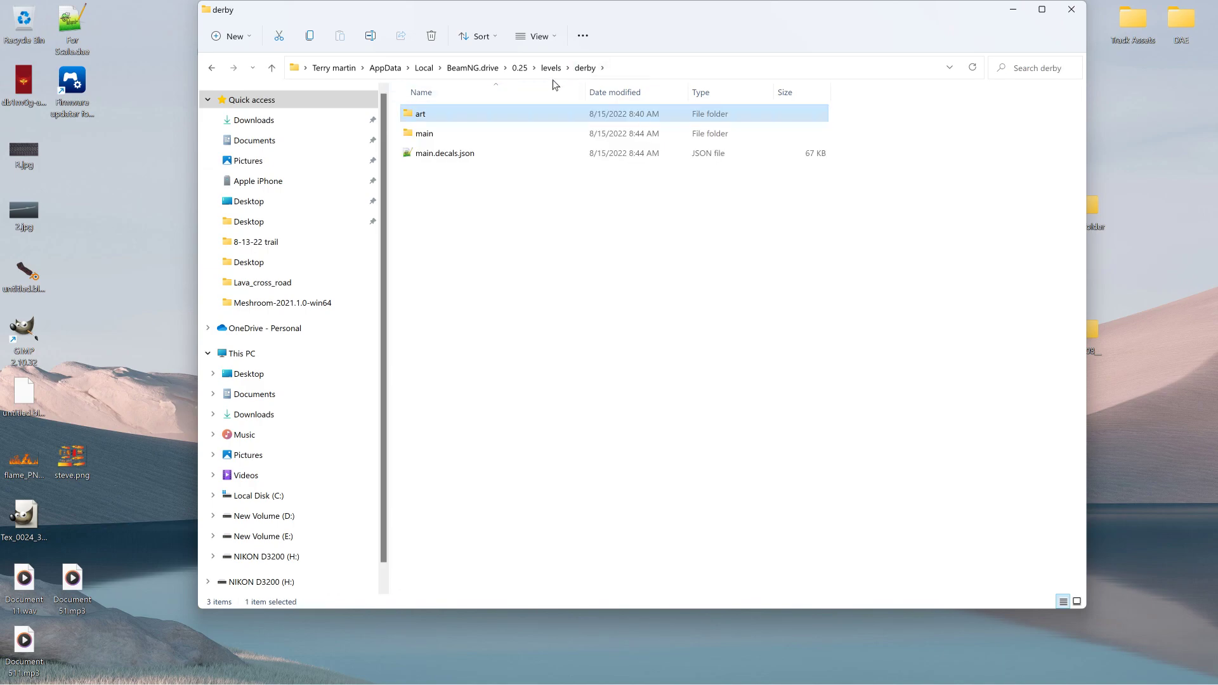
Locate the terrain folder in the Crater level's art folder under 0.24, and return to the 0.24 levels folder.
left_click(520, 69)
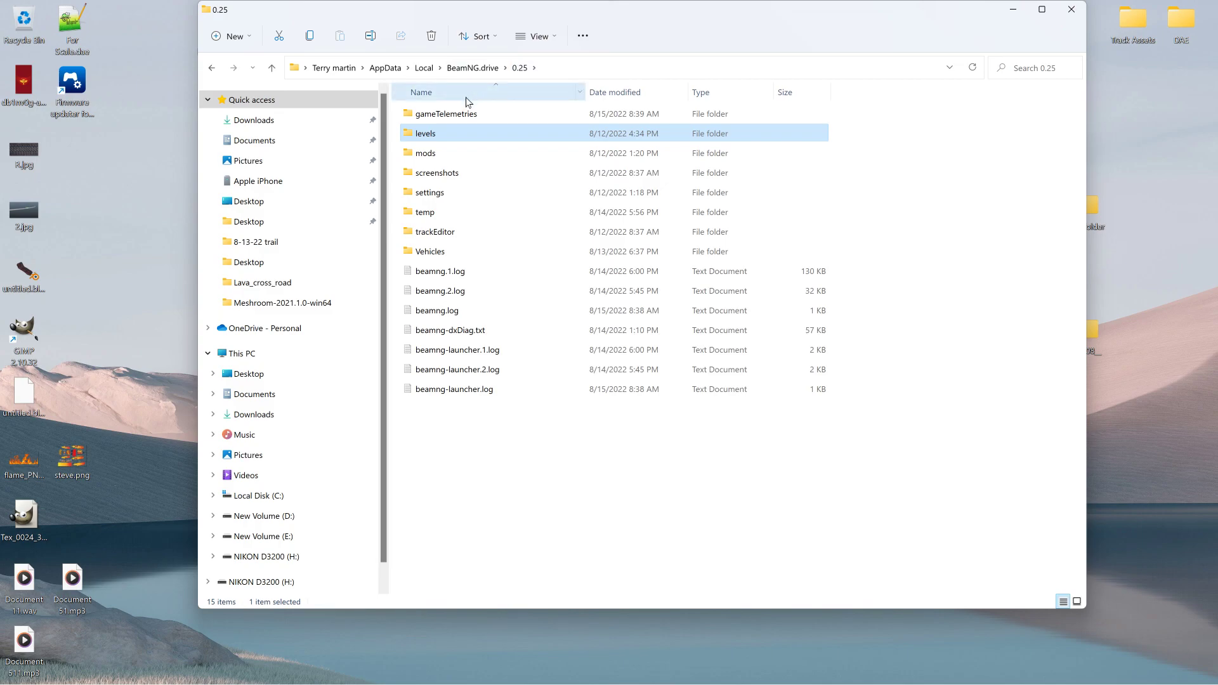
left_click(476, 71)
double_click(423, 115)
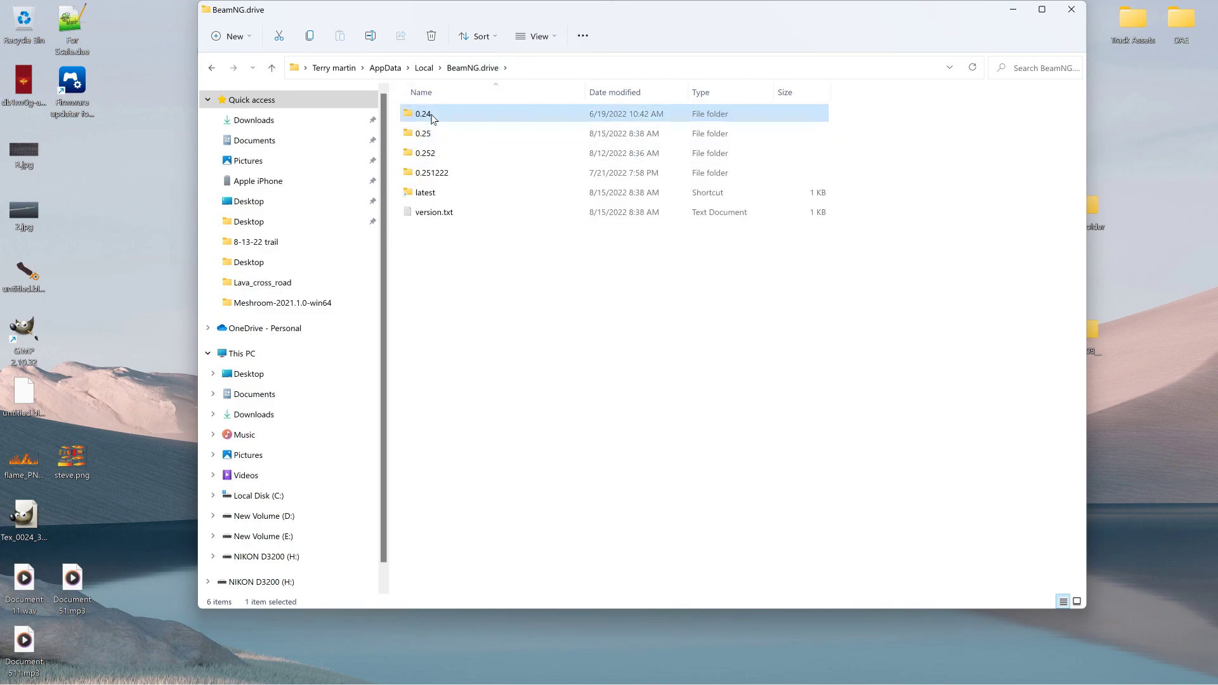
double_click(426, 193)
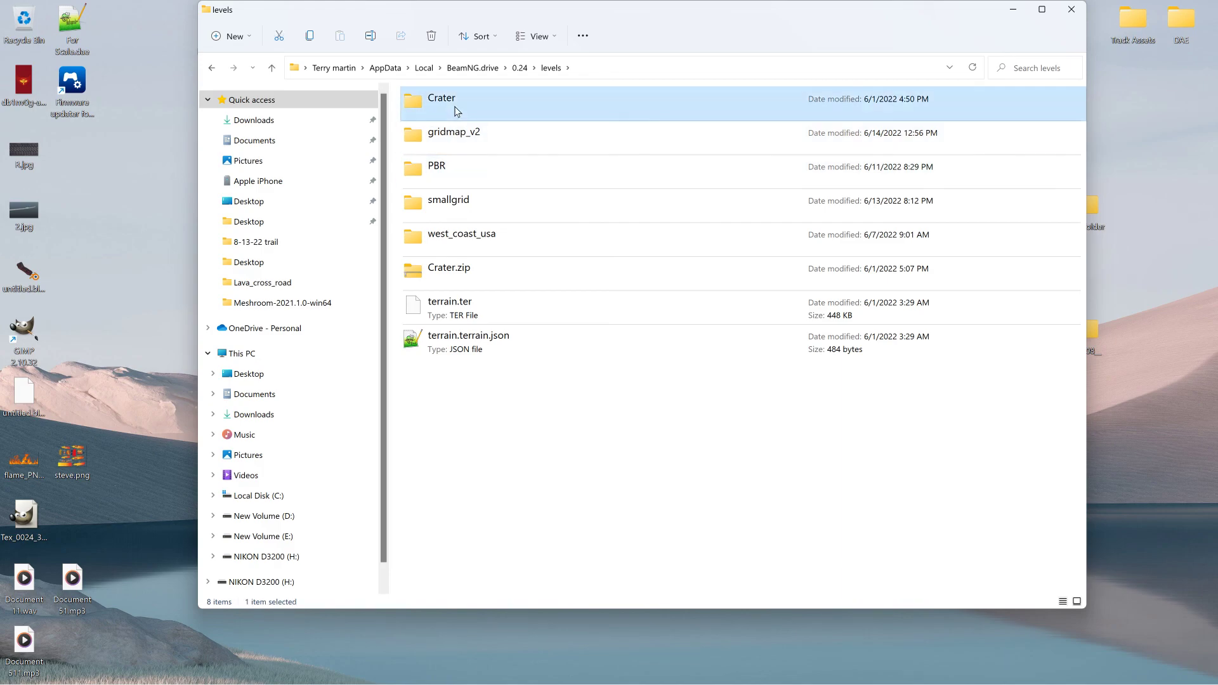
double_click(454, 112)
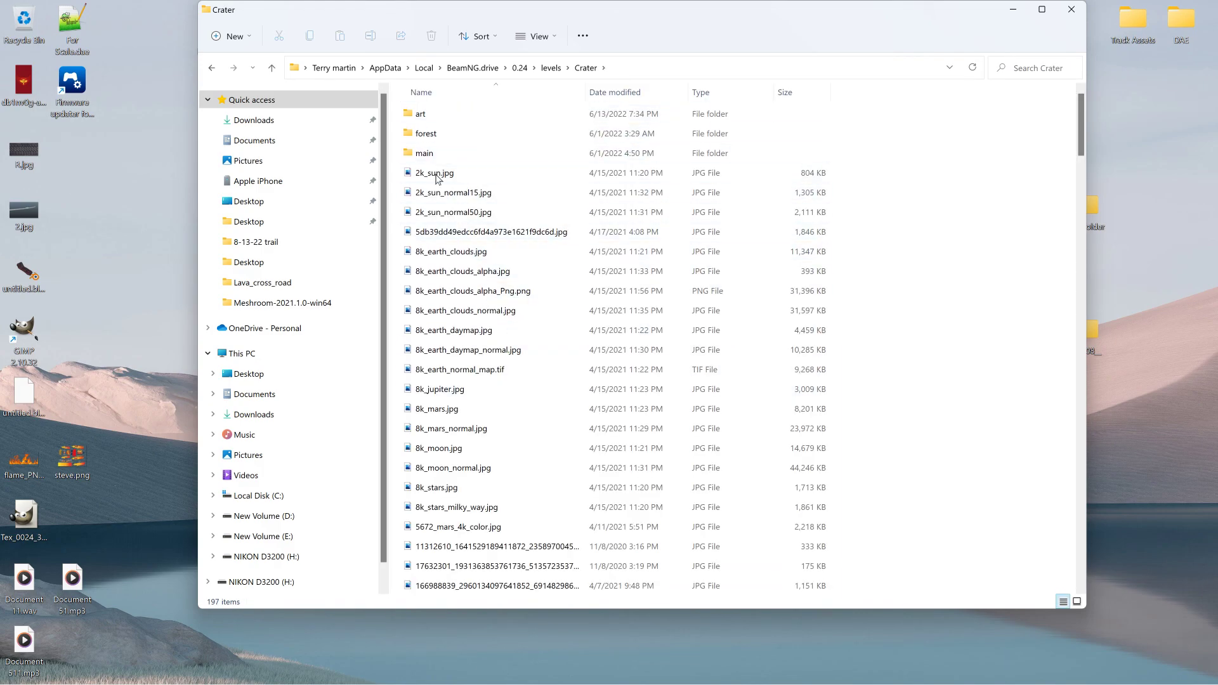
left_click(439, 120)
double_click(438, 121)
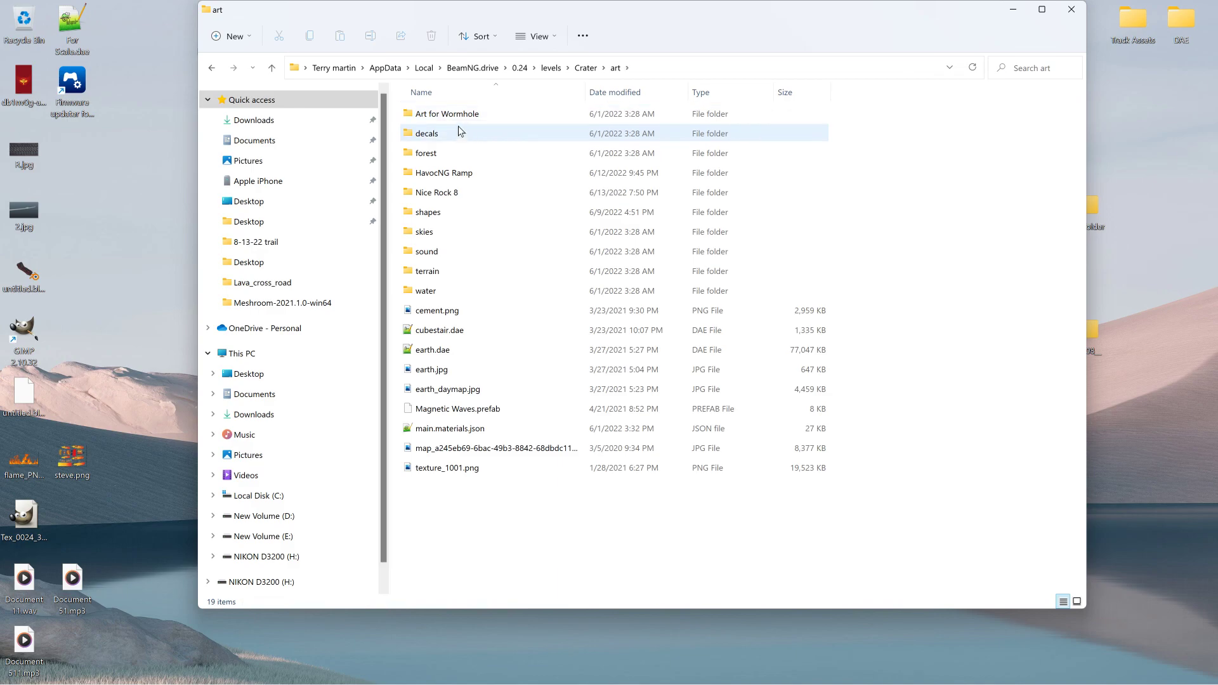
left_click(453, 272)
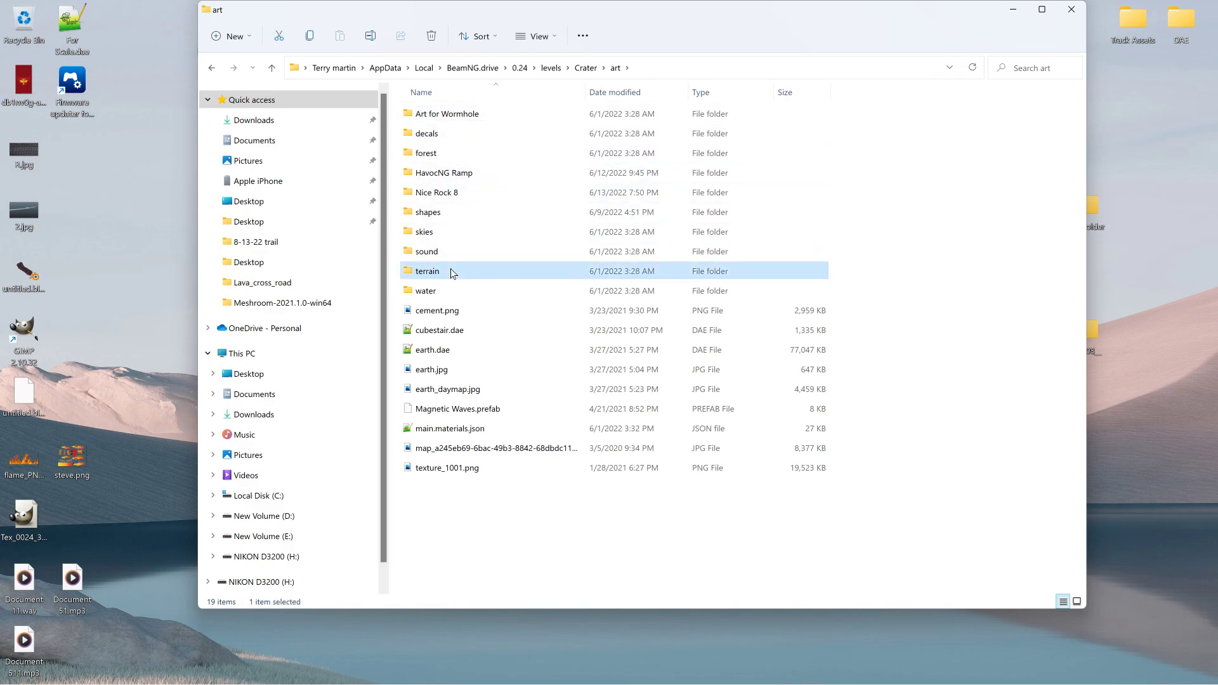
left_click(522, 70)
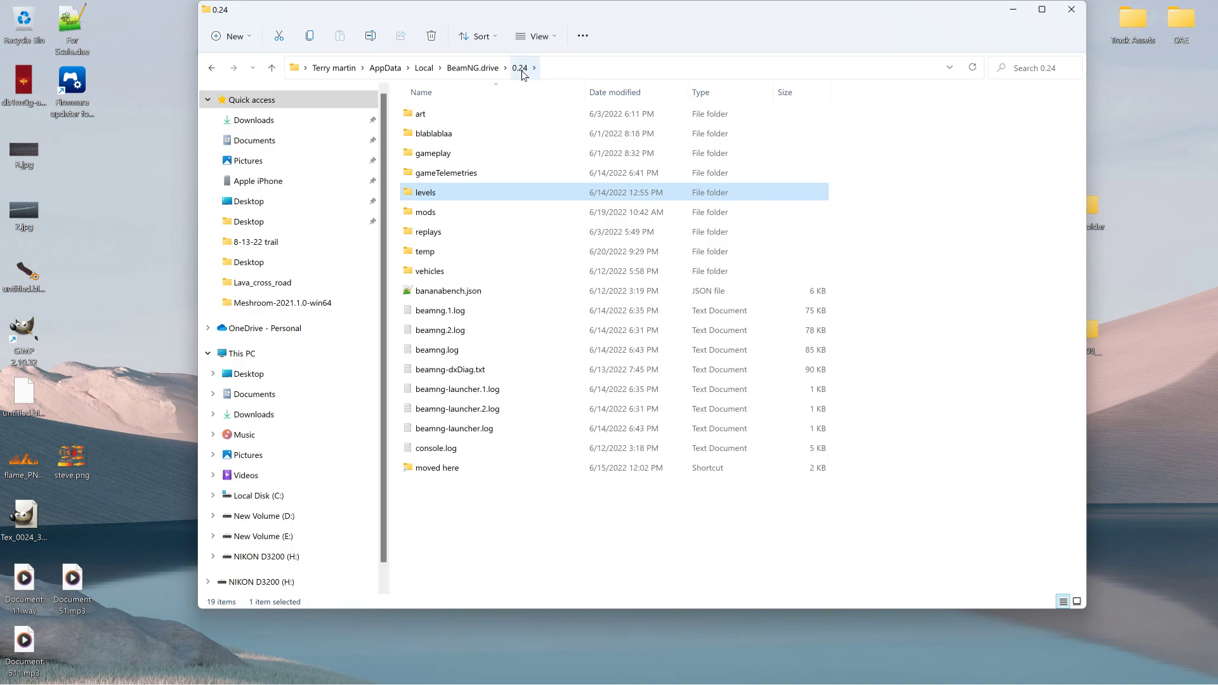
double_click(436, 194)
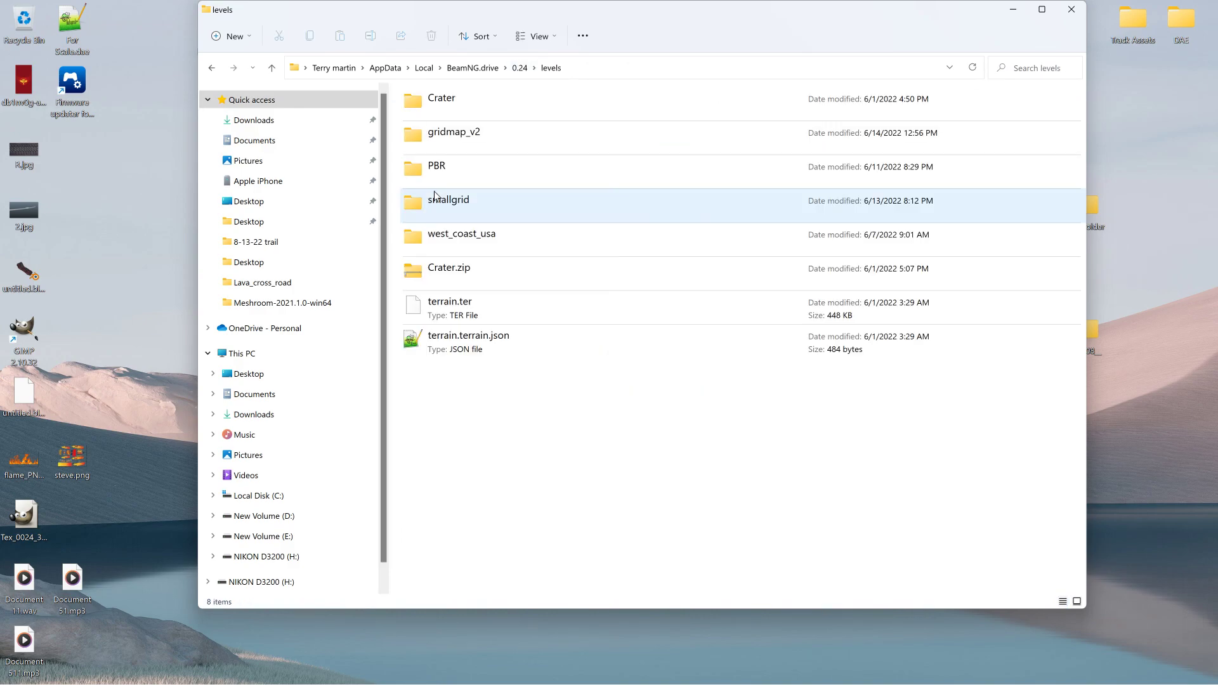
Open the terrains folder inside the PBR level's art folder and look through its texture and material files.
double_click(442, 167)
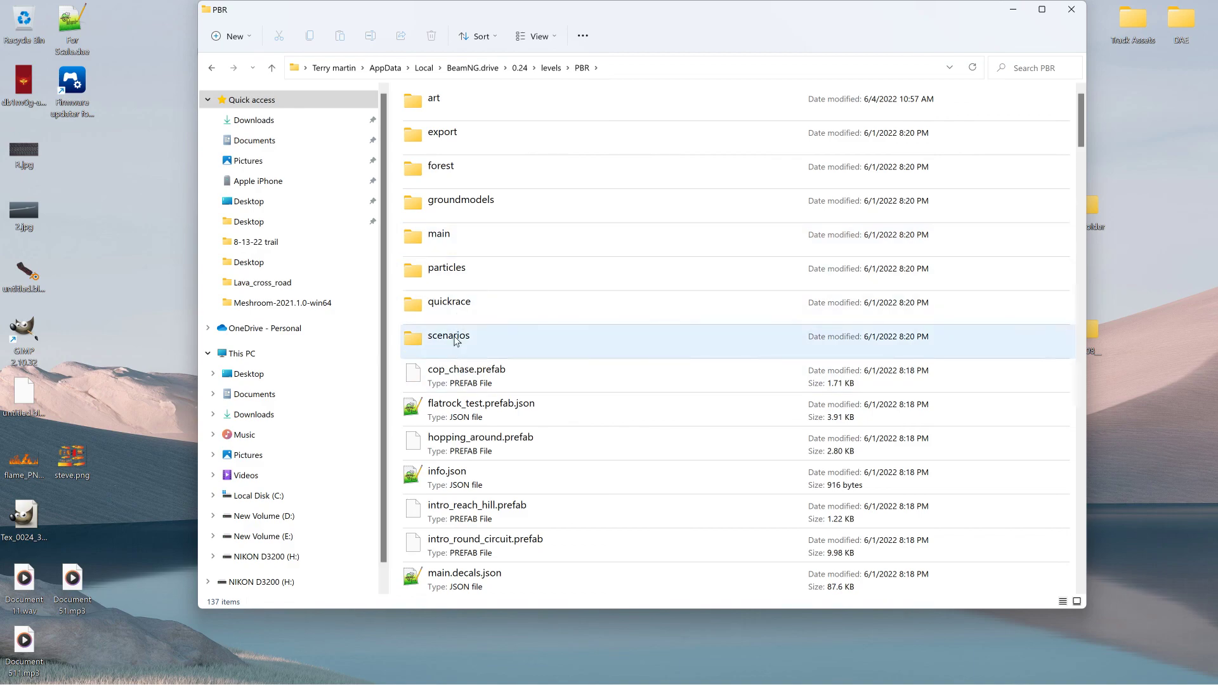
double_click(459, 113)
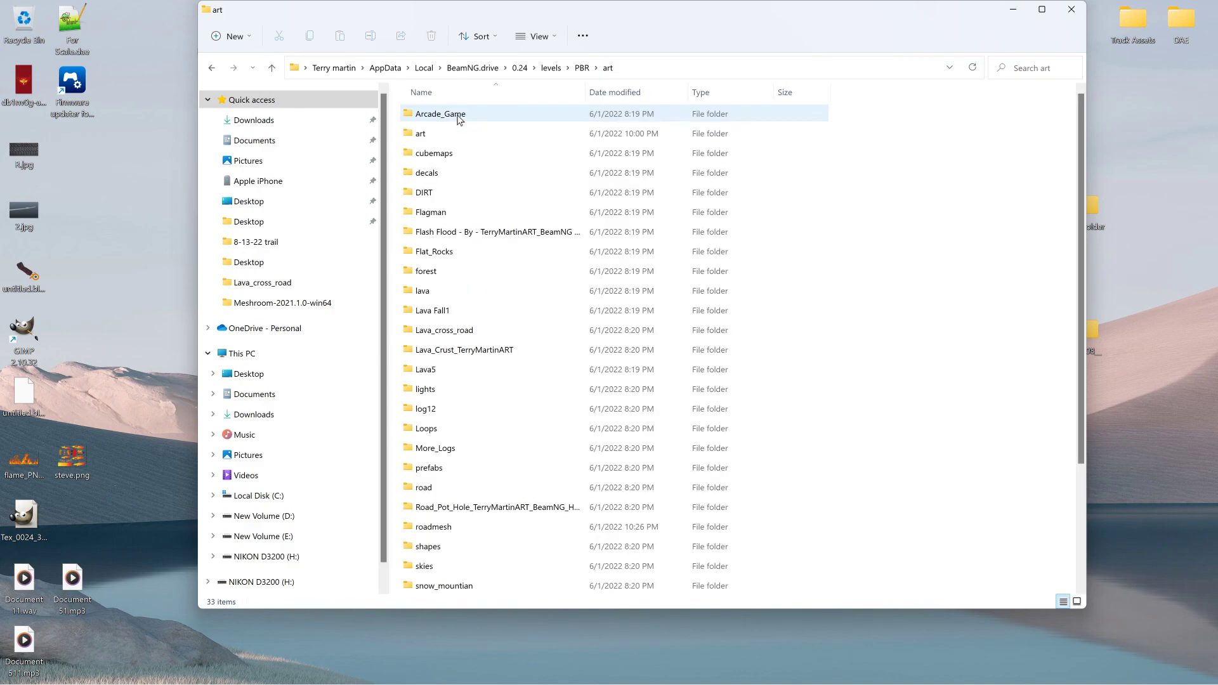
scroll(462, 413, "down", 3)
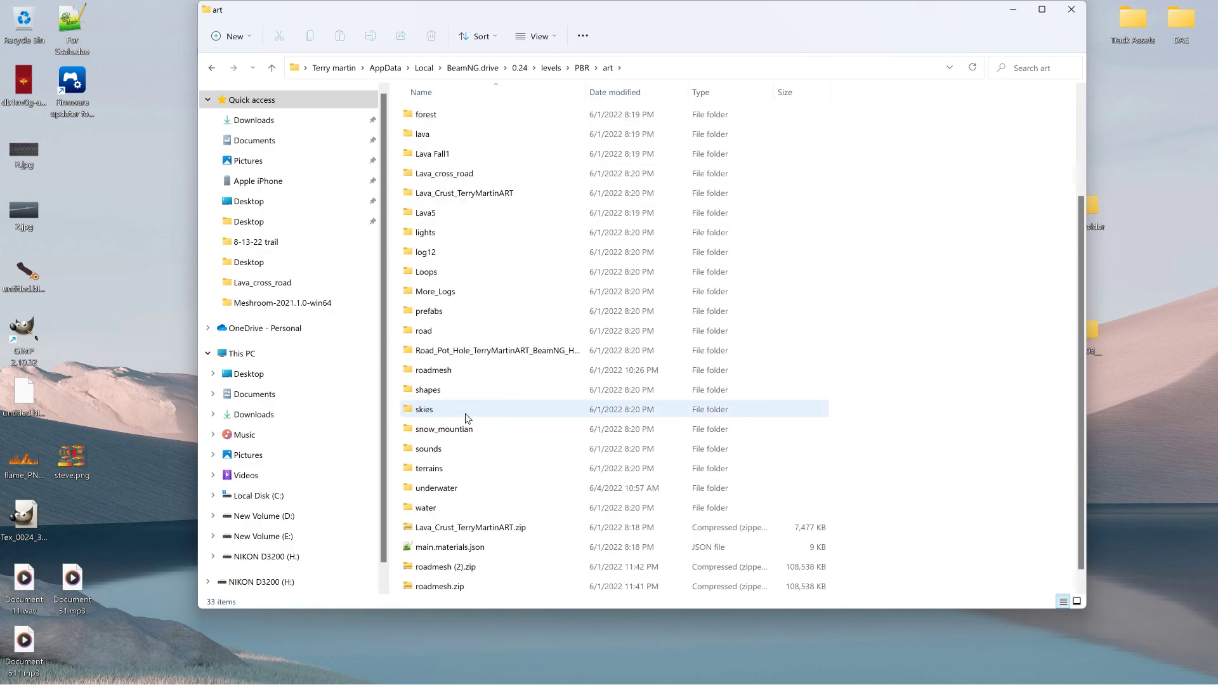
double_click(447, 471)
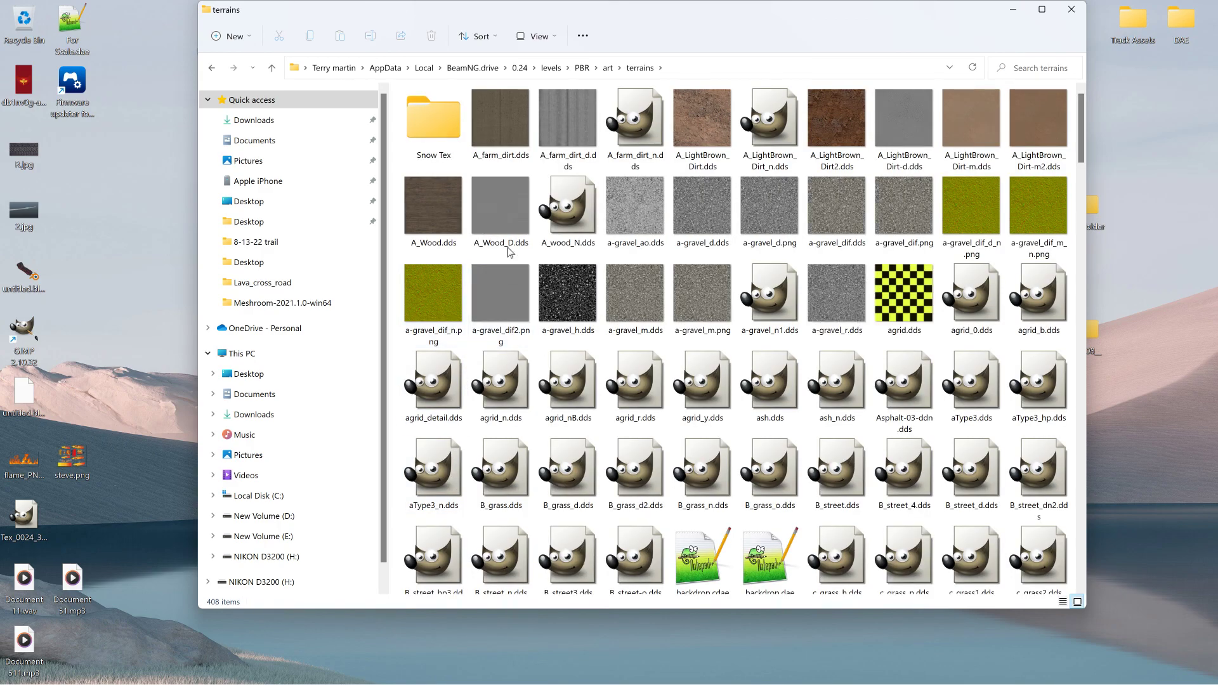
scroll(768, 325, "down", 5)
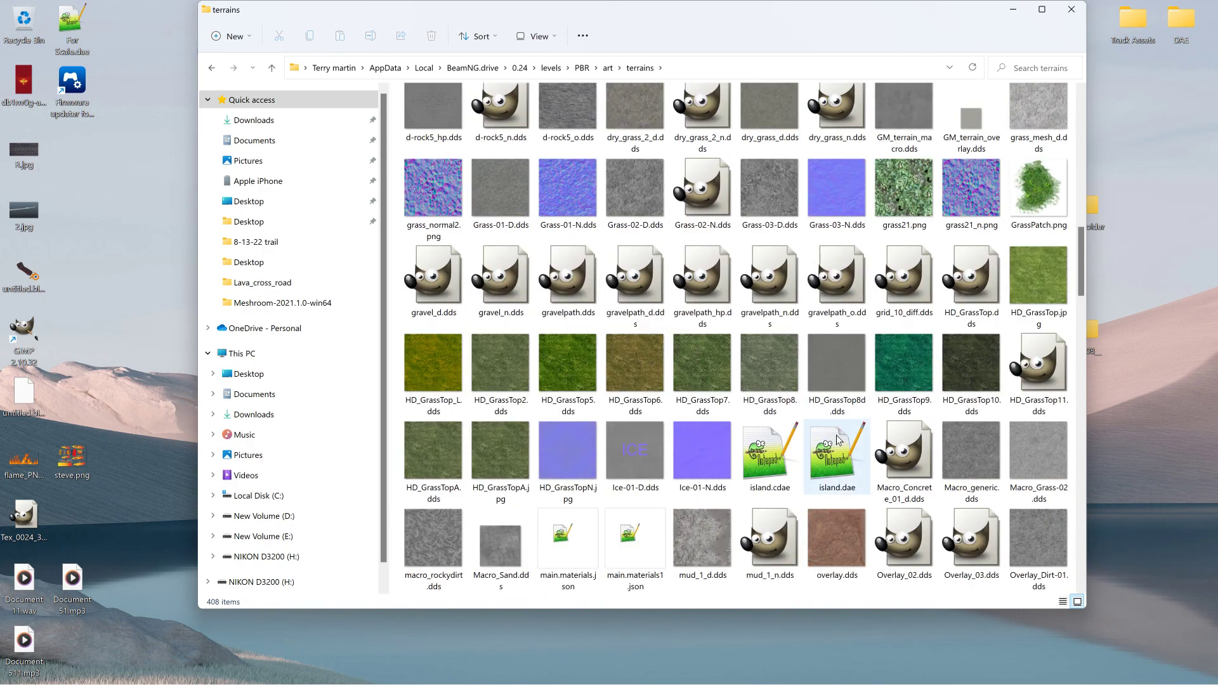
scroll(835, 438, "down", 6)
scroll(833, 431, "down", 6)
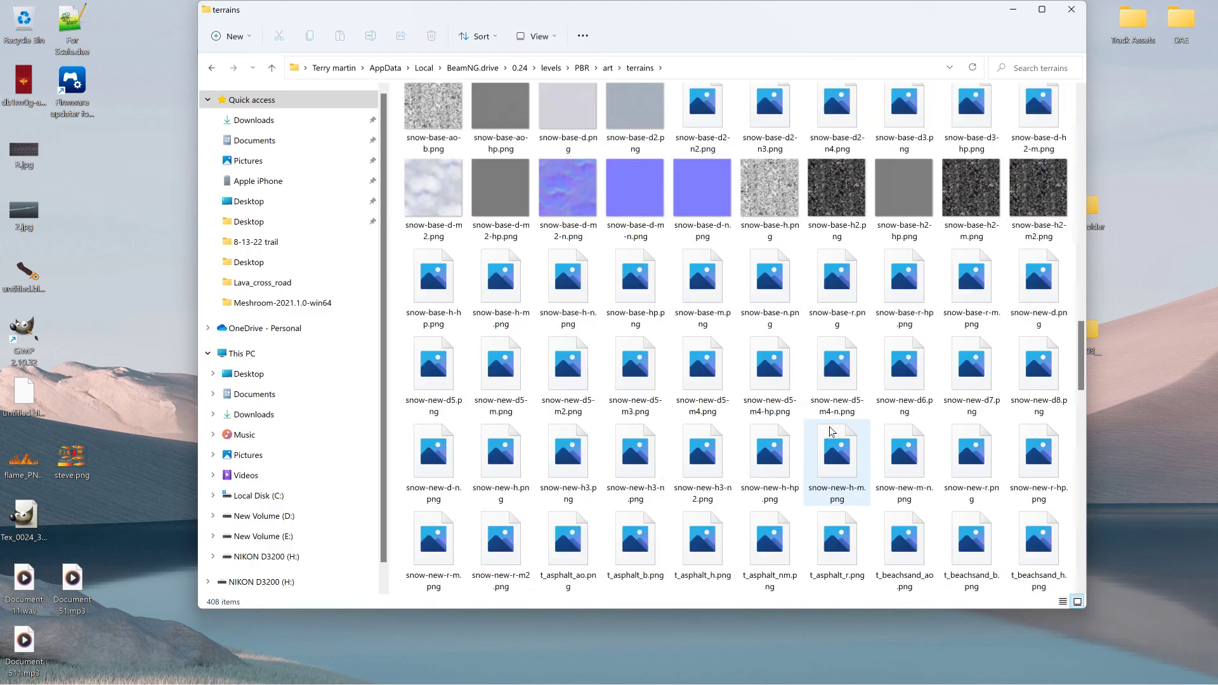
scroll(562, 539, "up", 10)
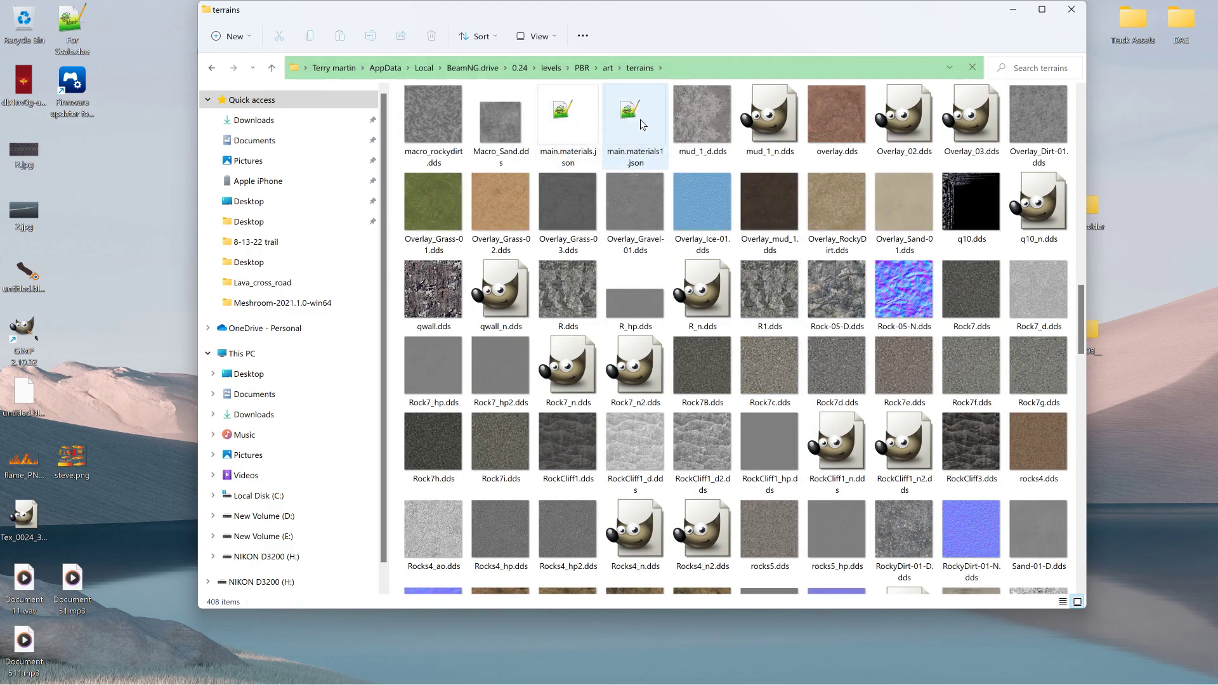
Open the terrains folder's main.materials.json in Notepad++, maximize the window, and select the BEACHSAND value of groundmodelName.
double_click(559, 121)
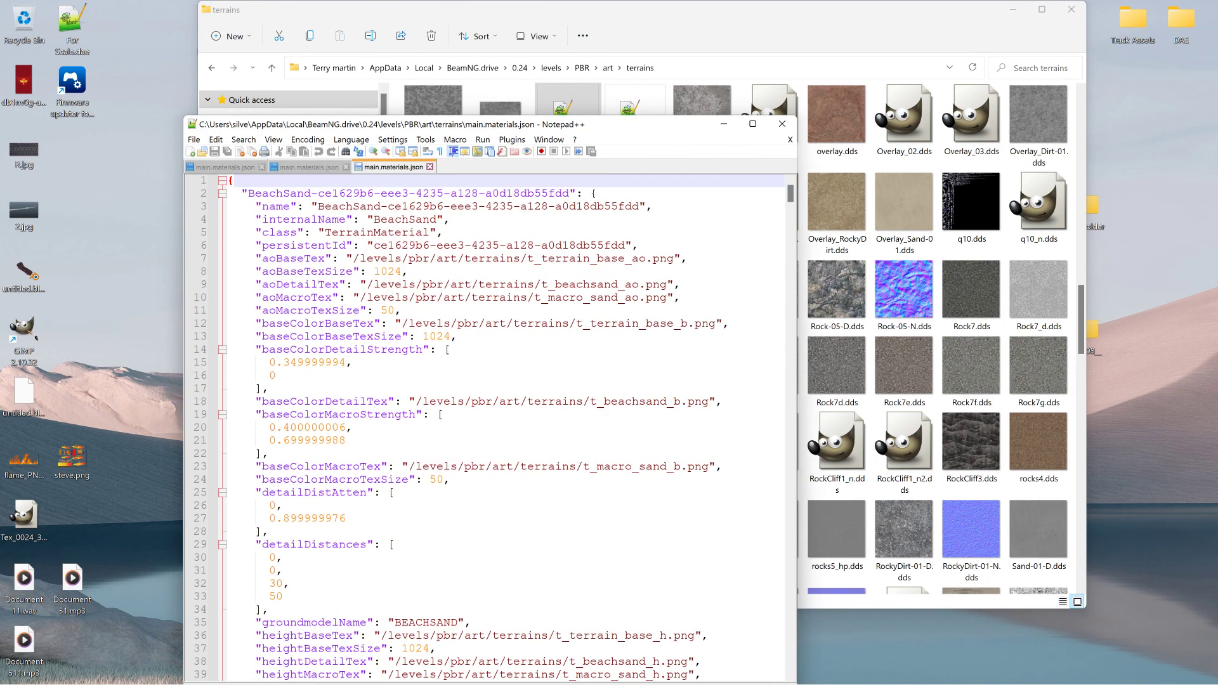
double_click(514, 126)
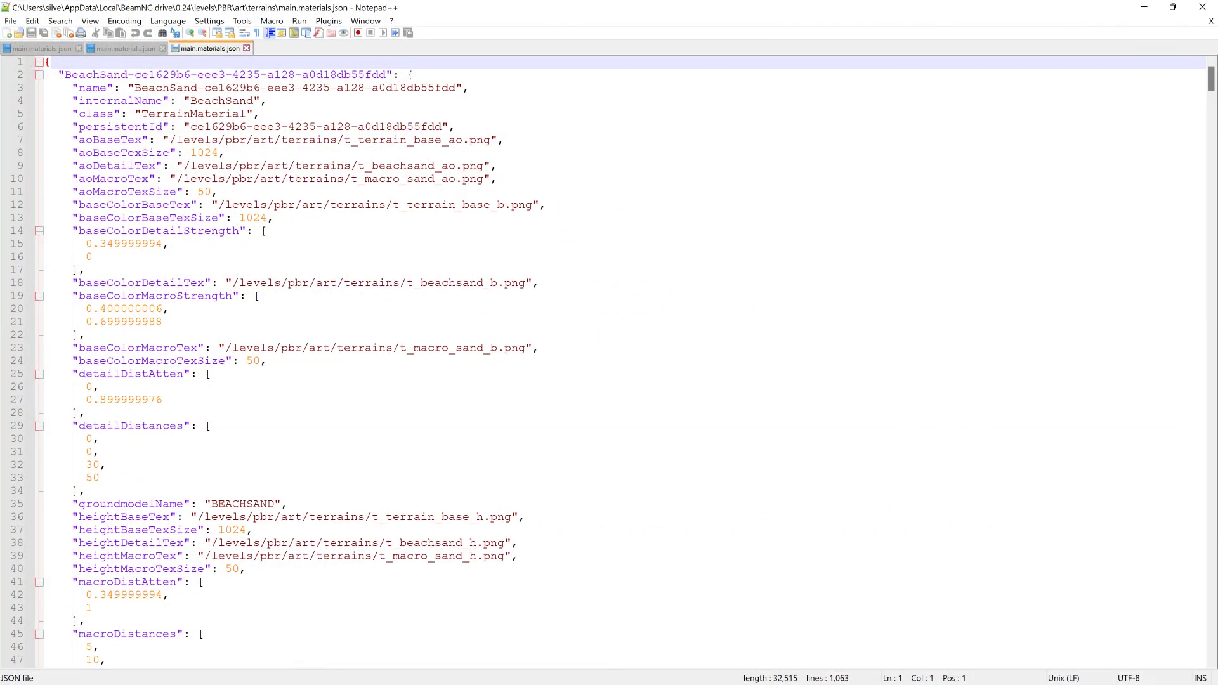
left_click_drag(211, 504, 274, 504)
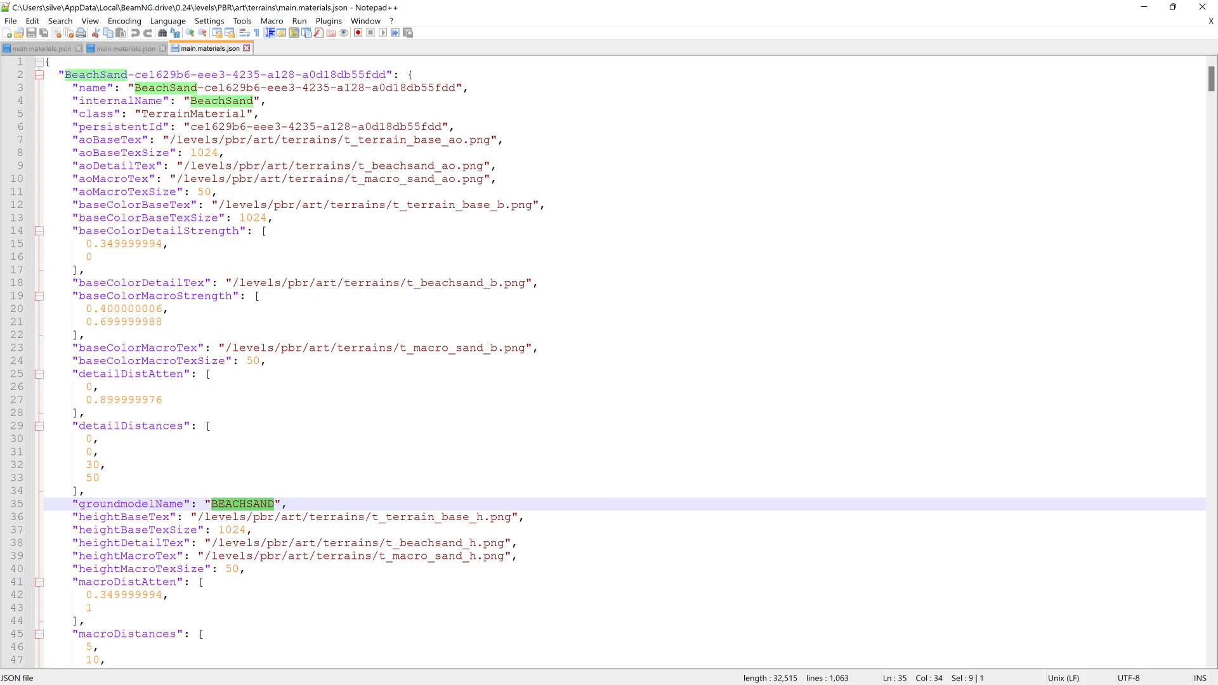